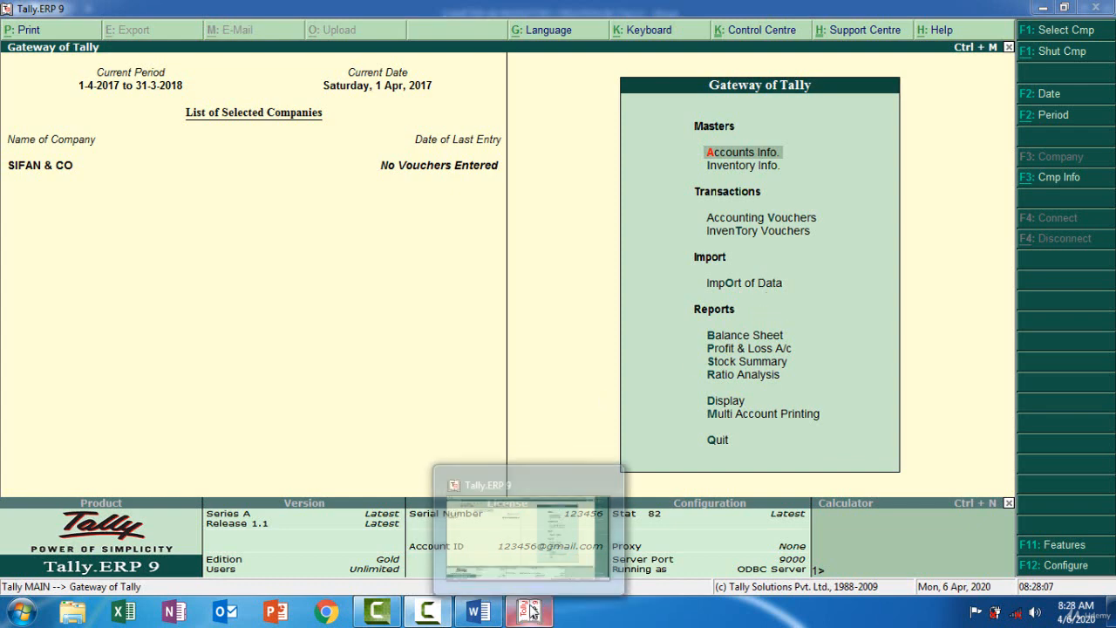
- Review the Exercise-01 opening balances in the Word document, then switch to Tally.ERP 9 and open single ledger creation
click(488, 612)
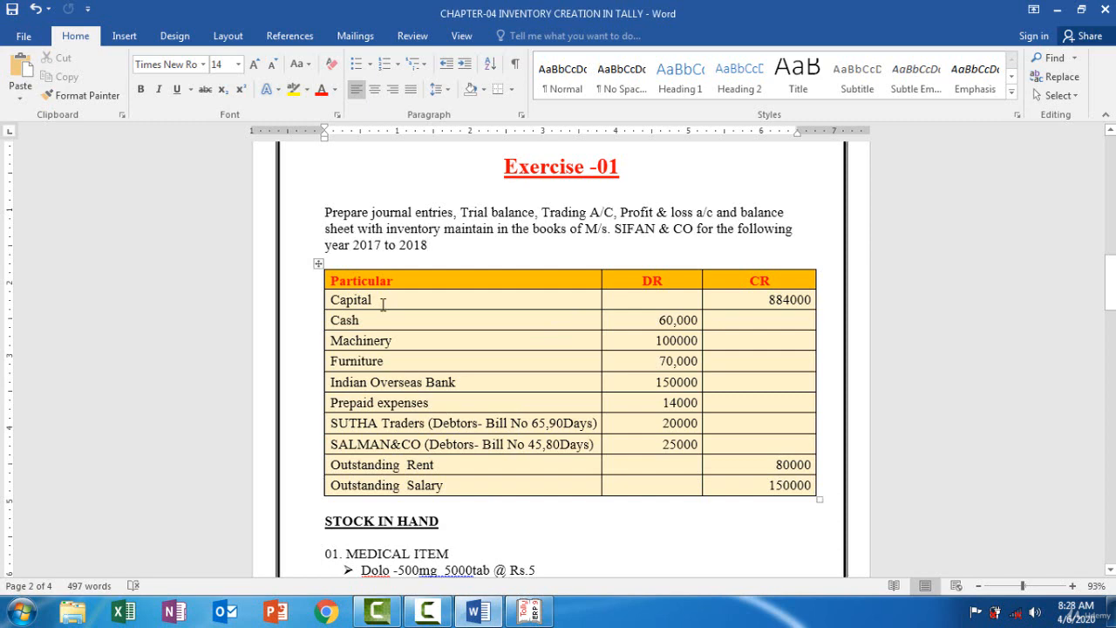
click(532, 612)
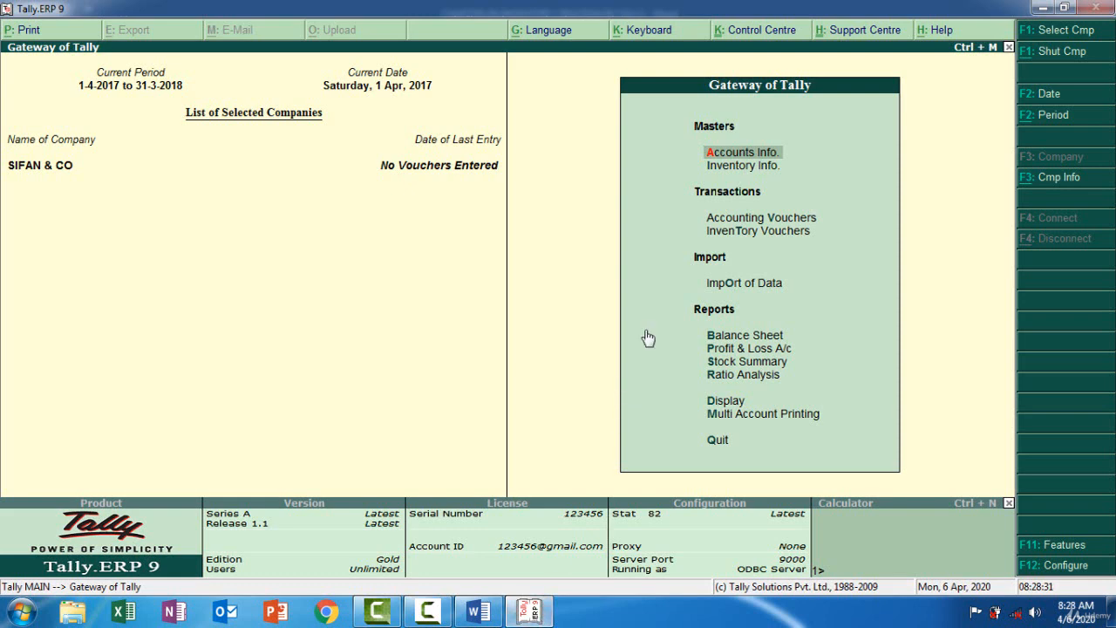
click(740, 157)
click(752, 252)
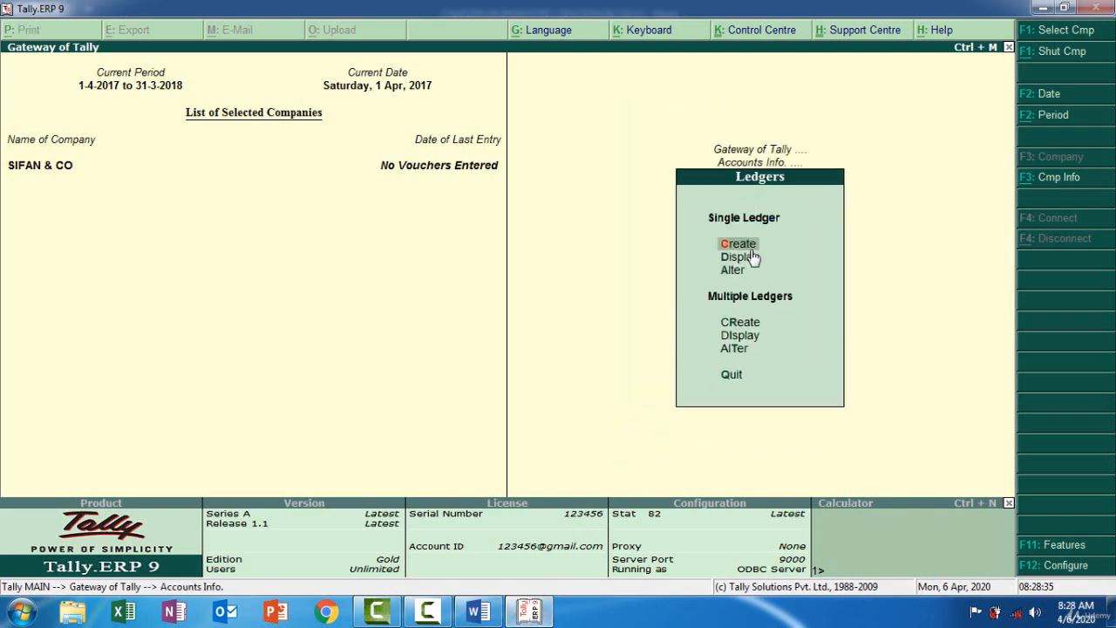
click(747, 248)
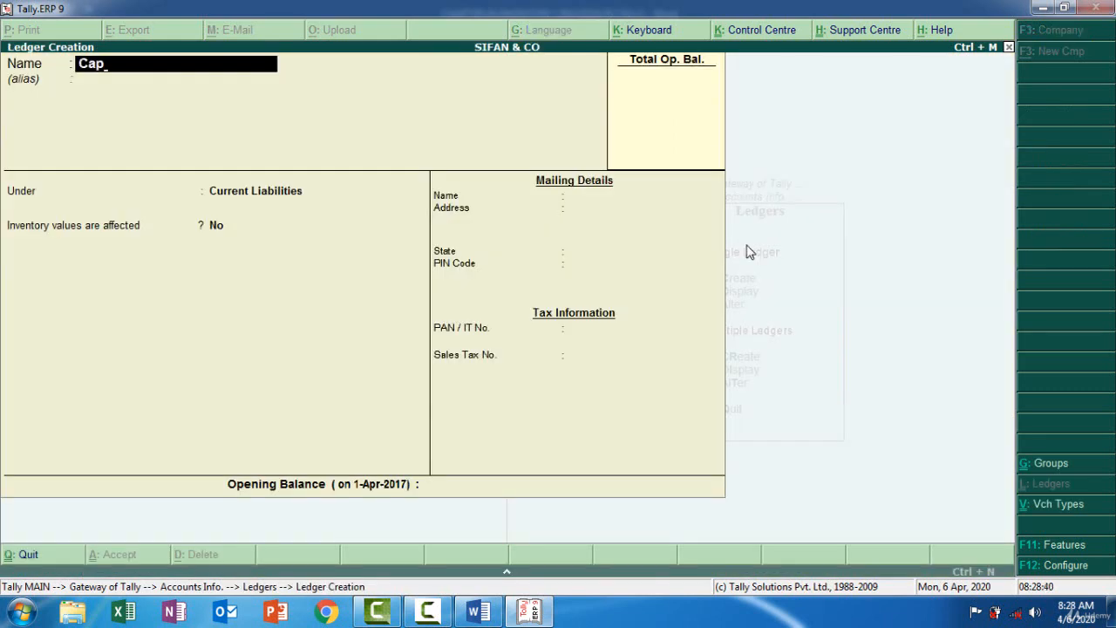
- Name the new ledger Capital and leave its alias empty
text(Capital)
key(Return)
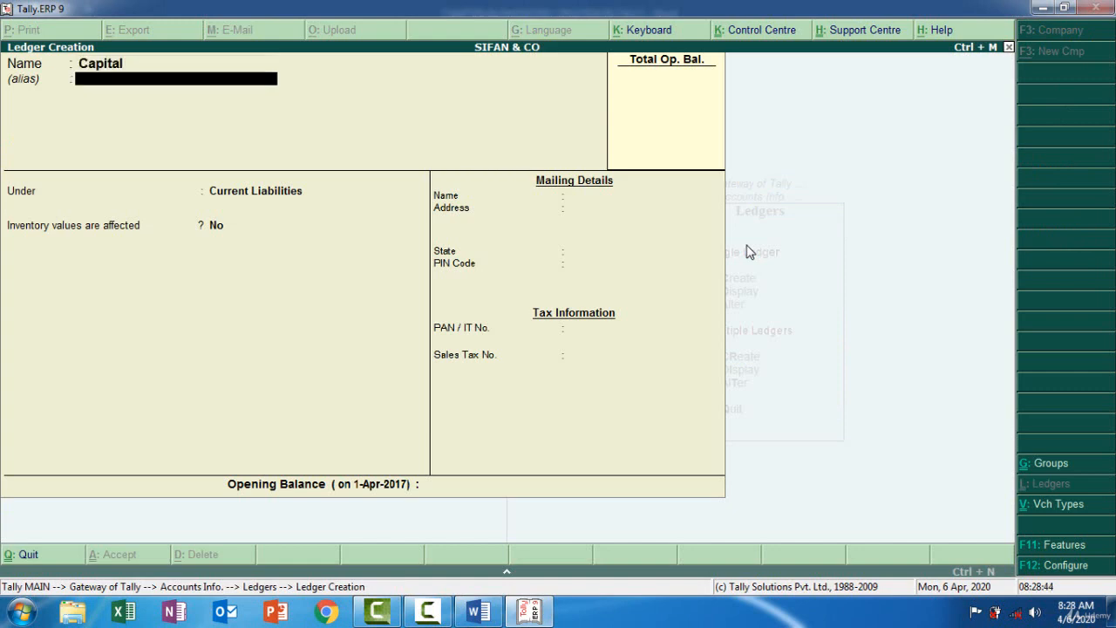
key(Return)
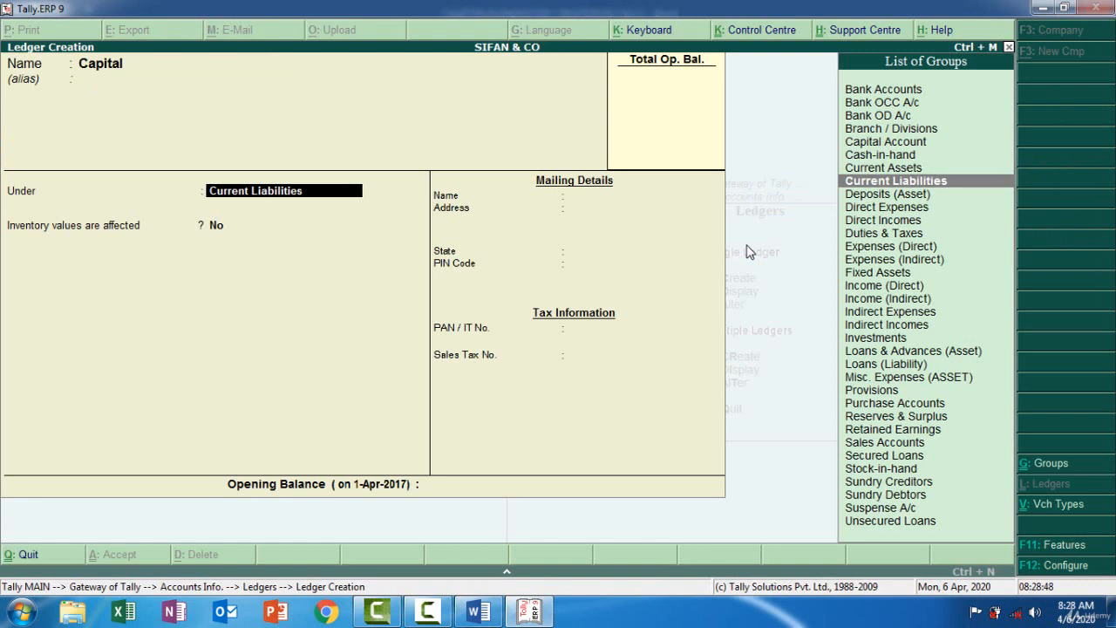
key(Up)
key(Up)
key(Up)
key(Up)
key(Down)
key(Down)
key(Down)
key(Down)
key(BackSpace)
key(BackSpace)
key(BackSpace)
key(BackSpace)
key(BackSpace)
key(BackSpace)
key(BackSpace)
key(BackSpace)
key(BackSpace)
key(BackSpace)
key(BackSpace)
key(BackSpace)
key(BackSpace)
key(BackSpace)
key(BackSpace)
key(BackSpace)
key(BackSpace)
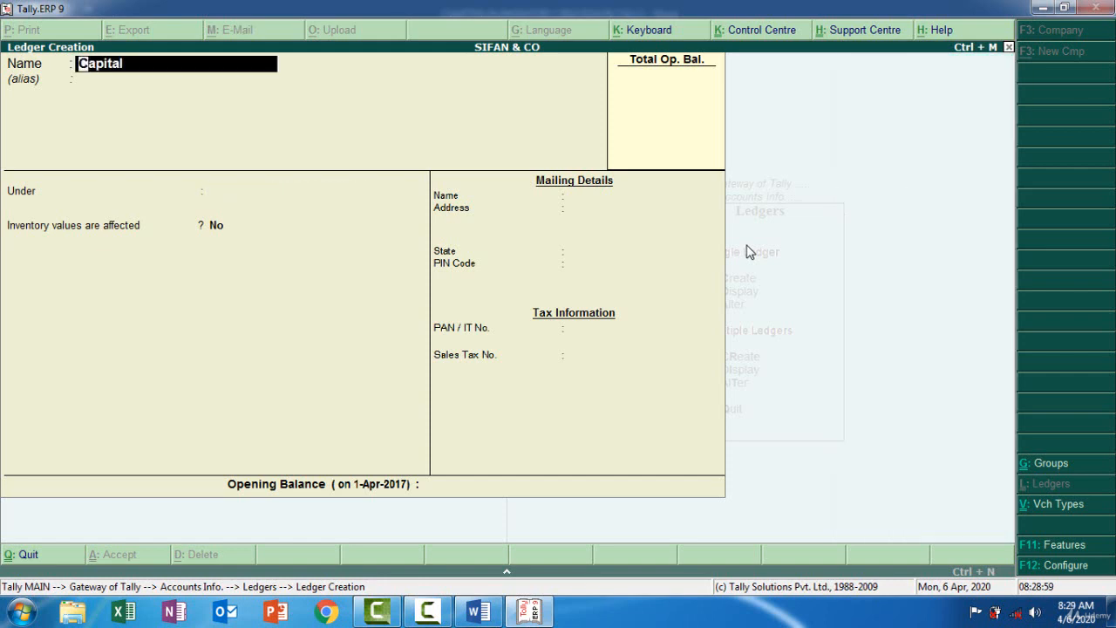
- Place the Capital ledger under the Capital Account group and keep the default inventory, mailing and tax details
key(Return)
key(Return)
text(Ca)
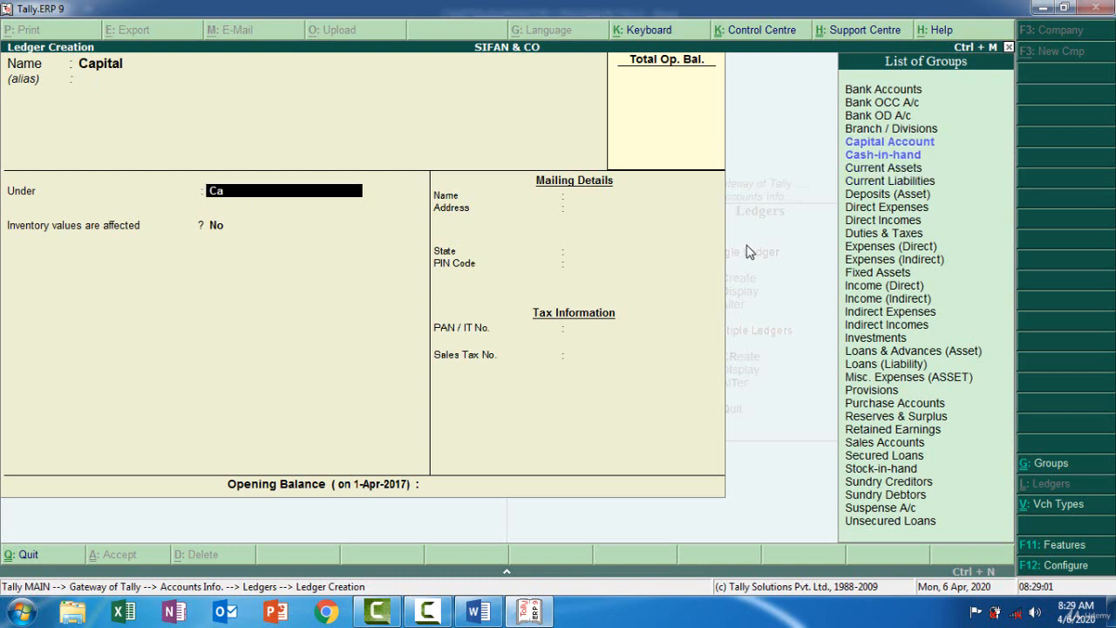
key(Return)
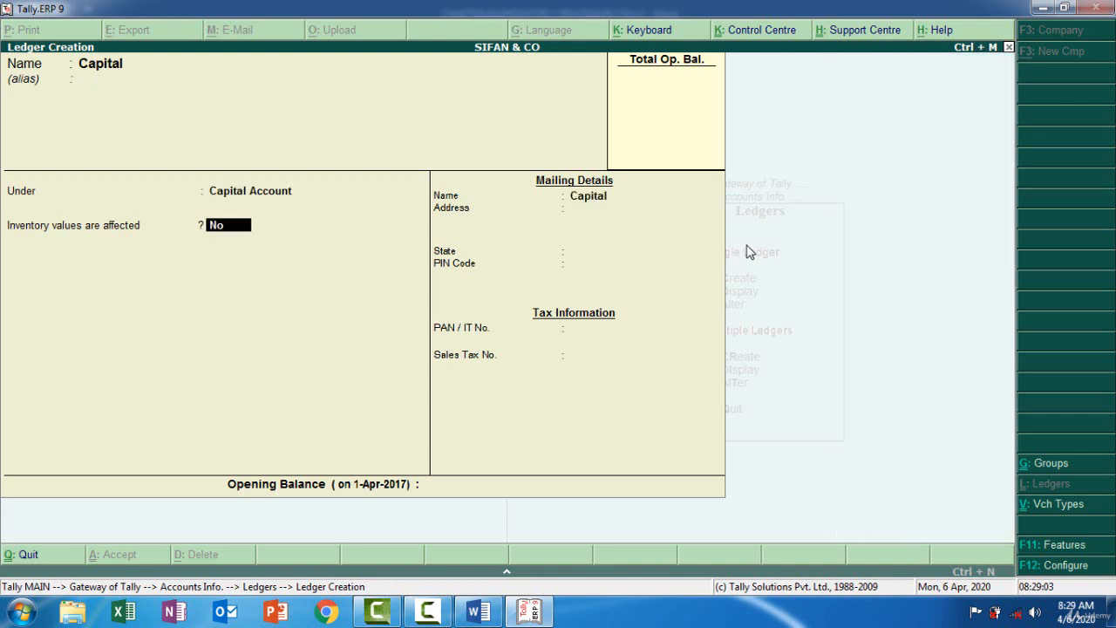
key(Return)
key(Return)
key(Return)
key(Return)
key(Return)
key(Return)
key(Return)
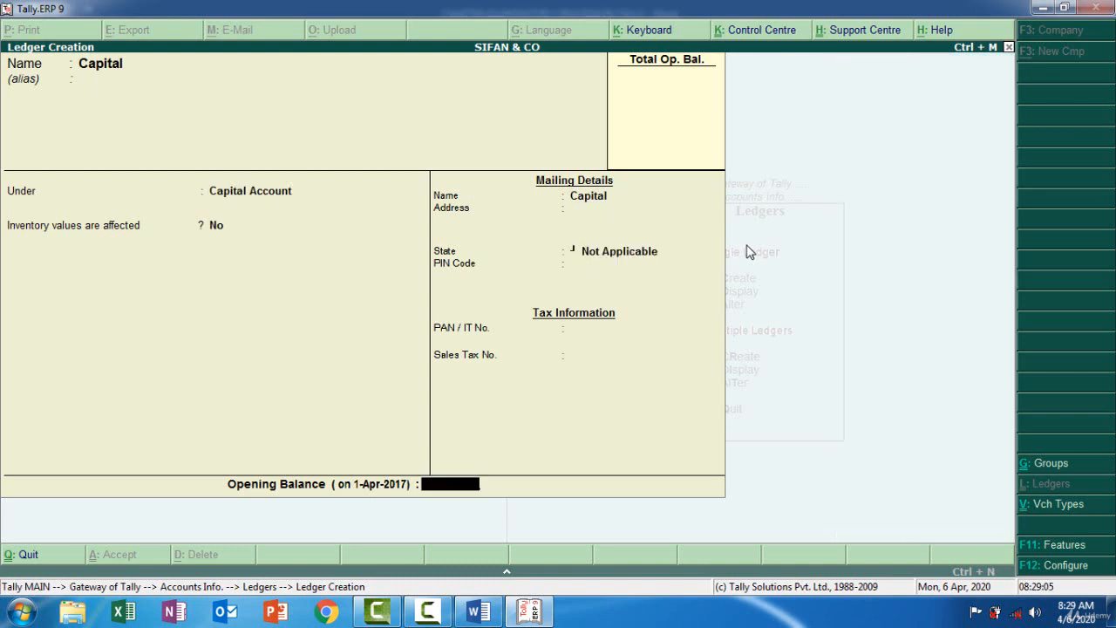
- Check the capital amount in the Word exercise, set the Capital ledger's opening balance to 884000 Cr and save the ledger
click(532, 610)
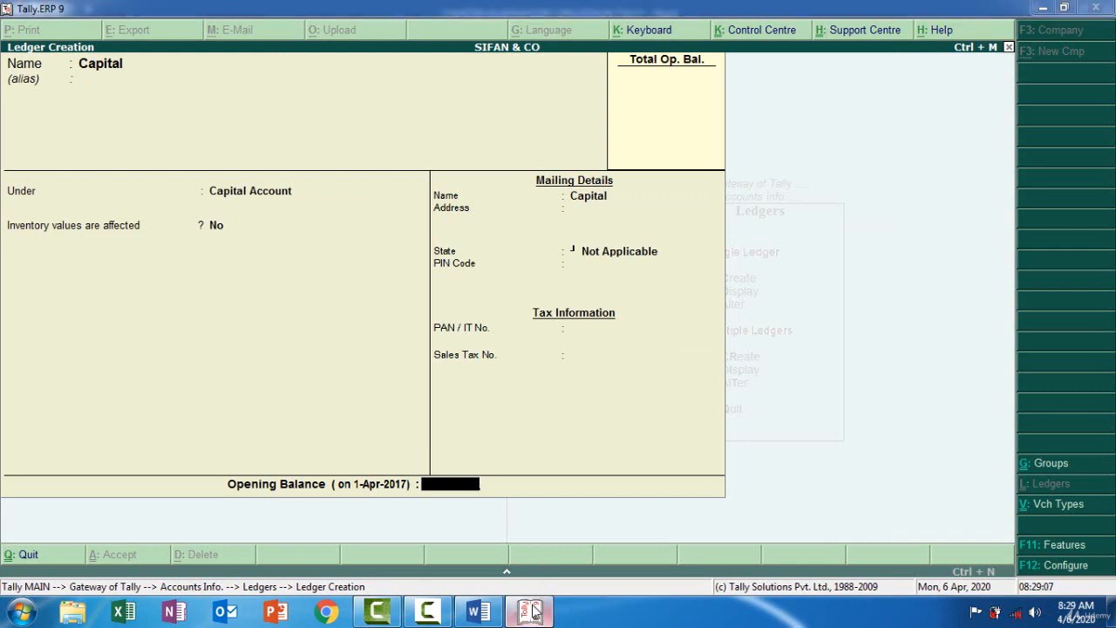
click(531, 610)
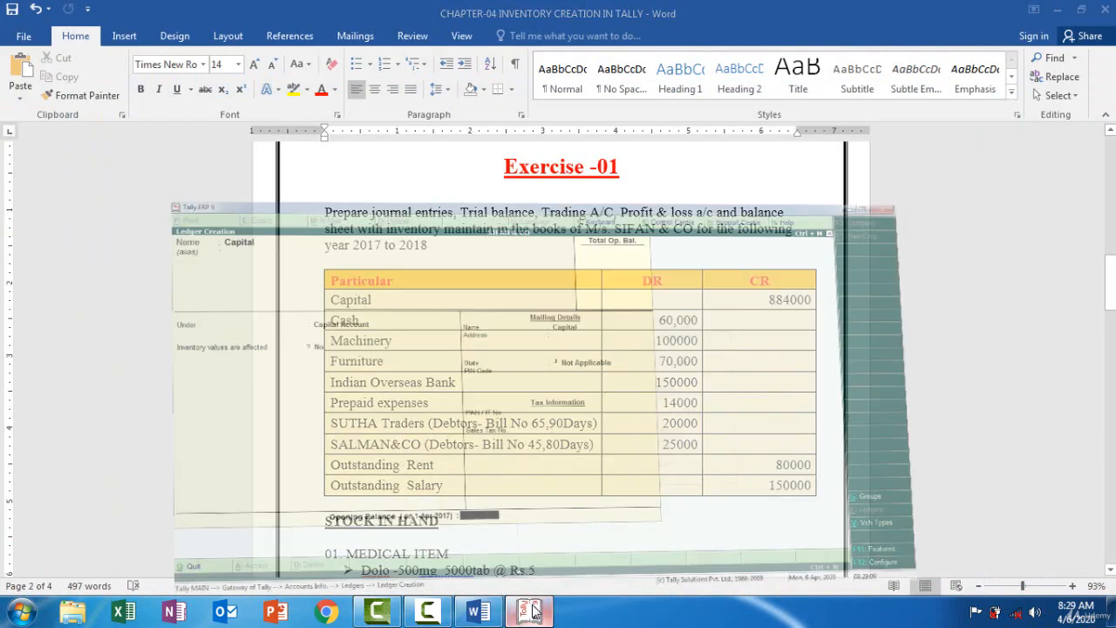
text(888)
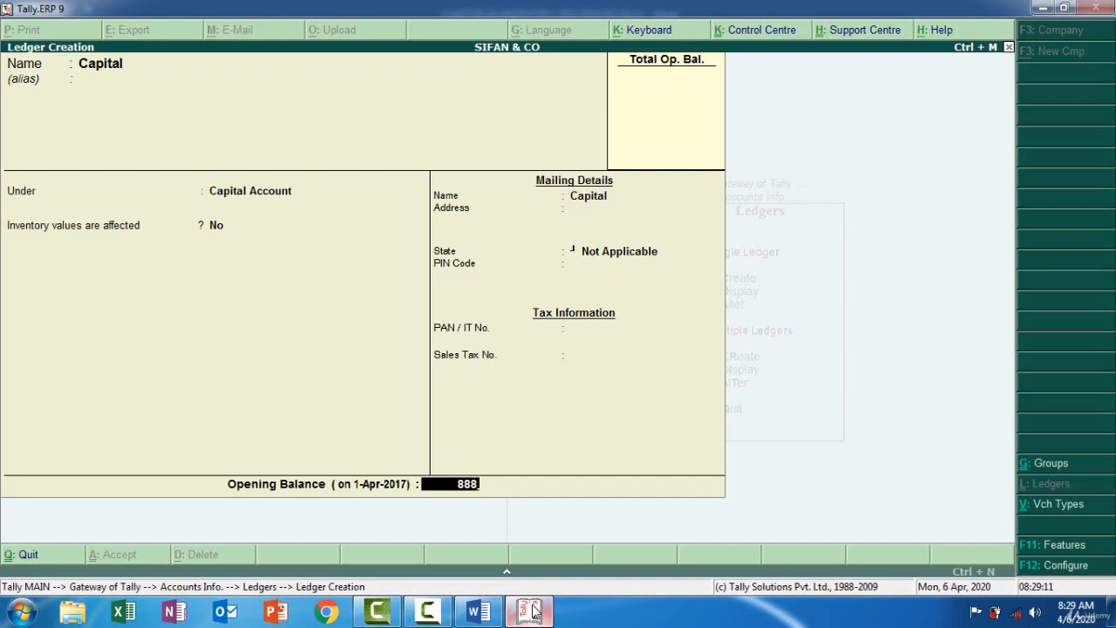
text(4000)
key(Return)
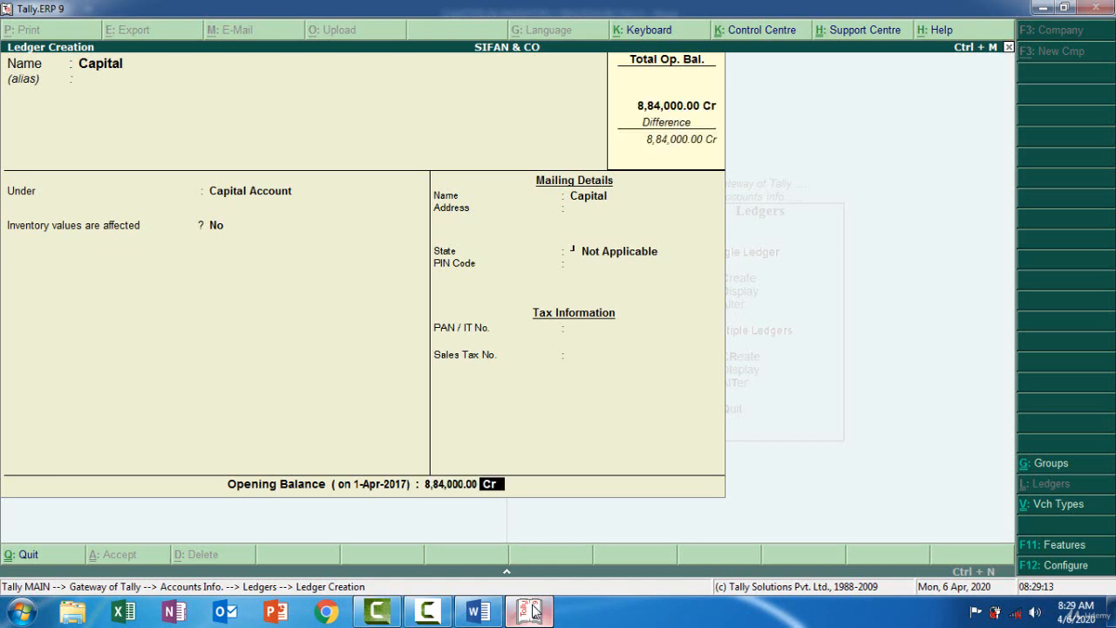
key(Return)
key(Return)
- Check the next exercise entry in Word, then open the existing Cash ledger in Tally for alteration at its opening balance
click(478, 611)
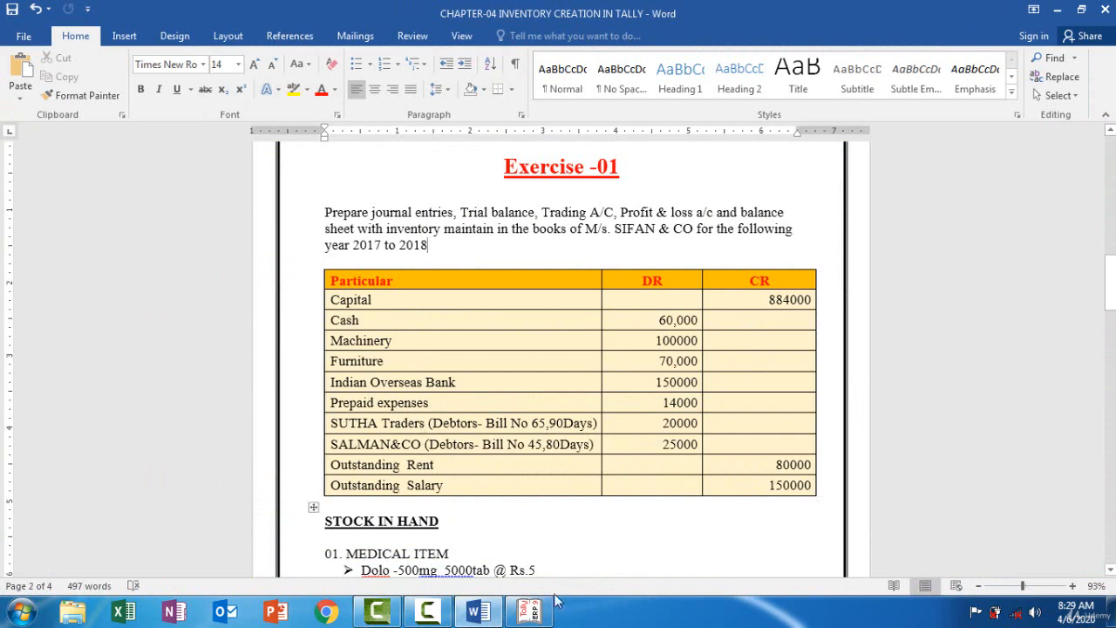
click(529, 610)
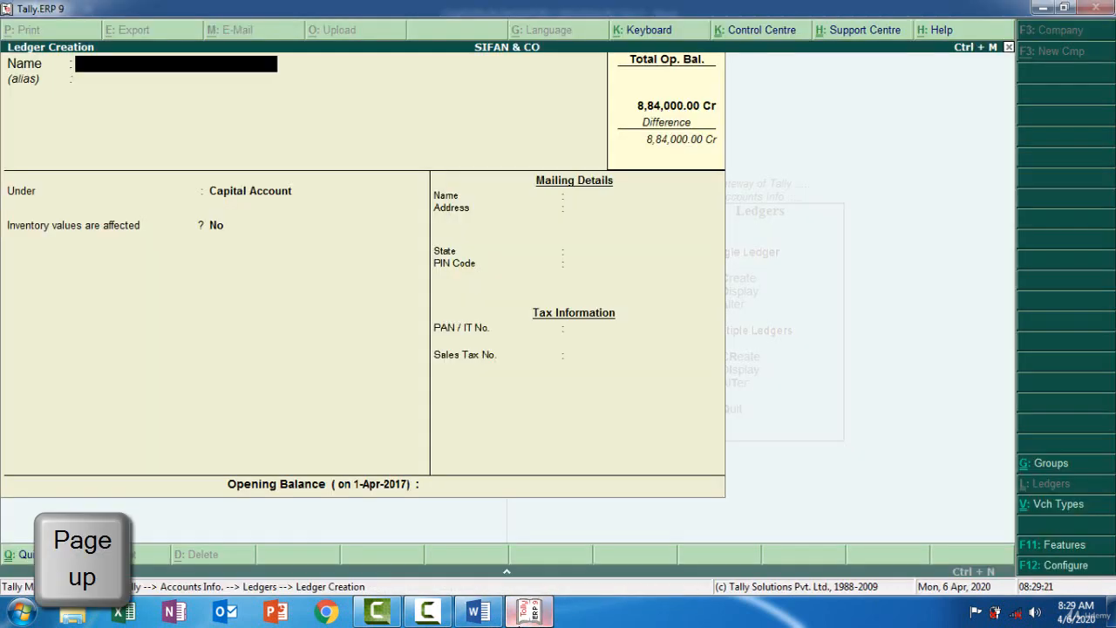
key(Page_Up)
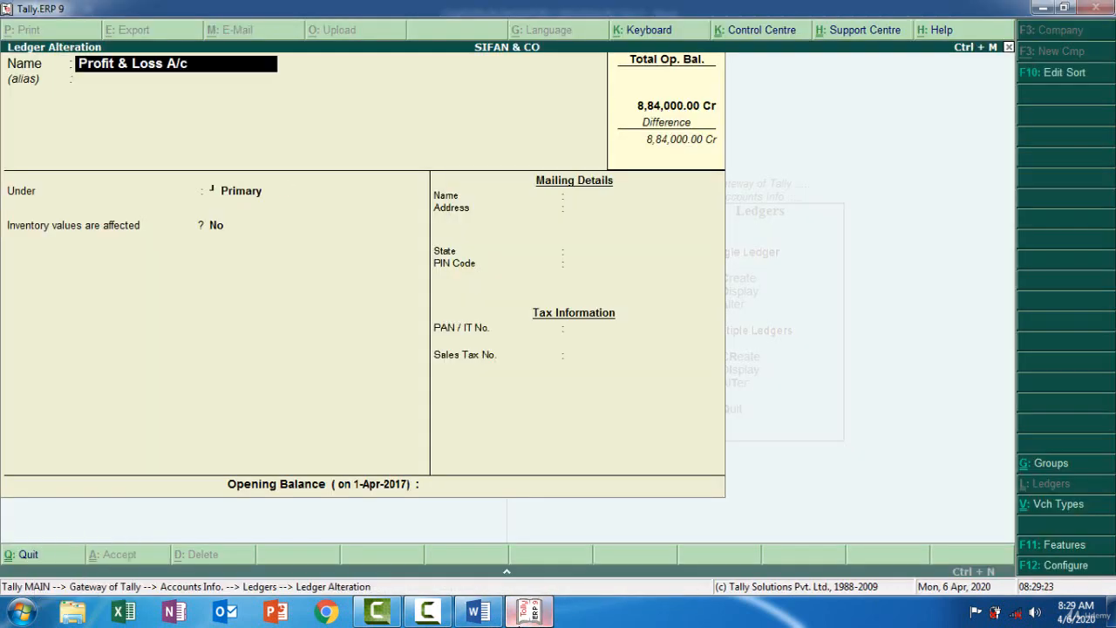
key(Page_Up)
key(Return)
key(Return)
key(Return)
key(Return)
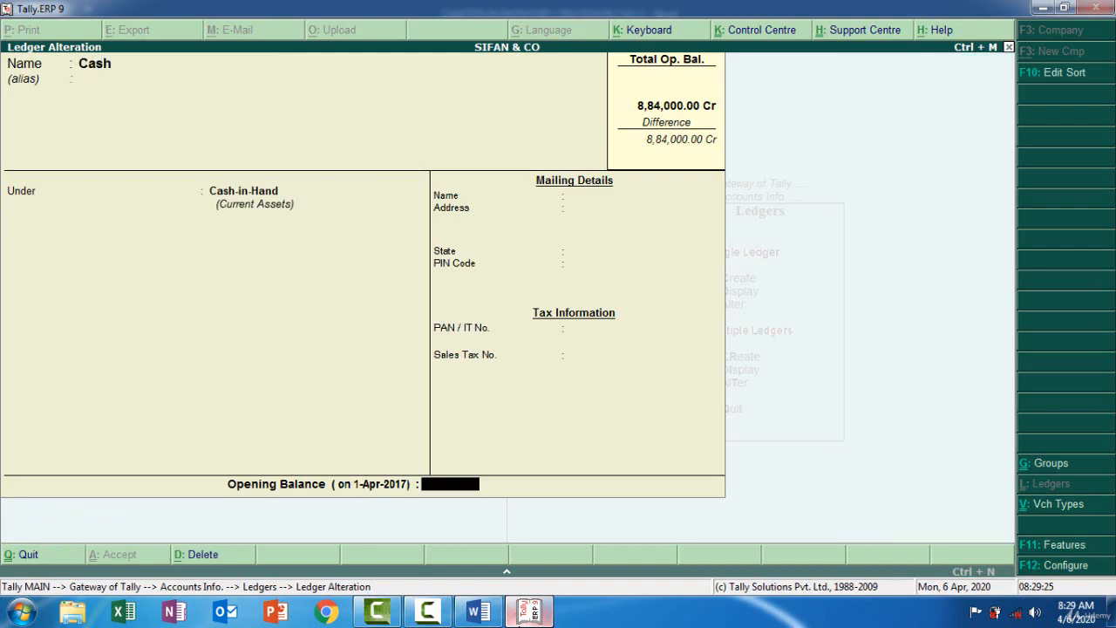
- Set the Cash ledger's opening balance to 60000 Dr as given in the exercise table and save the change
click(547, 619)
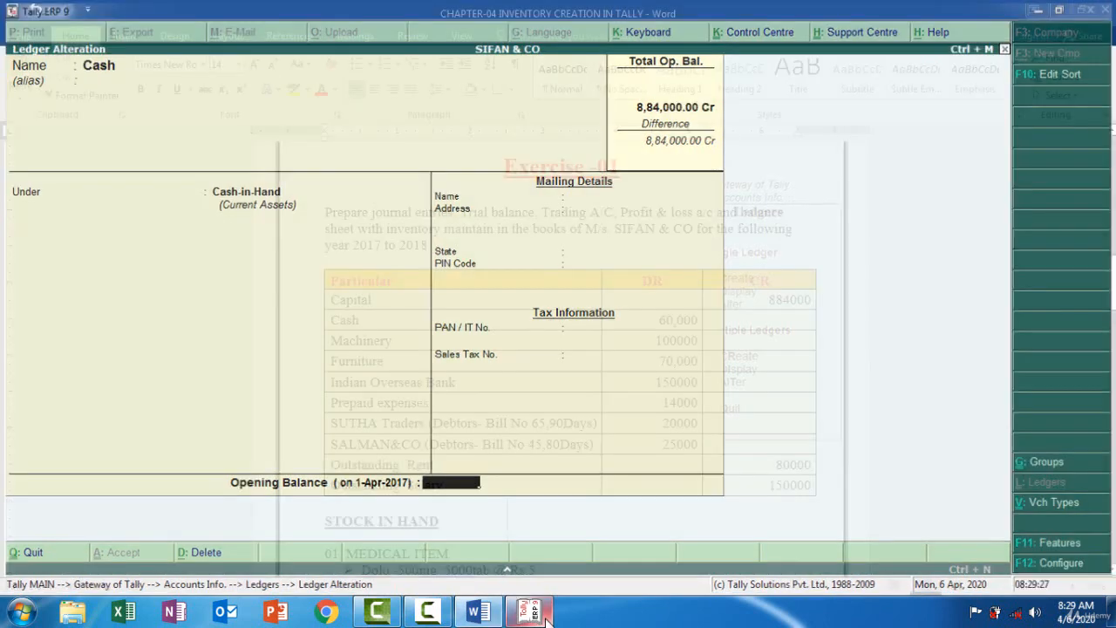
click(547, 620)
text(60000)
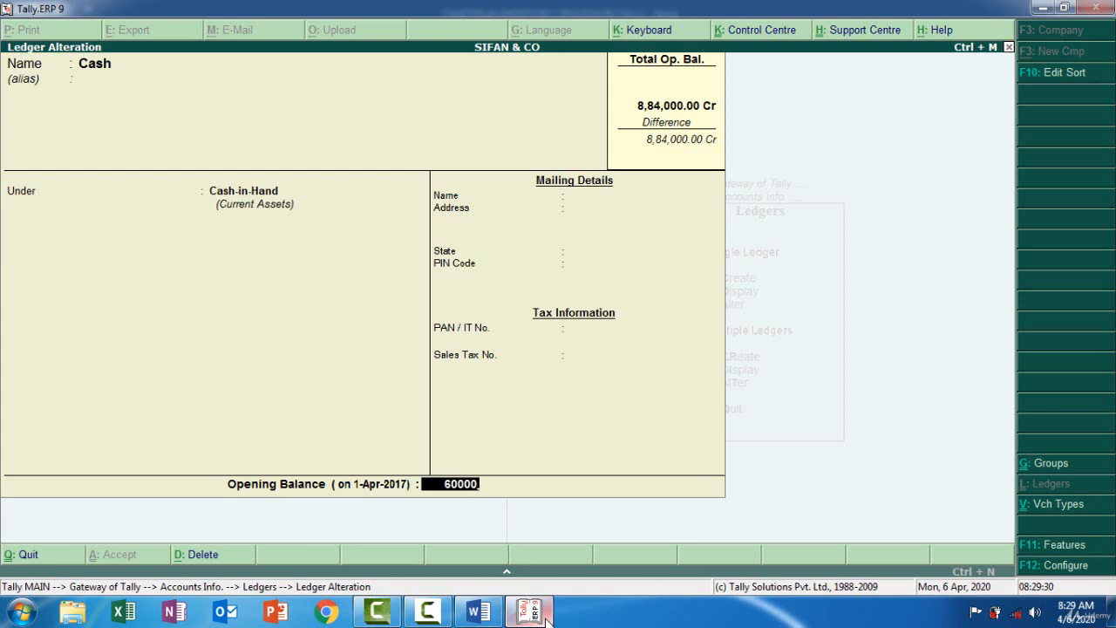
key(Return)
key(Return)
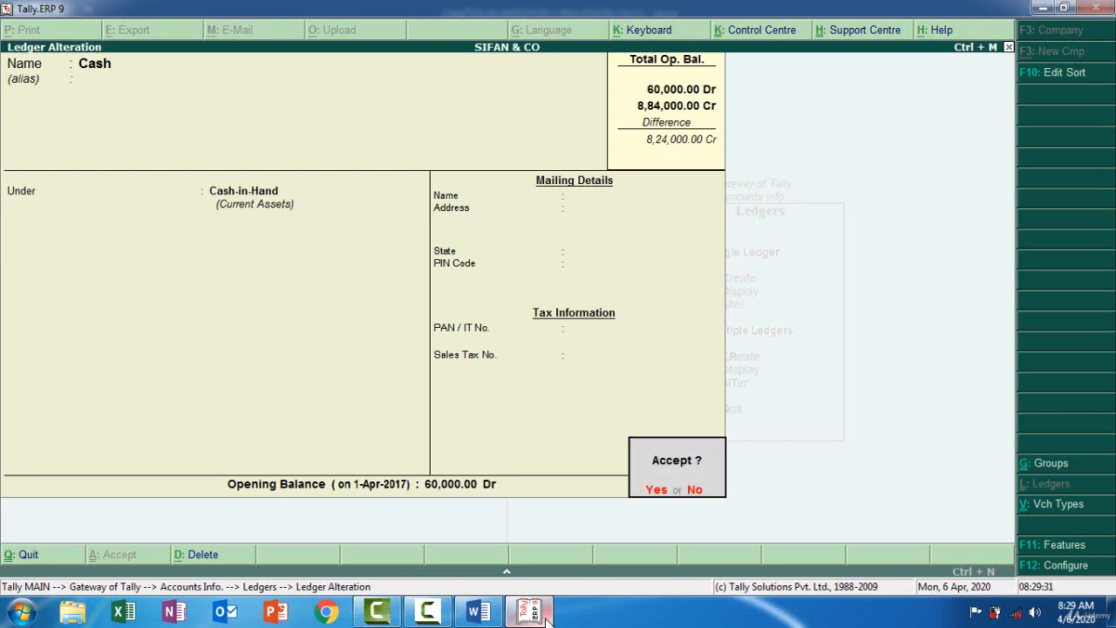
key(Return)
- Copy the name Machinery from the Word exercise table into a new Tally ledger and place it under Fixed Assets
click(547, 620)
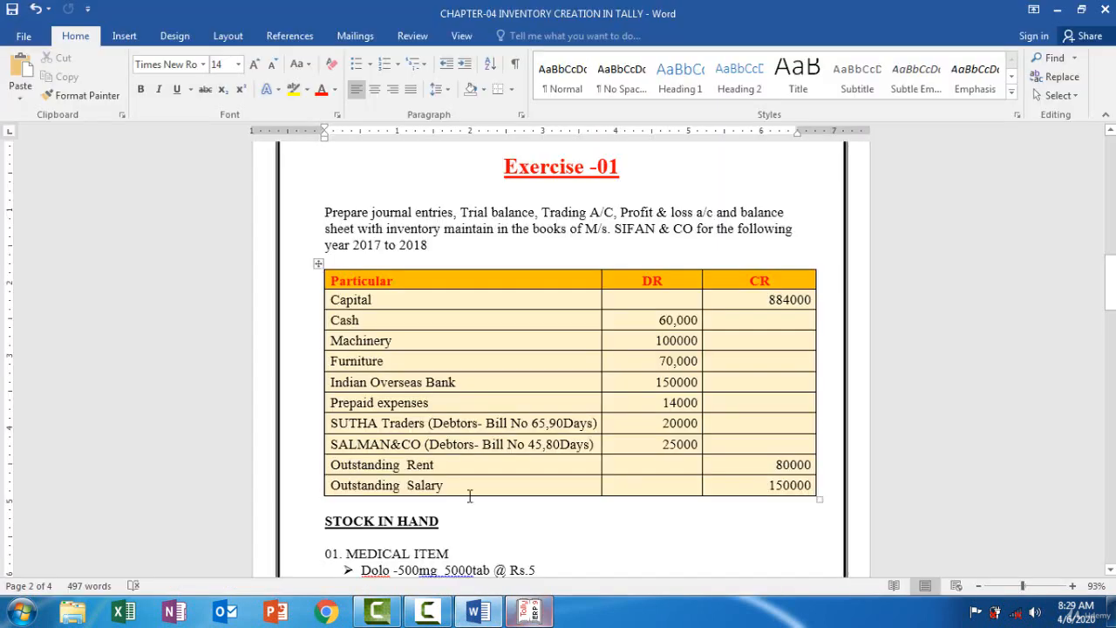
drag(396, 340, 337, 341)
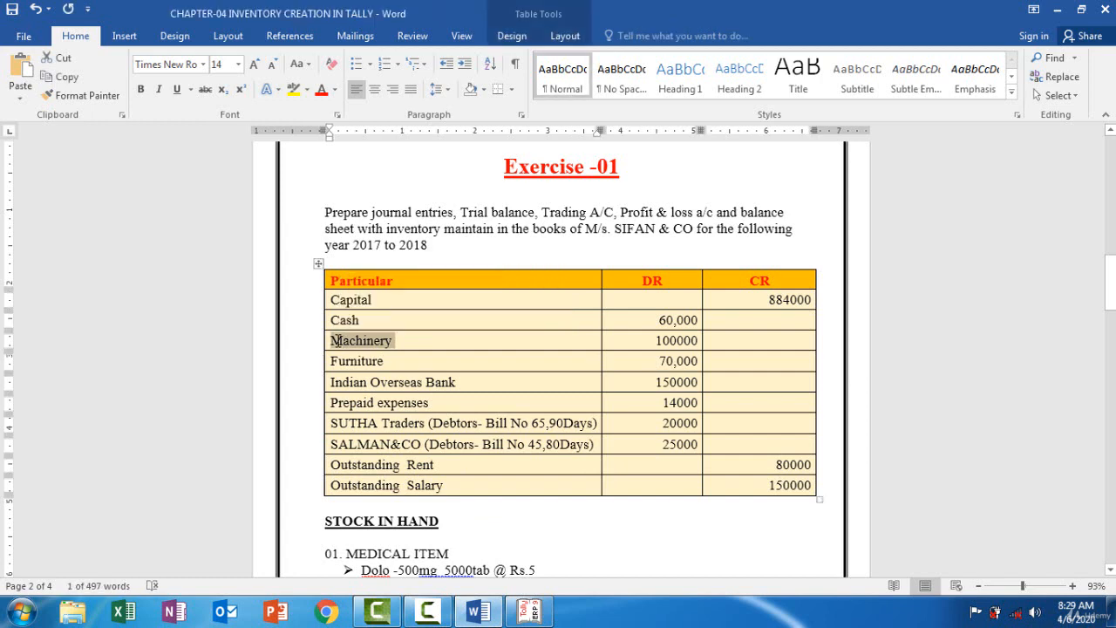
click(530, 611)
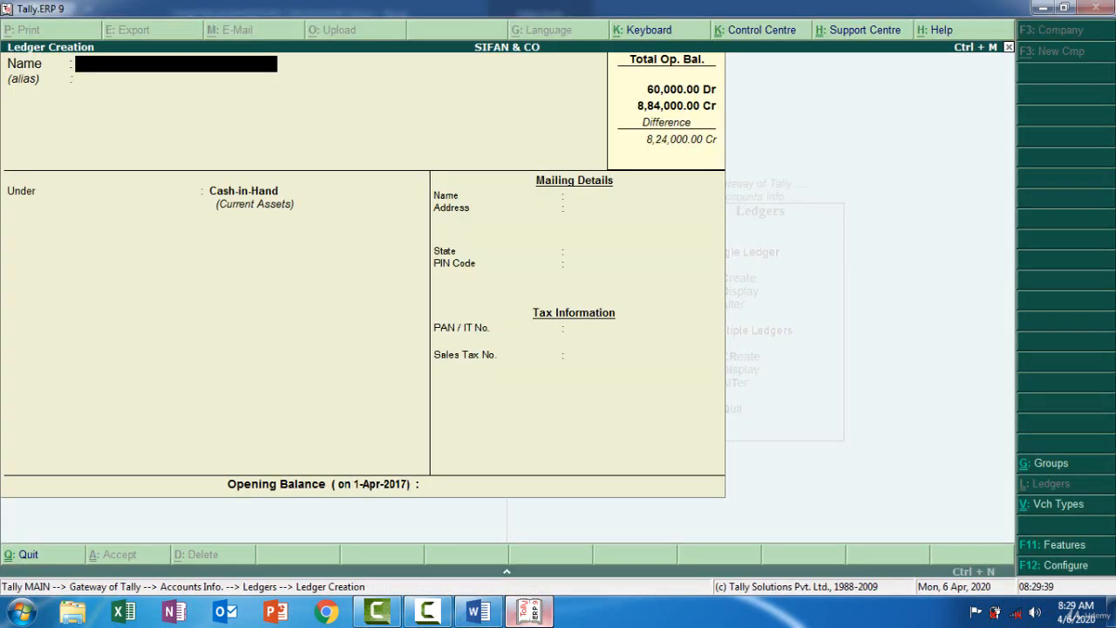
key(ctrl+alt+v)
key(Return)
key(Return)
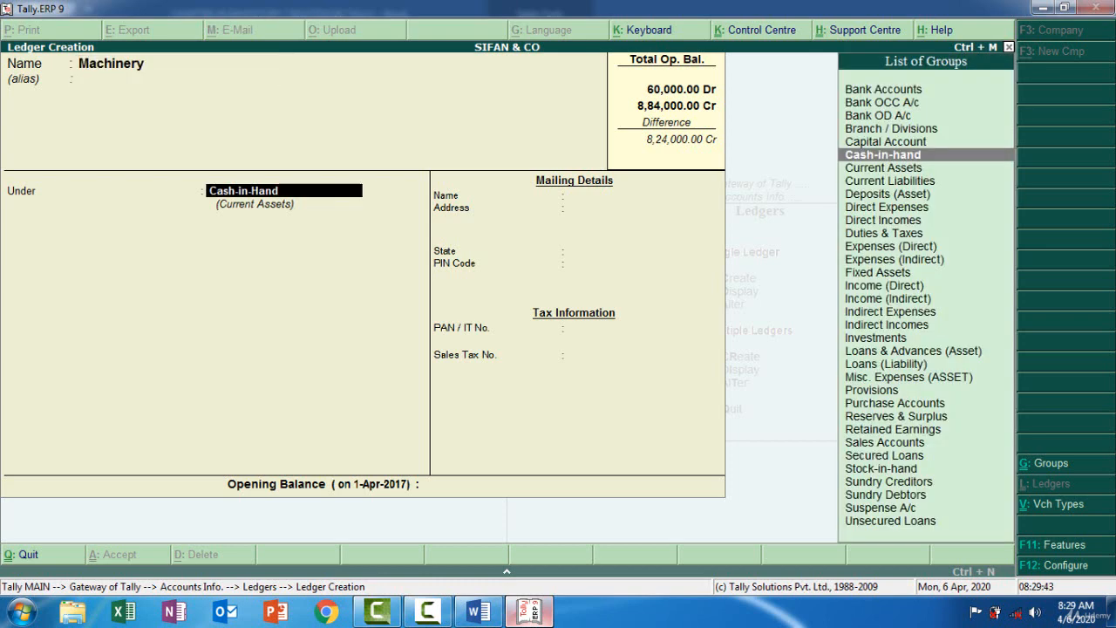
text(F)
key(Return)
key(Return)
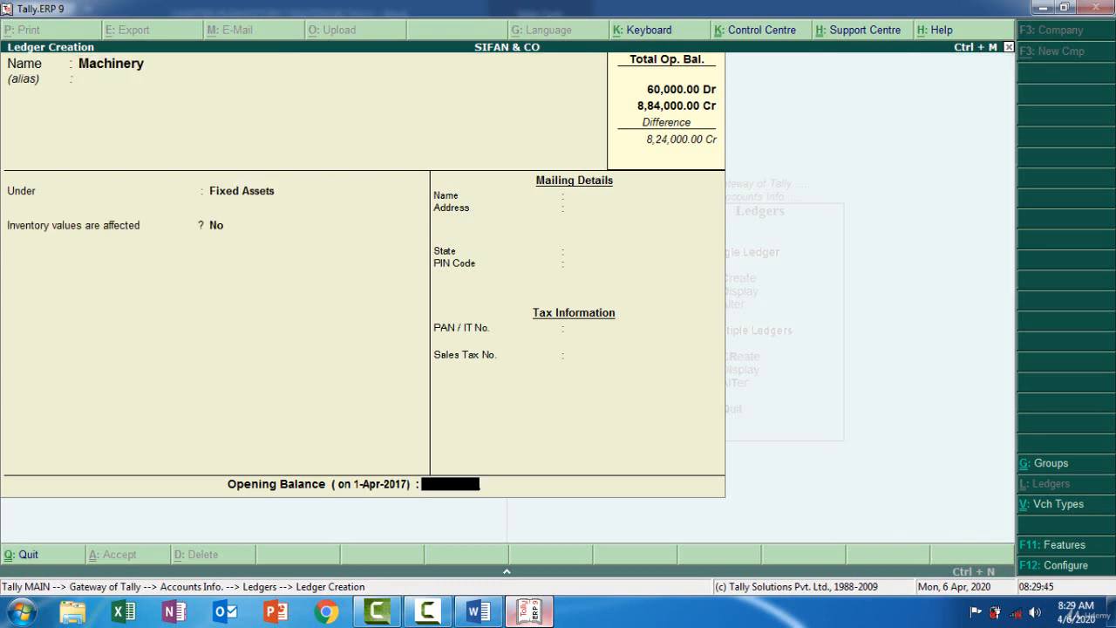
- Check the Machinery amount in Word, set the ledger's opening balance to 100000 Dr and save it
key(alt+Tab)
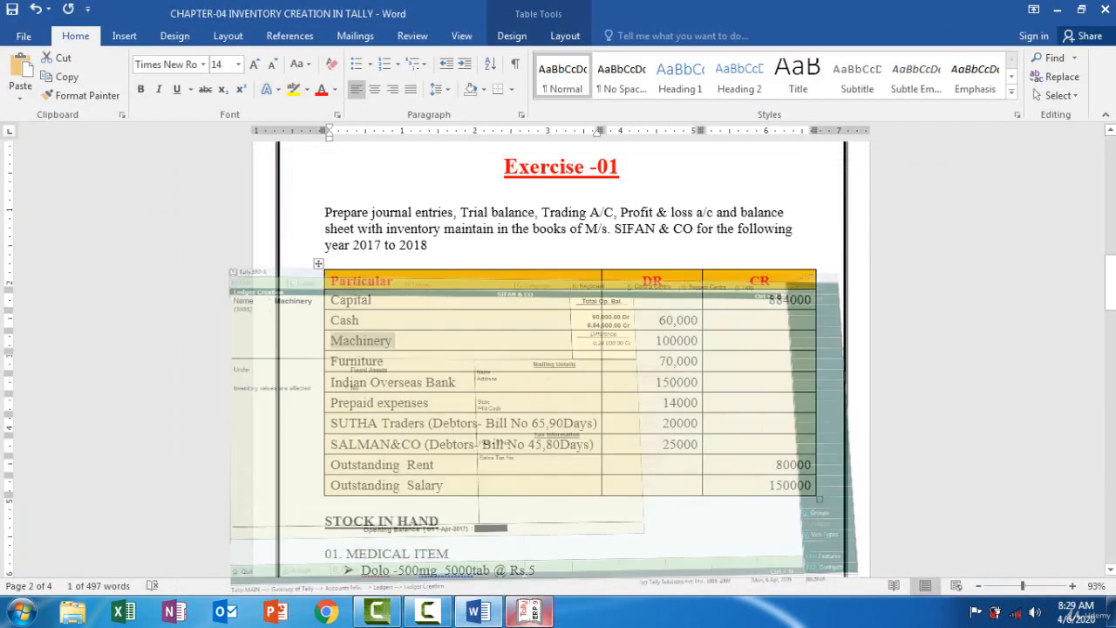
key(alt+Tab)
text(1)
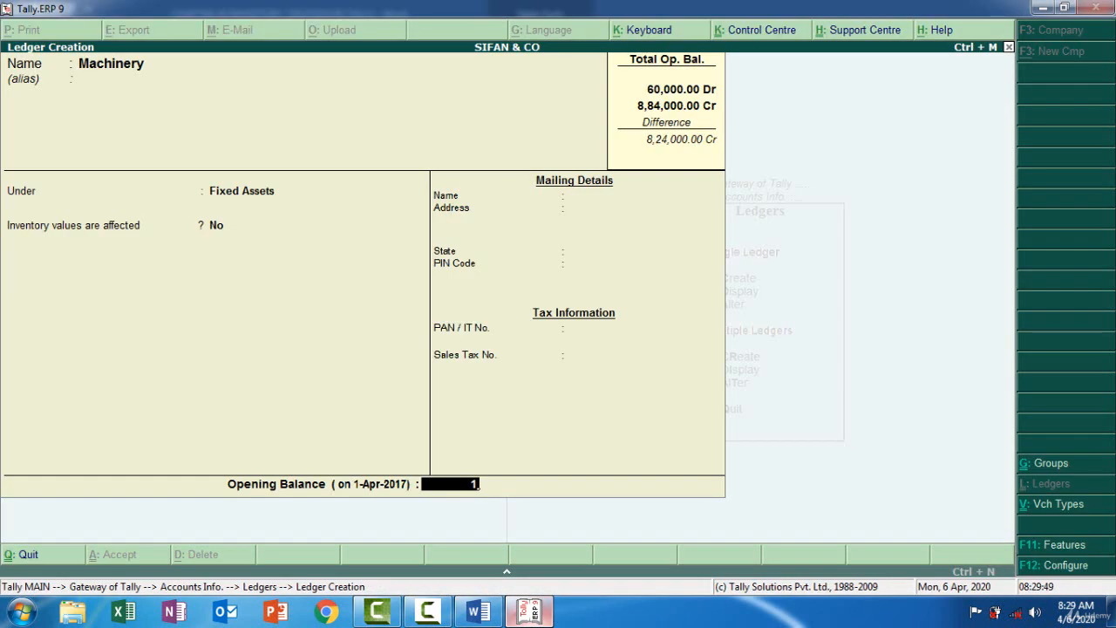
text(00000)
key(Return)
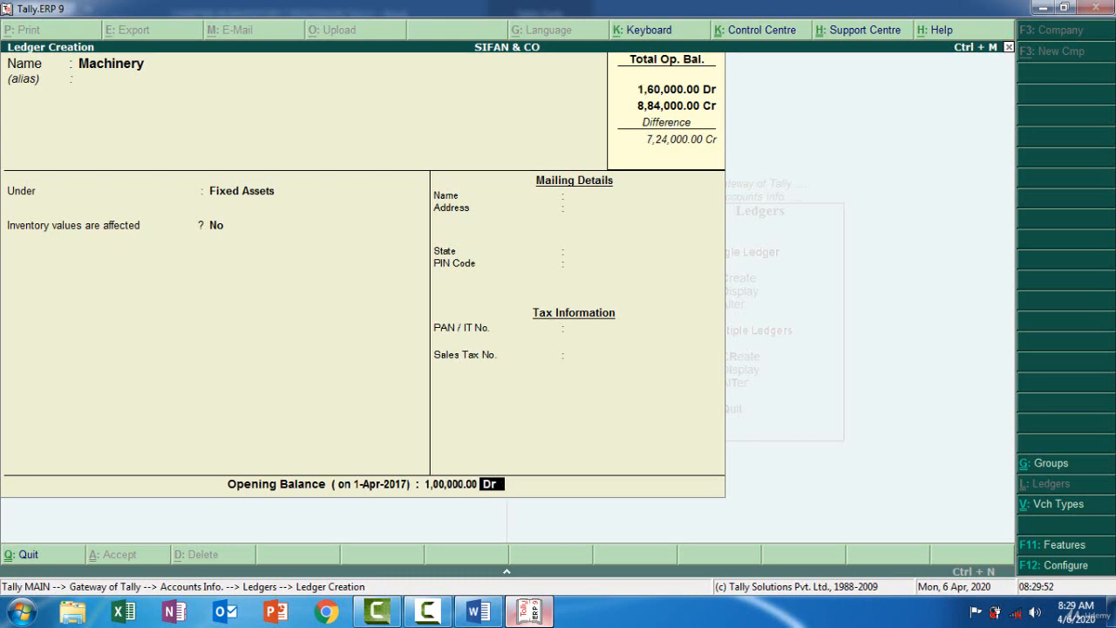
key(Return)
key(Return)
- Copy the name Furniture from the Word exercise table into a new Tally ledger and keep it under Fixed Assets
key(alt+Tab)
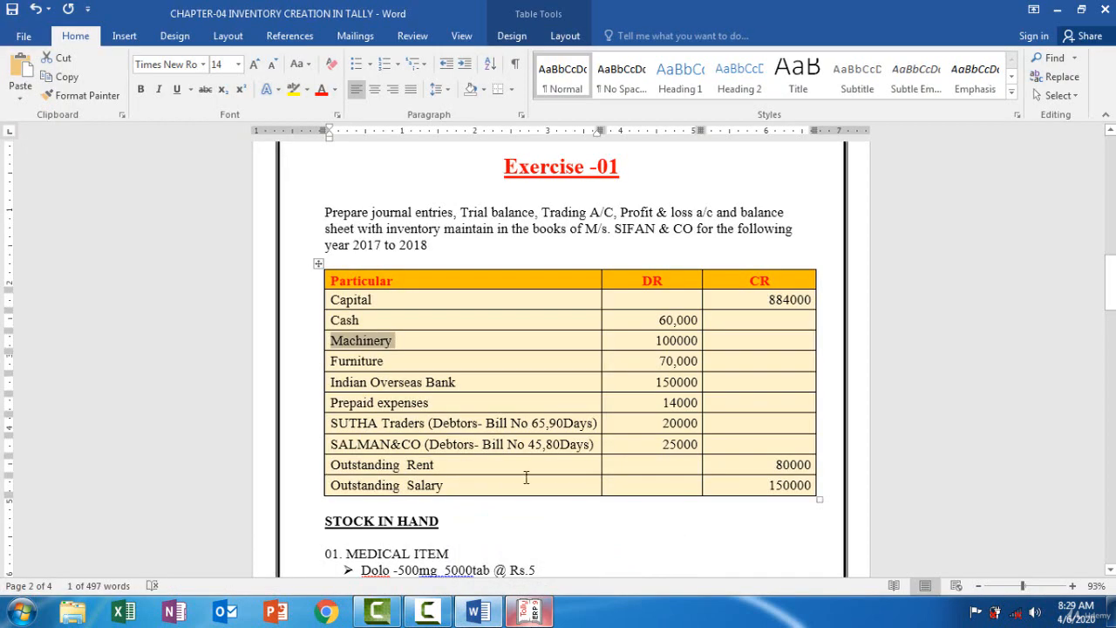
drag(351, 361, 331, 363)
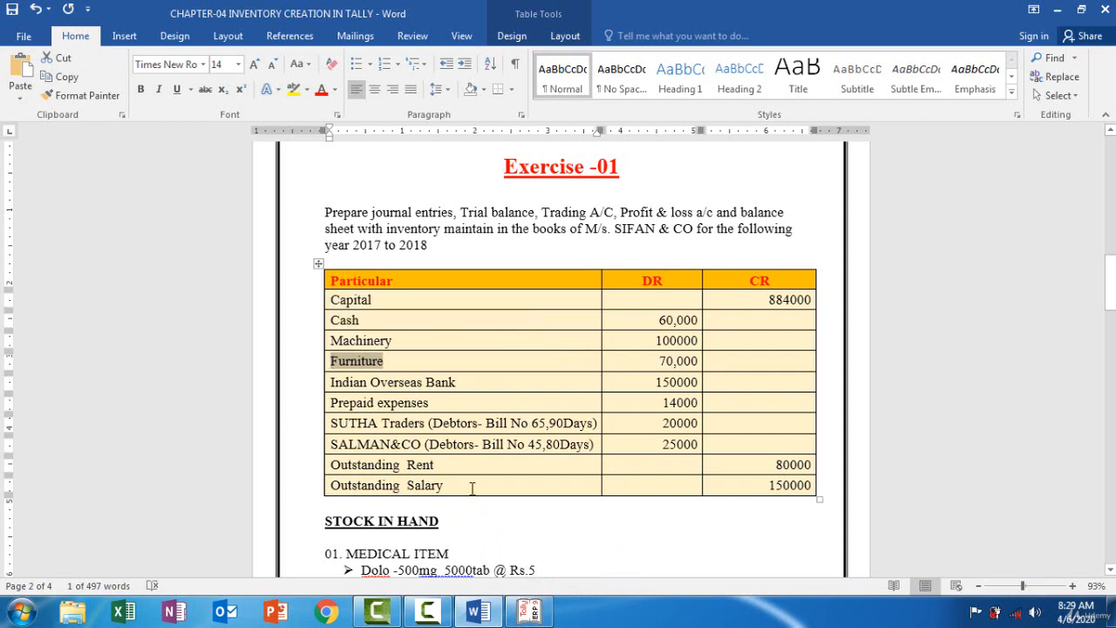
click(532, 612)
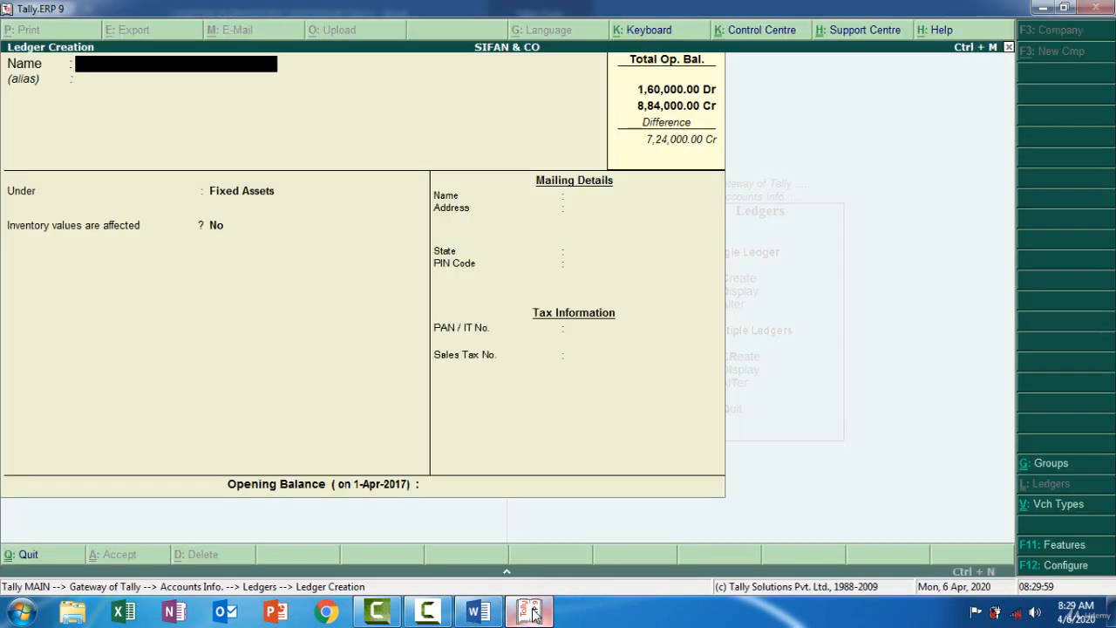
key(ctrl+alt+v)
key(Return)
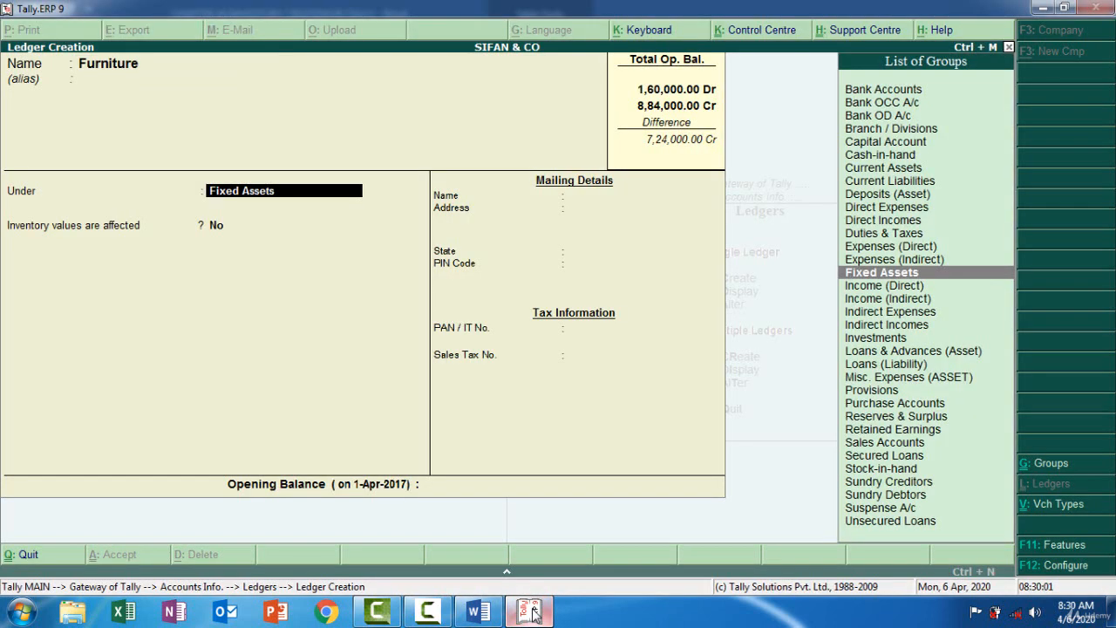
key(Return)
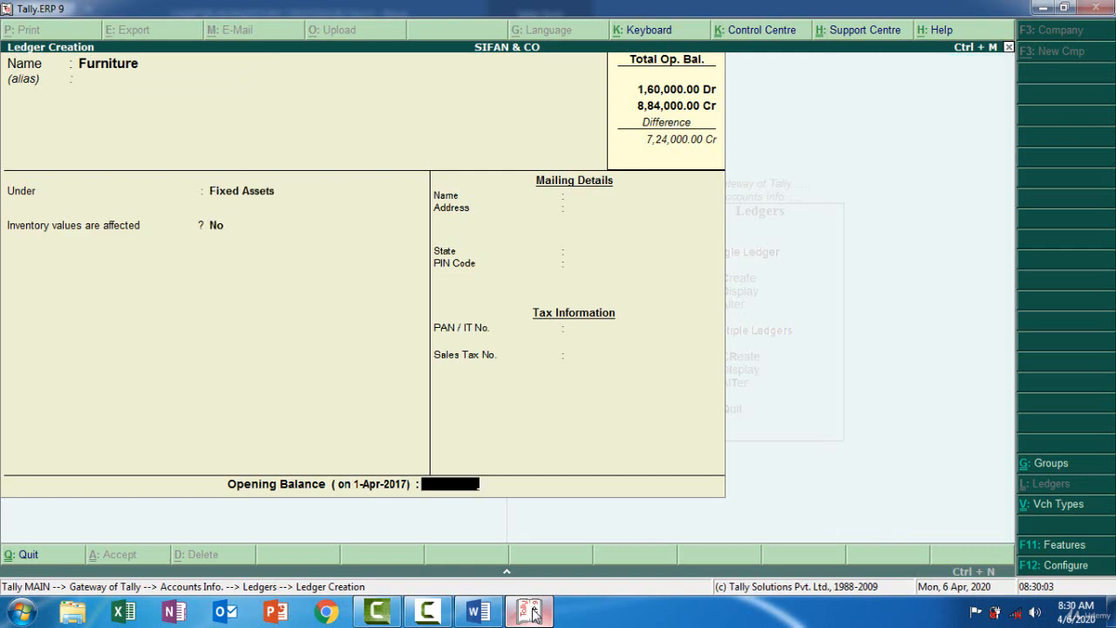
- Check the Furniture amount in the Word exercise table, set the ledger's opening balance to 70000 Dr and save it
key(alt+Tab)
key(alt+Tab)
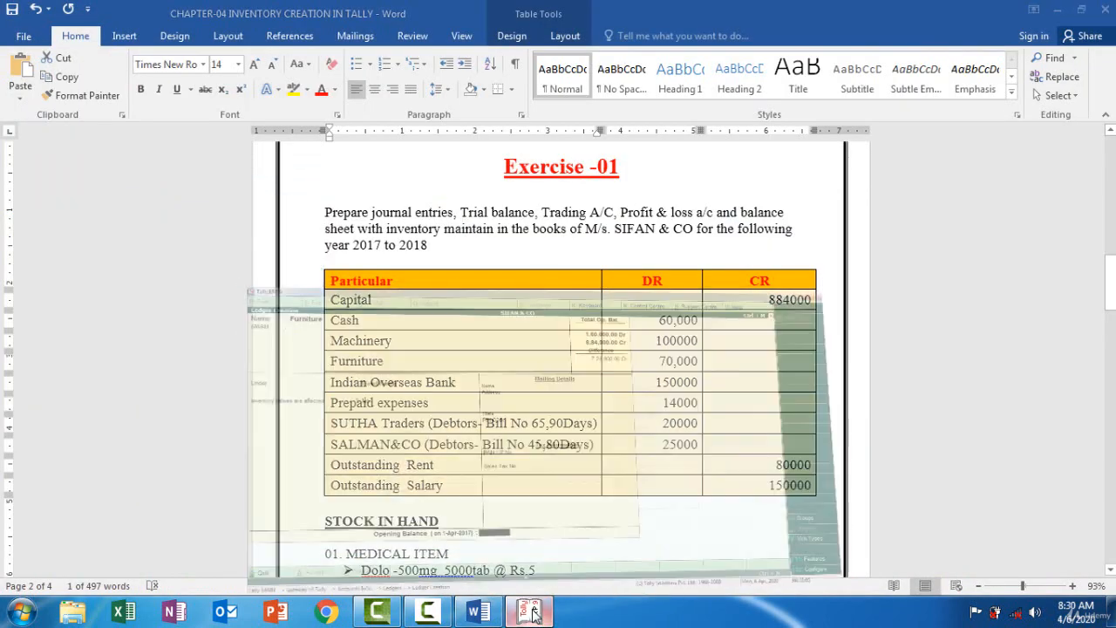
text(70000)
key(Return)
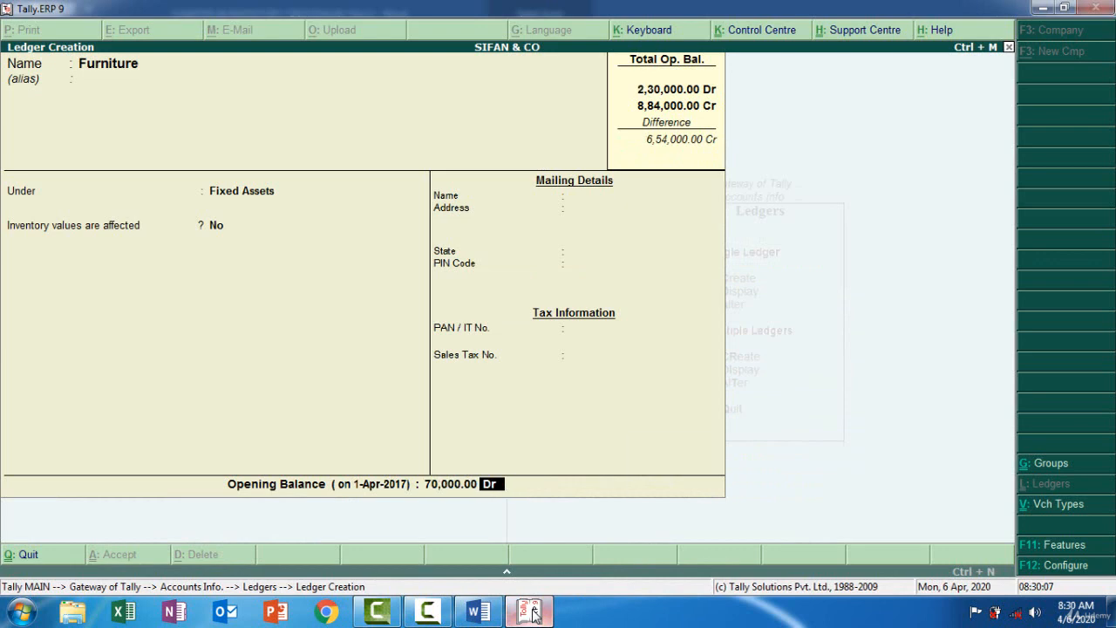
key(Return)
key(Return)
- Copy the name Indian Overseas Bank from the Word exercise table into a new Tally ledger and place it under Bank Accounts
click(530, 612)
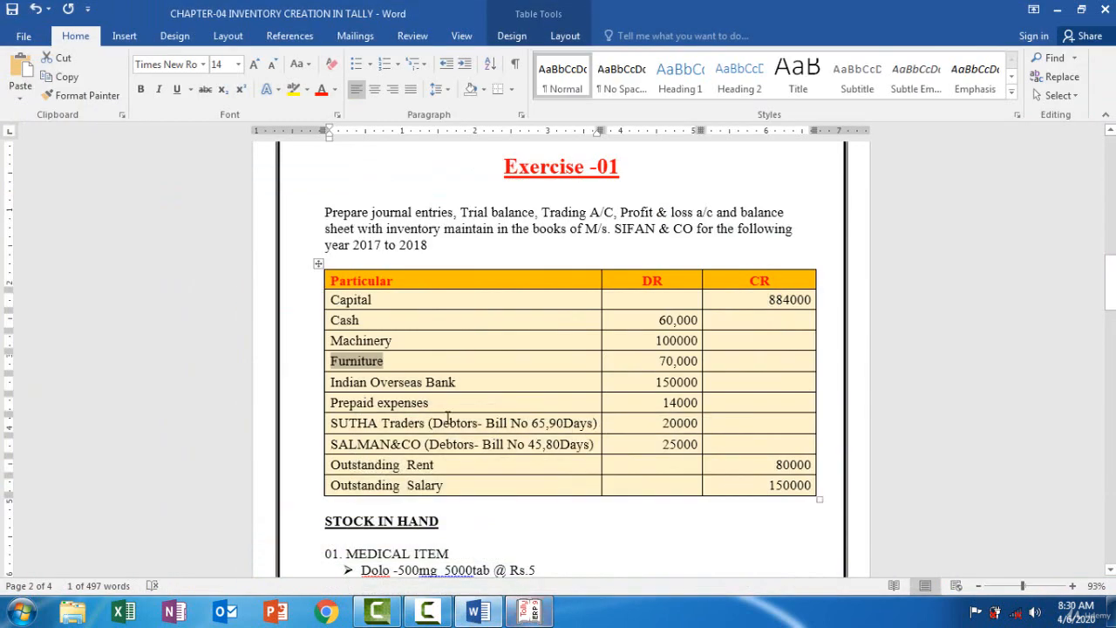
drag(470, 381, 330, 383)
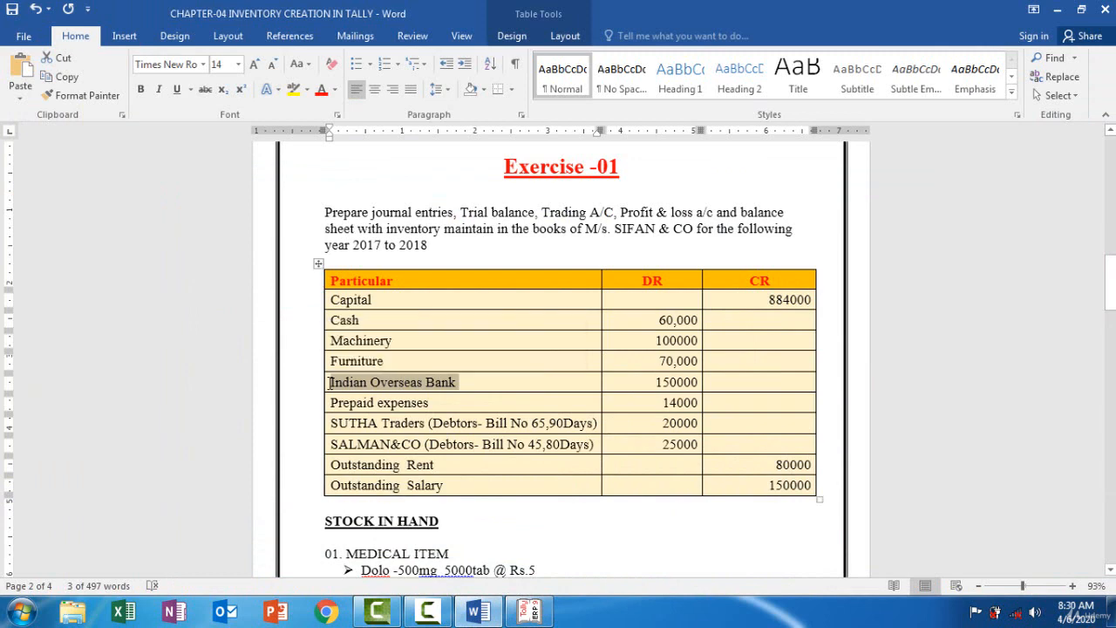
click(533, 611)
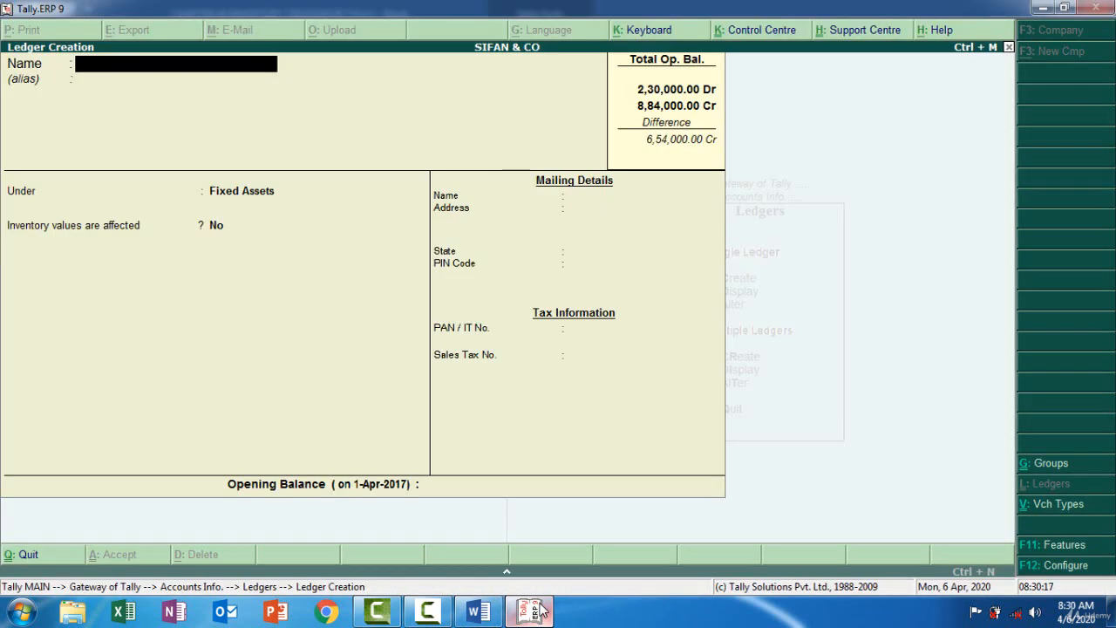
key(ctrl+alt+v)
key(Return)
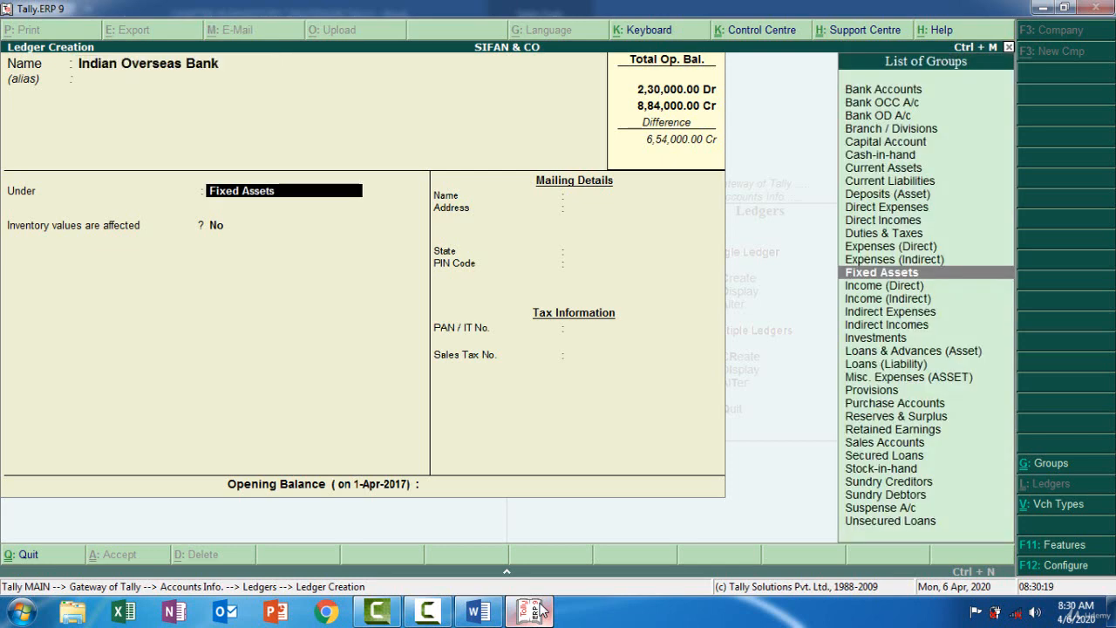
text(B)
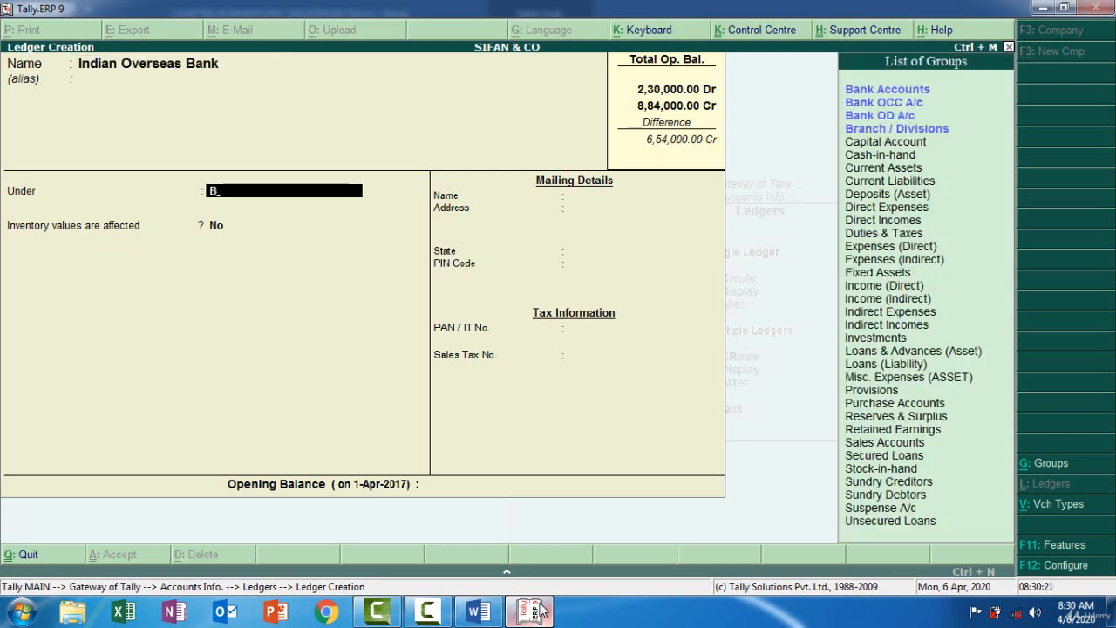
key(Return)
- Keep the bank ledger's default reconciliation and mailing details, set its opening balance to 150000 Dr per the Word table and save it
key(Return)
key(Return)
key(Return)
key(Return)
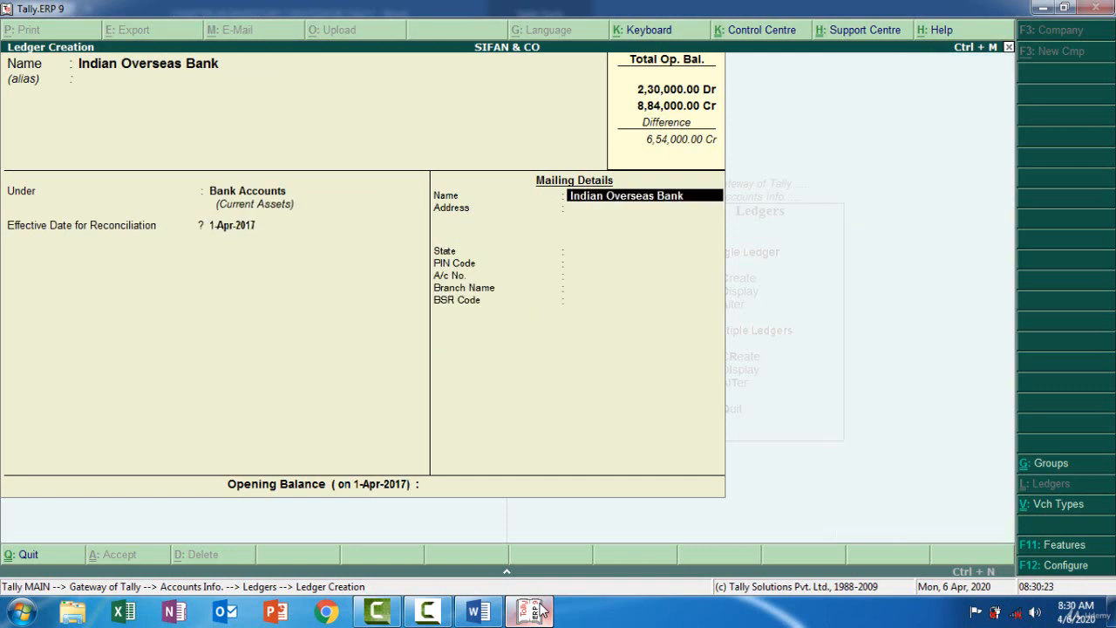
key(Return)
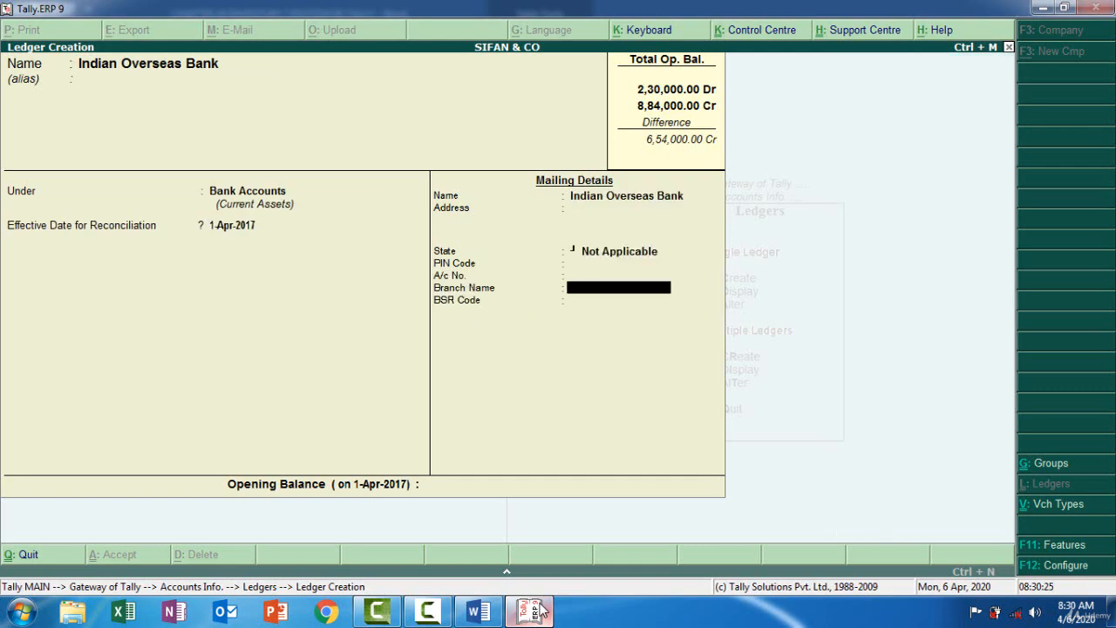
key(Return)
key(Return)
click(539, 611)
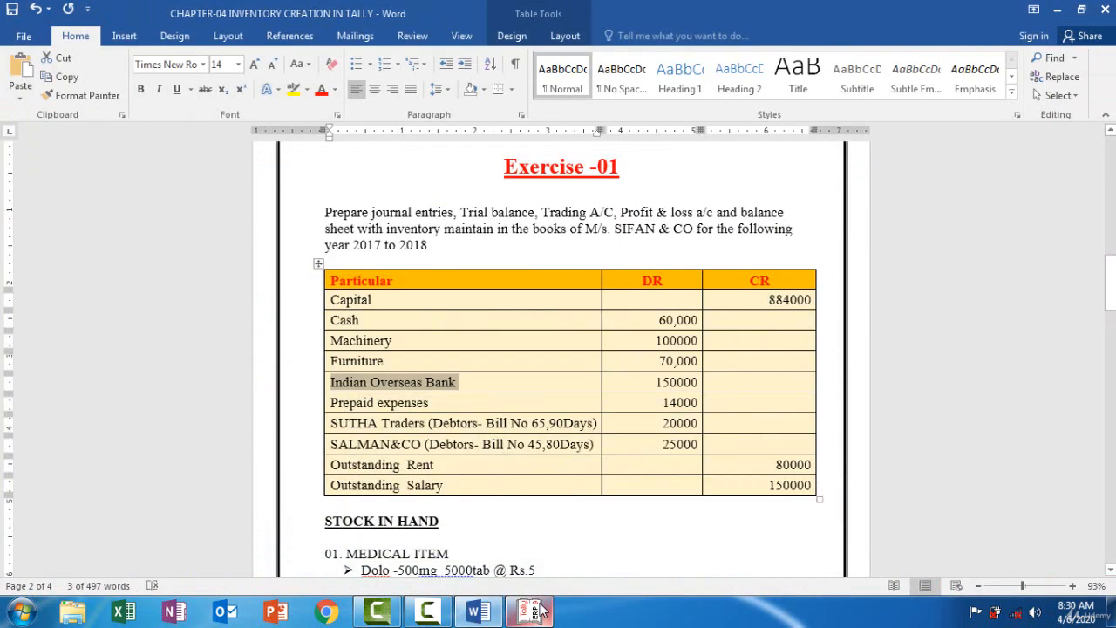
click(539, 610)
text(150000)
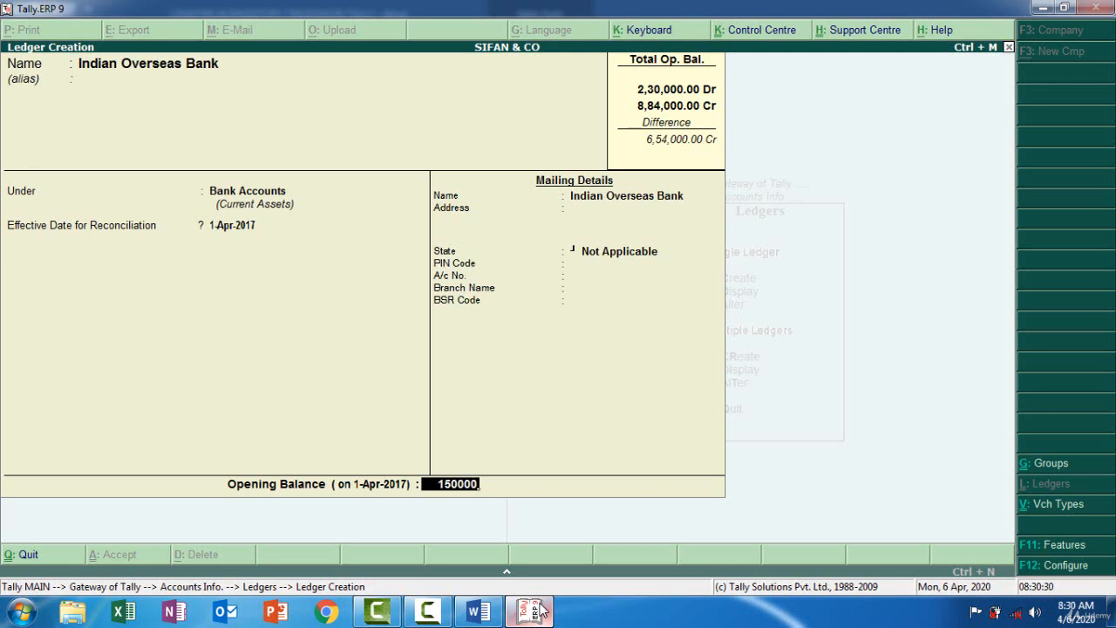
key(Return)
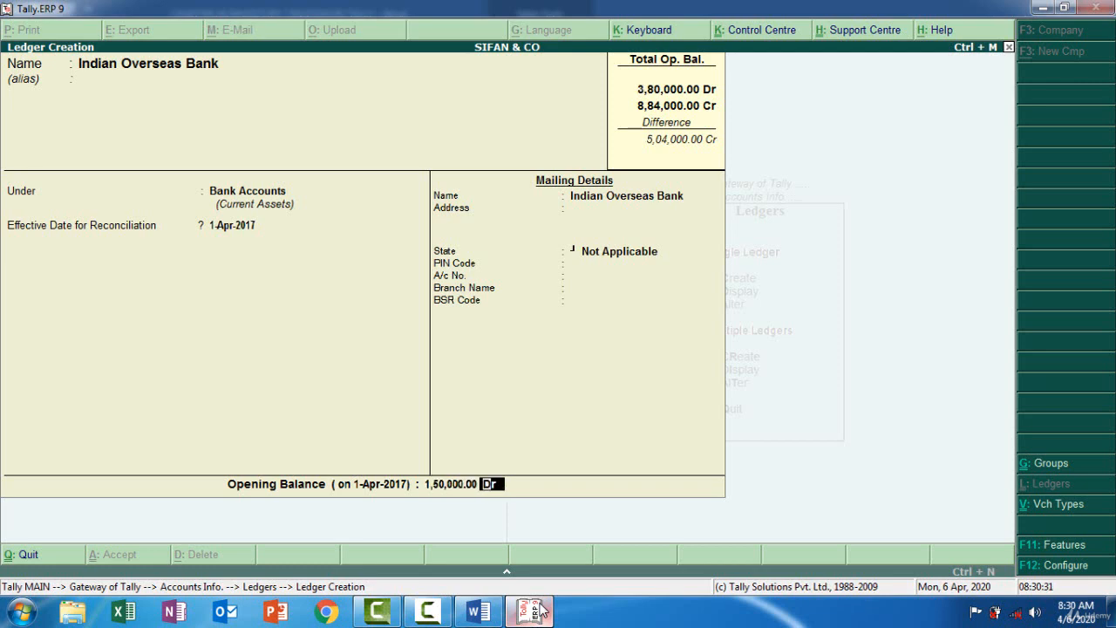
key(Return)
key(Return)
- Copy the name Prepaid expenses from the Word exercise table into a new Tally ledger and place it under Current Assets
click(539, 610)
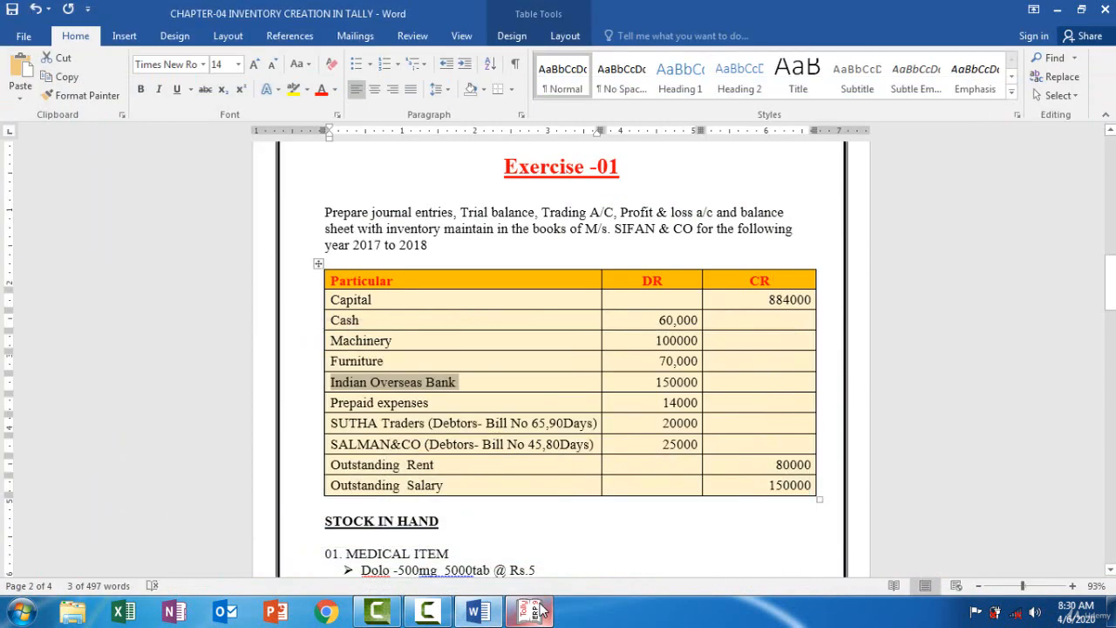
drag(429, 403, 339, 404)
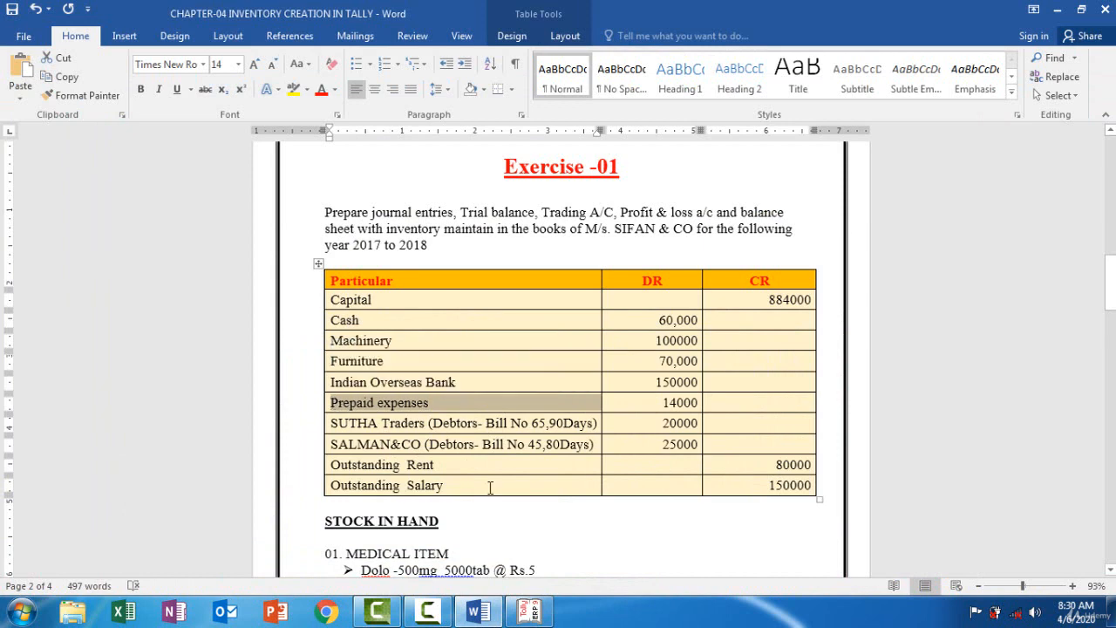
click(531, 612)
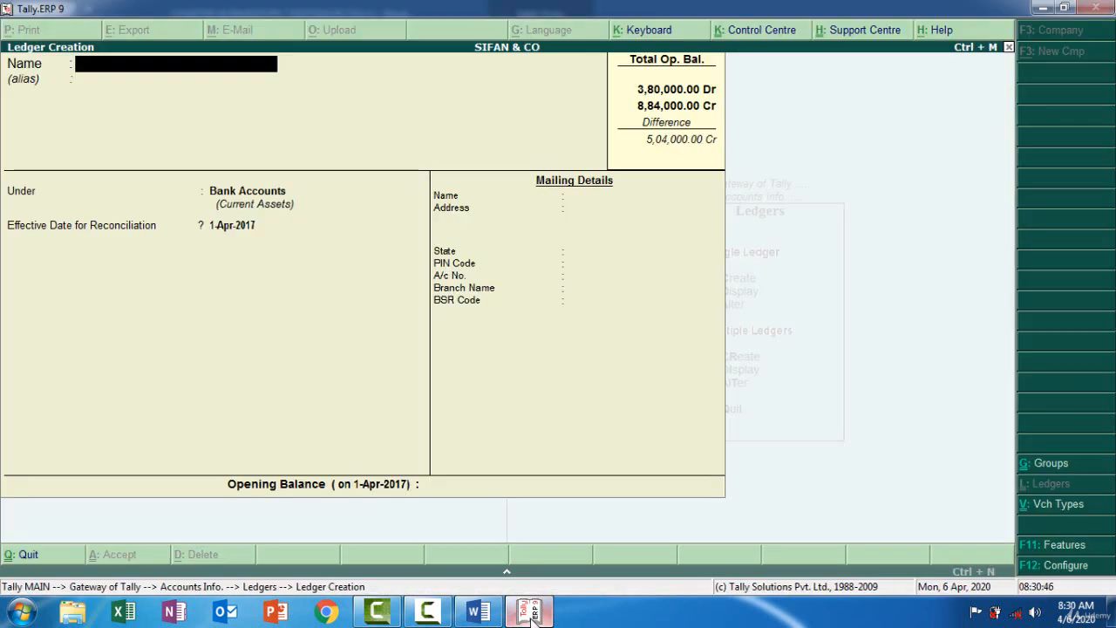
key(ctrl+alt+v)
key(Return)
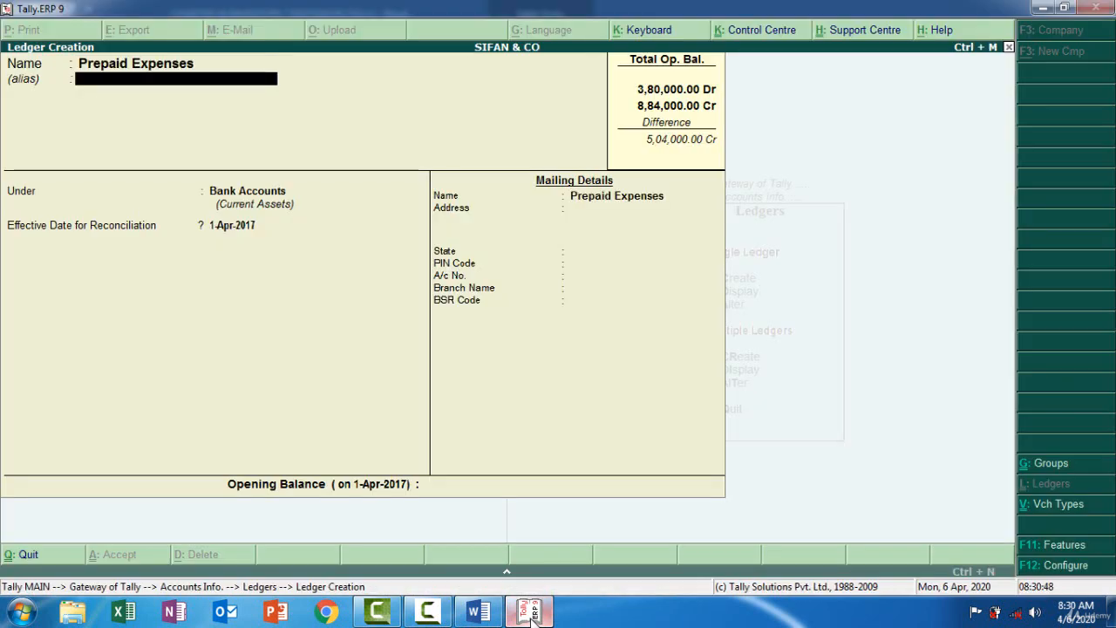
key(Return)
text(C)
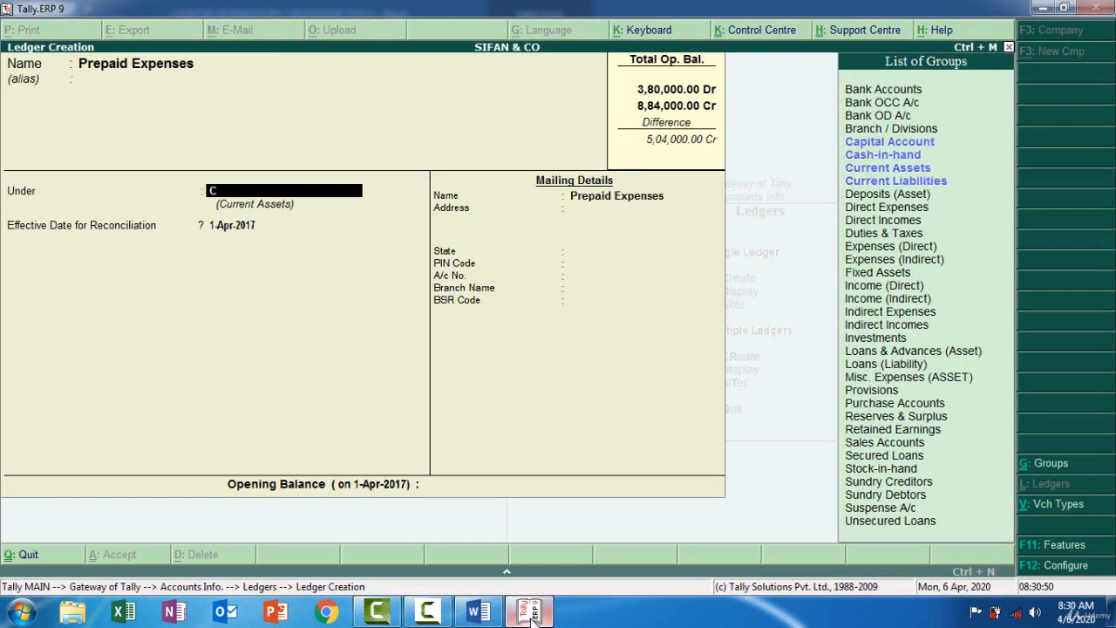
key(Down)
key(Down)
key(Down)
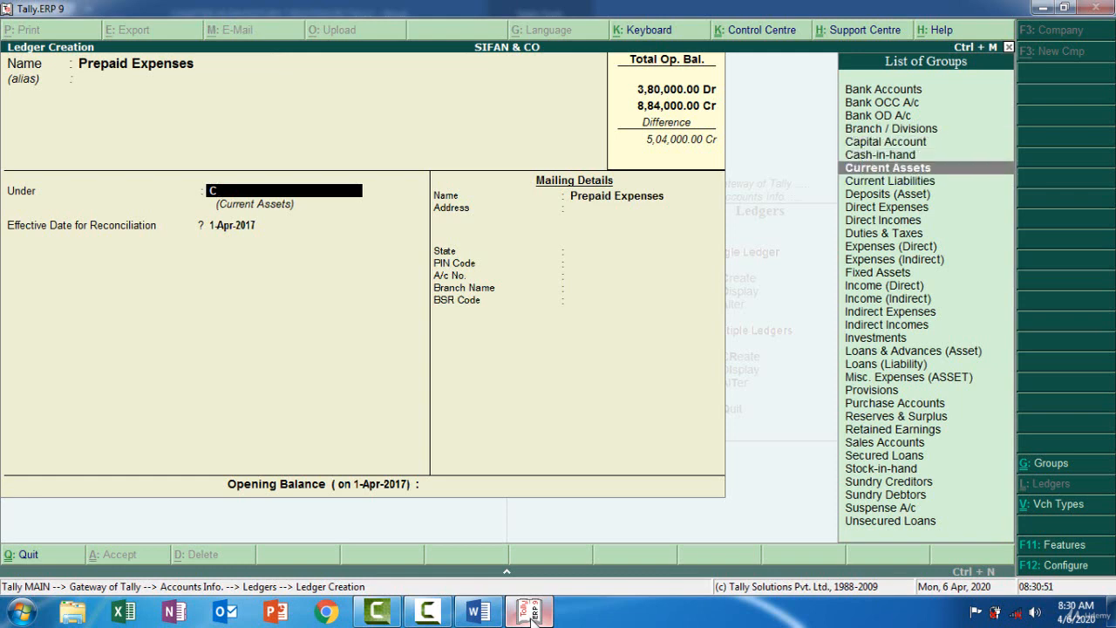
key(Return)
- Check the Prepaid expenses amount in Word, set the Tally ledger's opening balance to 14000 Dr and save it
click(529, 613)
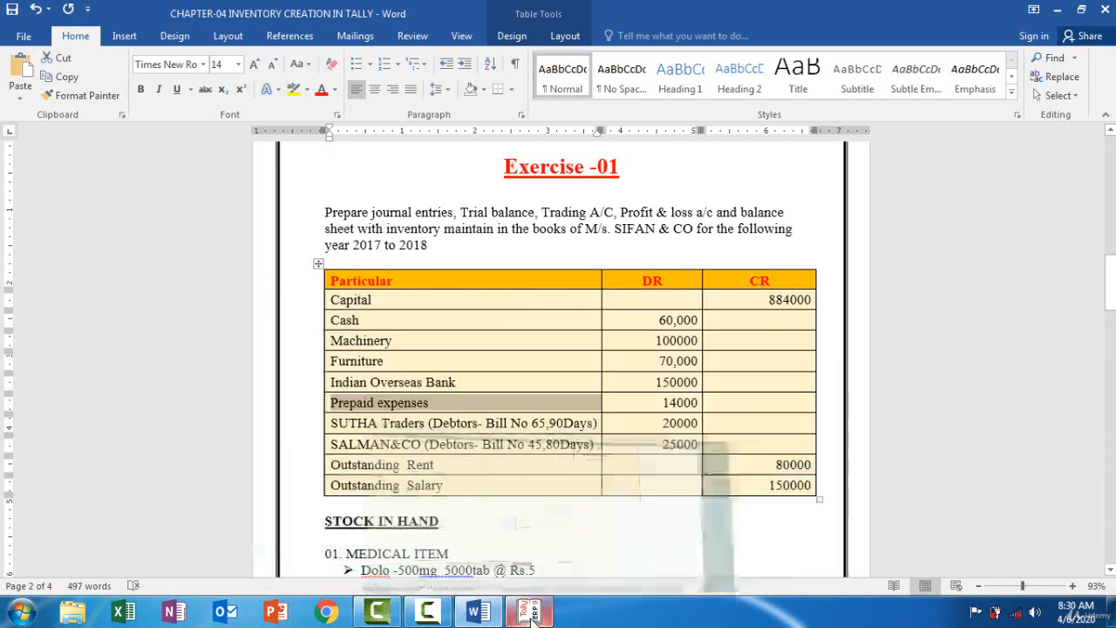
click(530, 613)
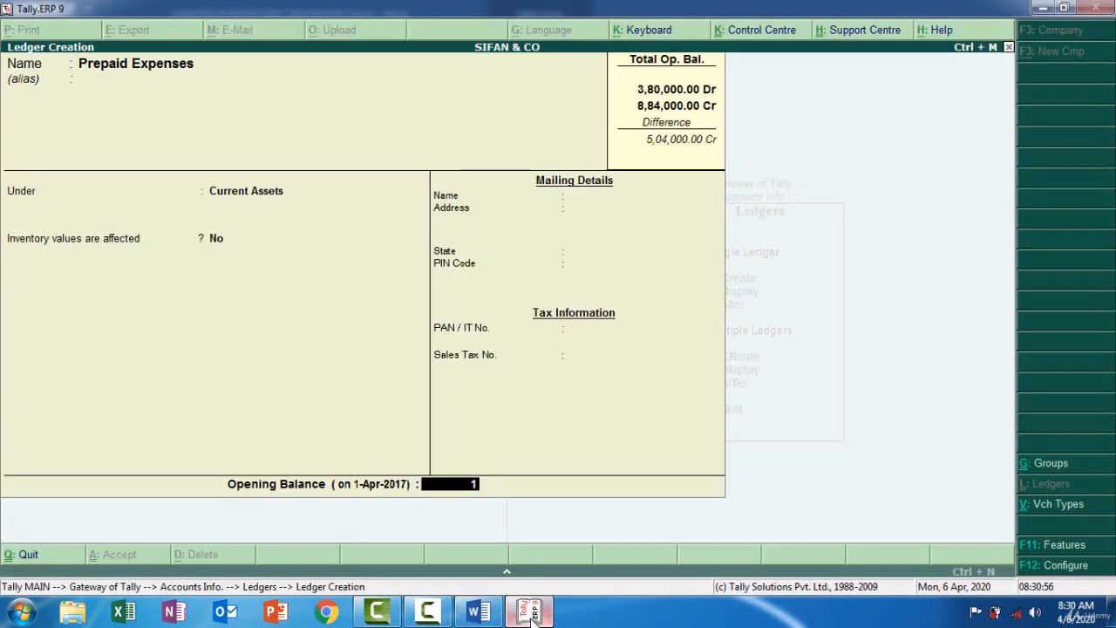
text(14000)
key(Return)
key(Return)
key(Return)
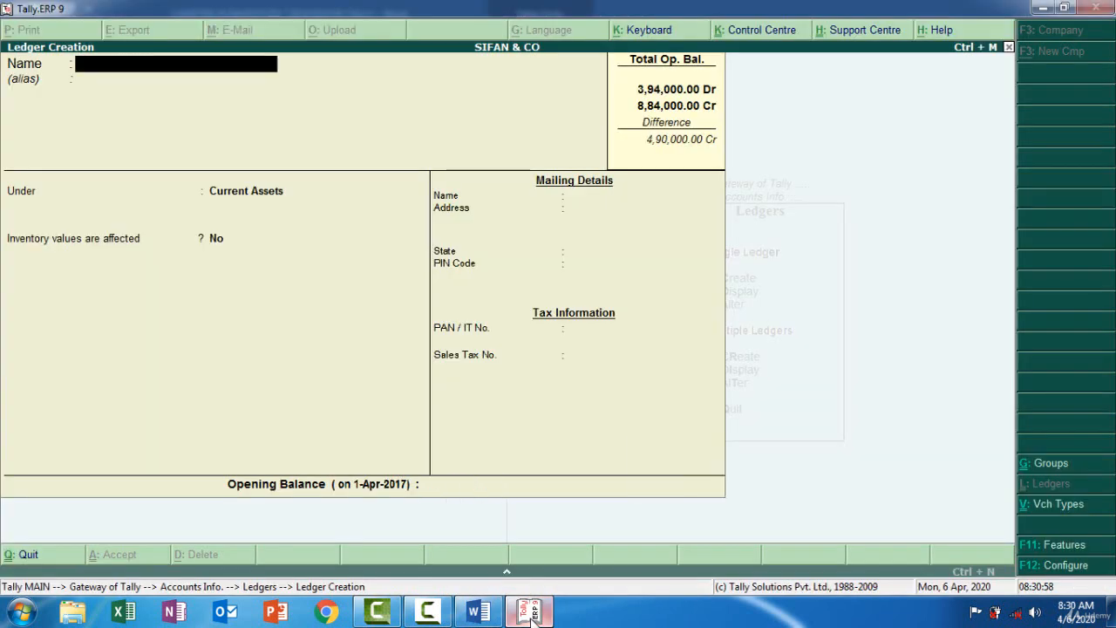
- Copy the name SUTHA Traders from the Word exercise table into a new Tally ledger and place it under Sundry Debtors
click(529, 613)
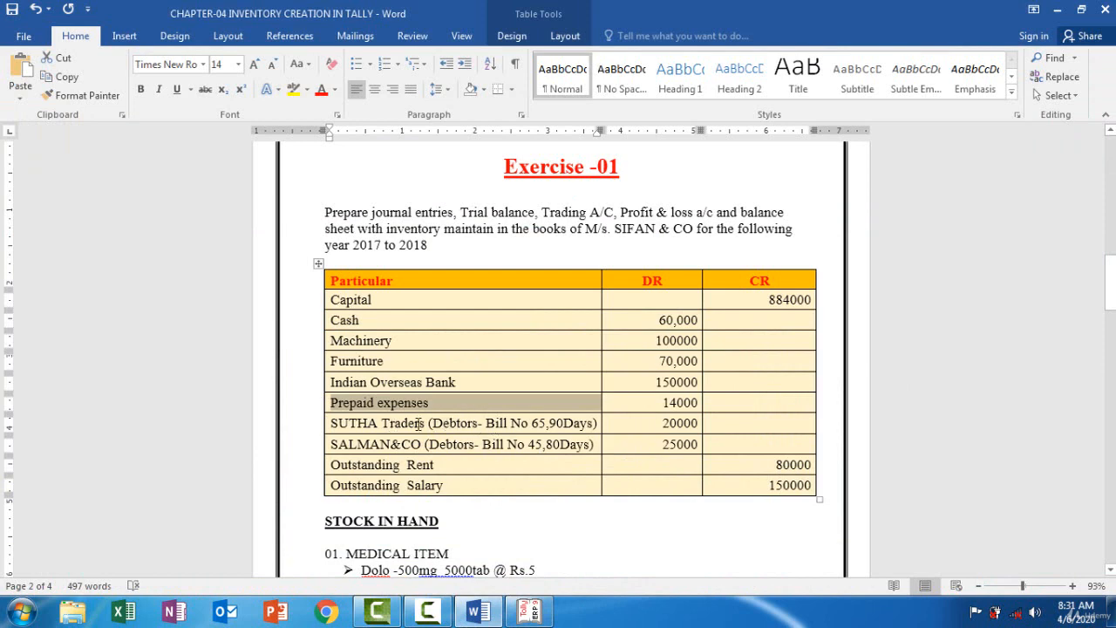
drag(425, 423, 332, 425)
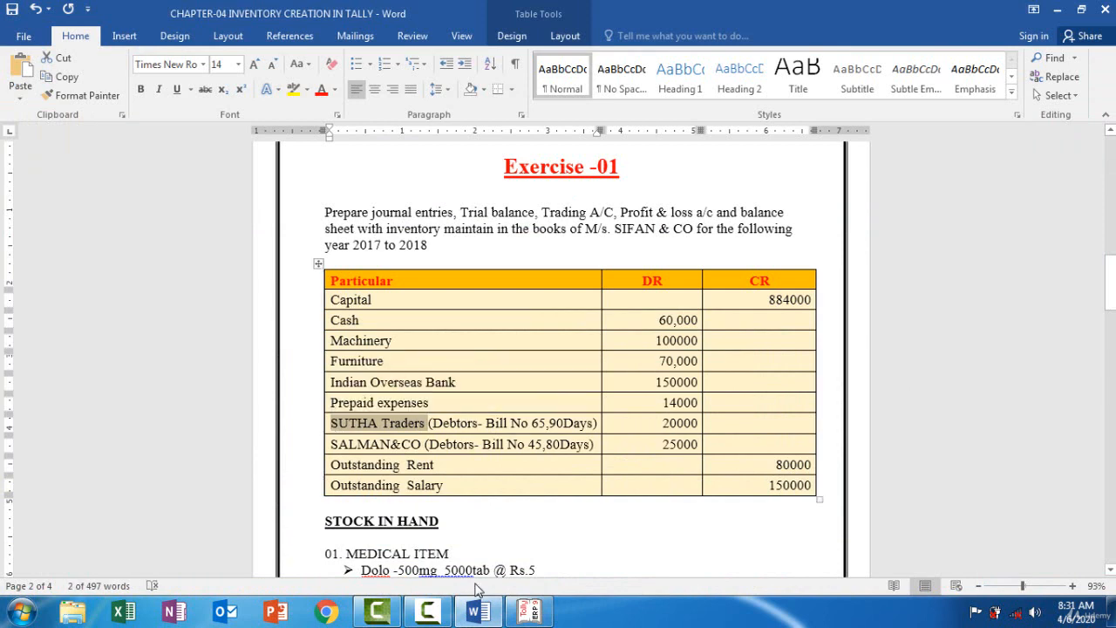
click(530, 610)
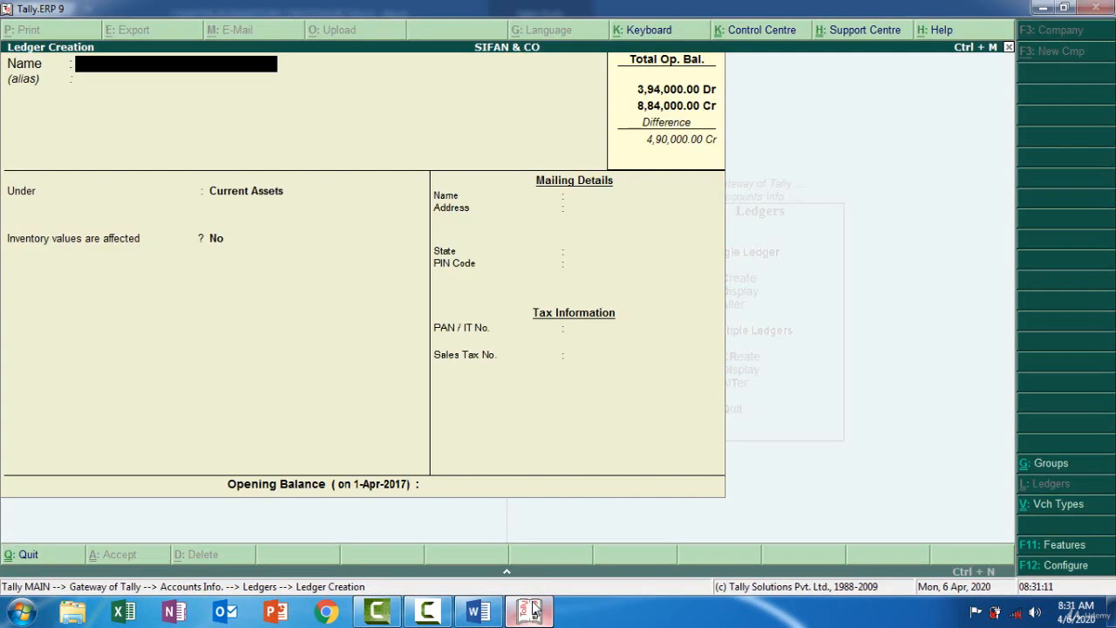
key(ctrl+alt+v)
key(Return)
key(Return)
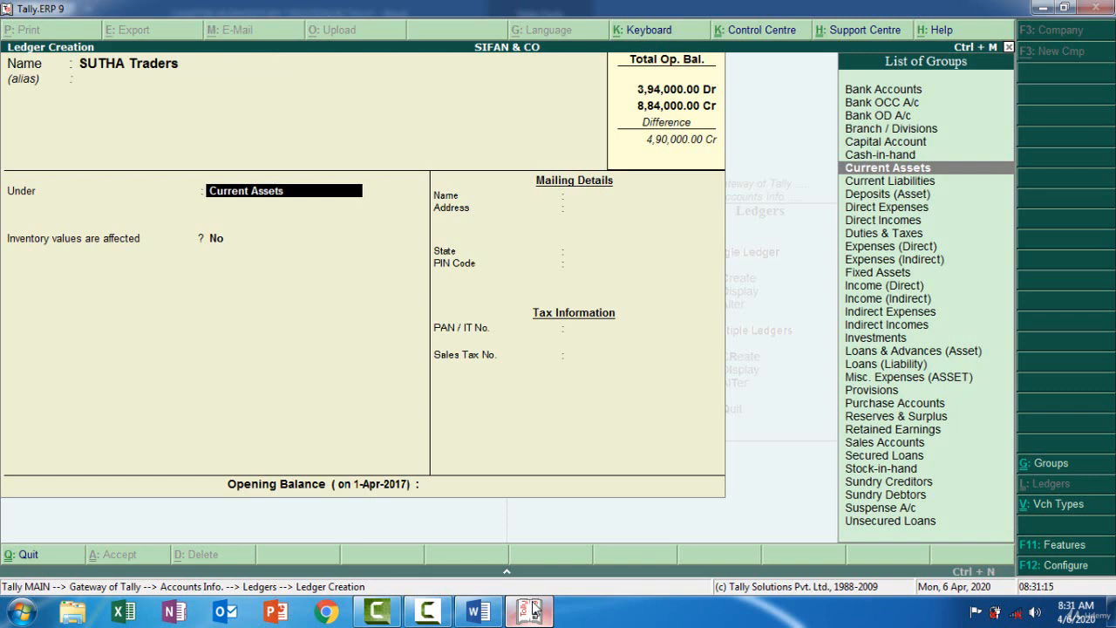
text(Su)
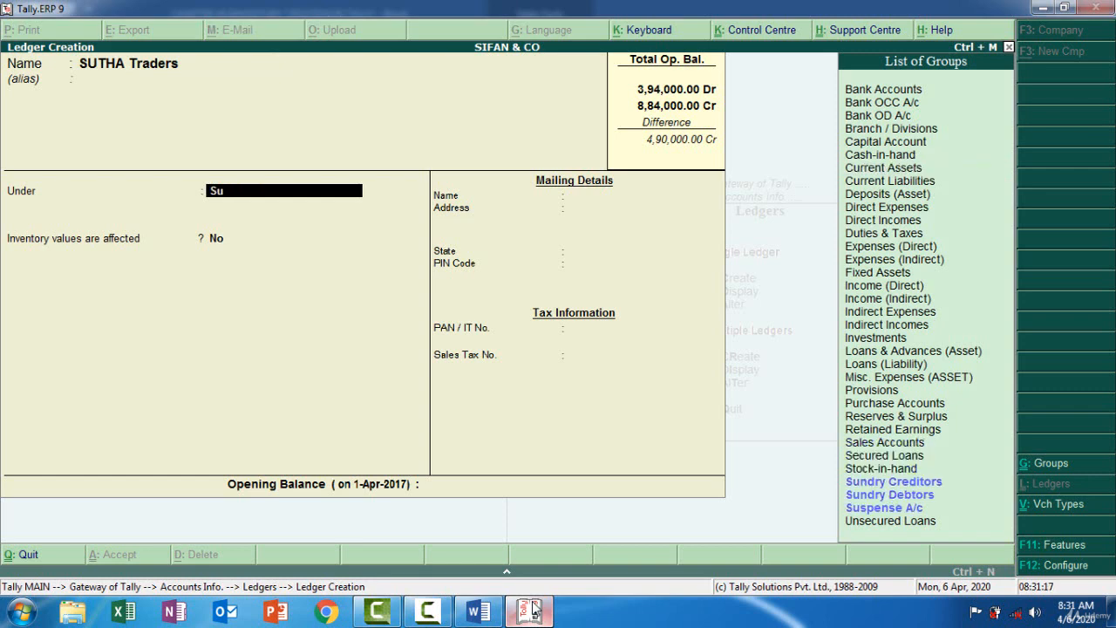
key(Down)
key(Down)
key(Return)
- Keep bill-by-bill balances enabled for SUTHA Traders and set its opening balance to 20000 Dr as given in the Word table
key(Return)
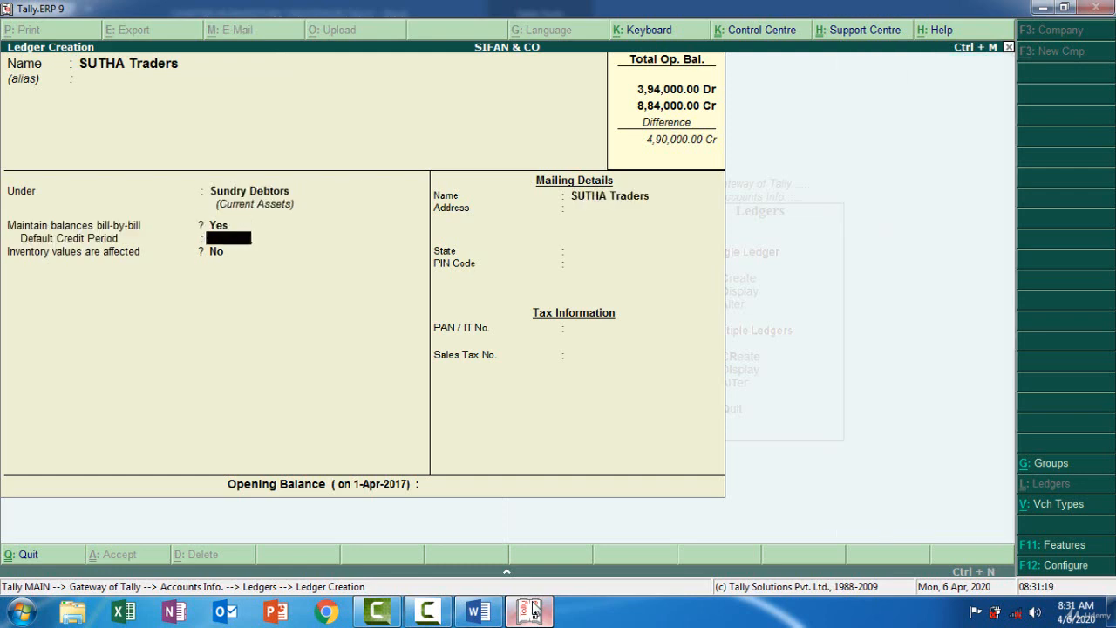
key(Return)
key(Return)
key(Return)
key(Return)
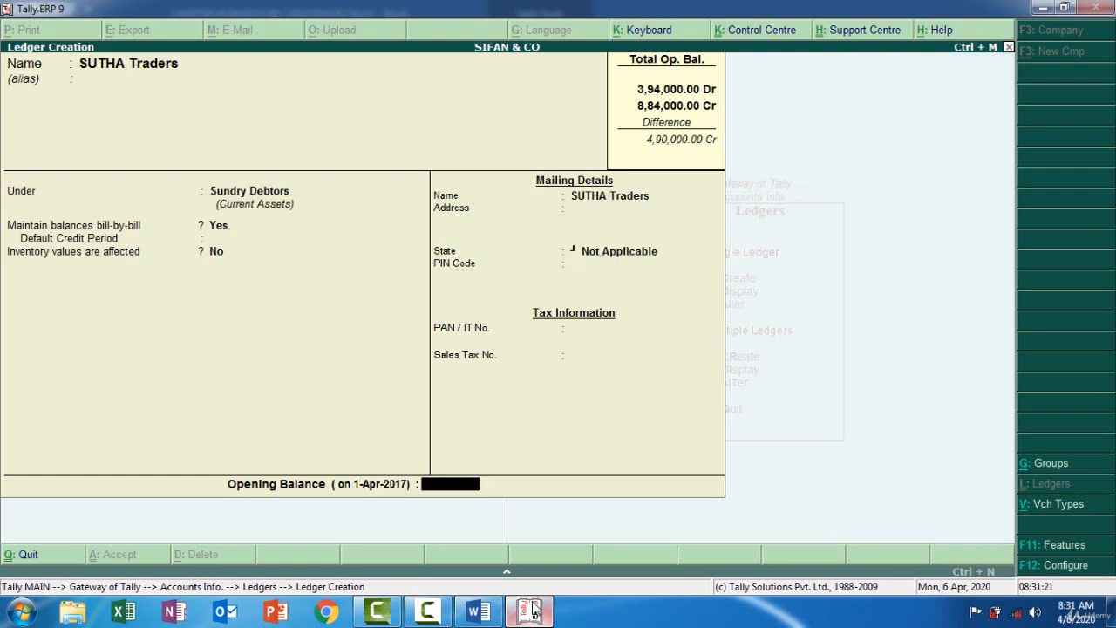
click(534, 609)
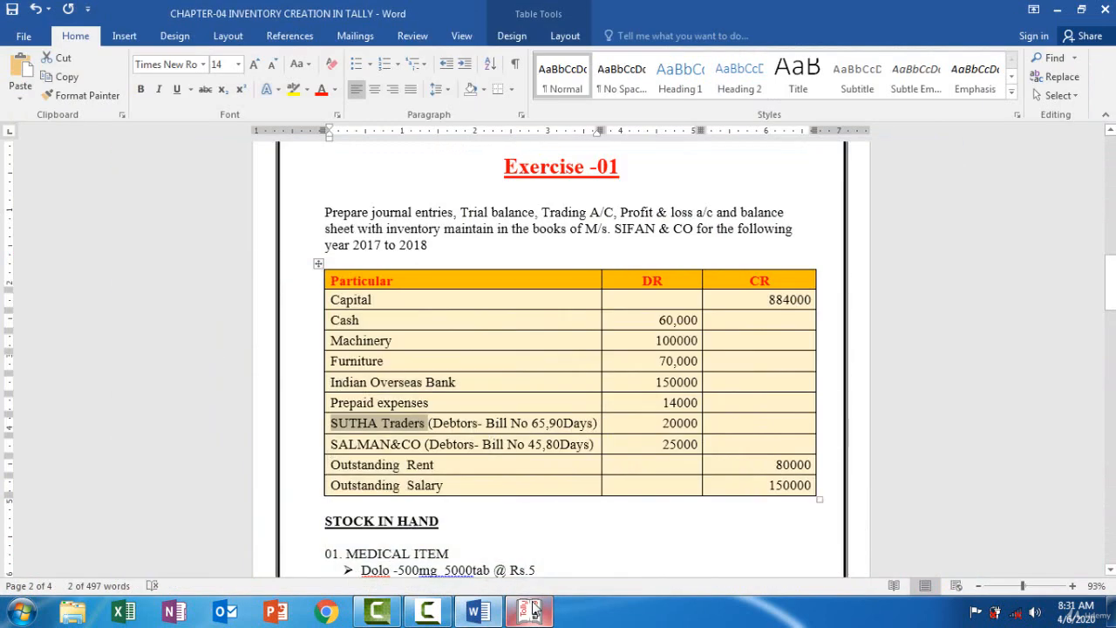
click(533, 608)
text(20000)
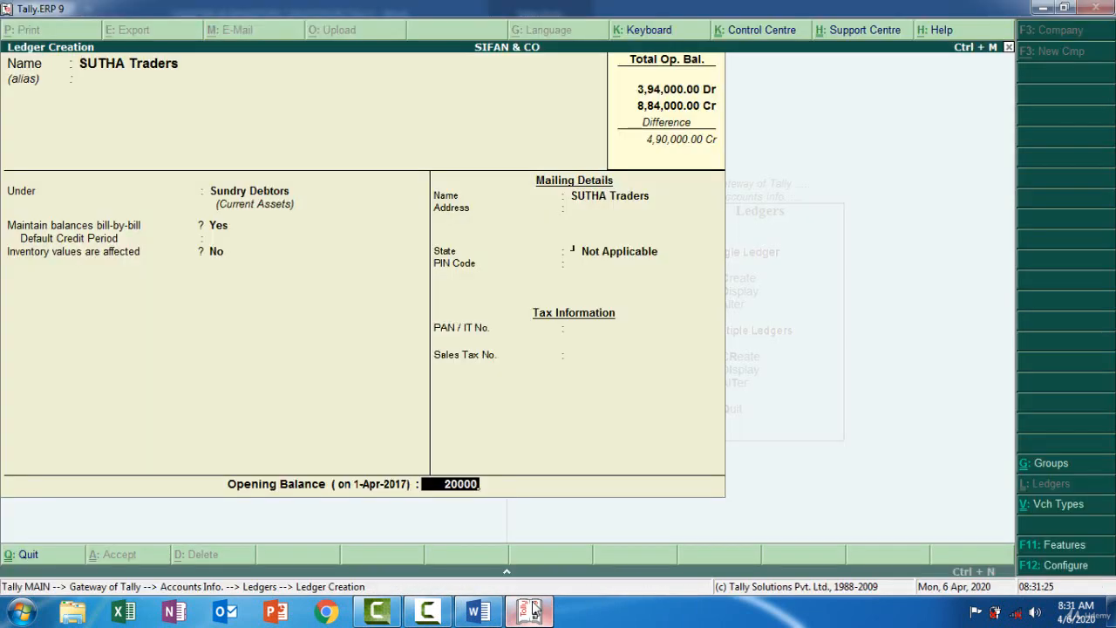
key(Return)
key(Return)
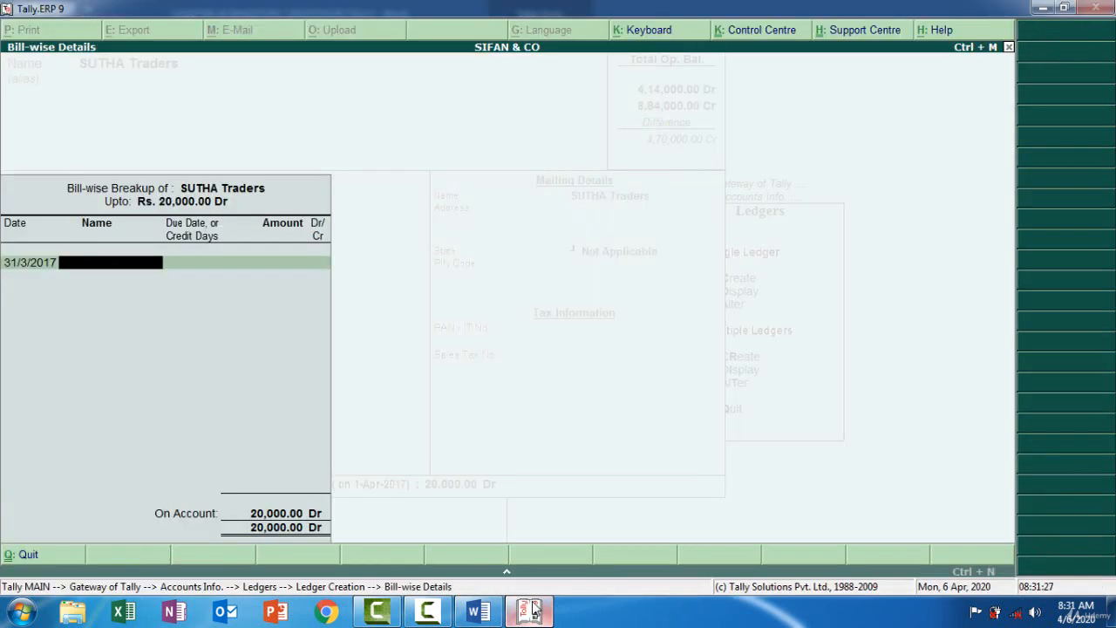
- Check the SUTHA Traders bill details in Word, enter bill 65 with 90 days' credit for 20000 Dr in Tally, and save the ledger
click(533, 609)
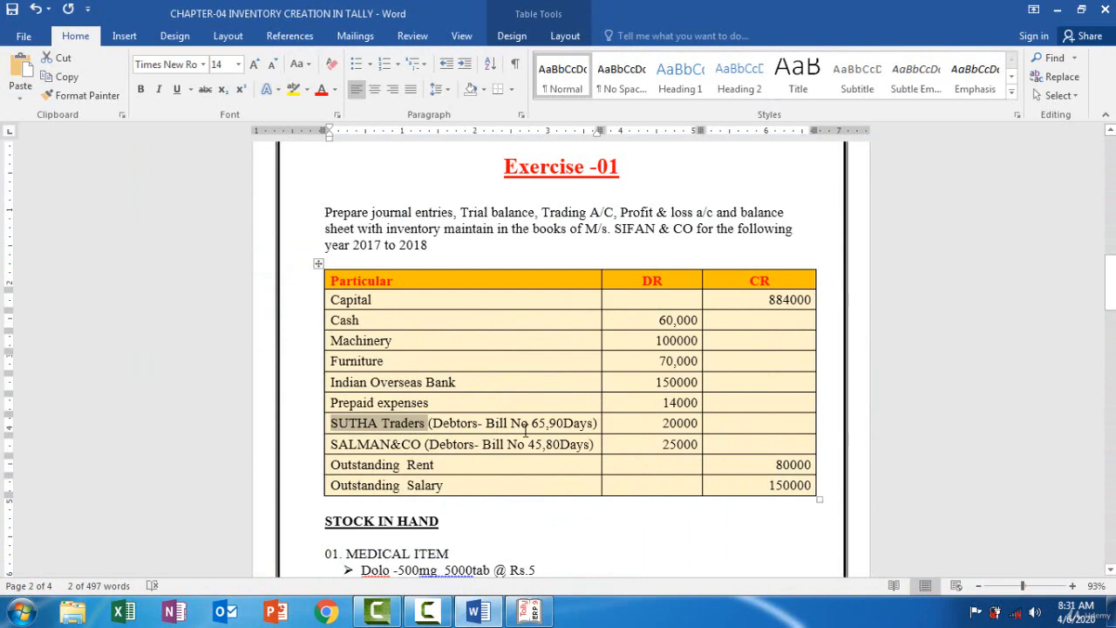
click(532, 611)
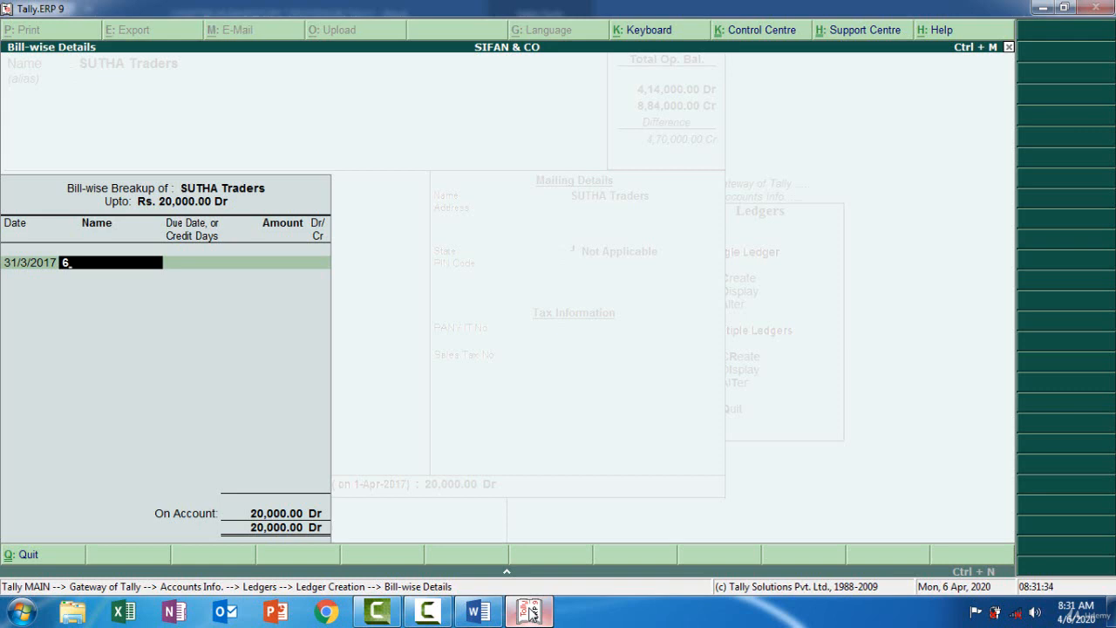
text(5)
click(532, 610)
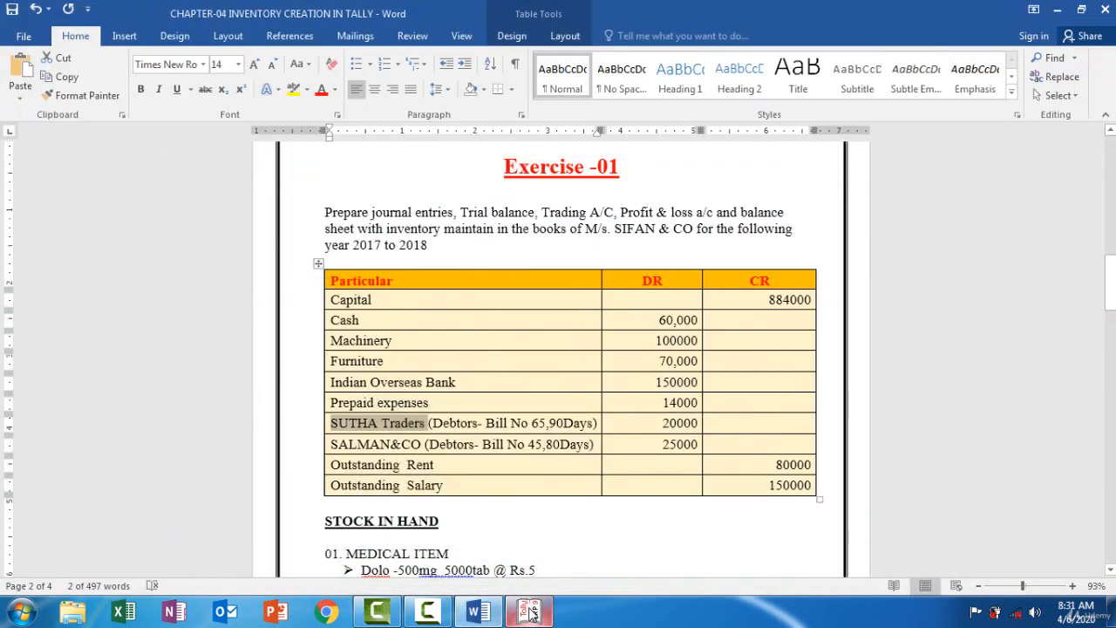
click(532, 610)
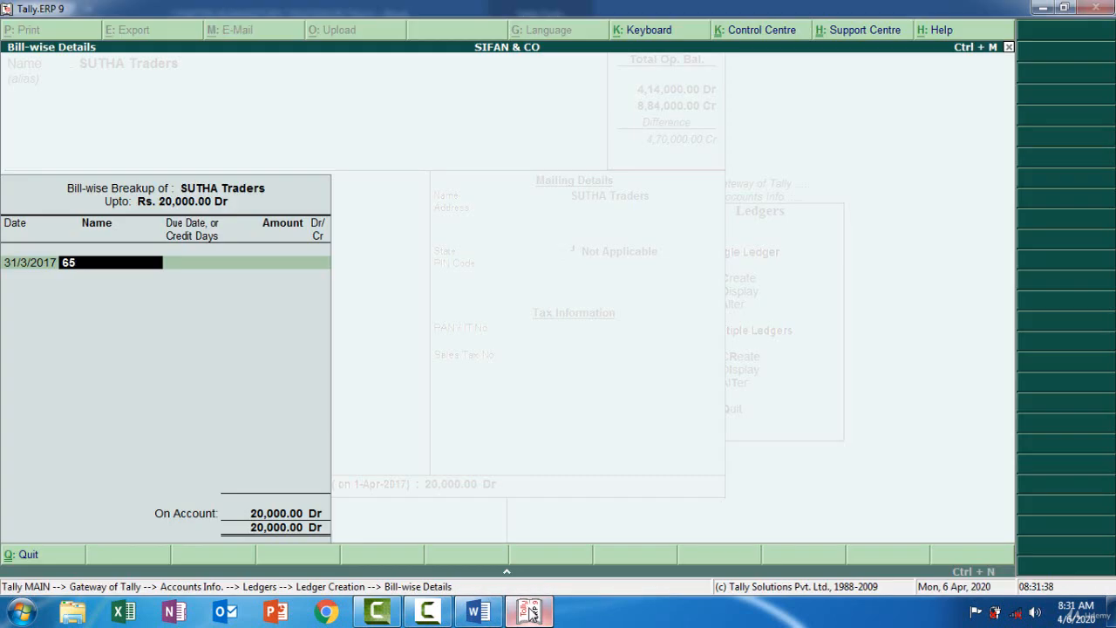
key(Return)
text(90)
key(Return)
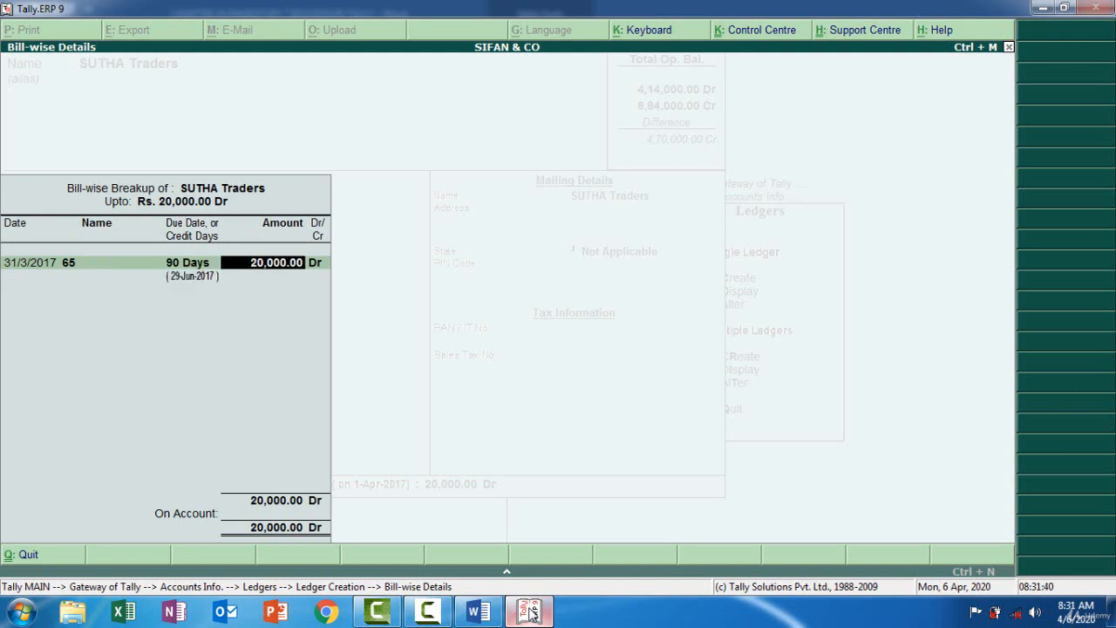
key(Return)
key(Return)
key(Return)
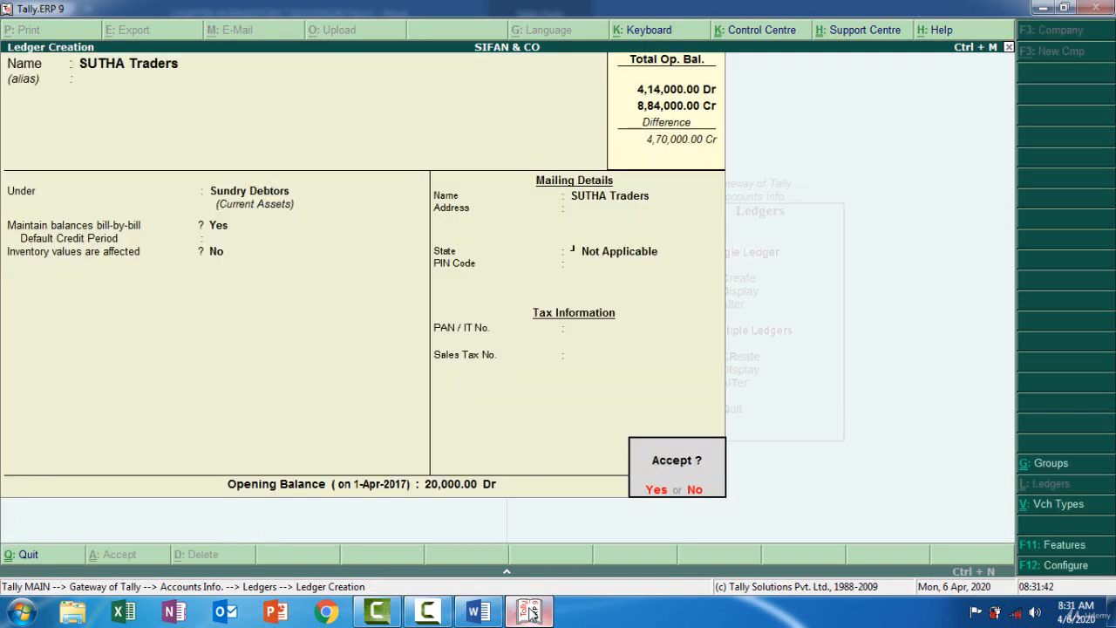
key(Return)
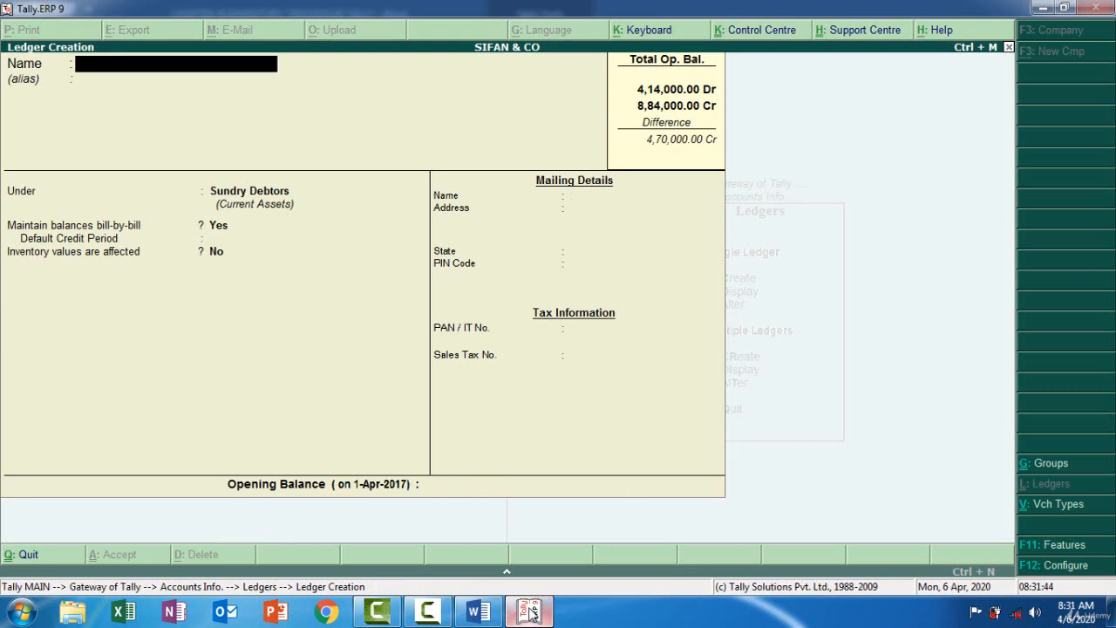
- Copy the name SALMAN&CO from the Word exercise table into a new Tally ledger and place it under Sundry Debtors
click(529, 611)
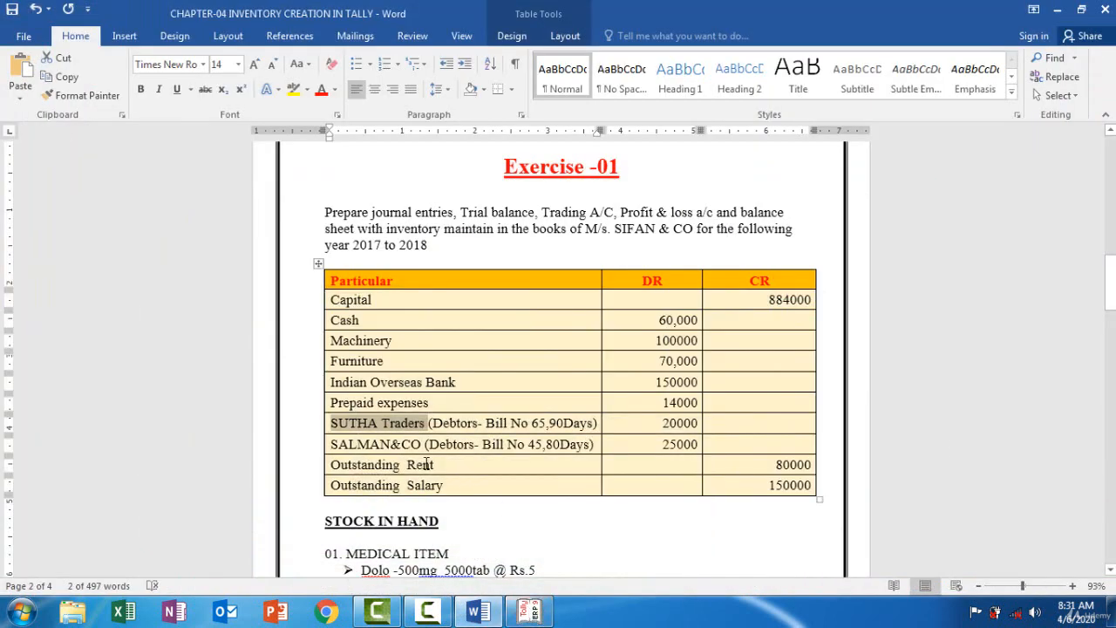
drag(421, 444, 349, 443)
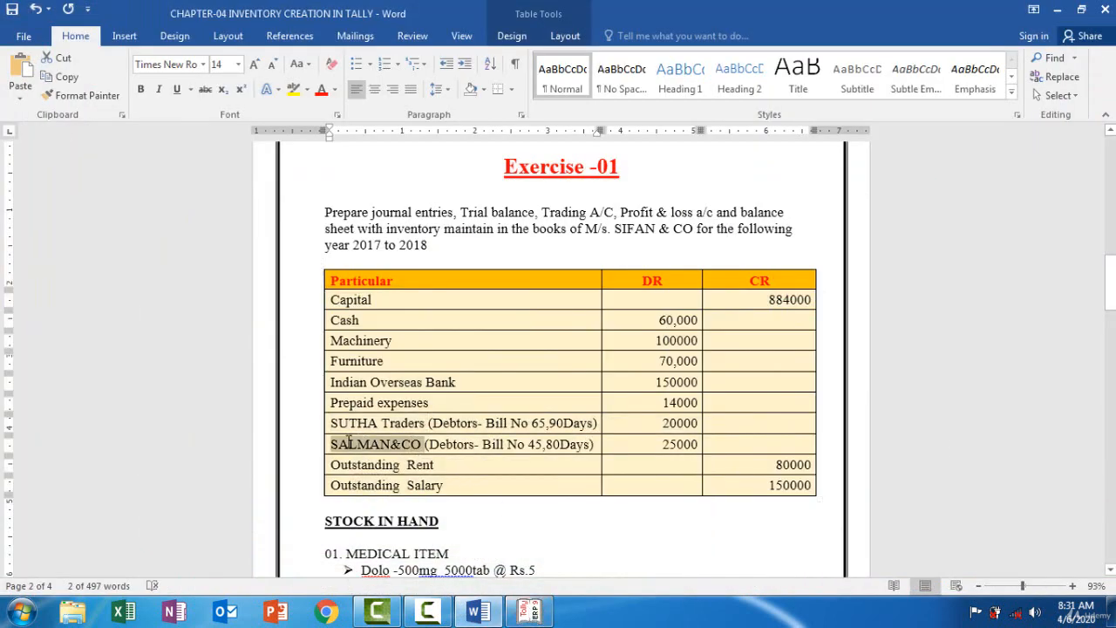
click(529, 611)
key(ctrl+alt+v)
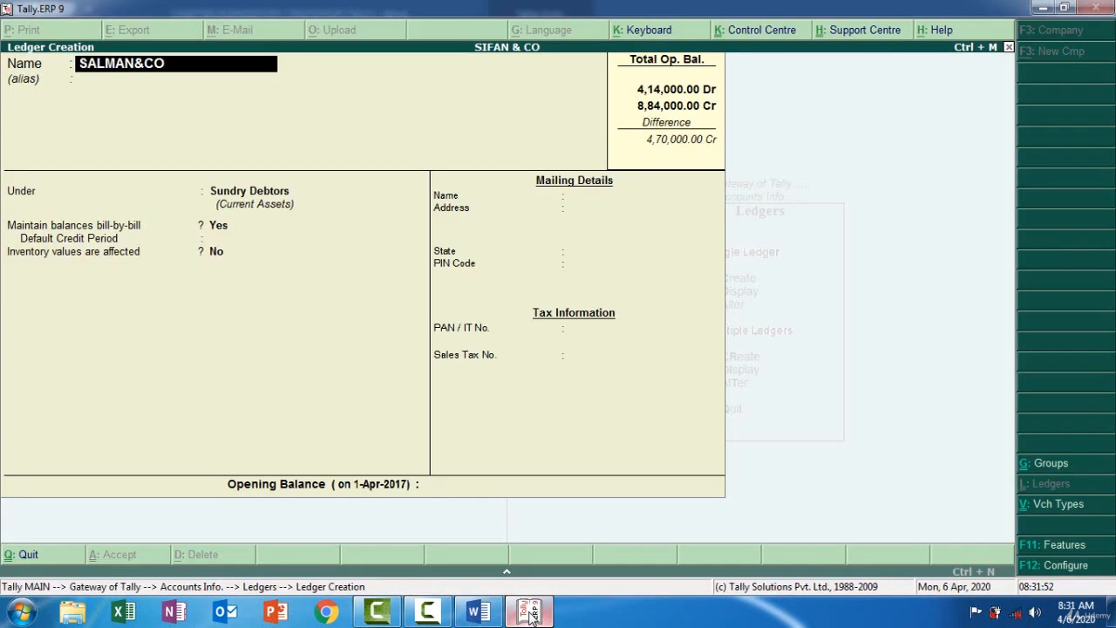
key(Return)
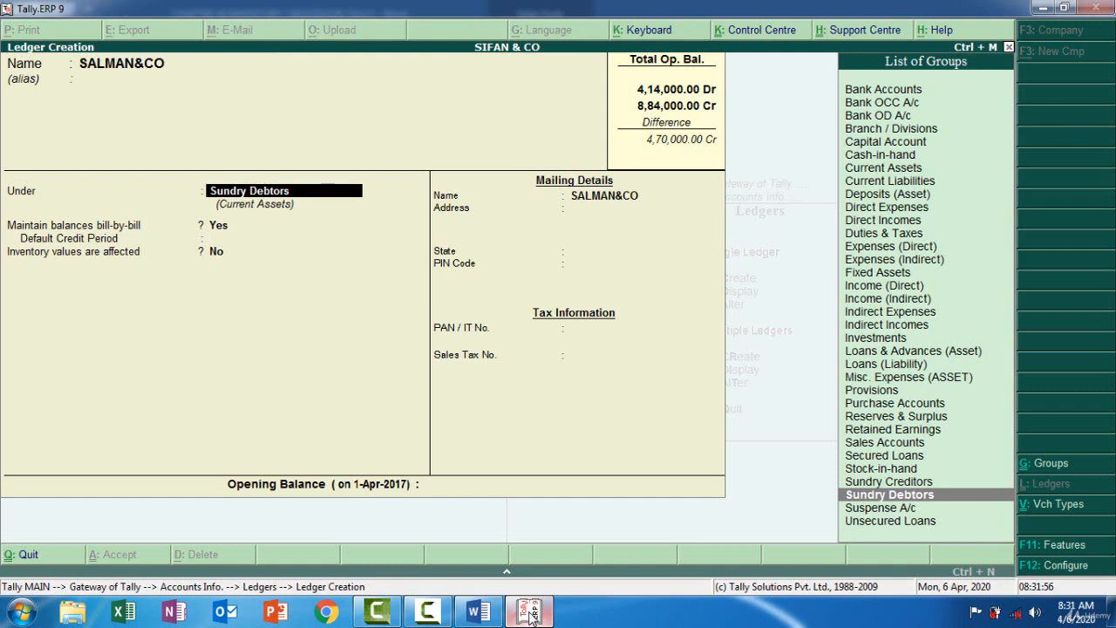
key(Return)
- Keep bill-by-bill balances enabled for SALMAN&CO, leave its state as Not Applicable, and set its opening balance to 25000 Dr
key(Return)
key(Return)
key(Return)
key(Return)
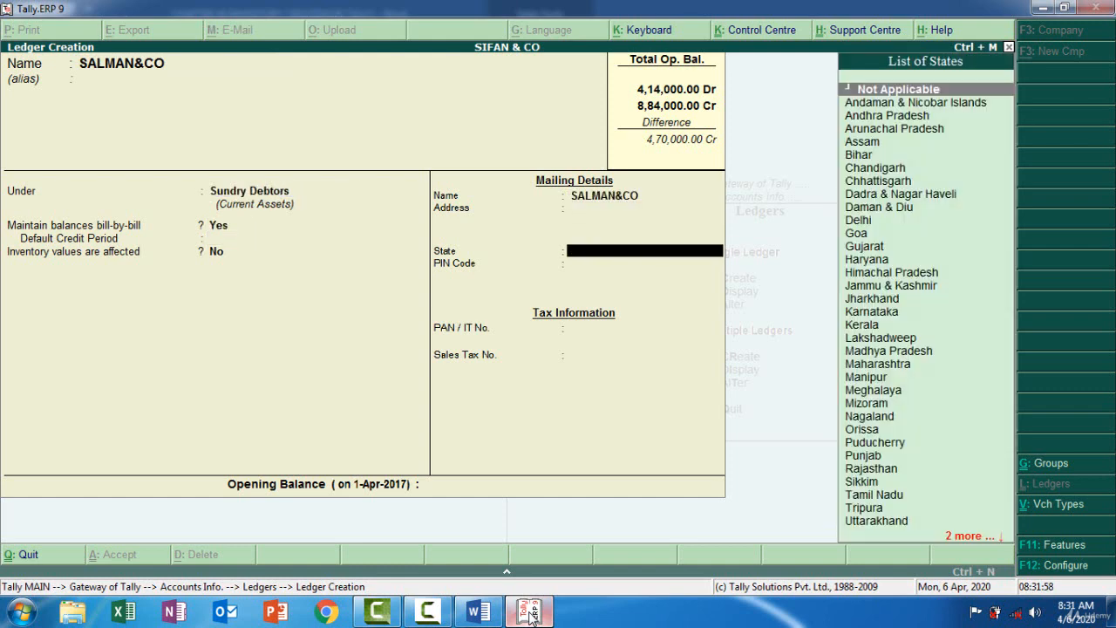
key(Return)
key(Return)
key(Return)
key(Return)
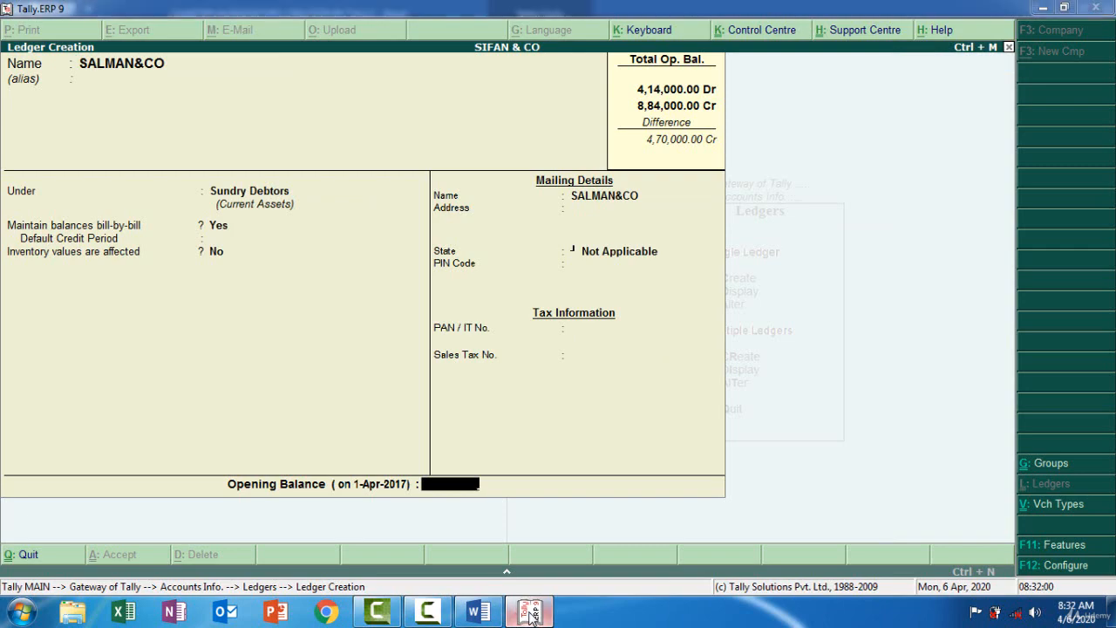
click(531, 613)
click(531, 612)
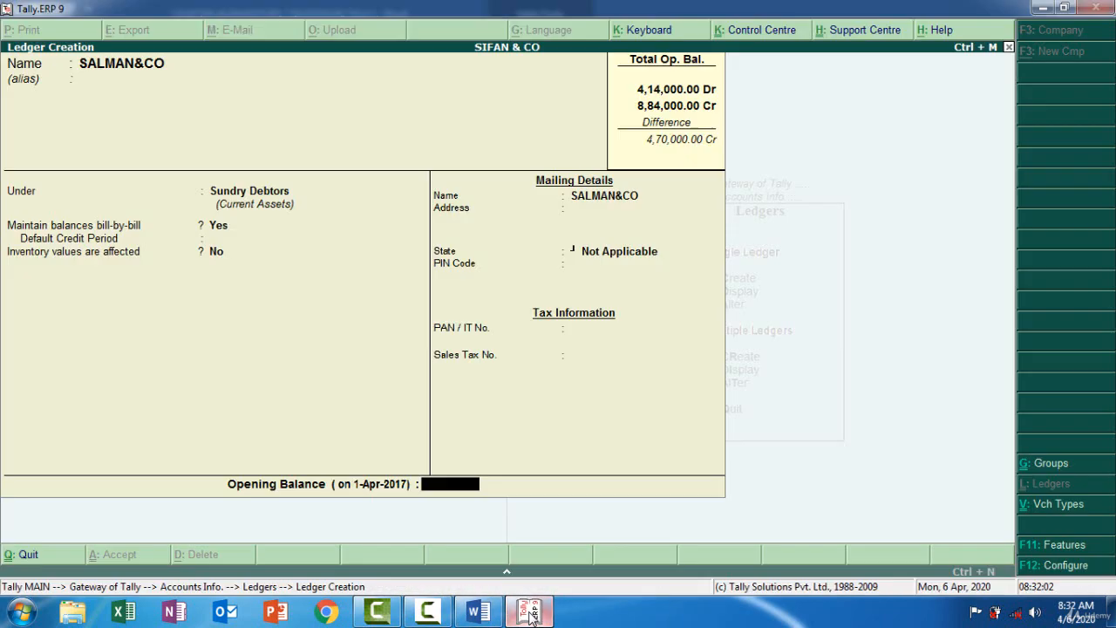
text(25000)
key(Return)
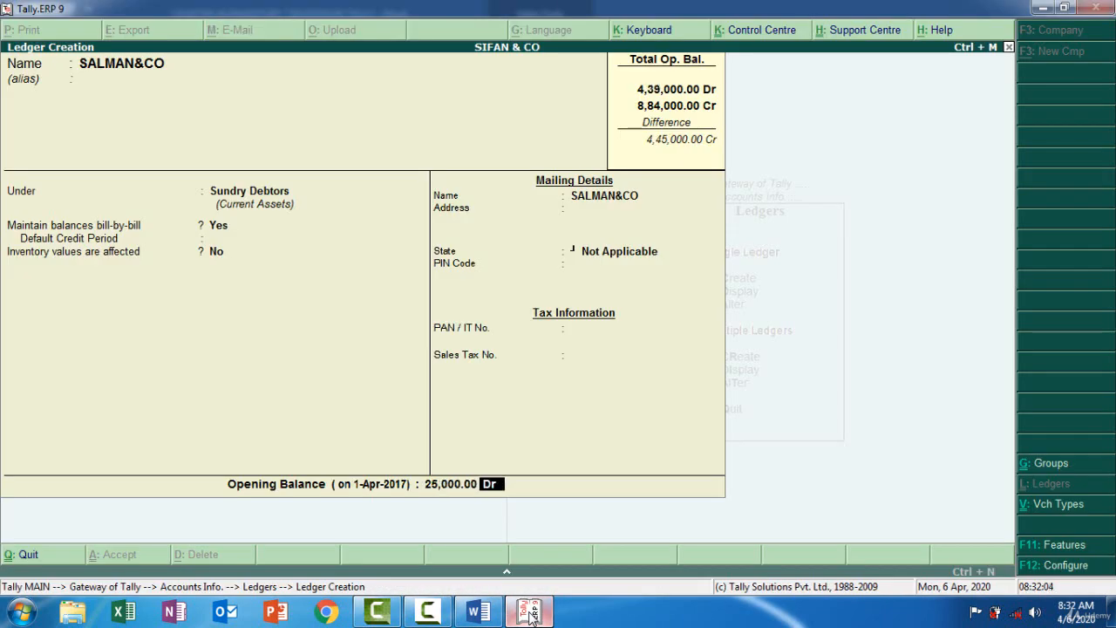
key(Return)
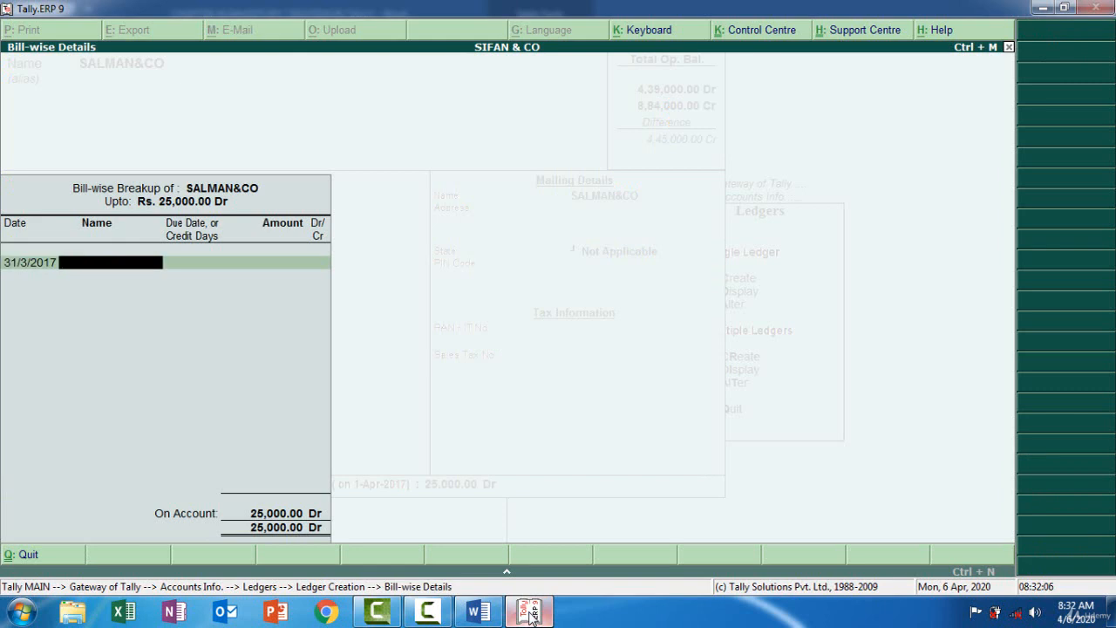
- Check the SALMAN&CO bill details in Word, enter bill 45 with 80 days' credit for 25000 Dr in Tally, and save the ledger
click(531, 613)
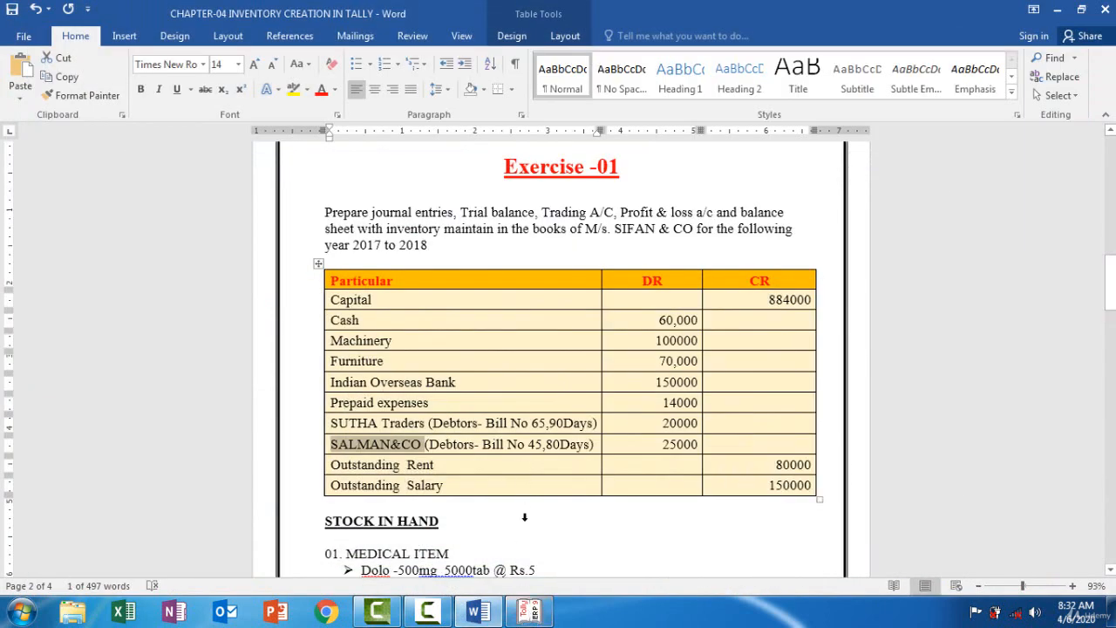
click(531, 613)
text(45)
key(Return)
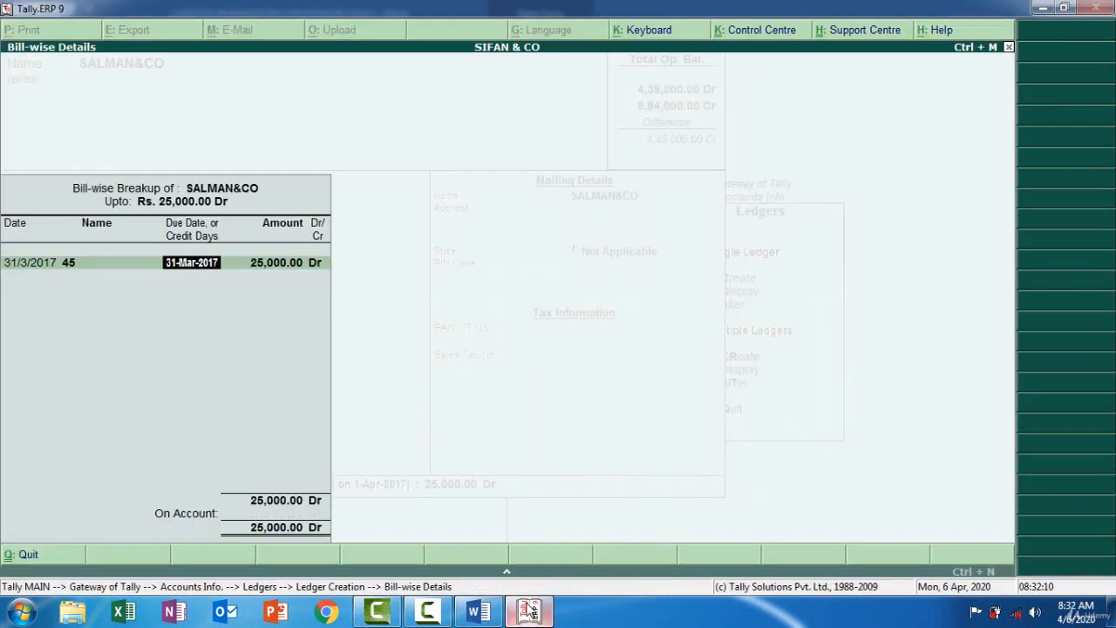
click(531, 613)
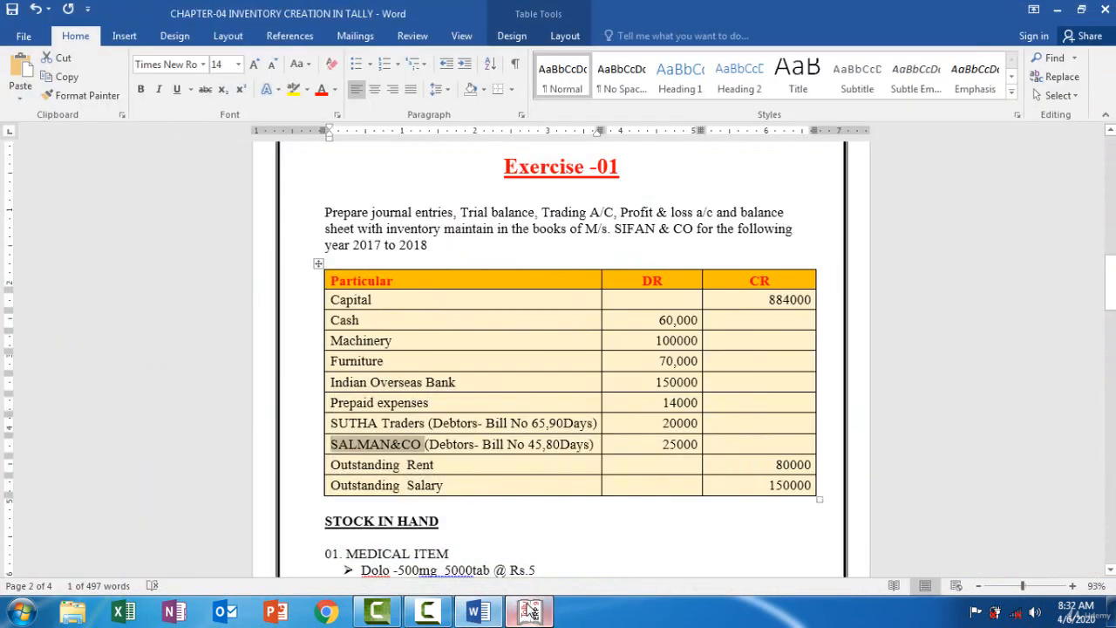
click(531, 613)
text(80)
key(Return)
key(Return)
key(Return)
key(Return)
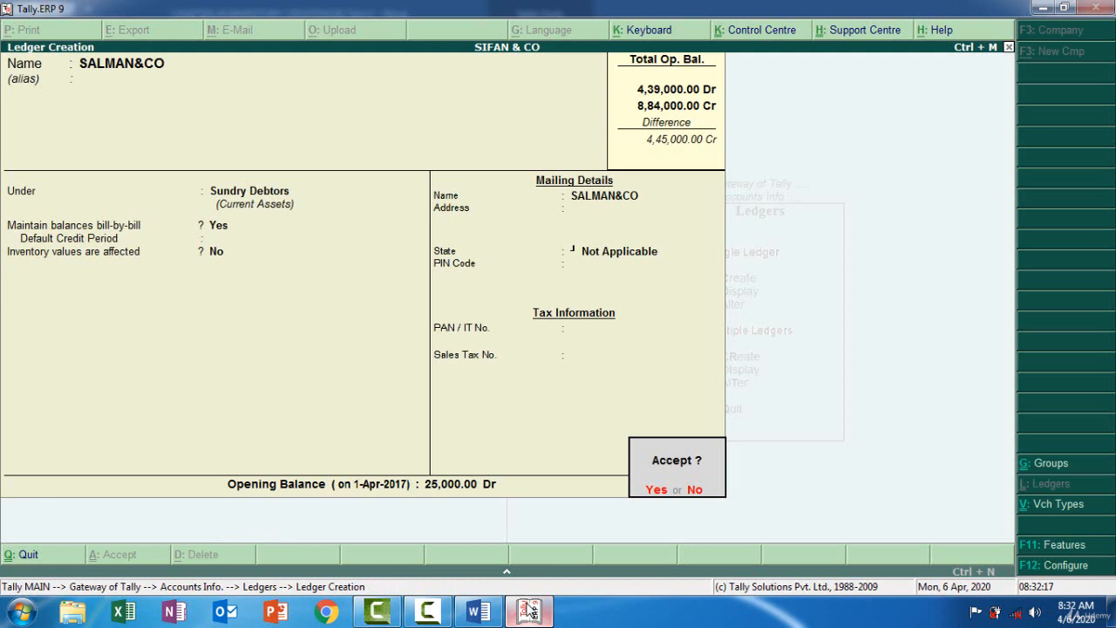
key(Return)
- Copy the name Outstanding Rent from the Word exercise table into a new Tally ledger and place it under Current Liabilities
click(531, 612)
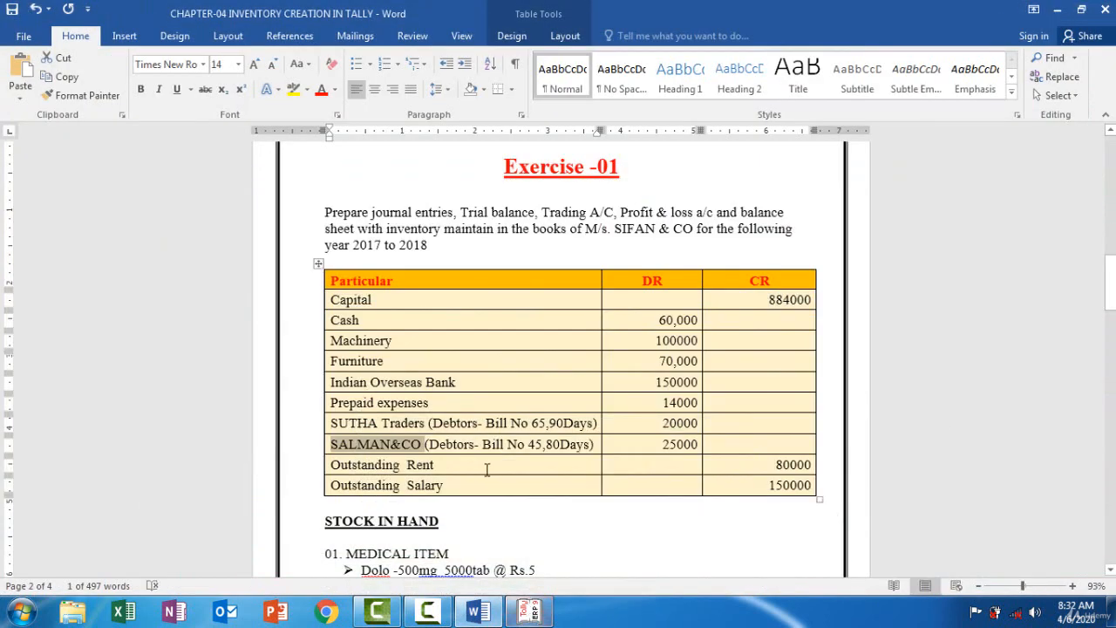
drag(433, 465, 346, 468)
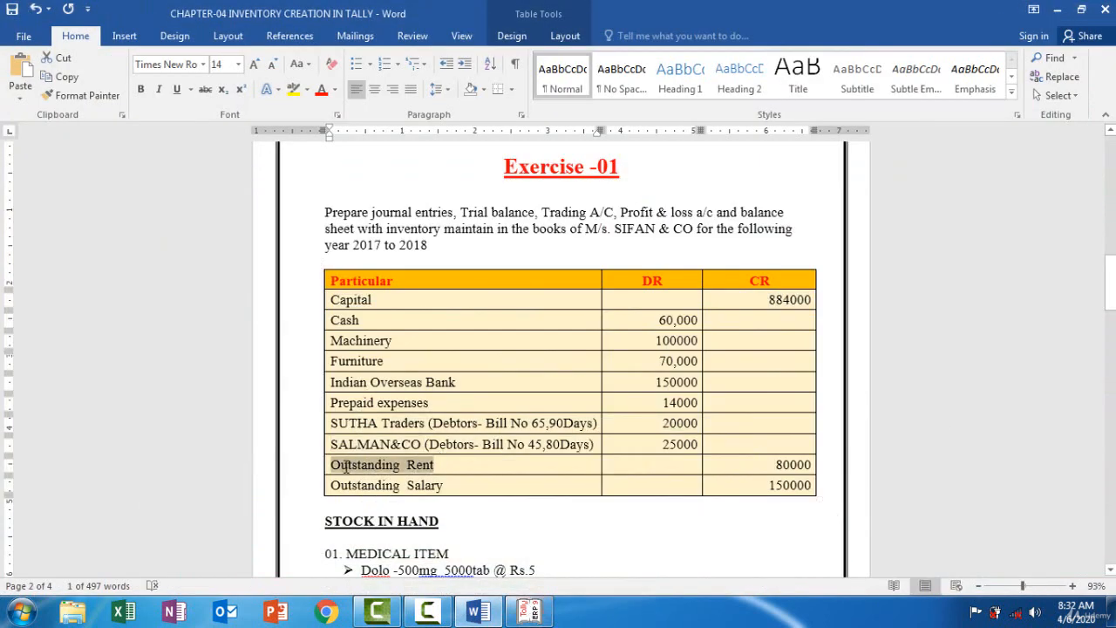
click(529, 613)
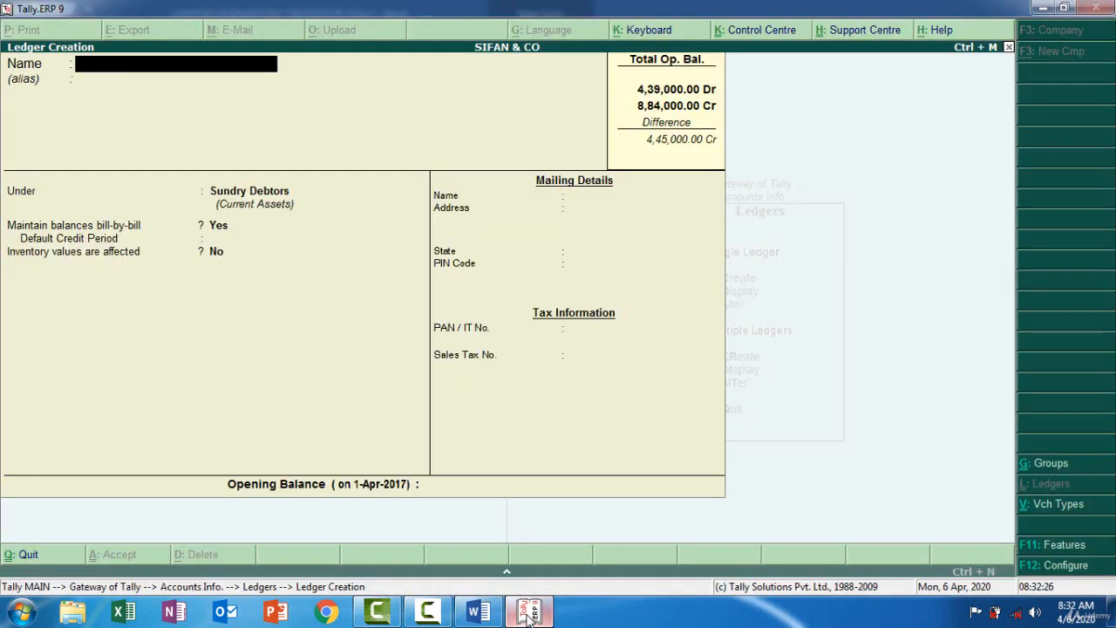
key(ctrl+alt+v)
key(Return)
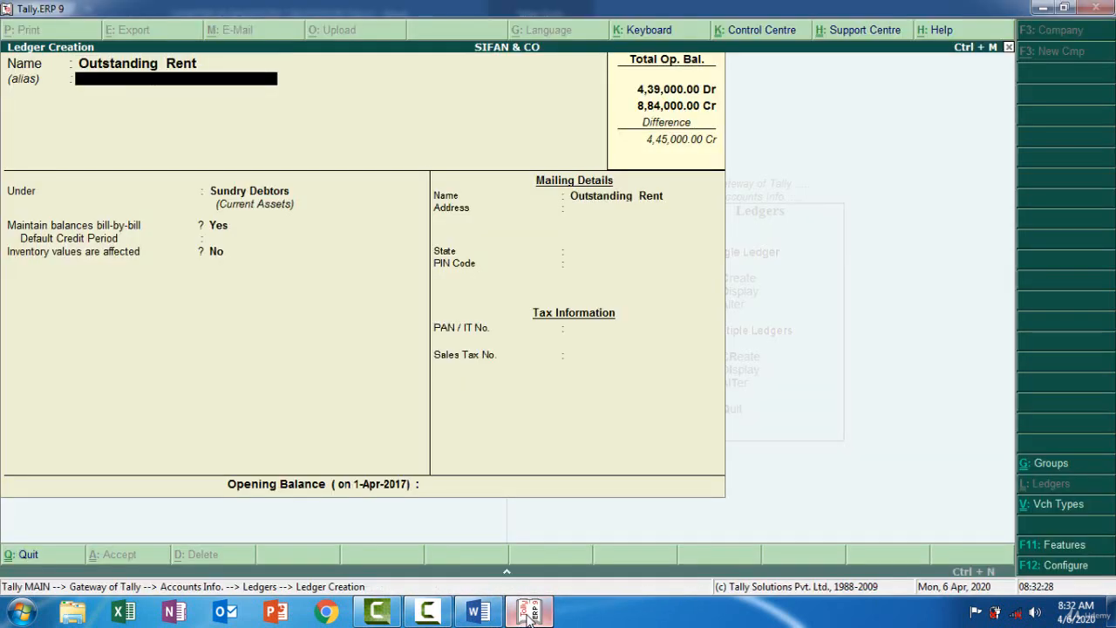
key(Return)
text(C)
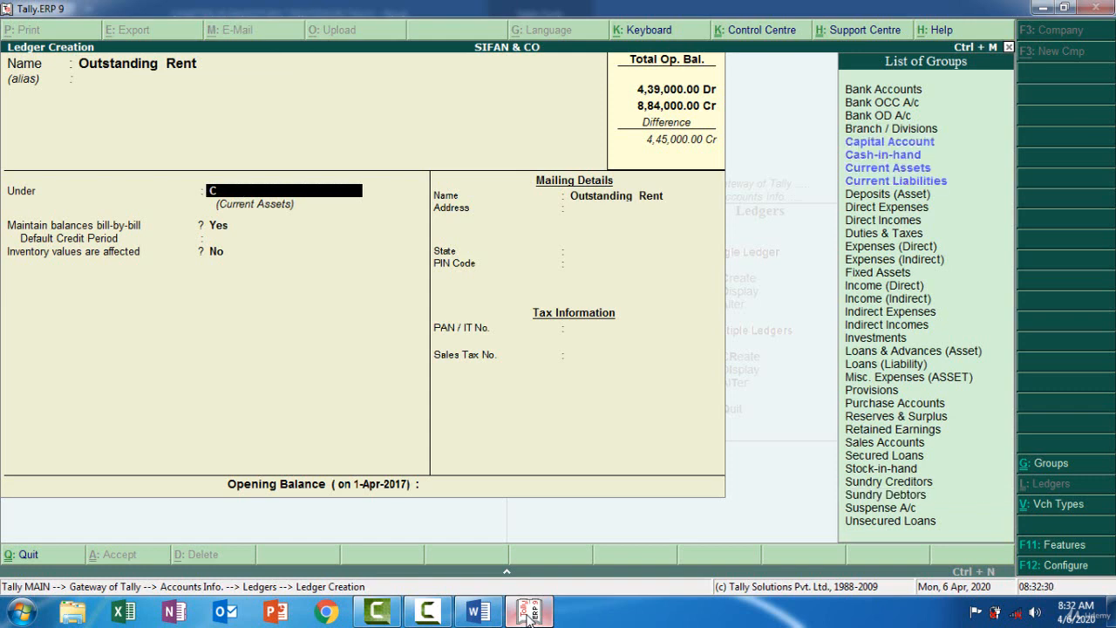
key(Down)
key(Down)
key(Down)
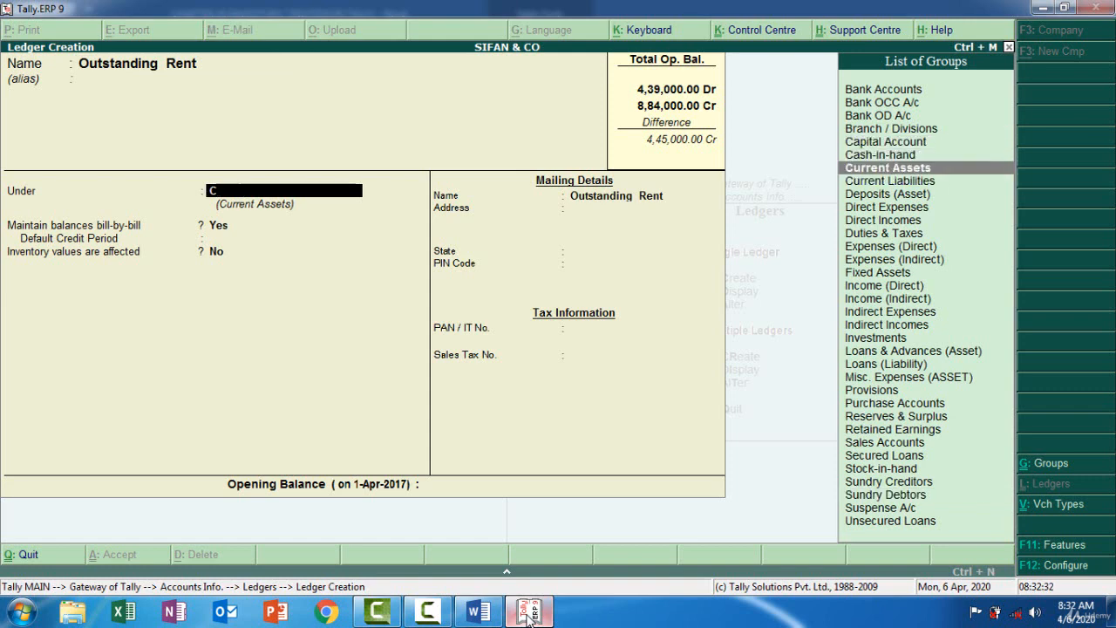
key(Return)
- Check the Outstanding Rent amount in Word, set the Tally ledger's opening balance to 80000 Cr and save it
key(Return)
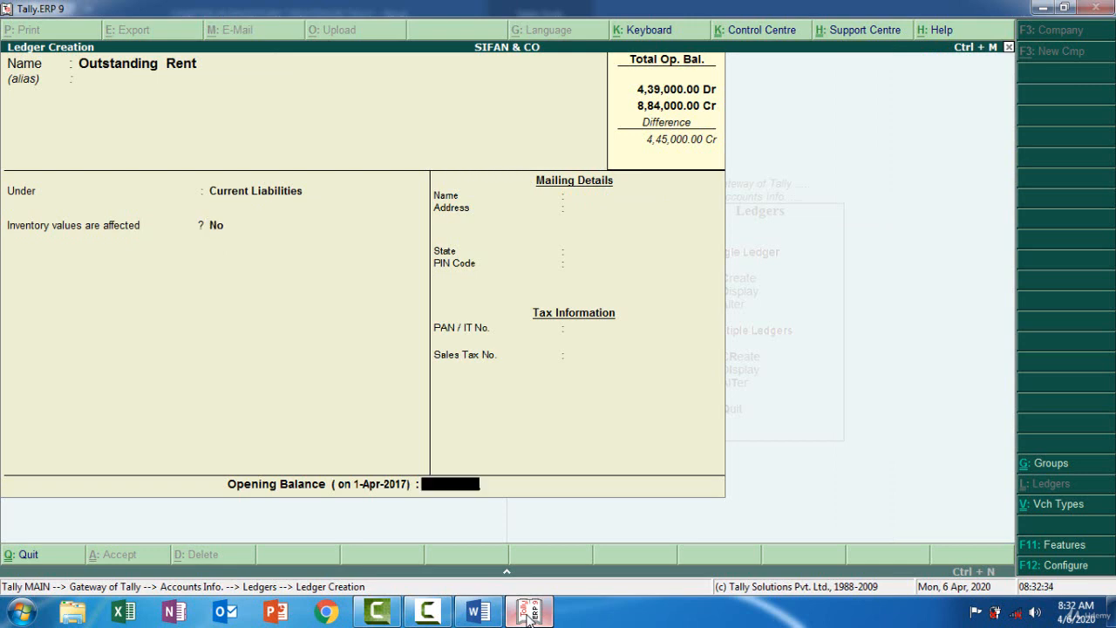
click(527, 615)
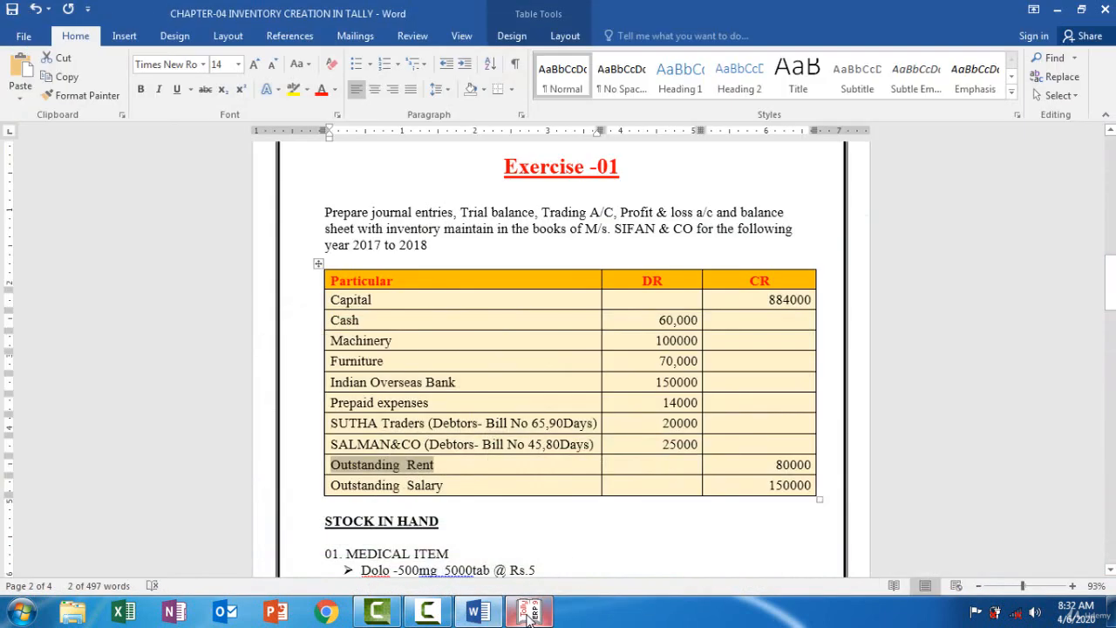
click(527, 615)
text(8000)
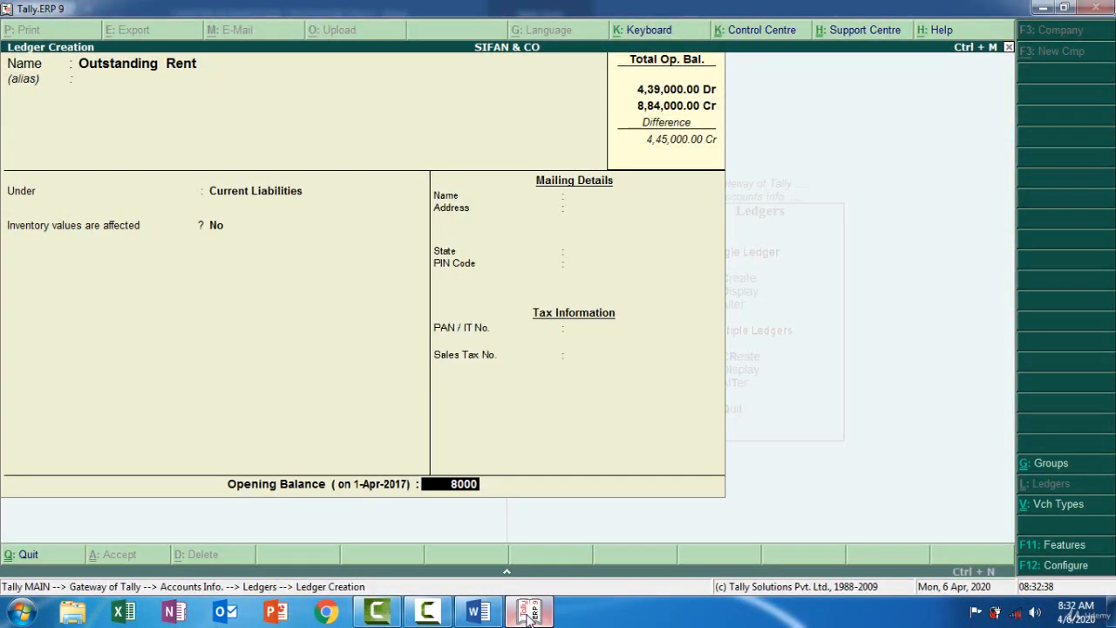
key(Return)
key(Return)
key(Return)
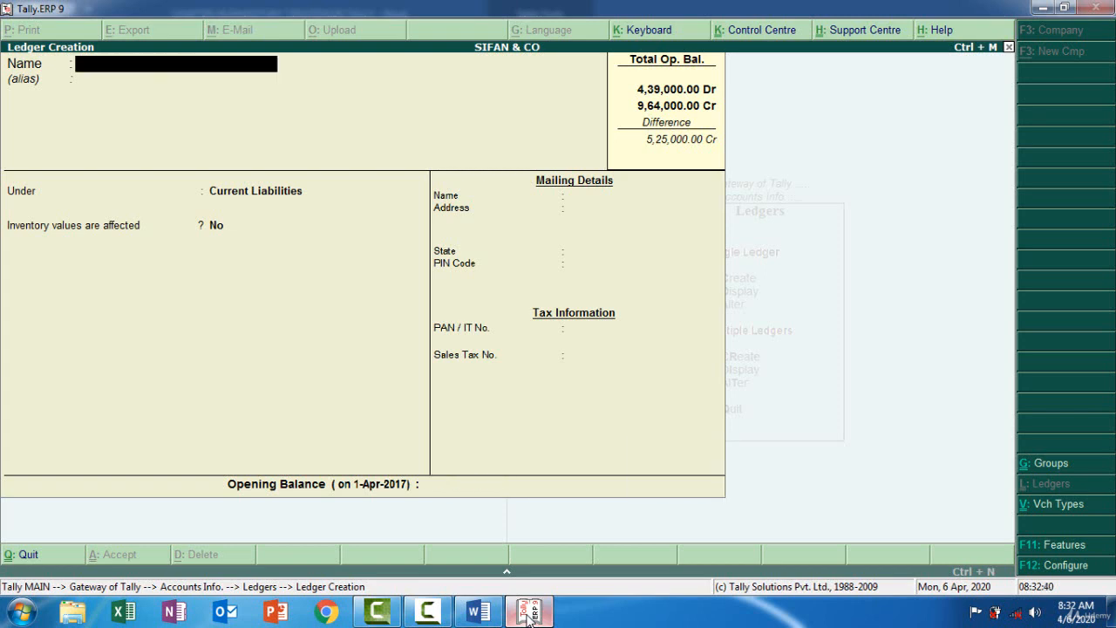
- Copy the name Outstanding Salary from the Word exercise table into a new Tally ledger and place it under Current Liabilities
click(527, 614)
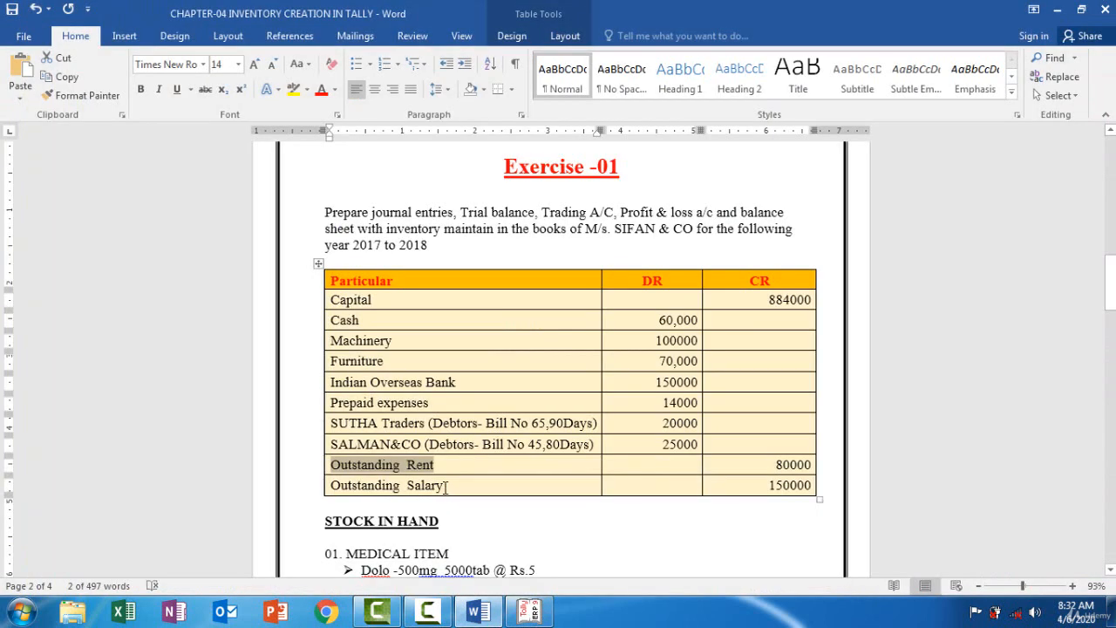
drag(446, 487, 364, 485)
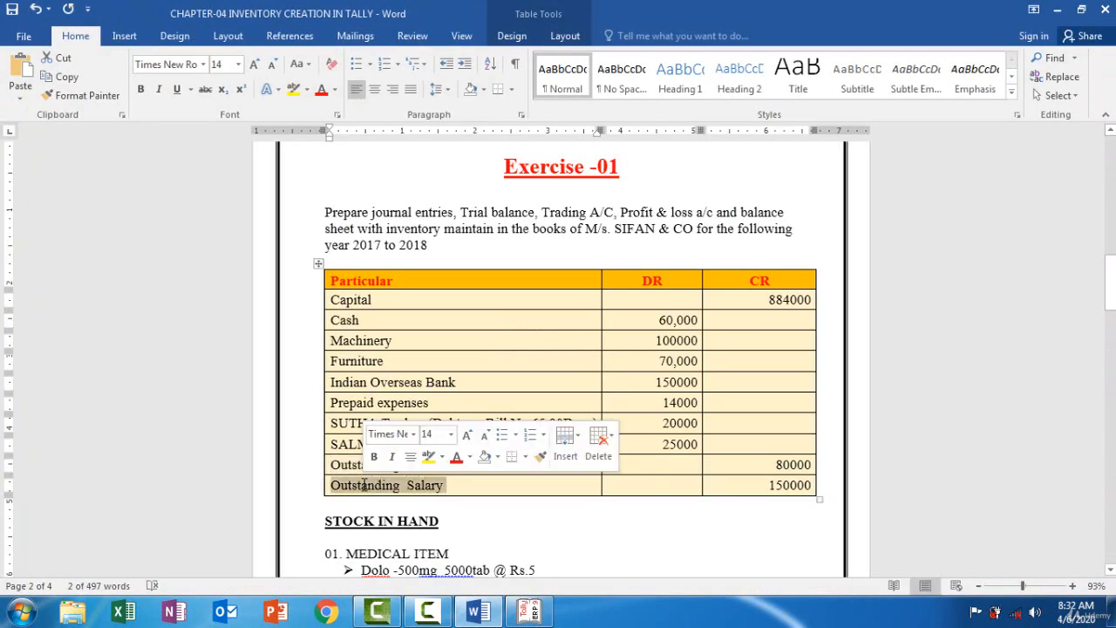
click(541, 614)
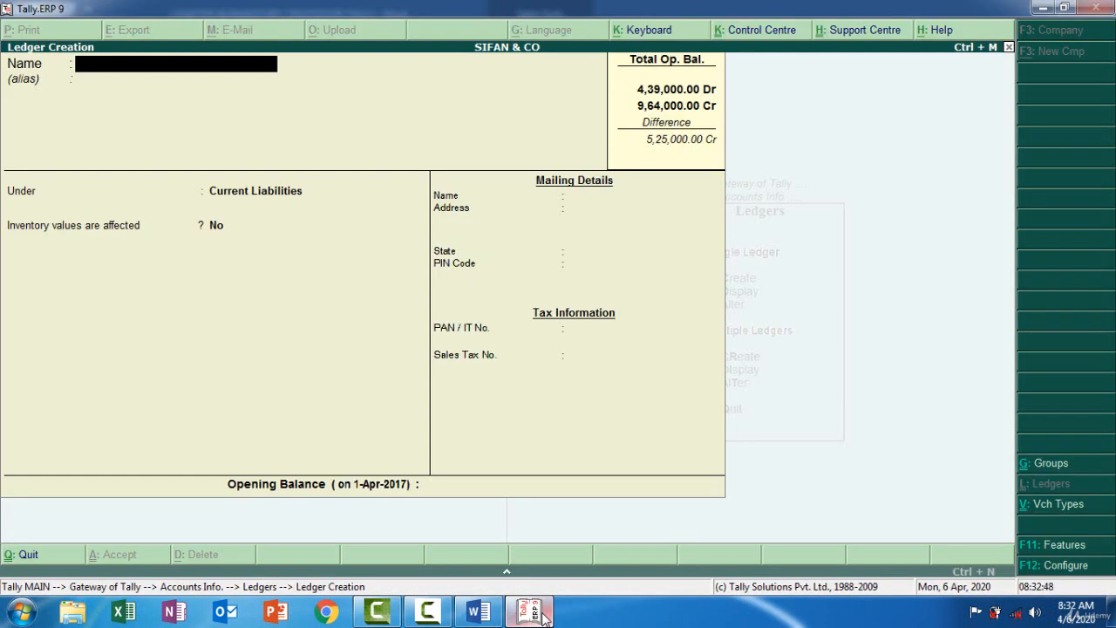
key(ctrl+alt+v)
key(Return)
key(Return)
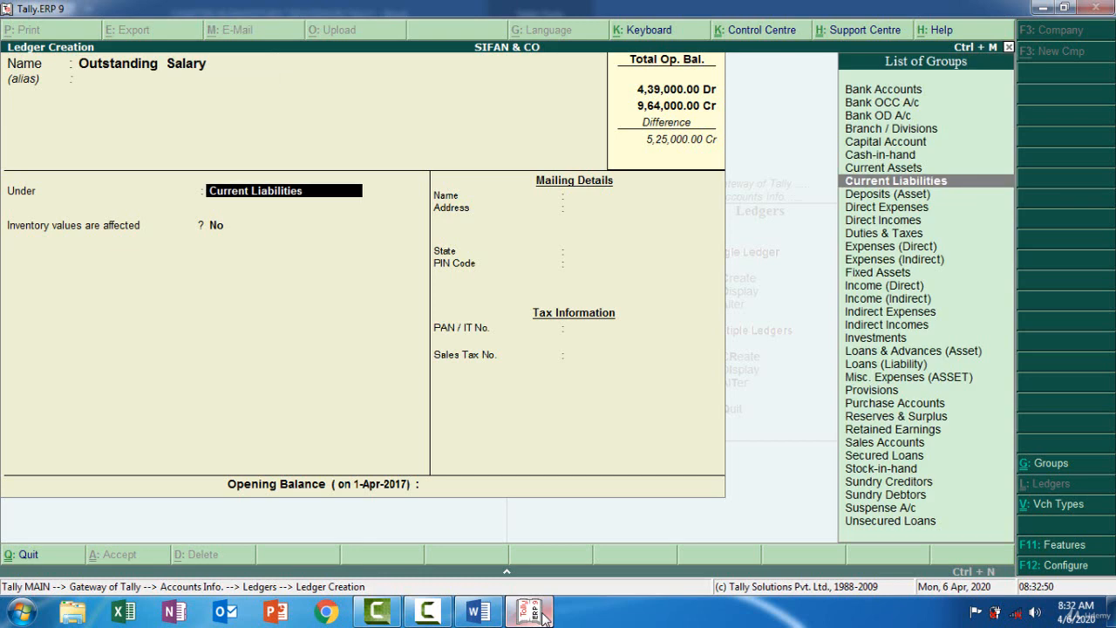
key(Return)
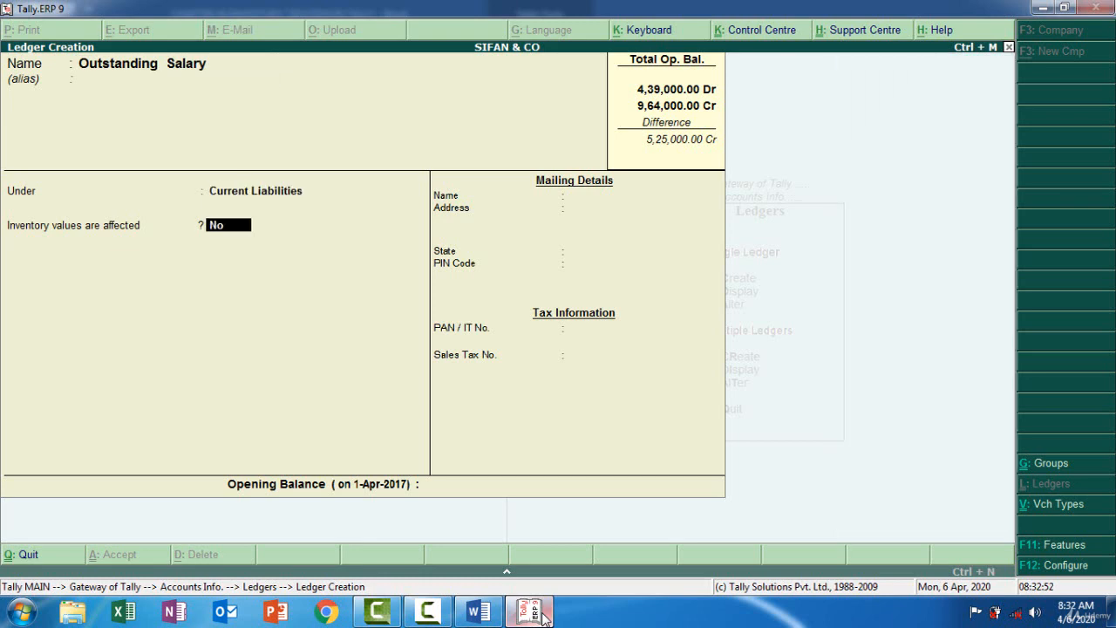
- Check the Outstanding Salary amount in Word, set the Tally ledger's opening balance to 150000 Cr and save it
key(Return)
key(alt+Tab)
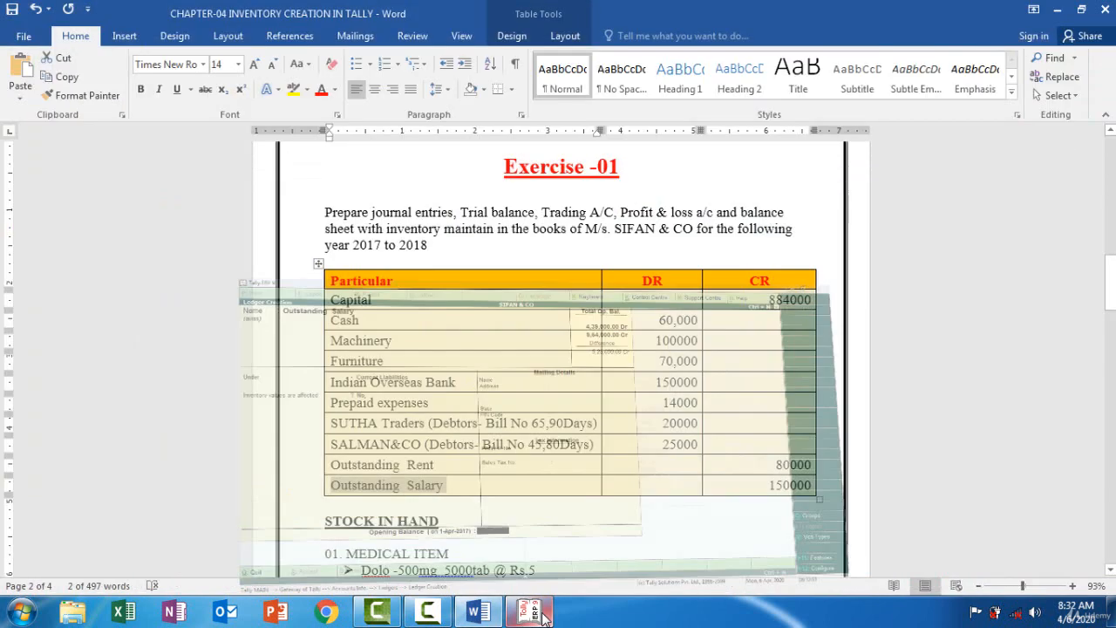
click(534, 612)
text(1,50,00)
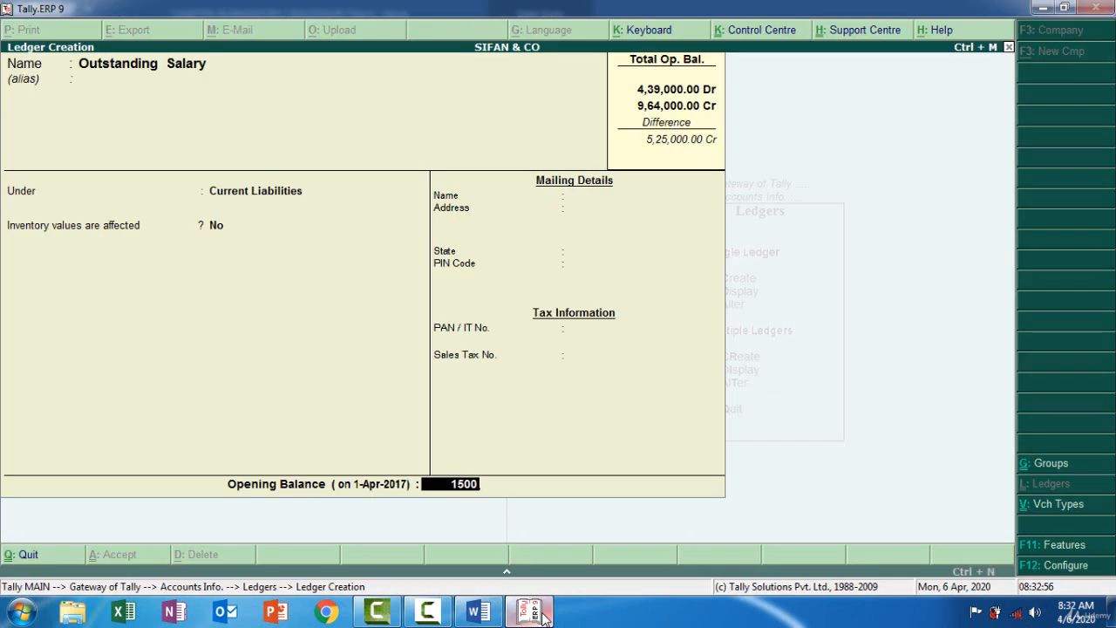
text(00)
key(Return)
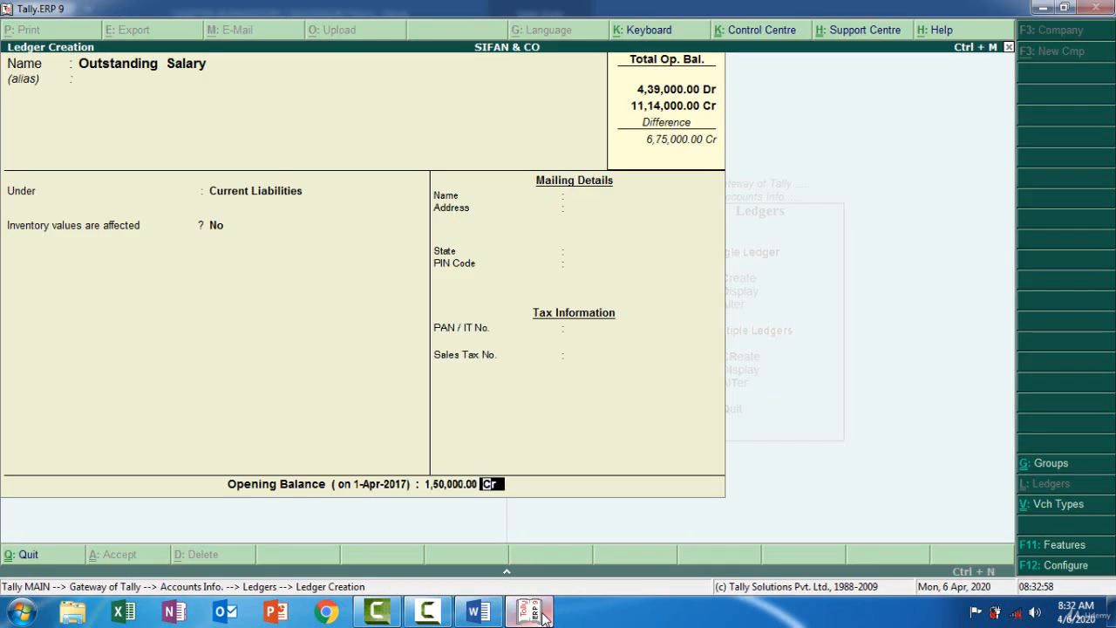
key(Return)
key(Return)
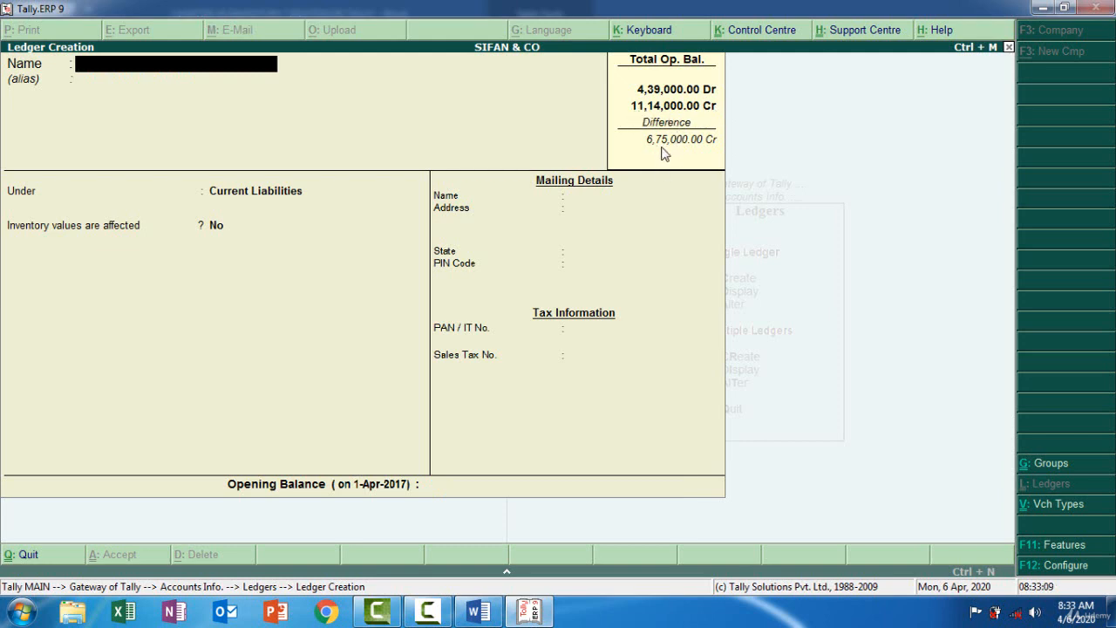
- Check the STOCK IN HAND list in the Word document, and leave ledger creation in Tally for the Gateway of Tally
click(480, 613)
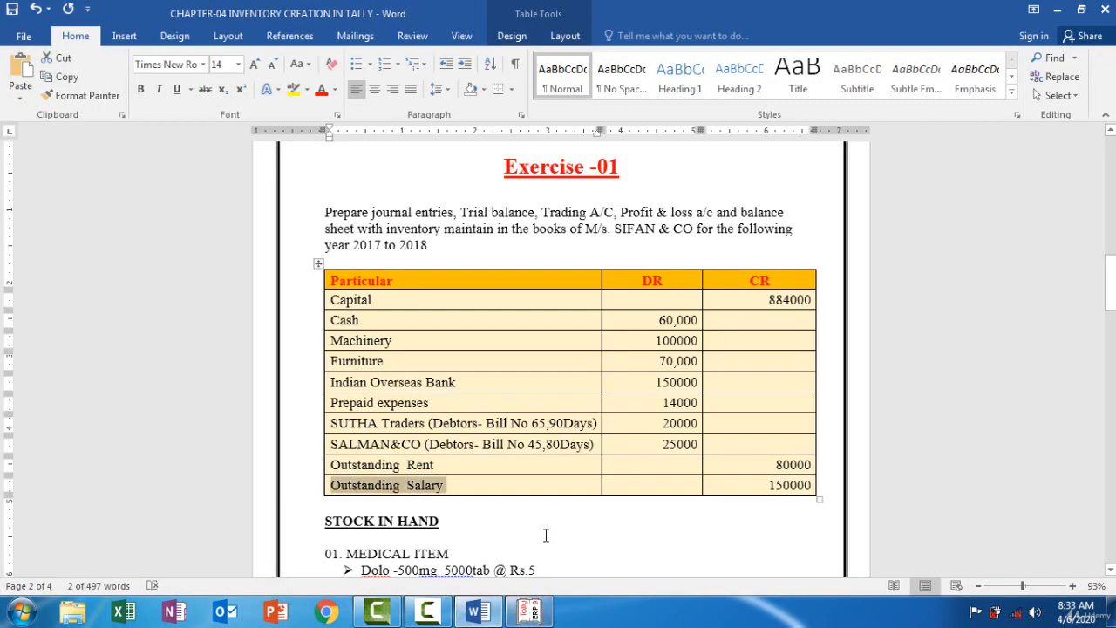
drag(1110, 280, 1045, 305)
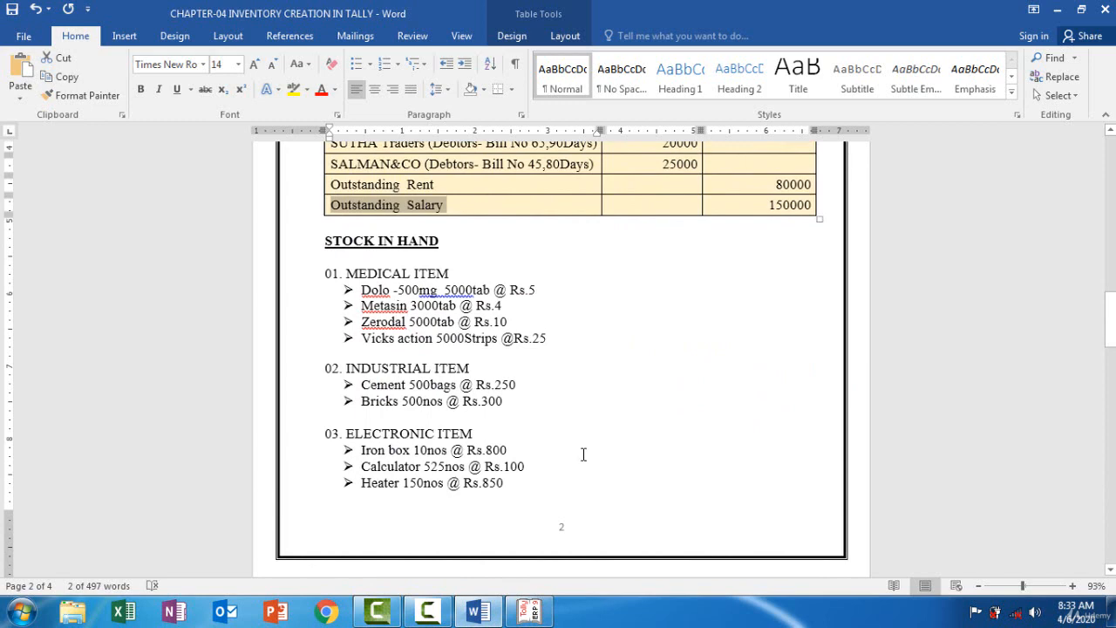
click(531, 612)
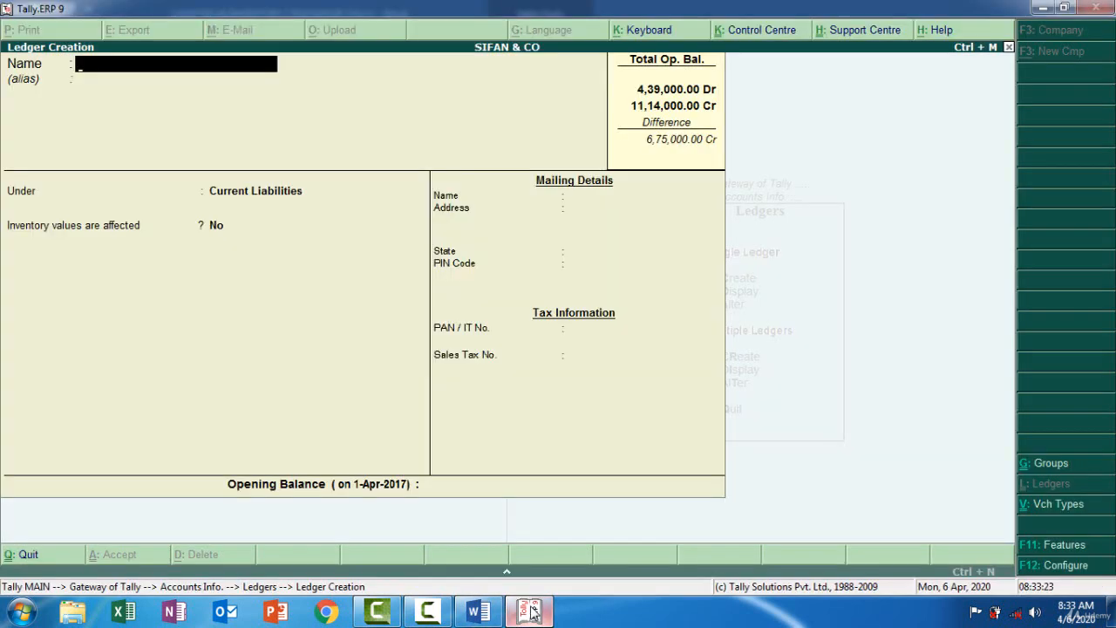
key(Escape)
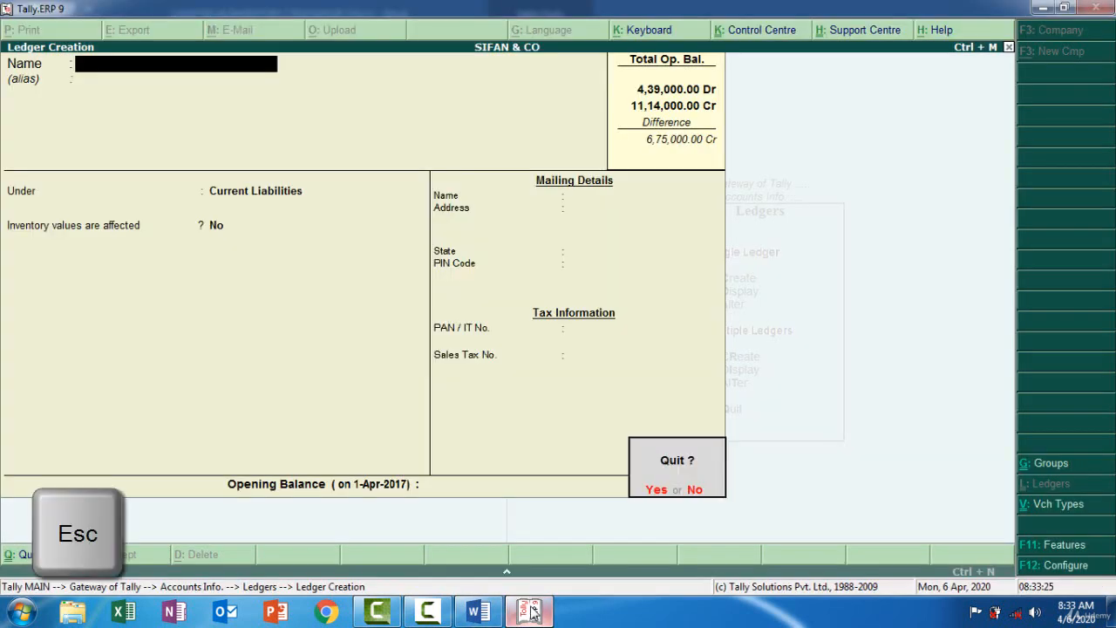
key(Escape)
key(Escape)
key(Escape)
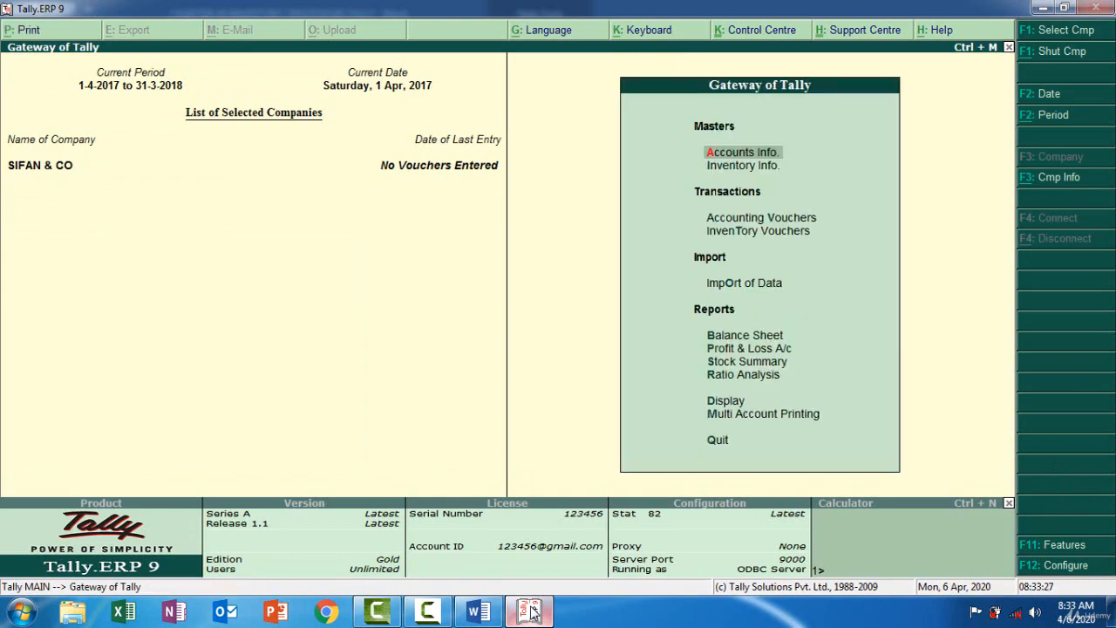
- Review The Process of Inventory Creations in the Word document and return to the exercise's STOCK IN HAND list
click(531, 611)
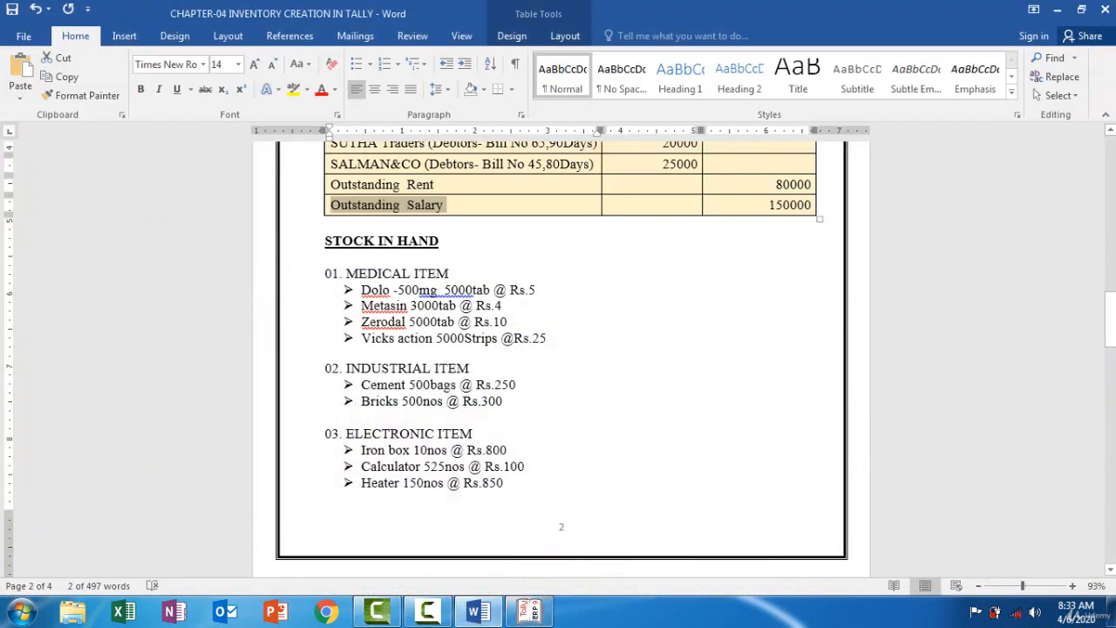
drag(1110, 325, 1106, 210)
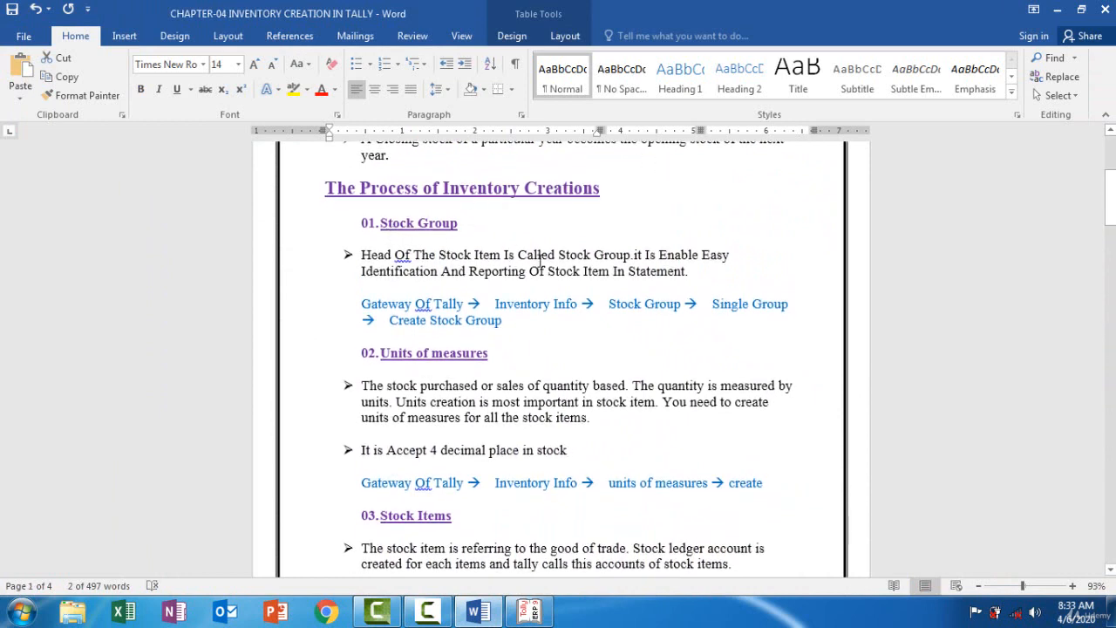
drag(1110, 198, 1110, 322)
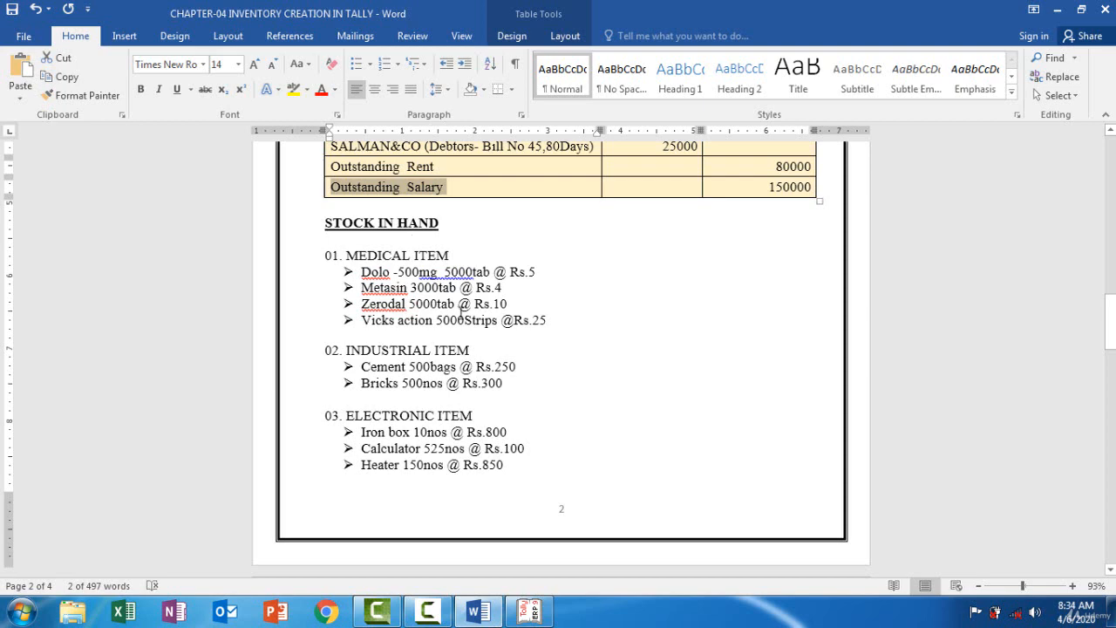
- Start a new single stock group in Tally and name it STOCK IN HAND after the heading in Word
click(530, 611)
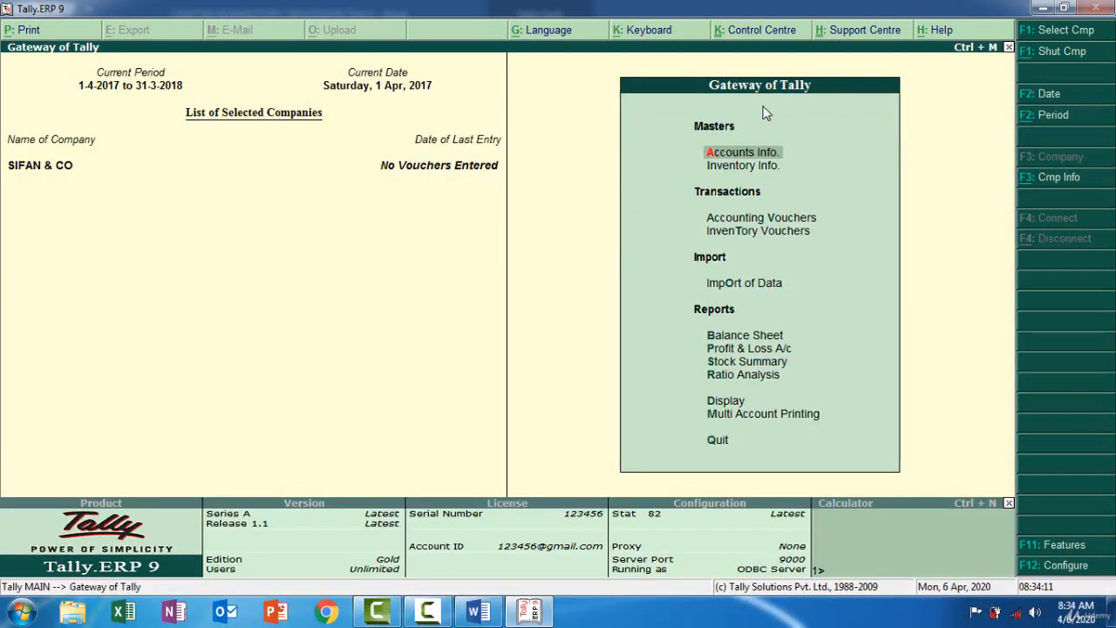
click(731, 171)
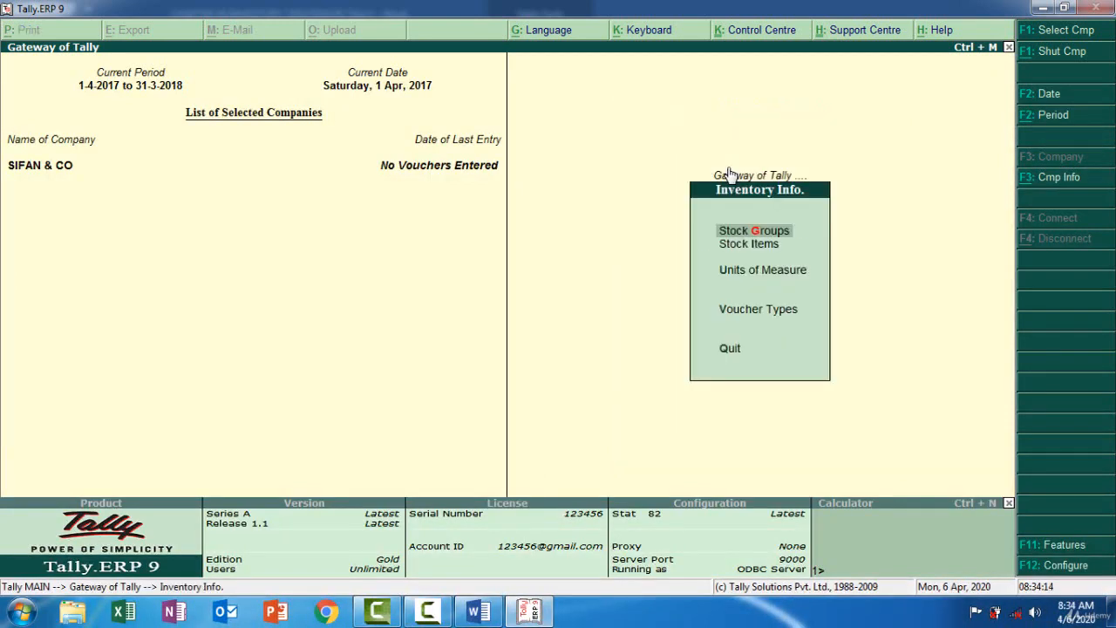
click(763, 237)
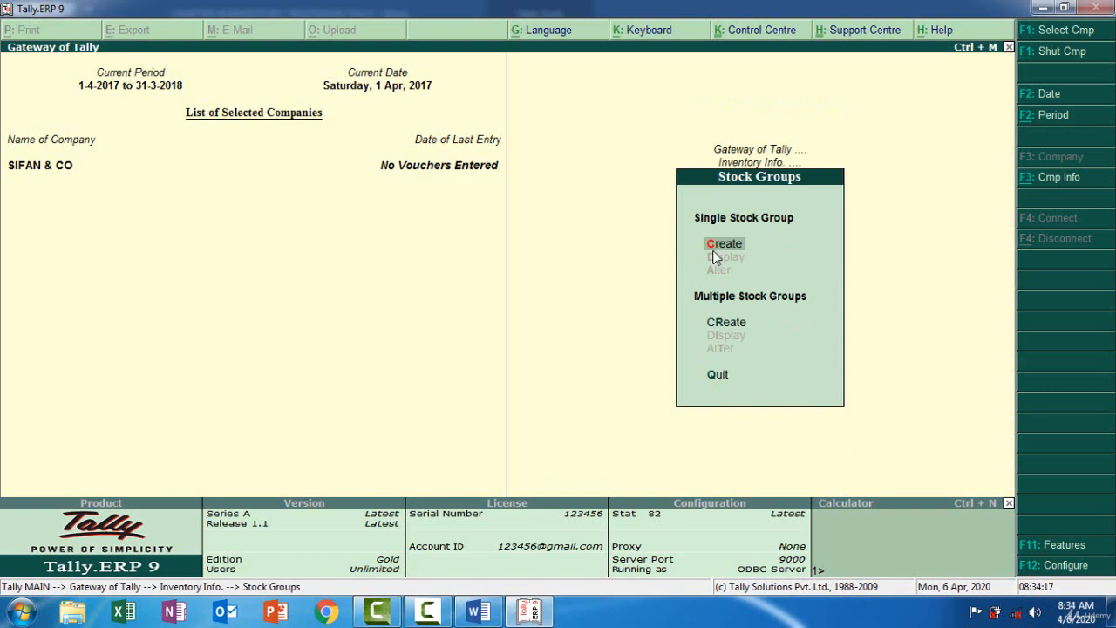
click(713, 251)
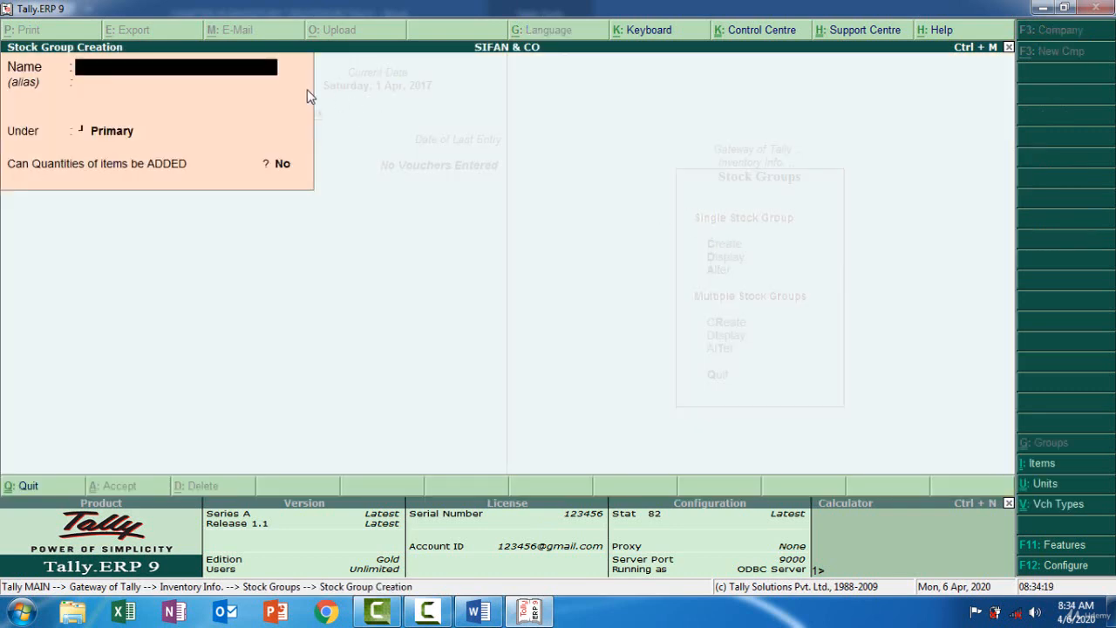
click(479, 609)
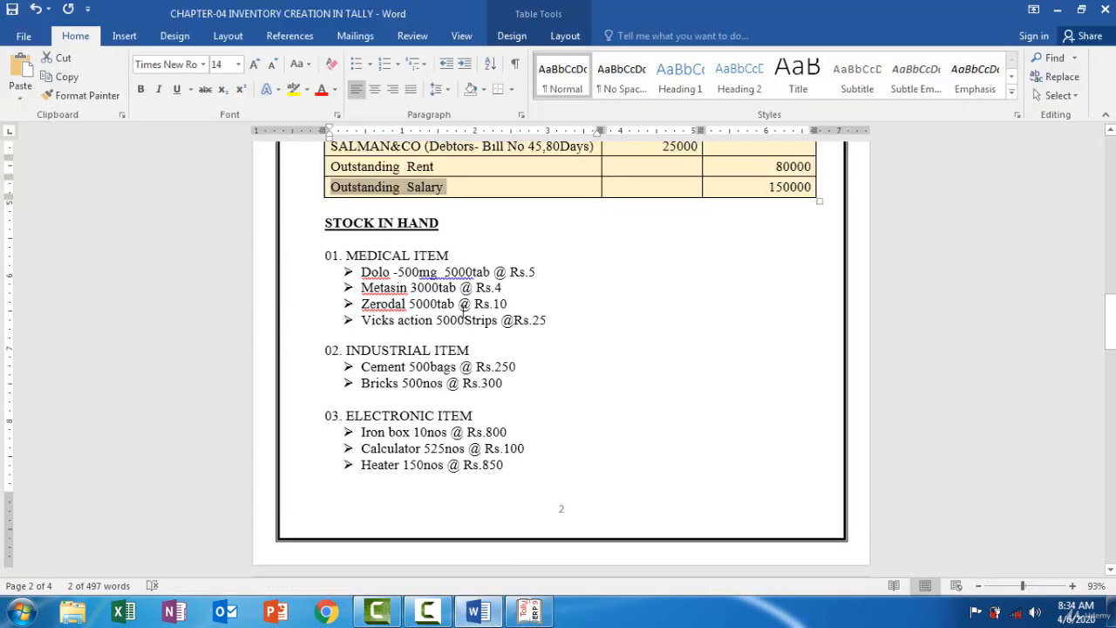
mouse_move(439, 221)
mouse_down()
mouse_move(346, 212)
mouse_move(440, 223)
mouse_up()
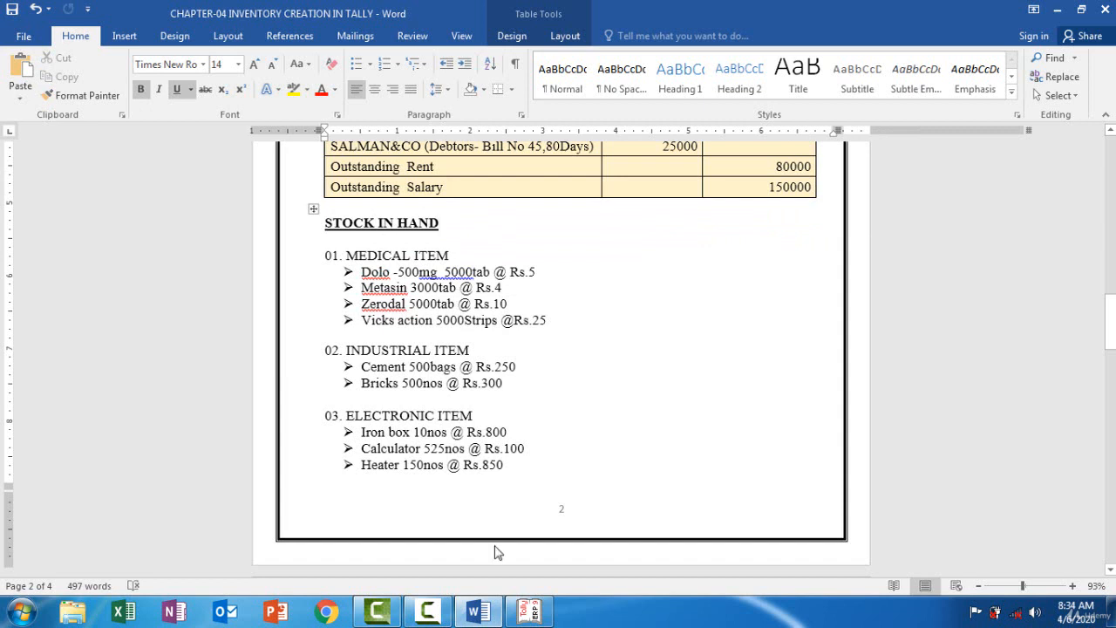
click(531, 612)
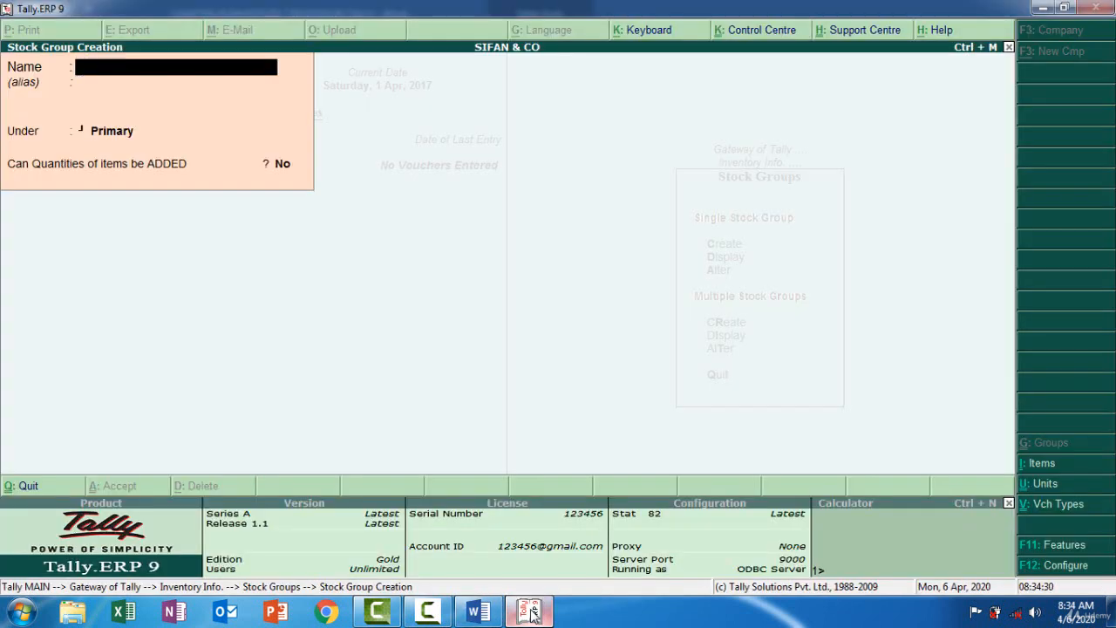
text(STOCK IN HAND)
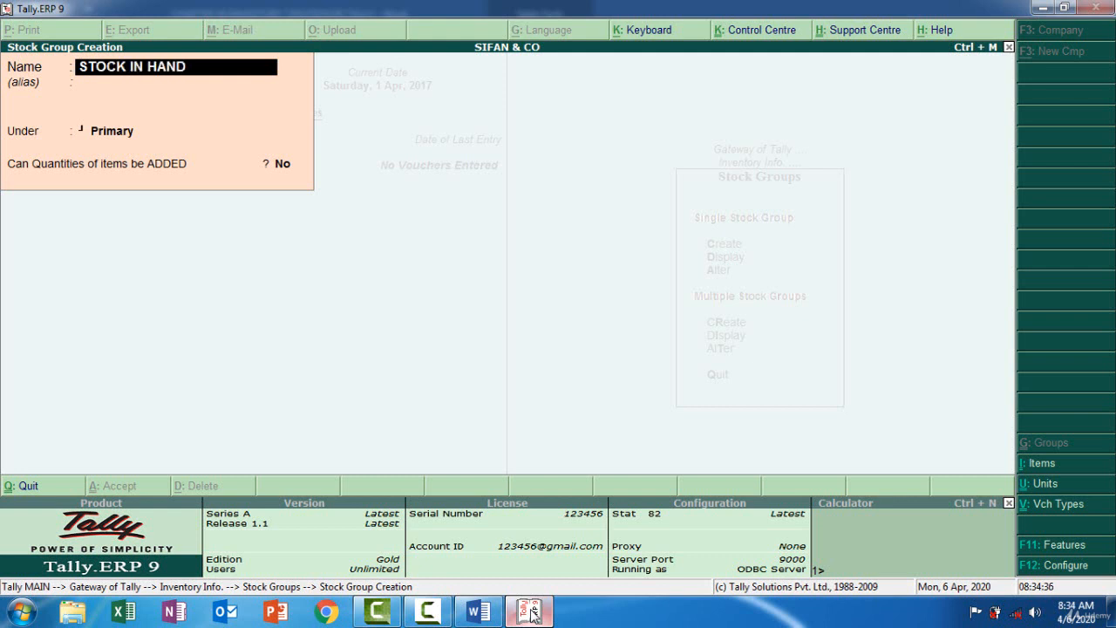
- Place the STOCK IN HAND group under Primary, allow its item quantities to be added, and save it
key(Return)
key(Return)
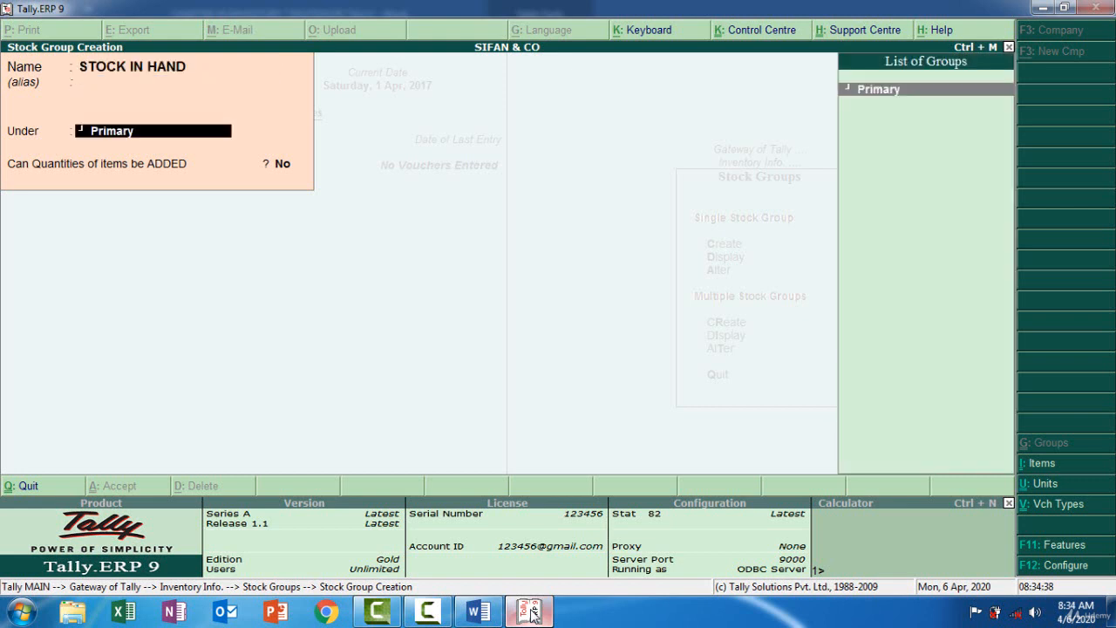
key(Return)
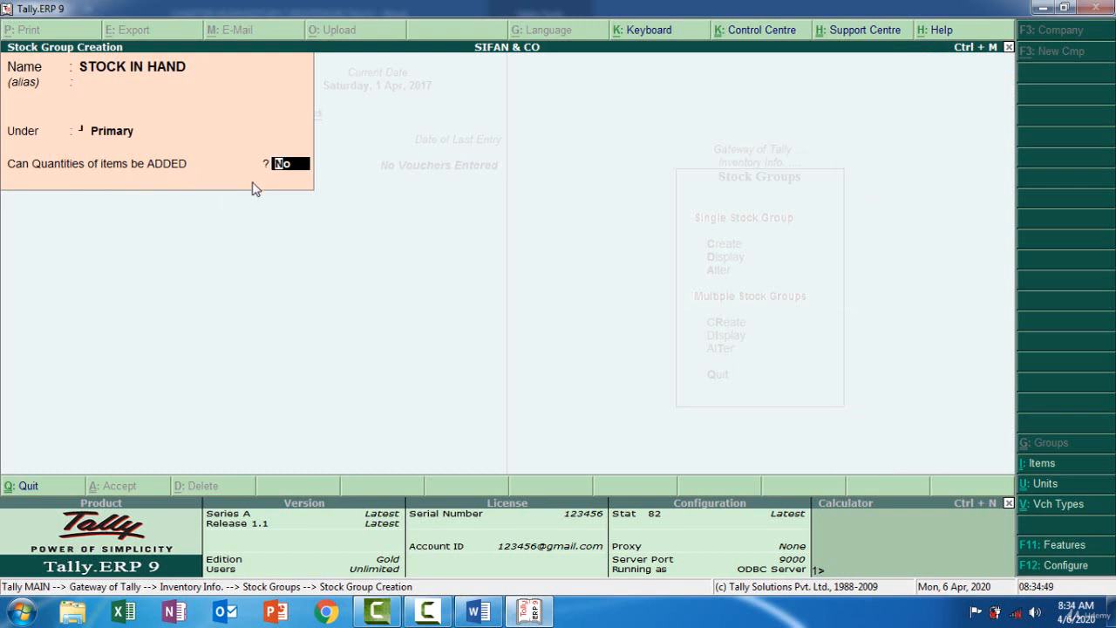
text(yes)
key(Return)
key(Return)
- Copy the name MEDICAL ITEM from the Word stock list into a new Tally stock group
click(495, 614)
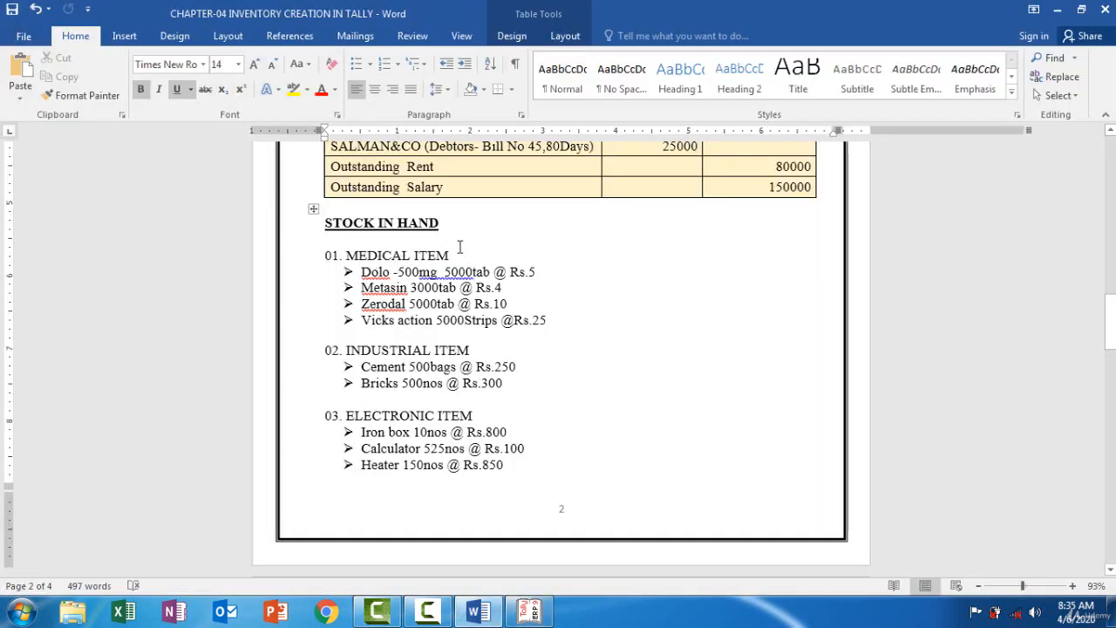
drag(457, 253, 343, 254)
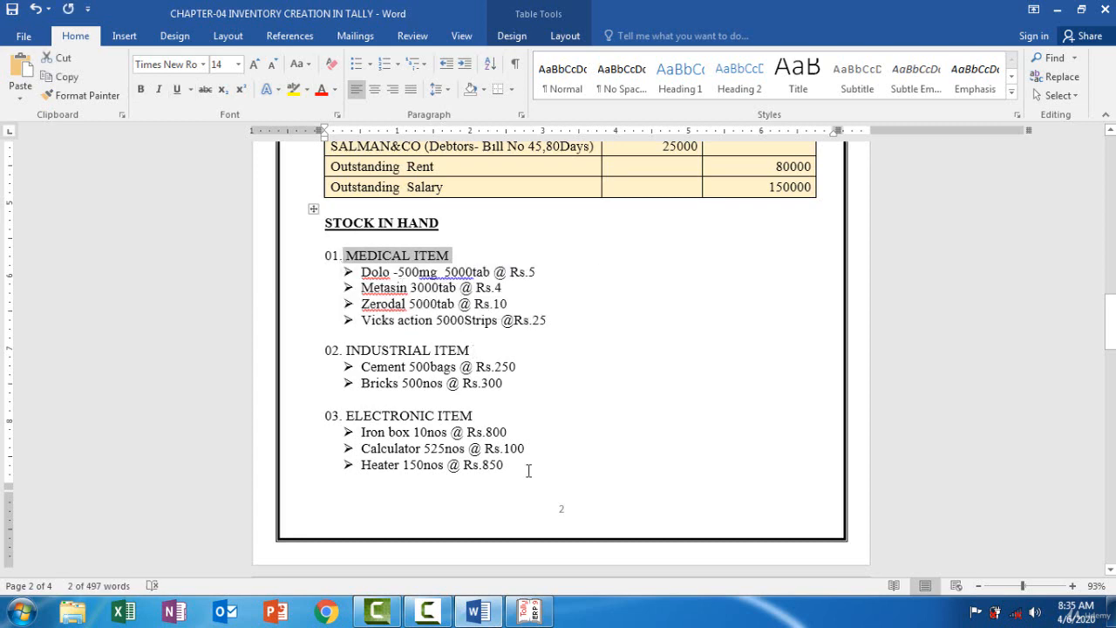
click(530, 615)
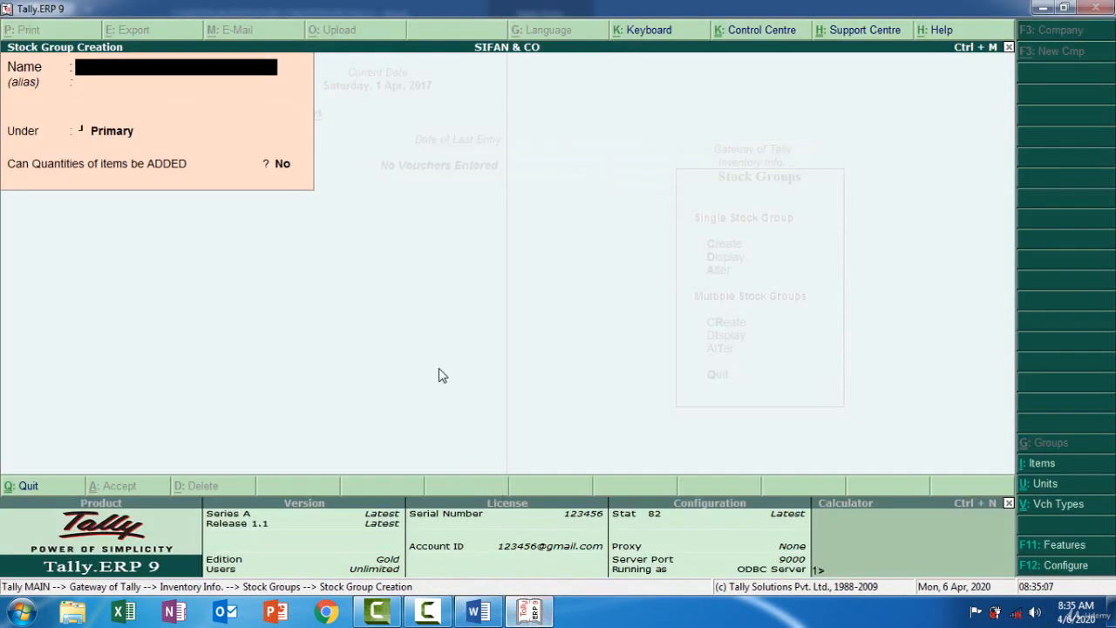
key(ctrl+alt+v)
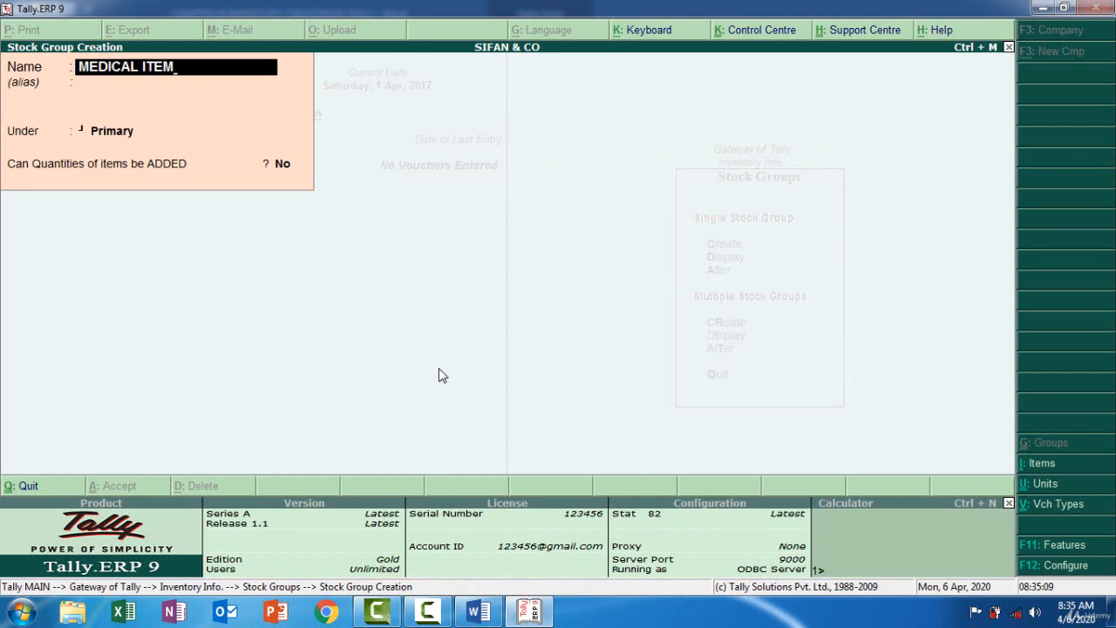
key(Return)
key(Return)
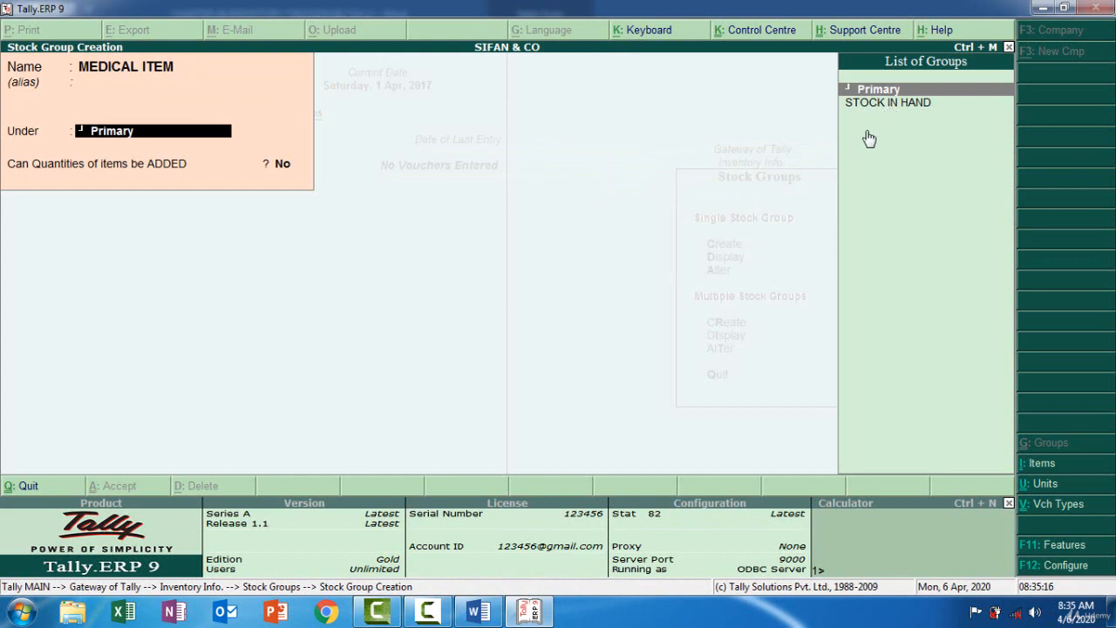
- Recheck the stock list in Word, place MEDICAL ITEM under STOCK IN HAND with quantities added set to Yes, and save it
click(530, 613)
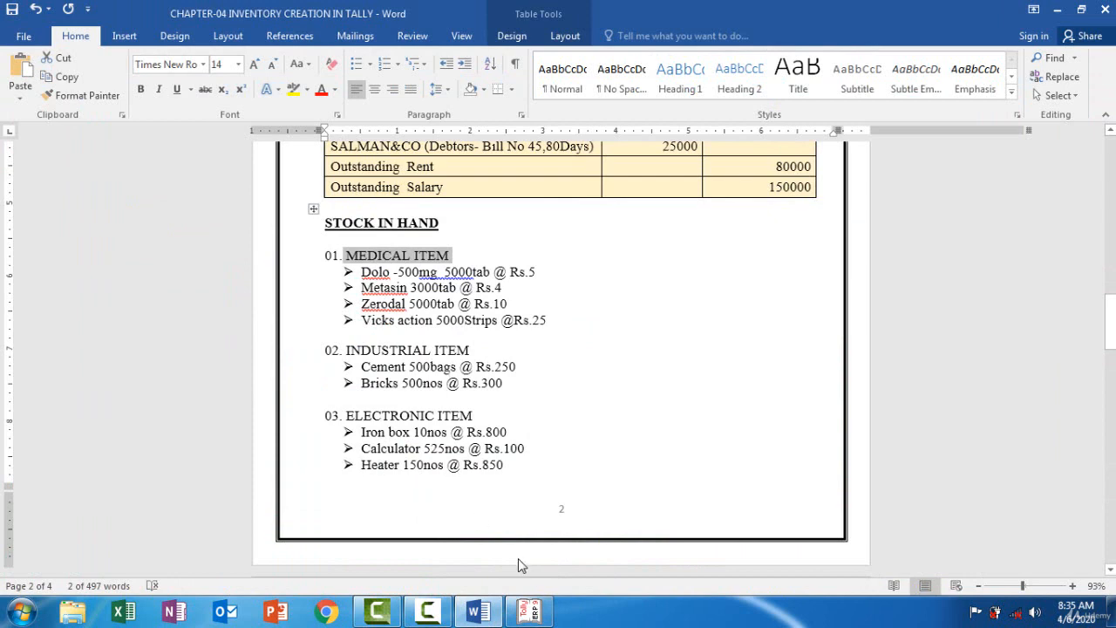
click(534, 610)
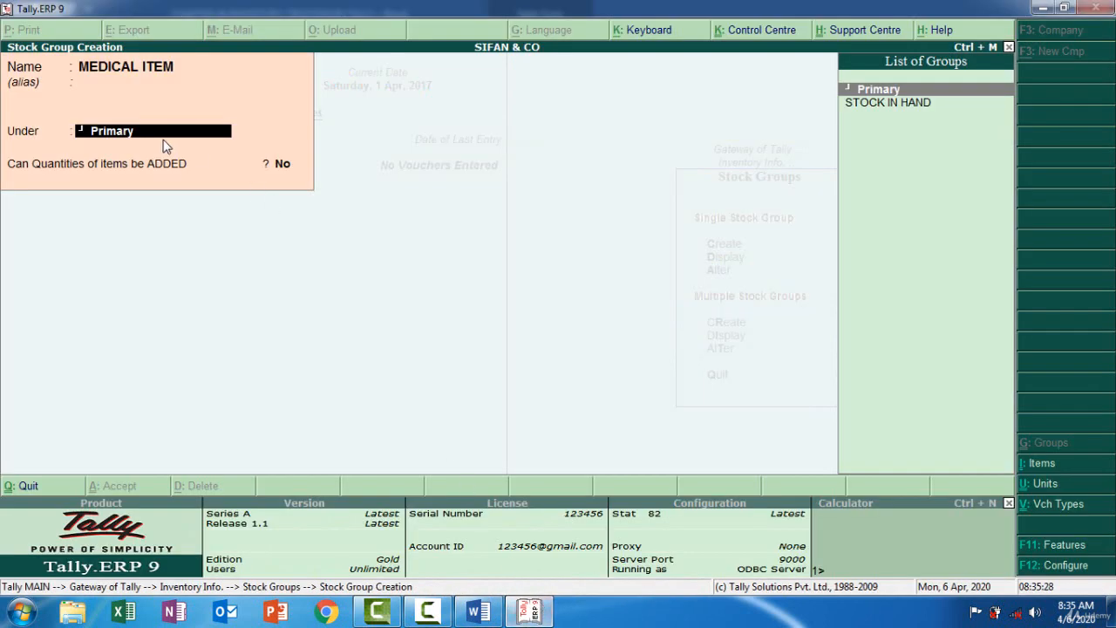
key(Down)
key(Return)
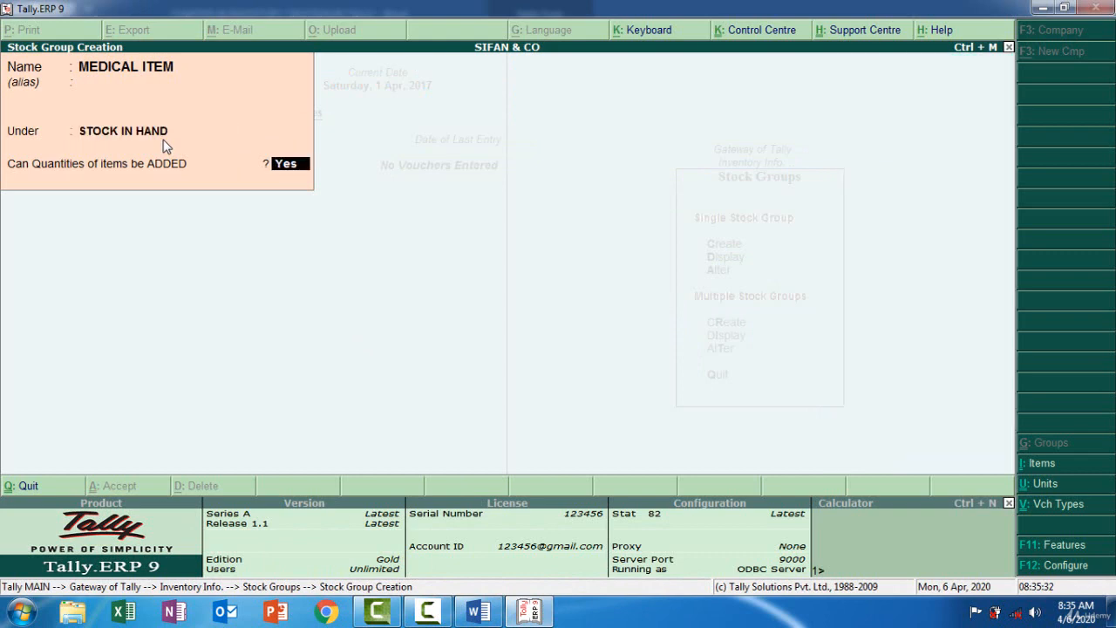
key(Return)
key(Return)
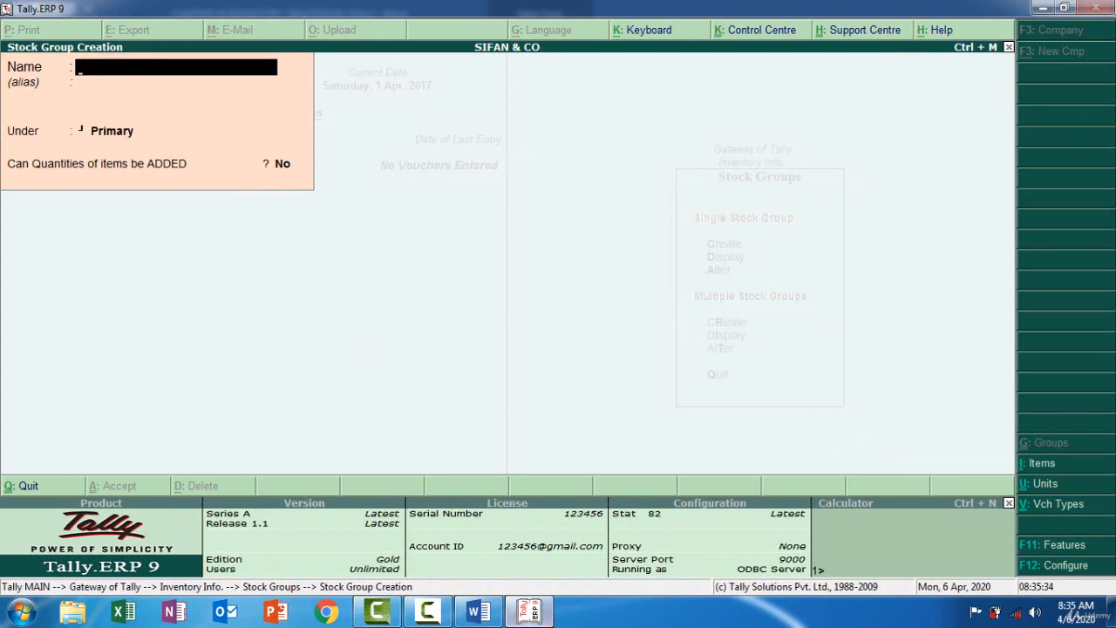
- Copy the name INDUSTRIAL ITEM from the Word stock list into a new Tally stock group
click(478, 611)
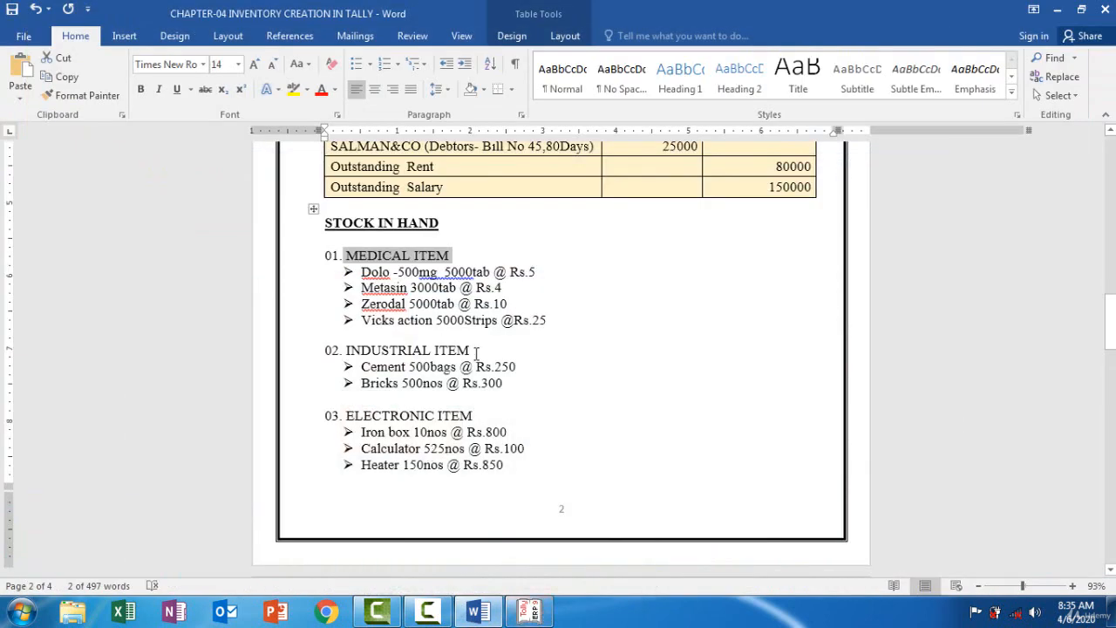
drag(476, 352, 370, 347)
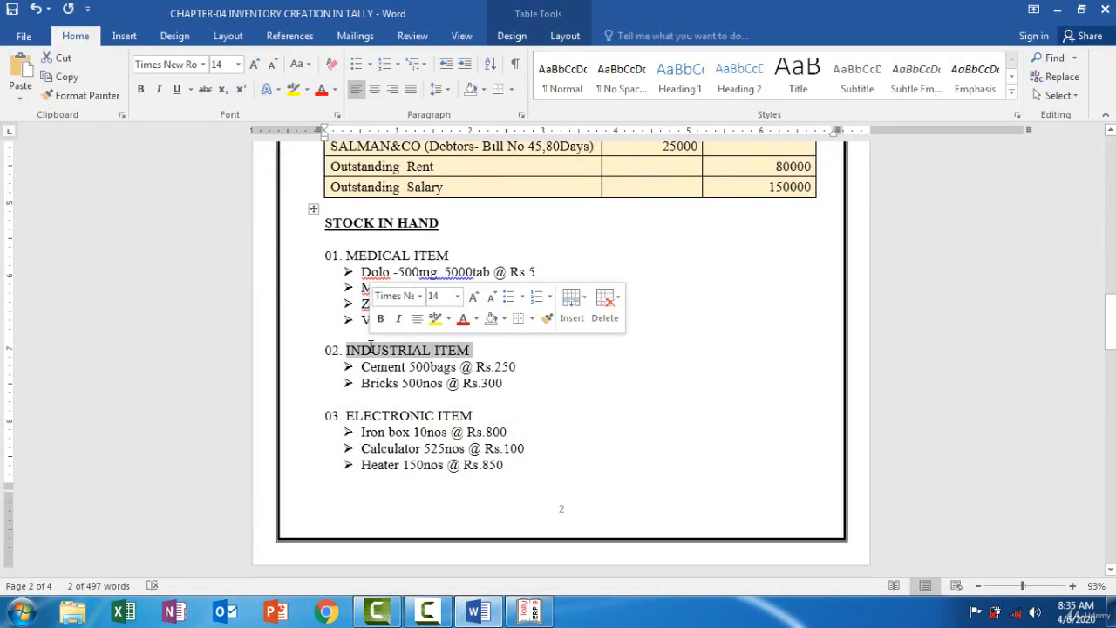
click(534, 615)
key(ctrl+alt+v)
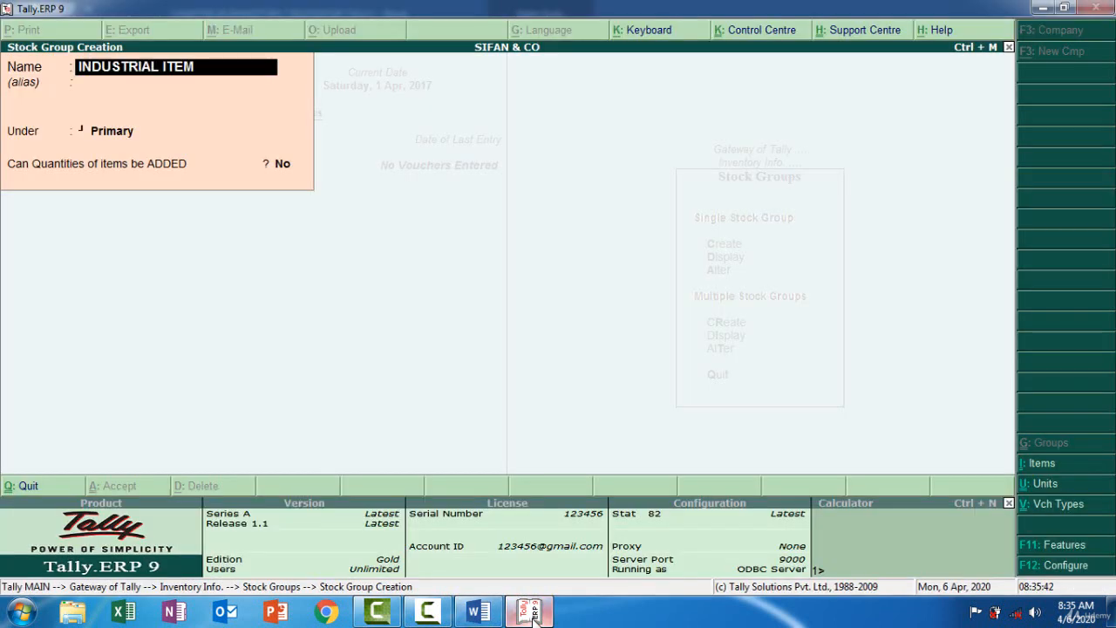
- Place INDUSTRIAL ITEM under STOCK IN HAND with quantities added set to Yes, and save the group
key(Return)
key(Return)
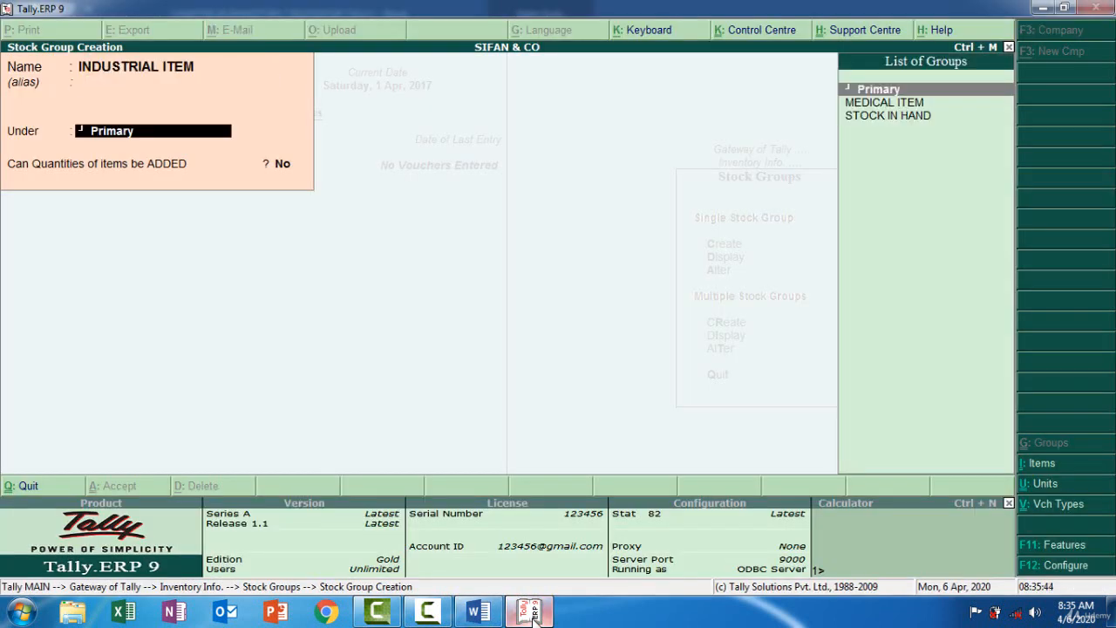
key(Down)
key(Down)
key(Return)
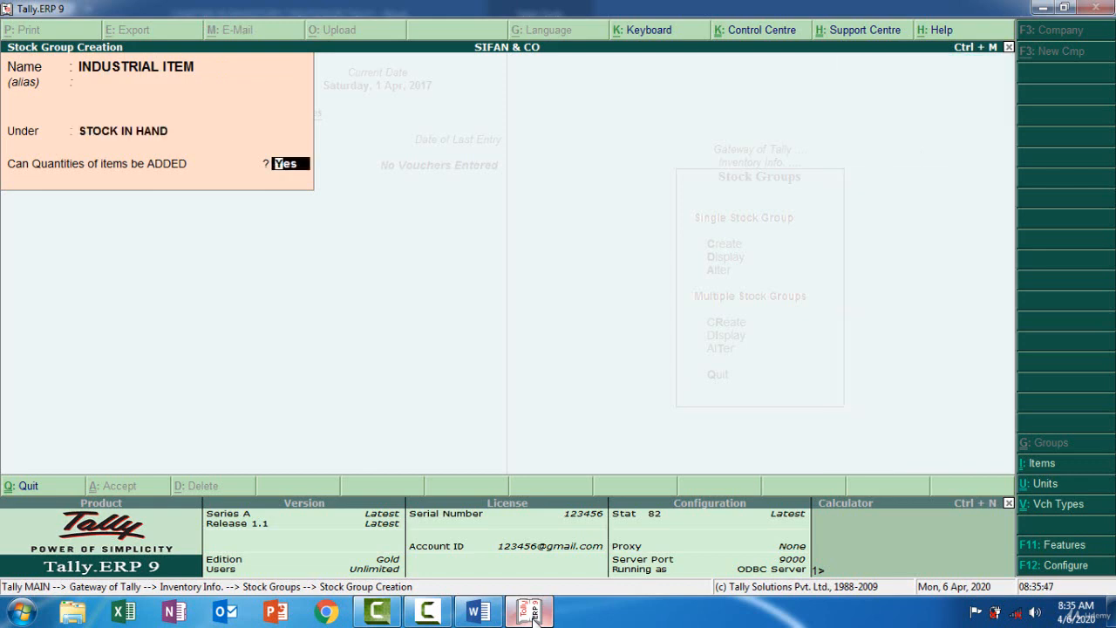
key(Return)
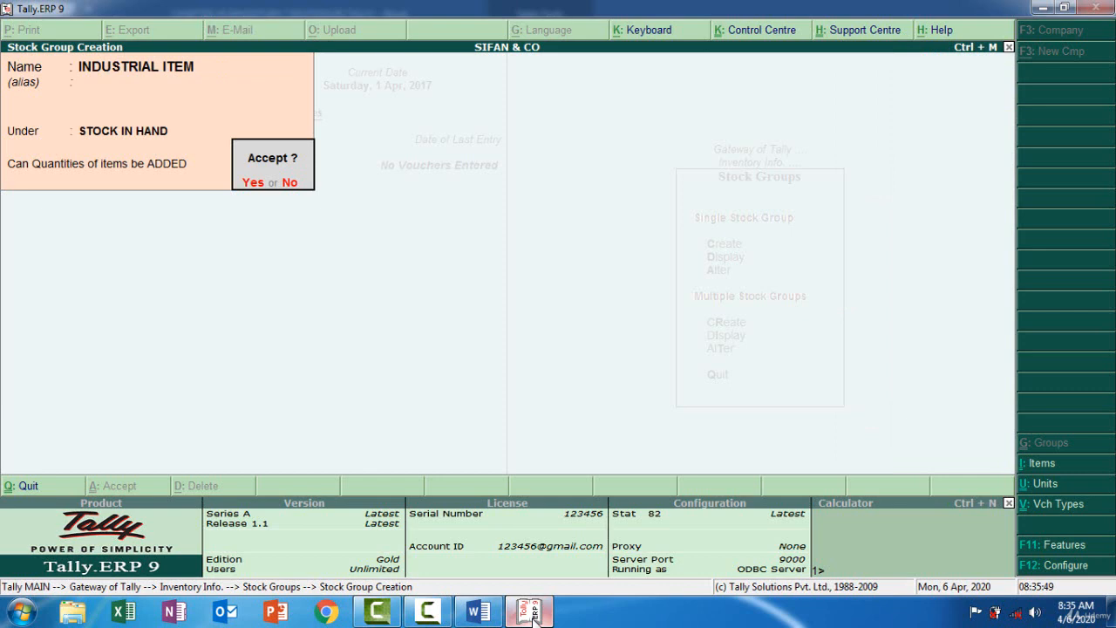
key(Return)
- Copy the name ELECTRONIC ITEM from the Word stock list into a new Tally stock group
click(478, 611)
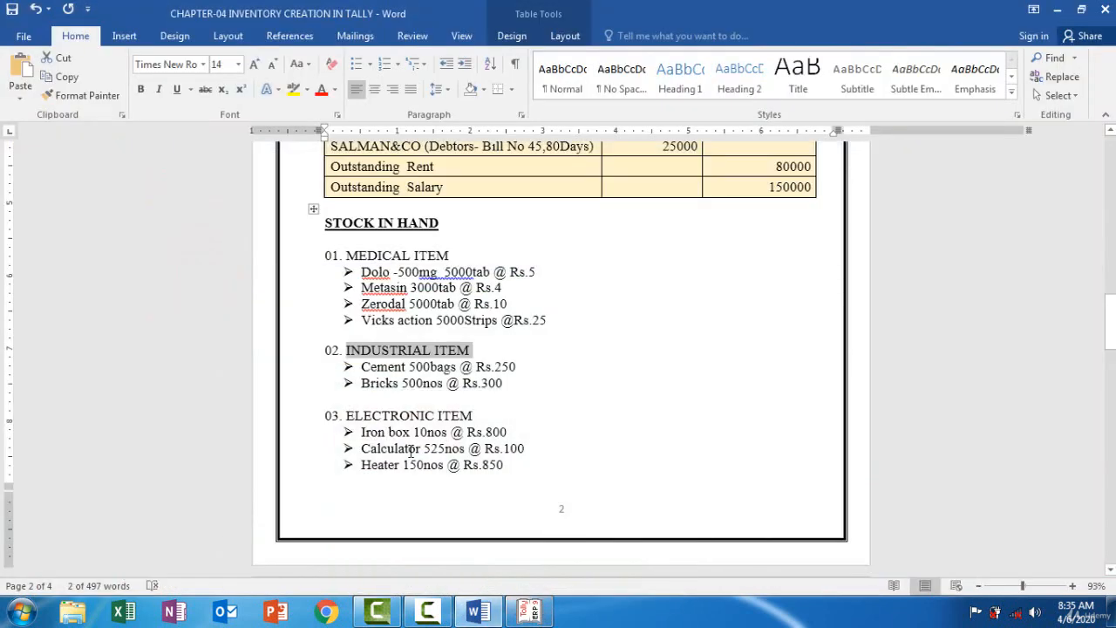
drag(481, 417, 370, 410)
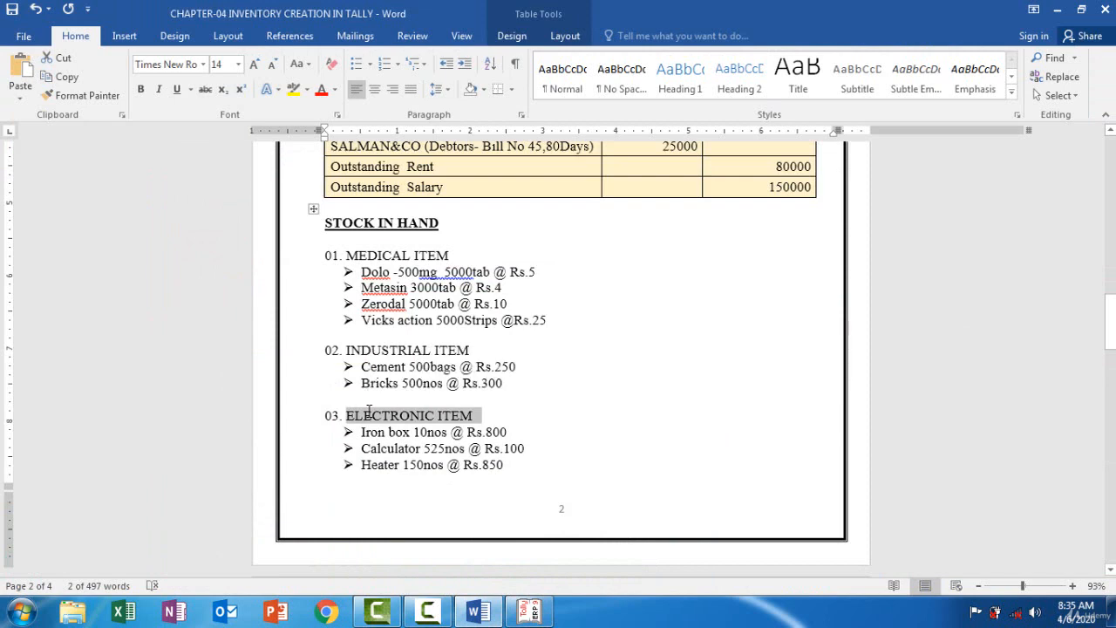
click(531, 611)
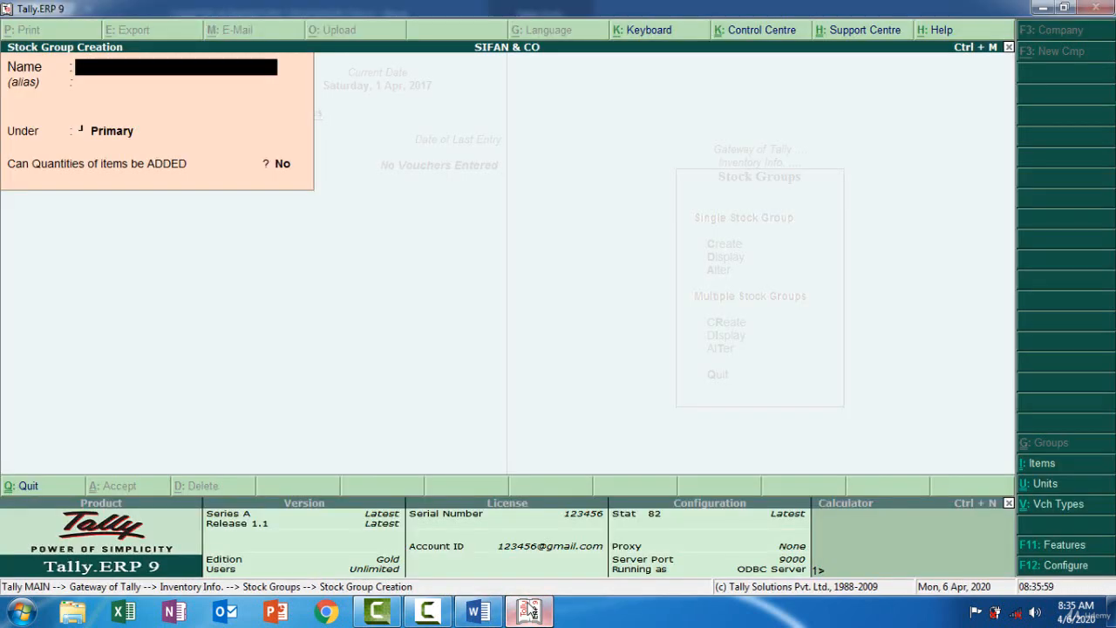
key(ctrl+alt+v)
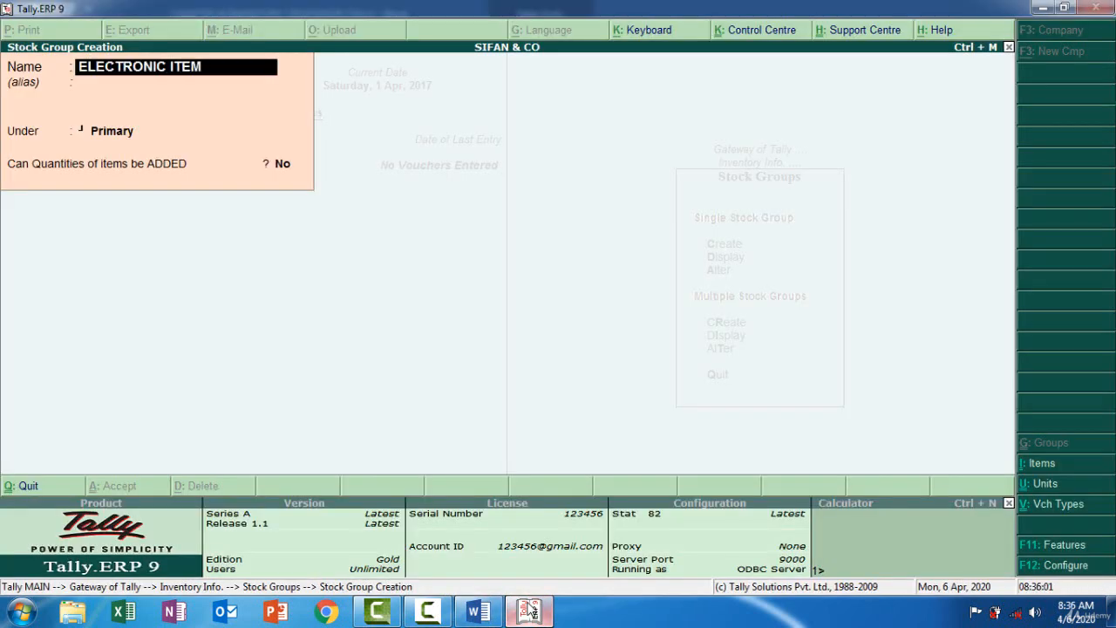
- Place ELECTRONIC ITEM under STOCK IN HAND and save the stock group
key(Return)
key(Return)
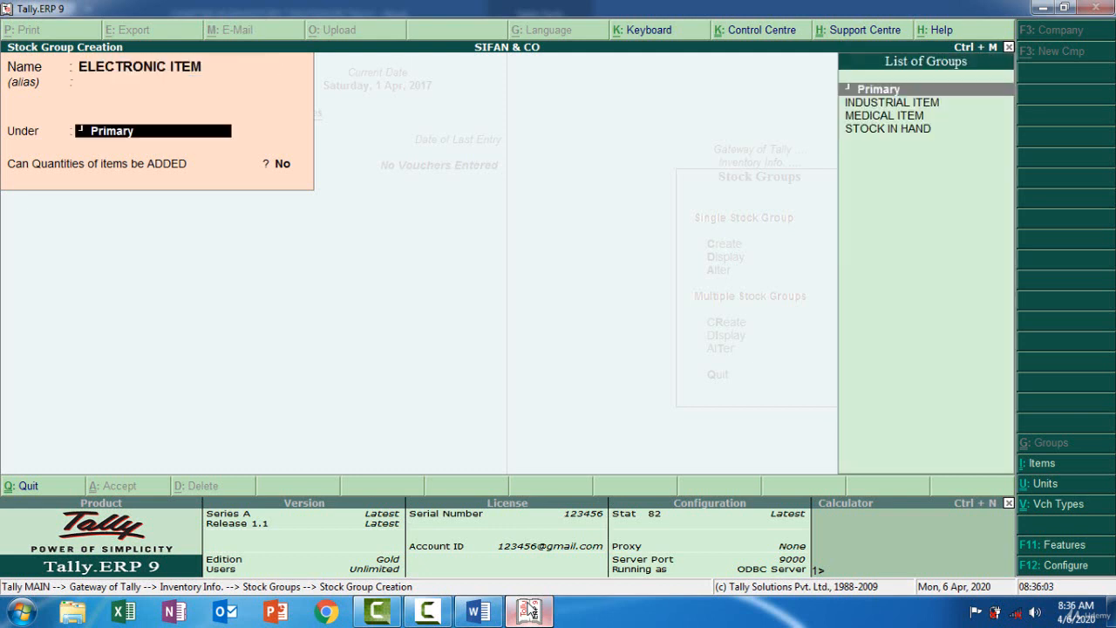
key(Down)
key(Down)
key(Down)
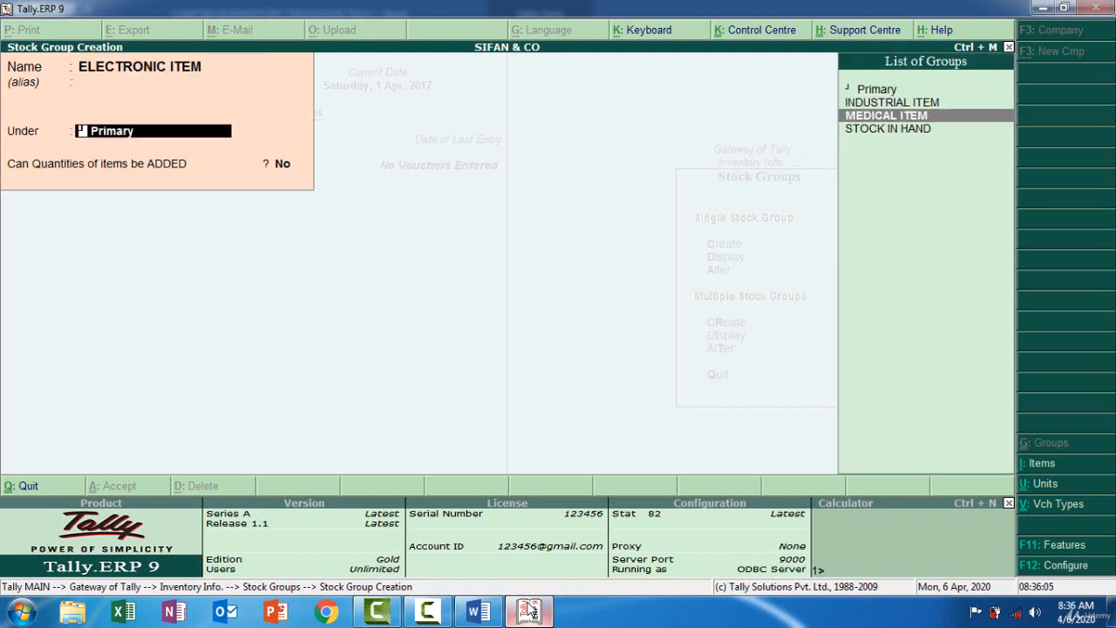
key(Return)
key(Return)
key(Return)
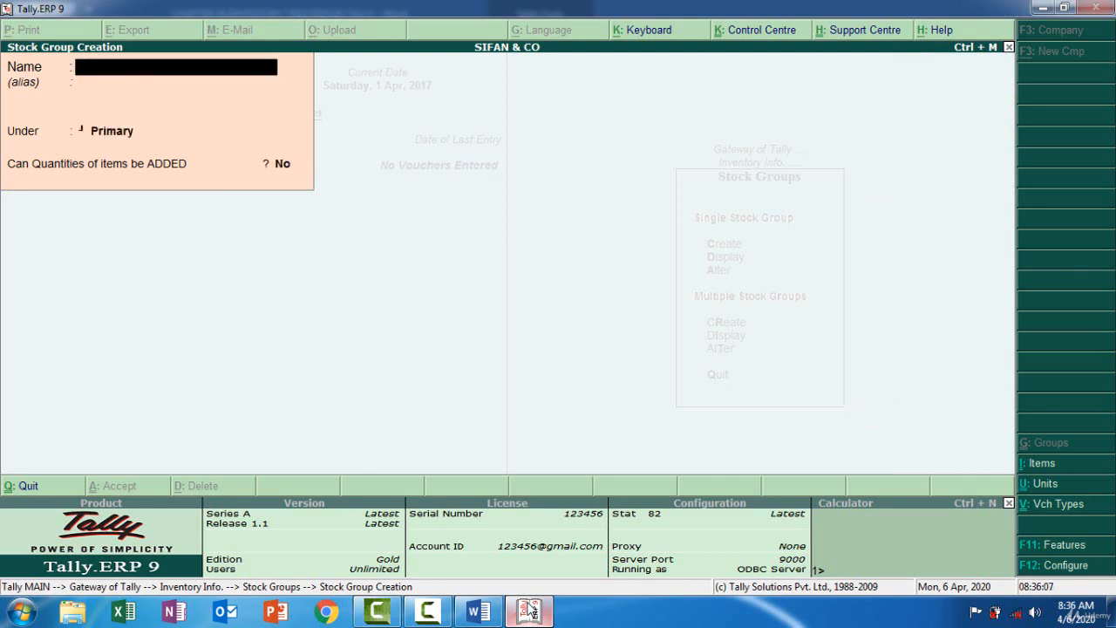
- Review the notes on units of measures in the Word document and the units used in the STOCK IN HAND list
click(530, 611)
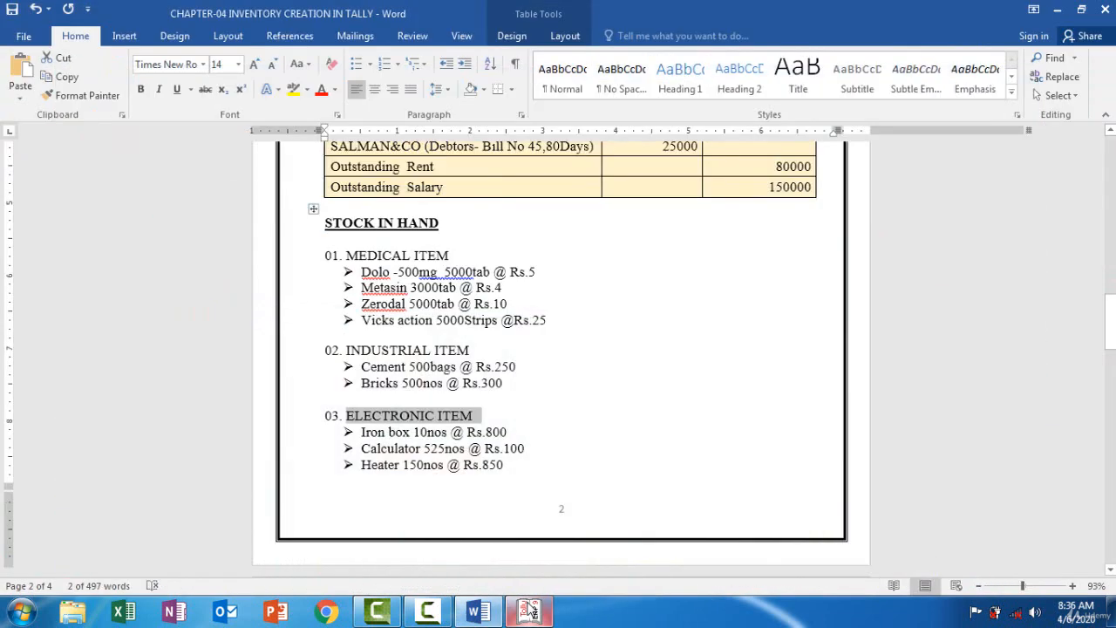
click(539, 613)
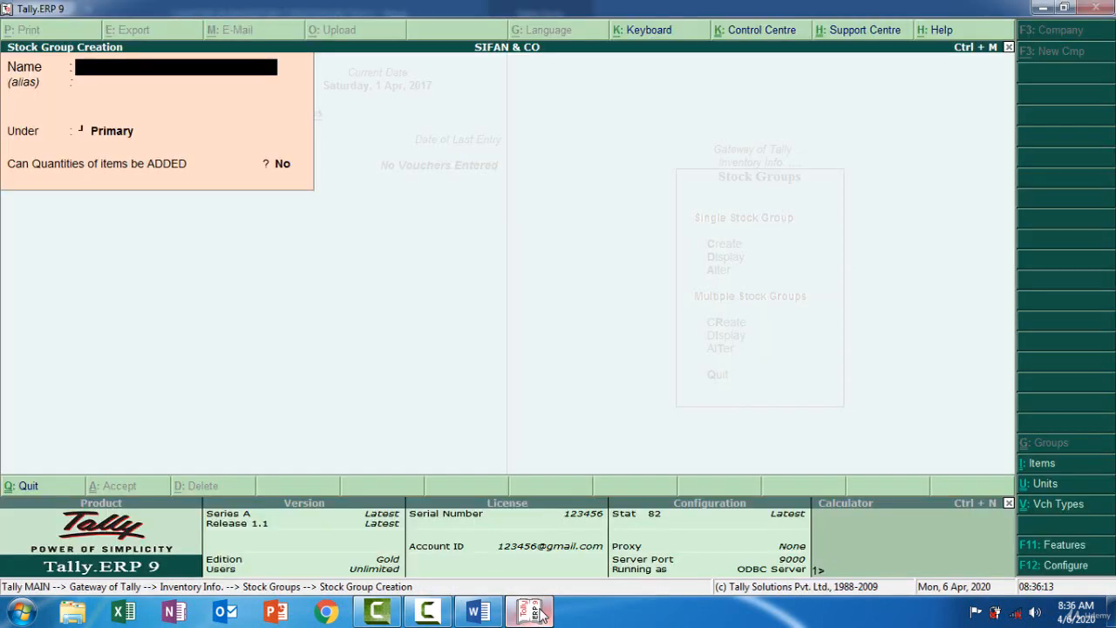
click(540, 613)
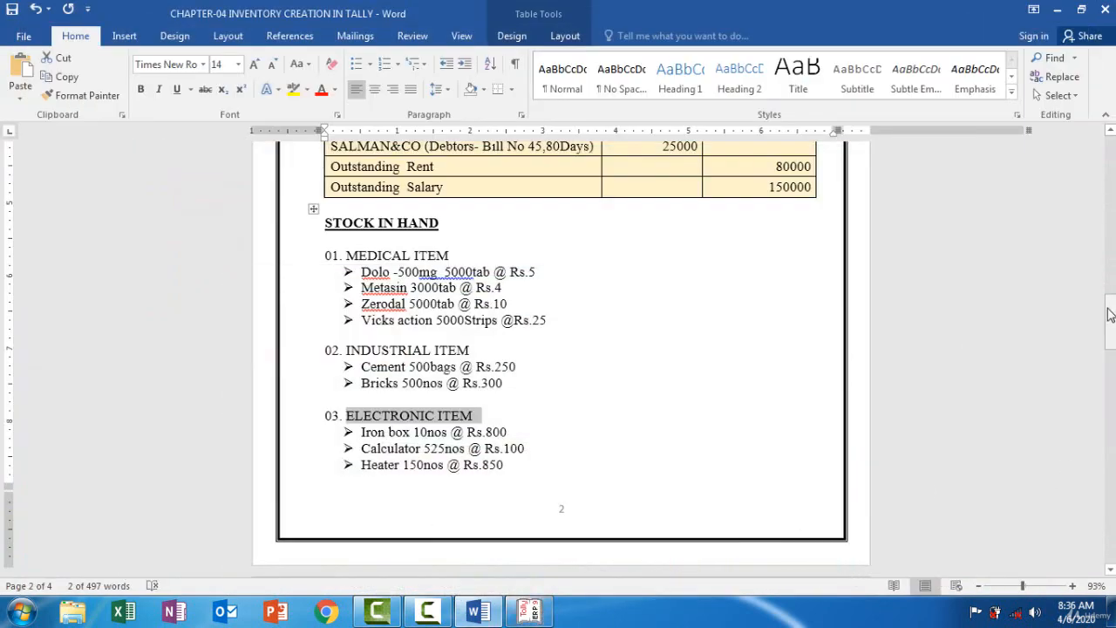
drag(1111, 318, 1092, 182)
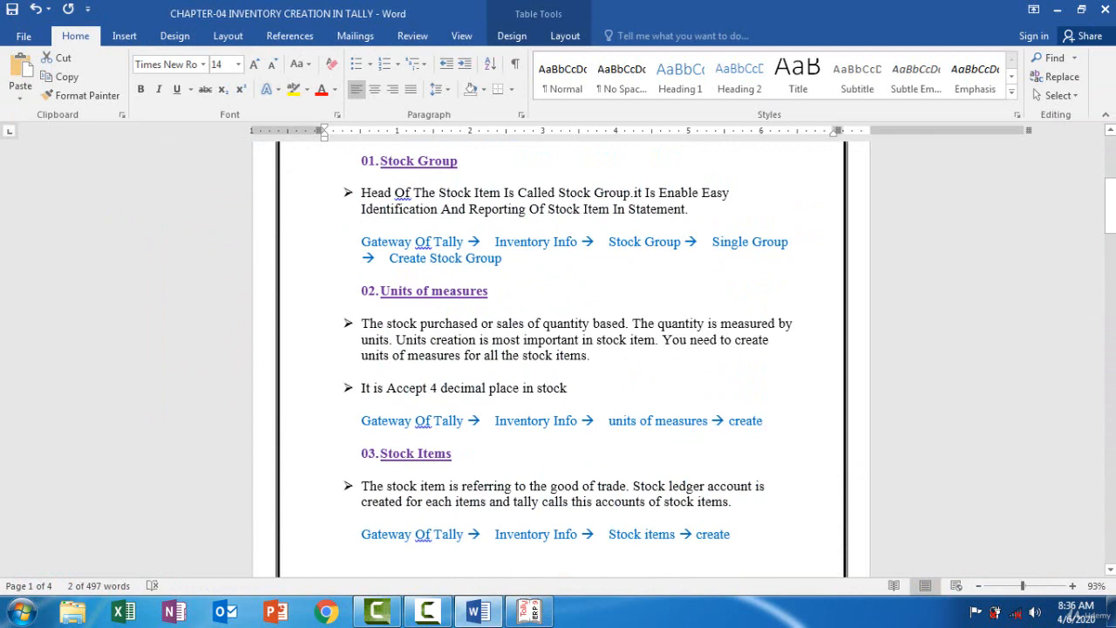
scroll(1006, 272, down, 10)
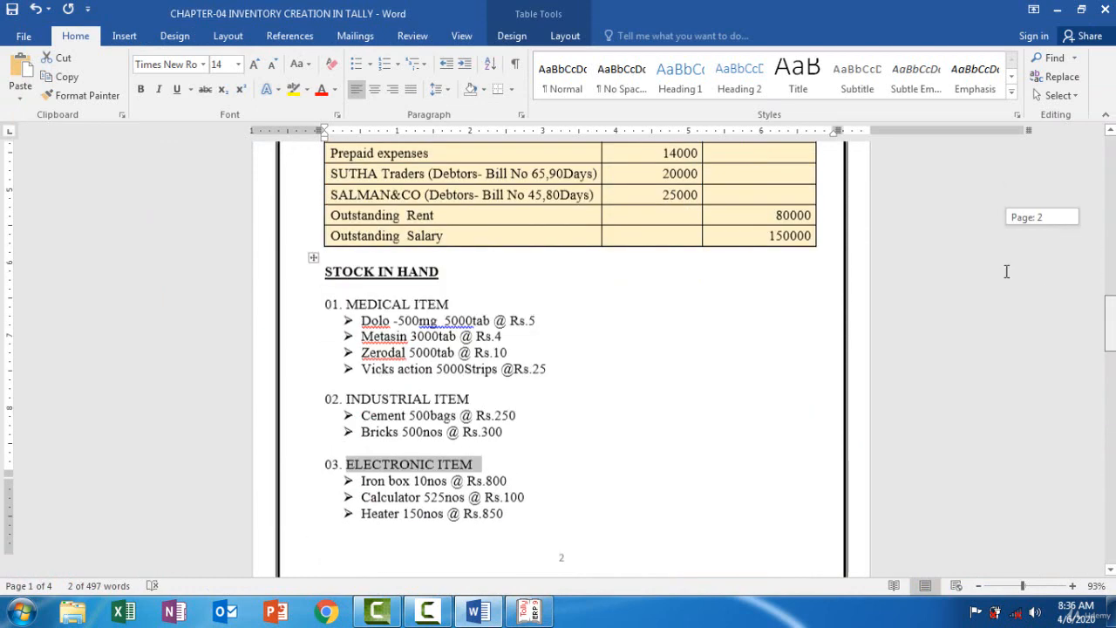
scroll(1006, 271, down, 1)
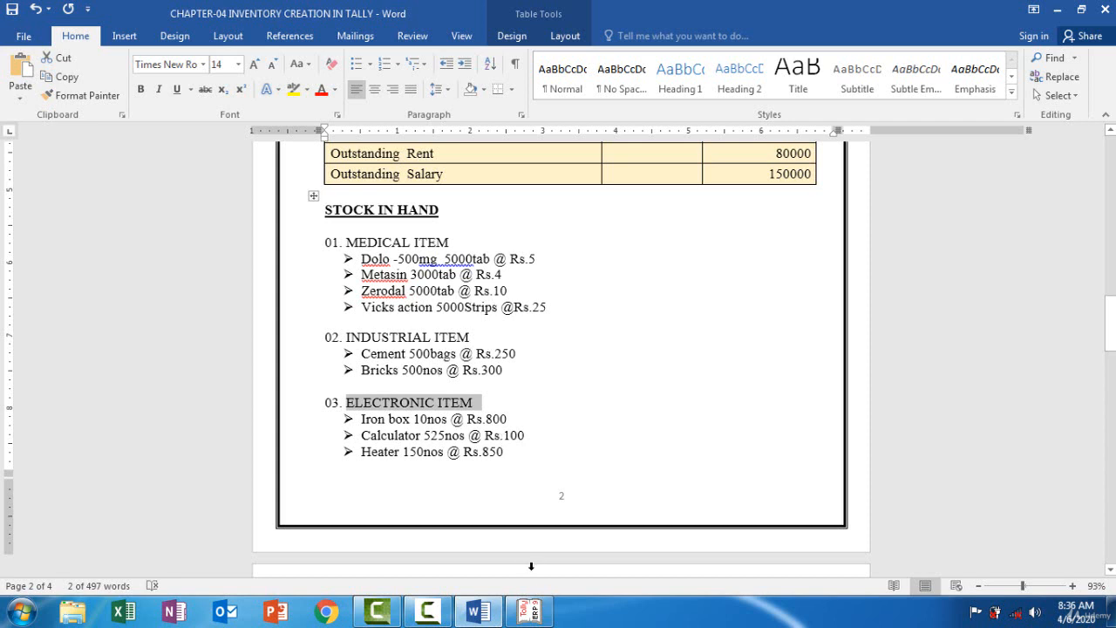
- Leave stock group creation in Tally and start creating a unit of measure from the inventory masters
click(532, 611)
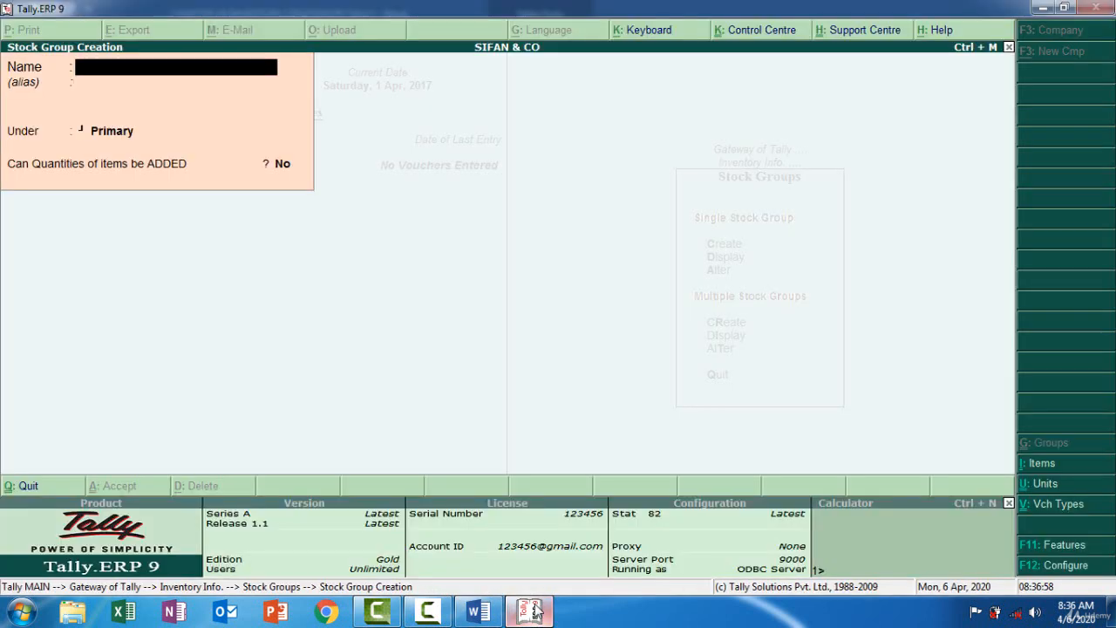
key(Escape)
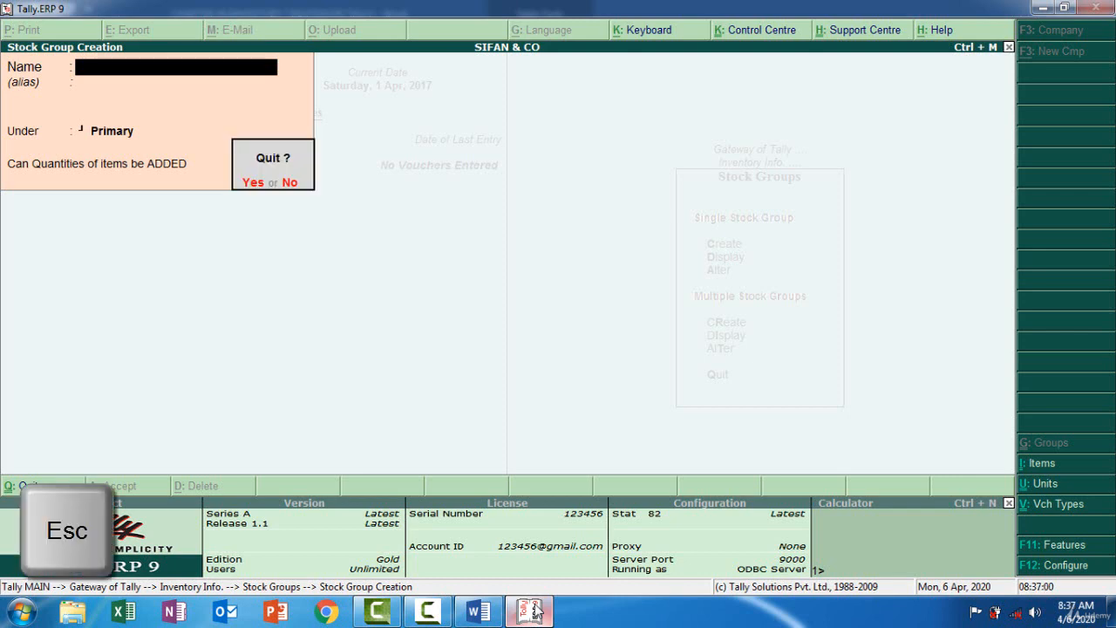
key(Escape)
key(Escape)
key(Escape)
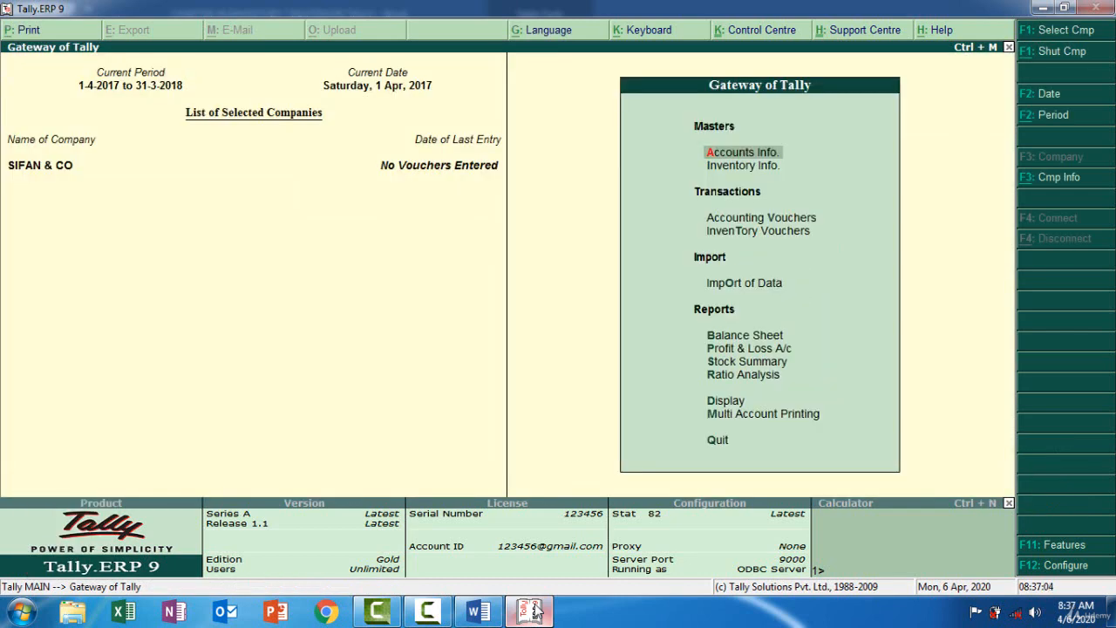
click(757, 167)
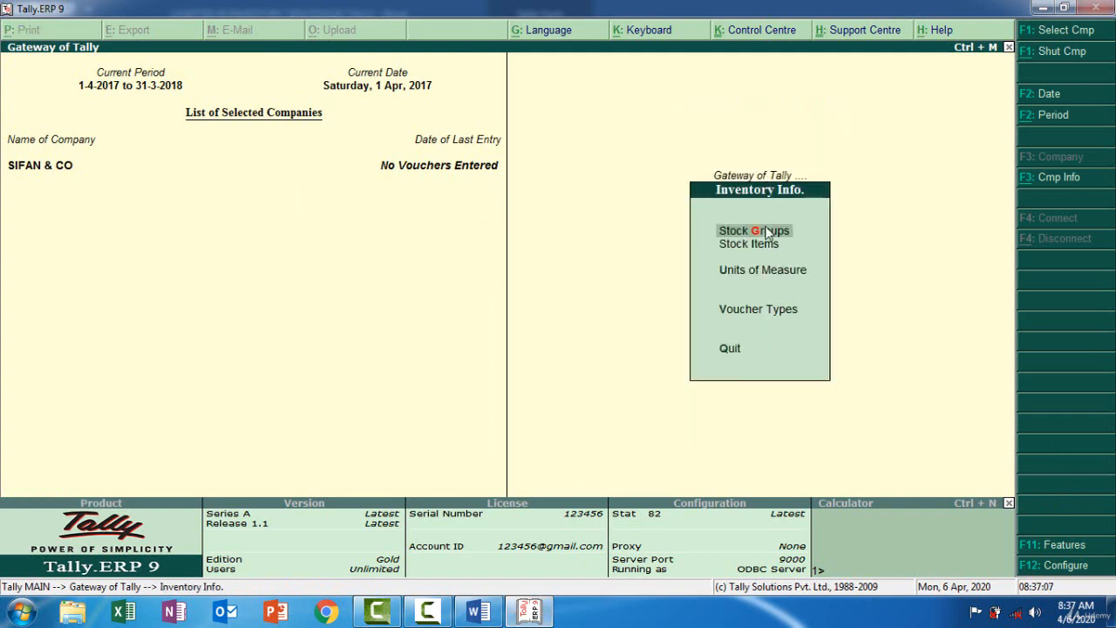
click(759, 272)
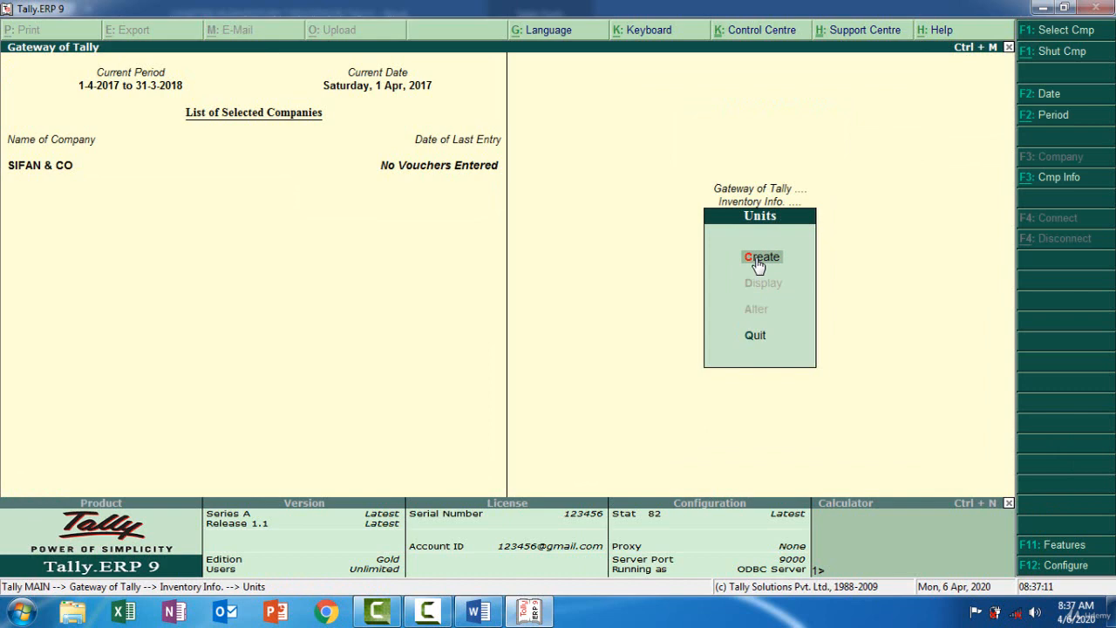
click(759, 262)
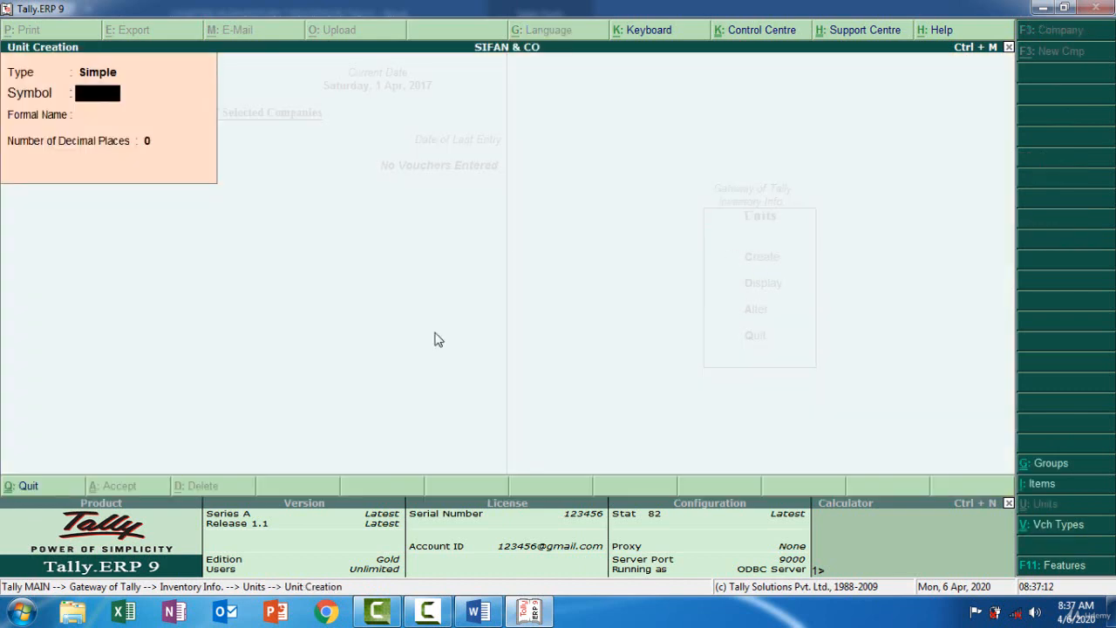
- Check the stock list in Word and enter tabs as the new Tally unit's symbol with Tablet as its formal name
click(530, 610)
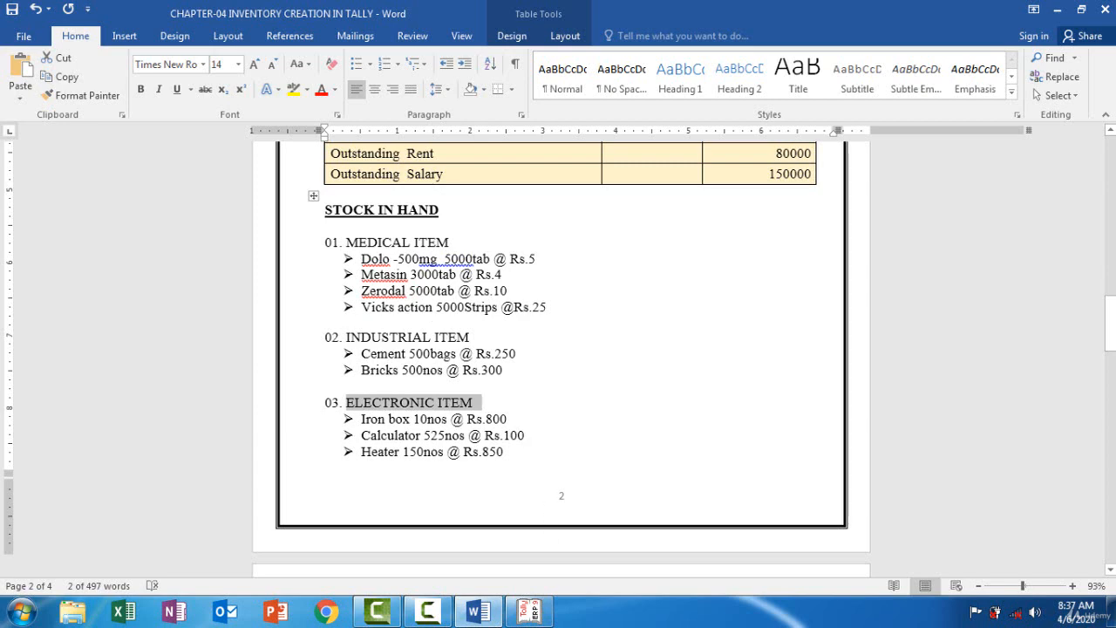
click(529, 610)
text(ta)
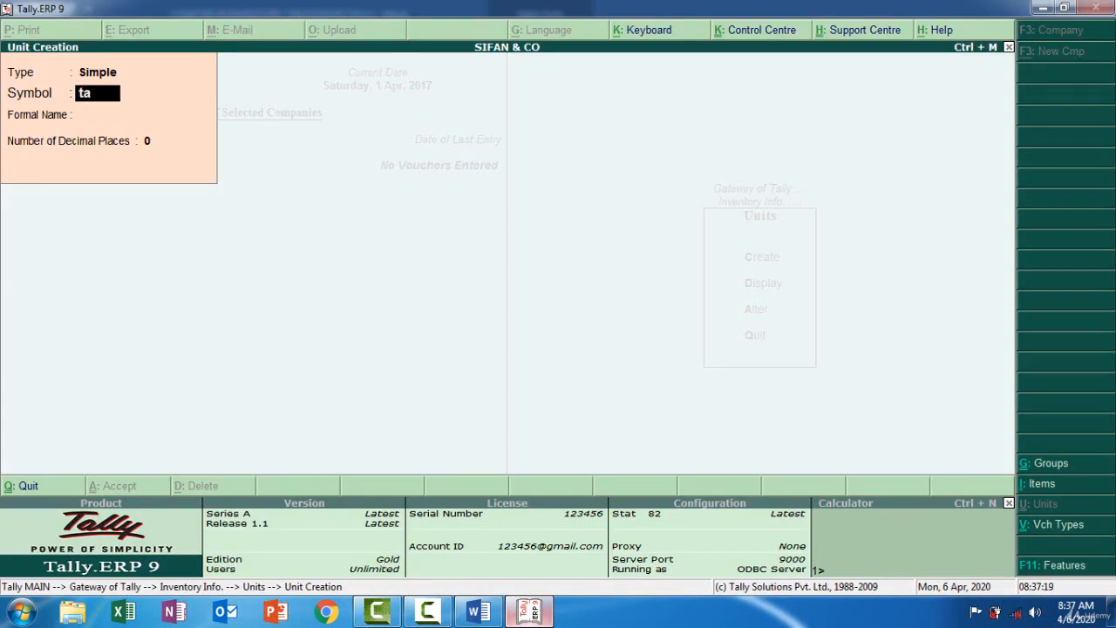
text(bs)
key(Return)
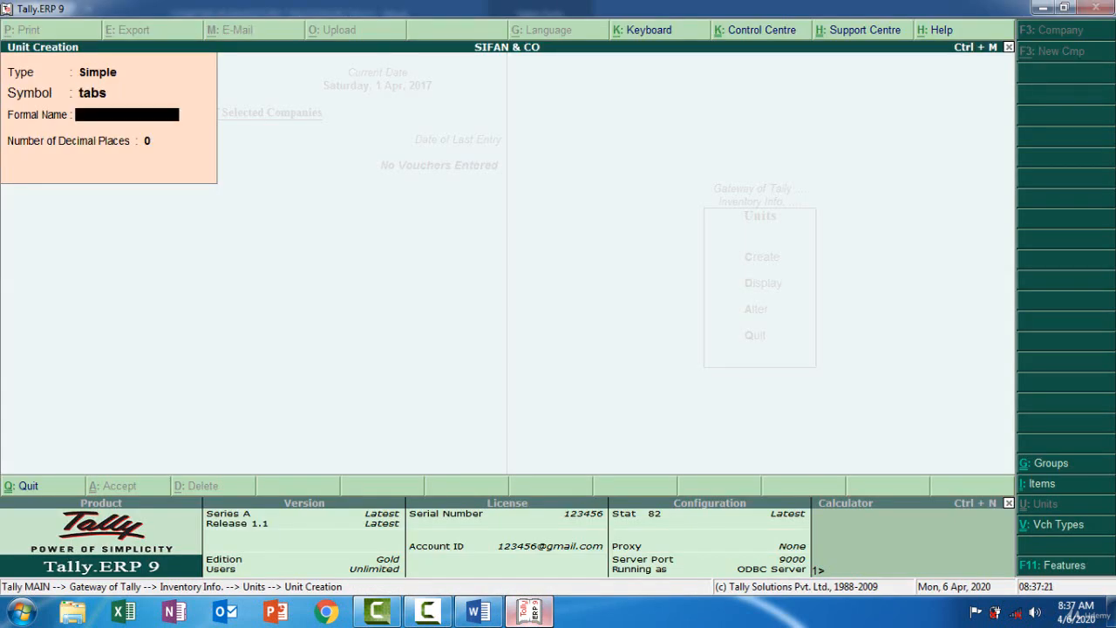
text(Tablets)
key(BackSpace)
key(Return)
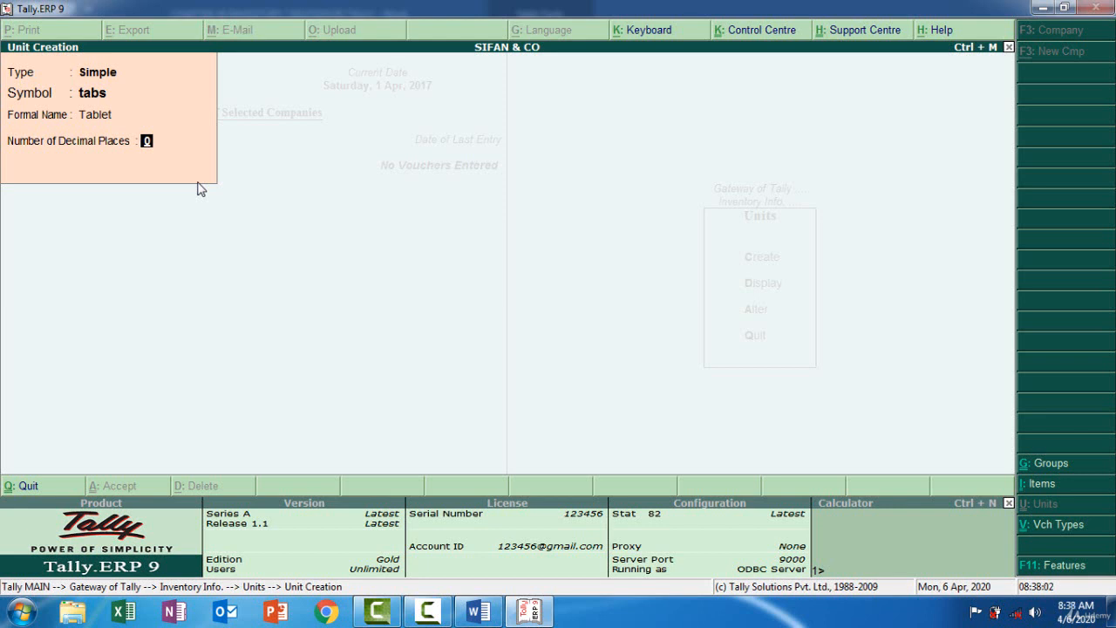
- Try 5 decimal places for the tabs unit, clear that entry, and save the unit
text(5)
key(Return)
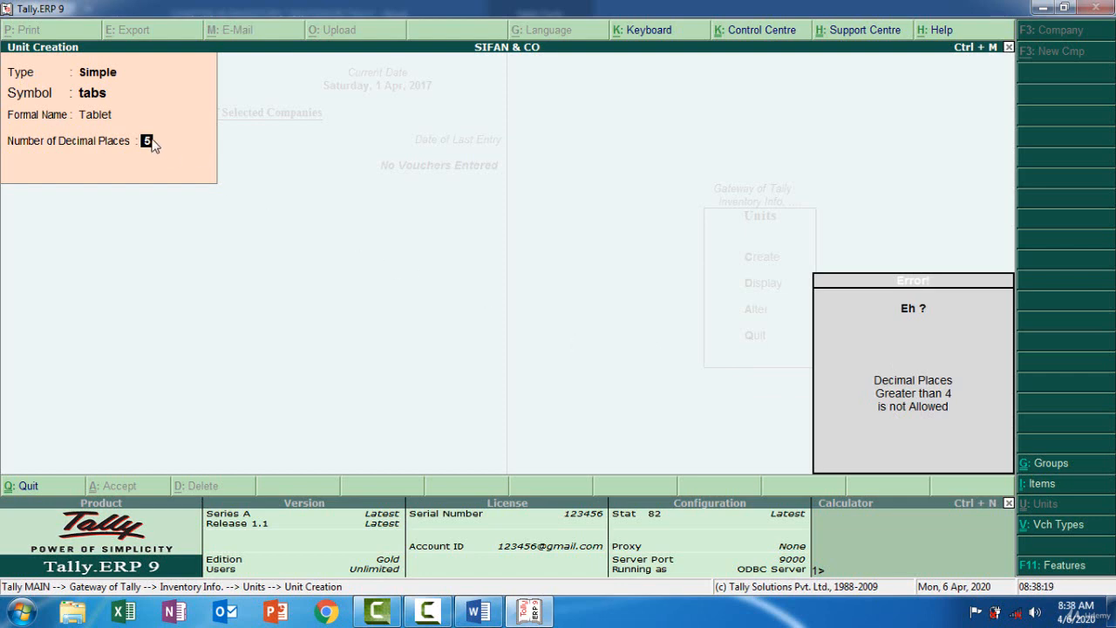
key(BackSpace)
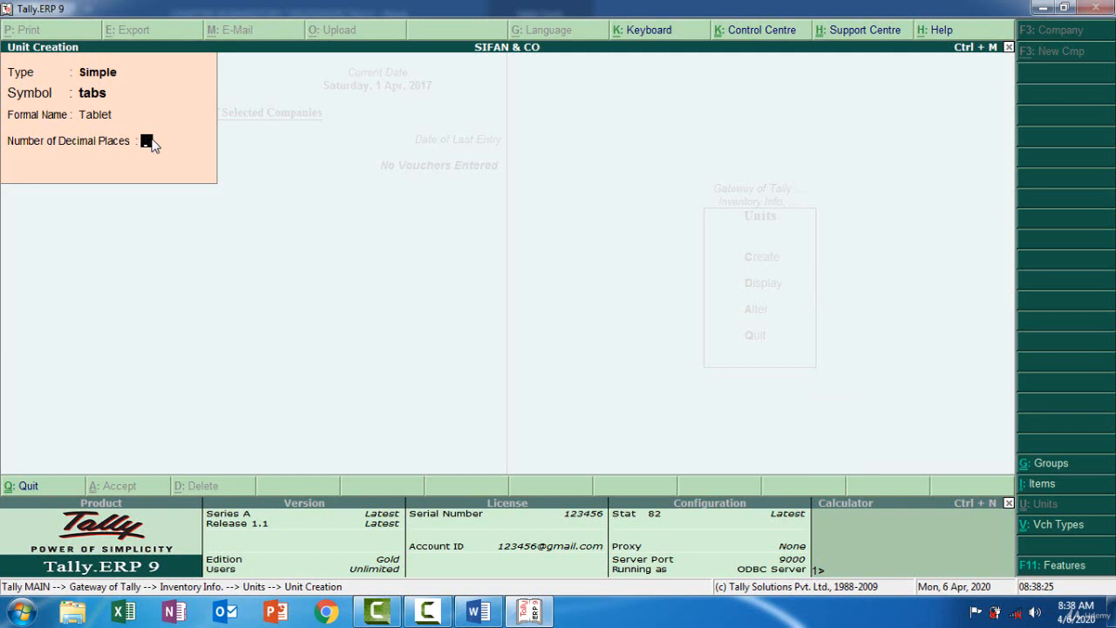
key(Return)
key(Return)
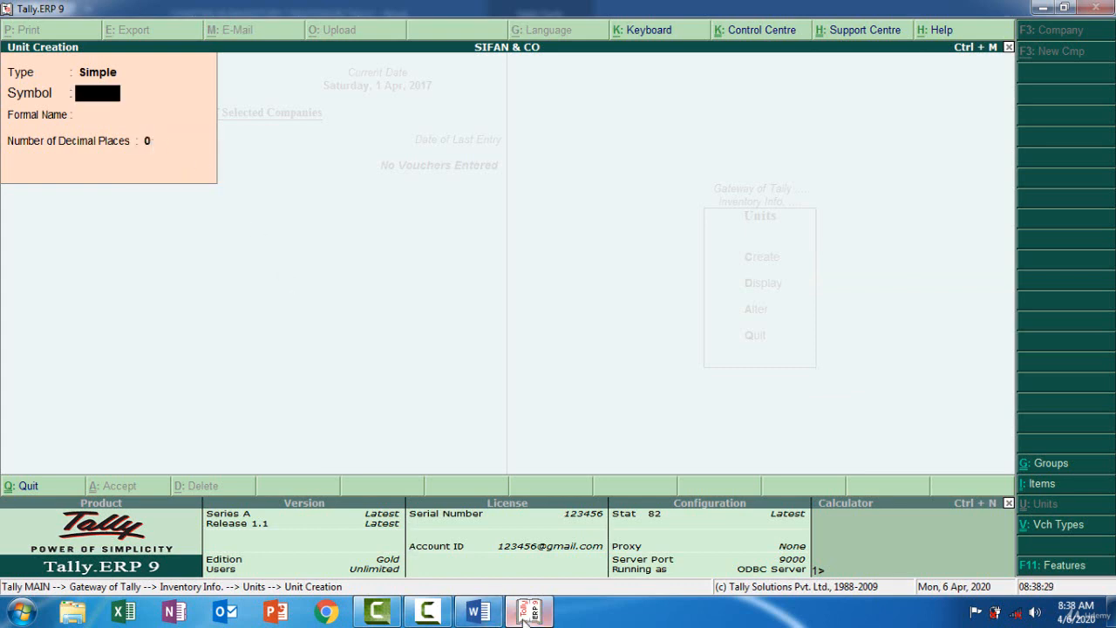
- Check the stock list in Word and create a Tally unit with symbol strips and formal name Strip
click(481, 610)
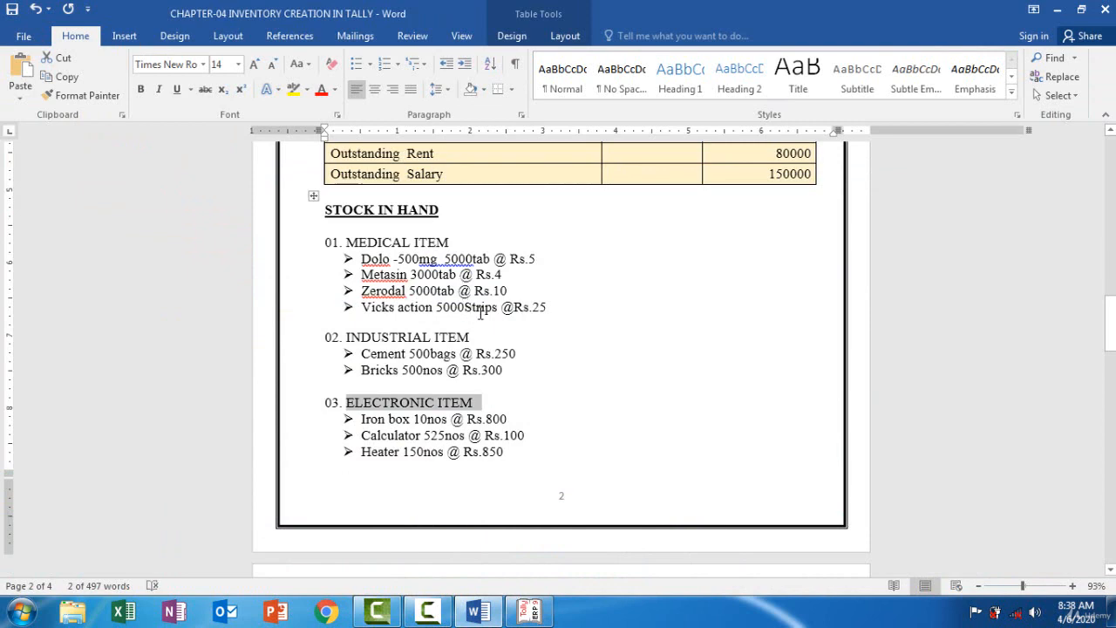
click(526, 614)
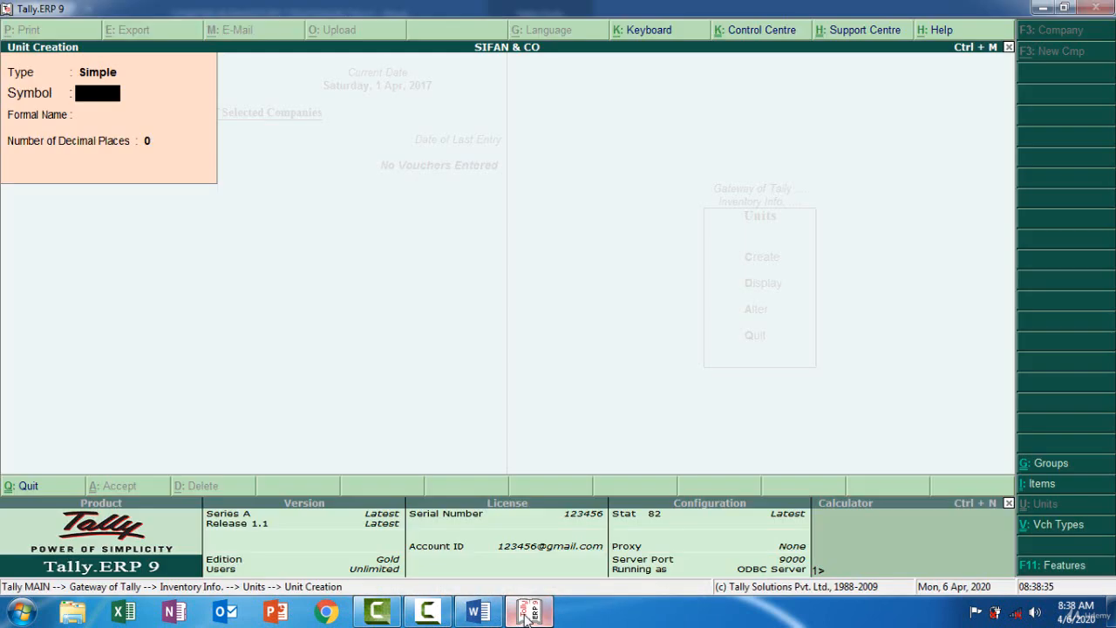
text(strips)
key(Return)
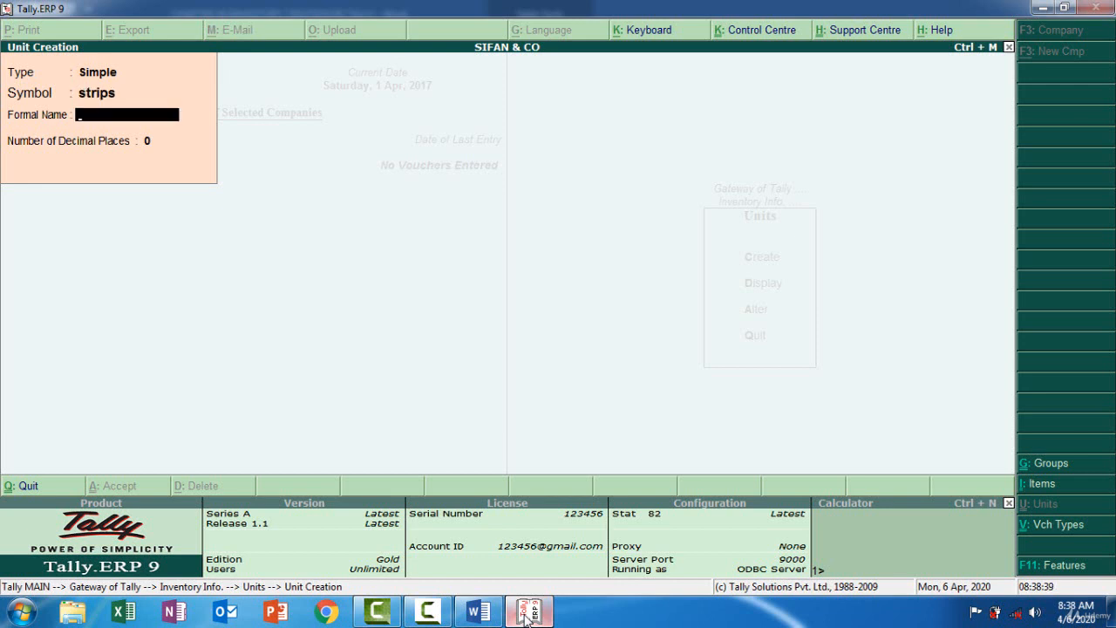
text(St)
key(Return)
key(Return)
key(Return)
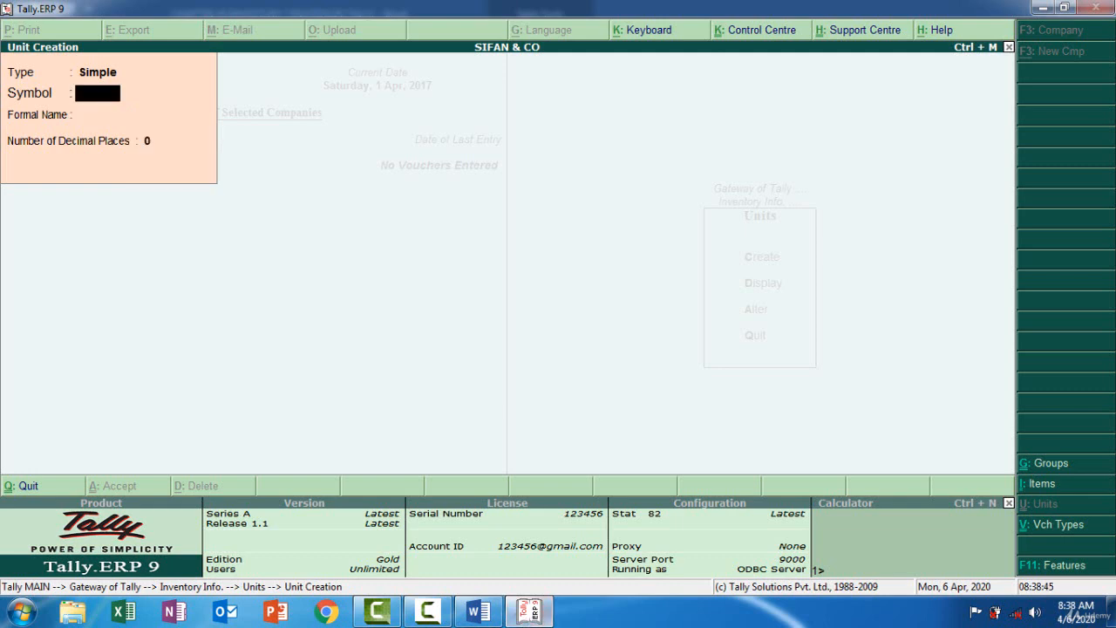
- Look up the cement unit in the Word list and create a Tally unit with symbol bags and formal name Bag
click(528, 621)
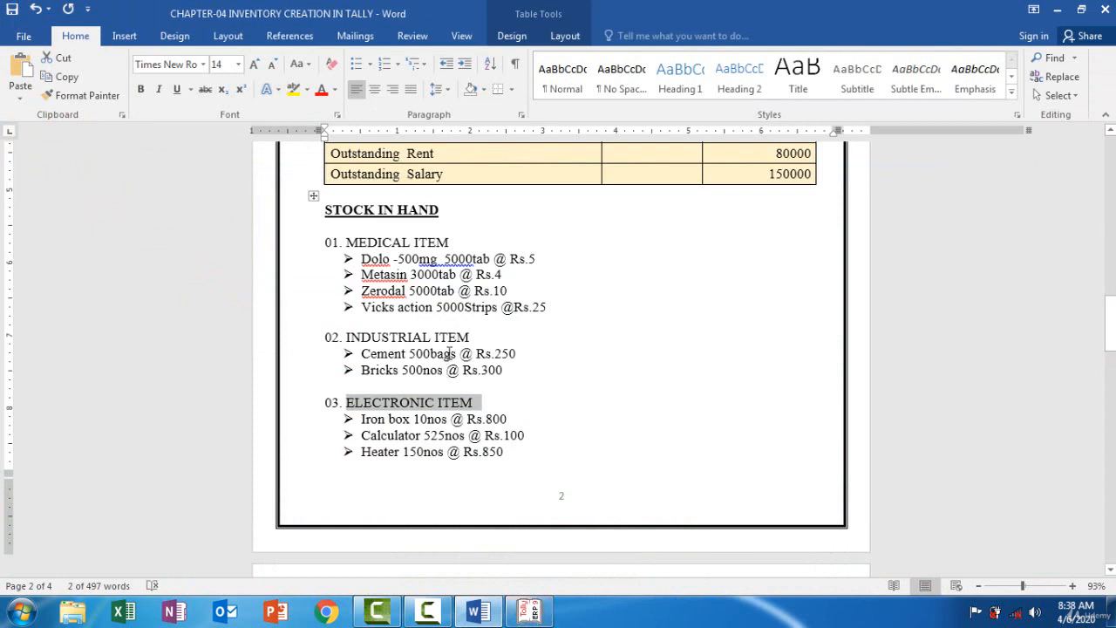
click(531, 611)
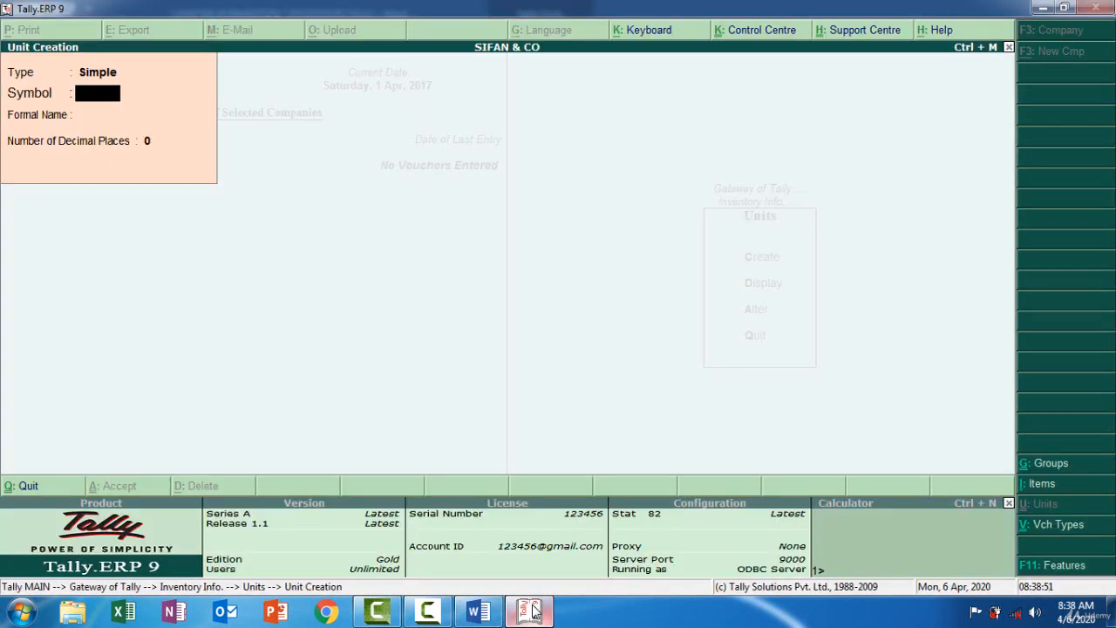
text(bags)
key(Return)
text(Bag)
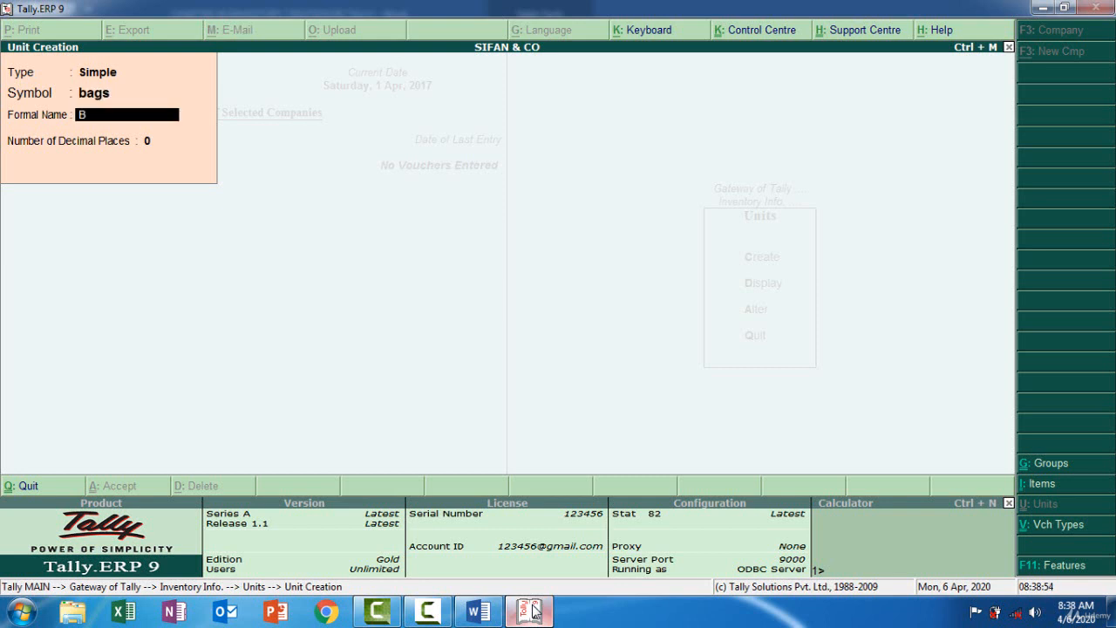
key(Return)
key(Return)
key(Return)
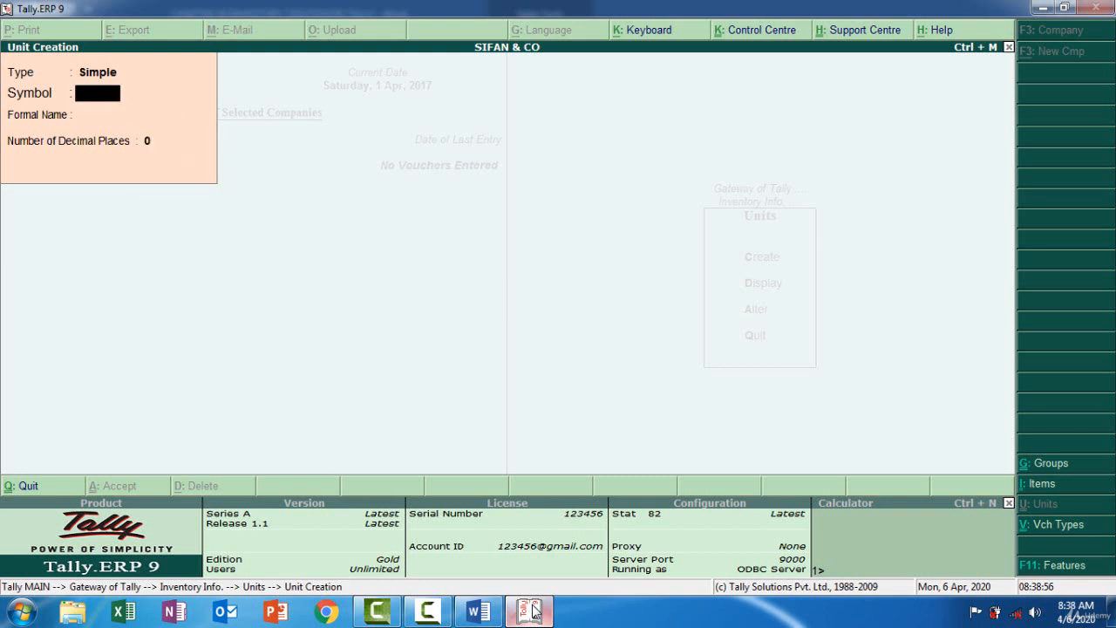
- Check the remaining items in Word and create a Tally unit with symbol nos and formal name Number
click(534, 610)
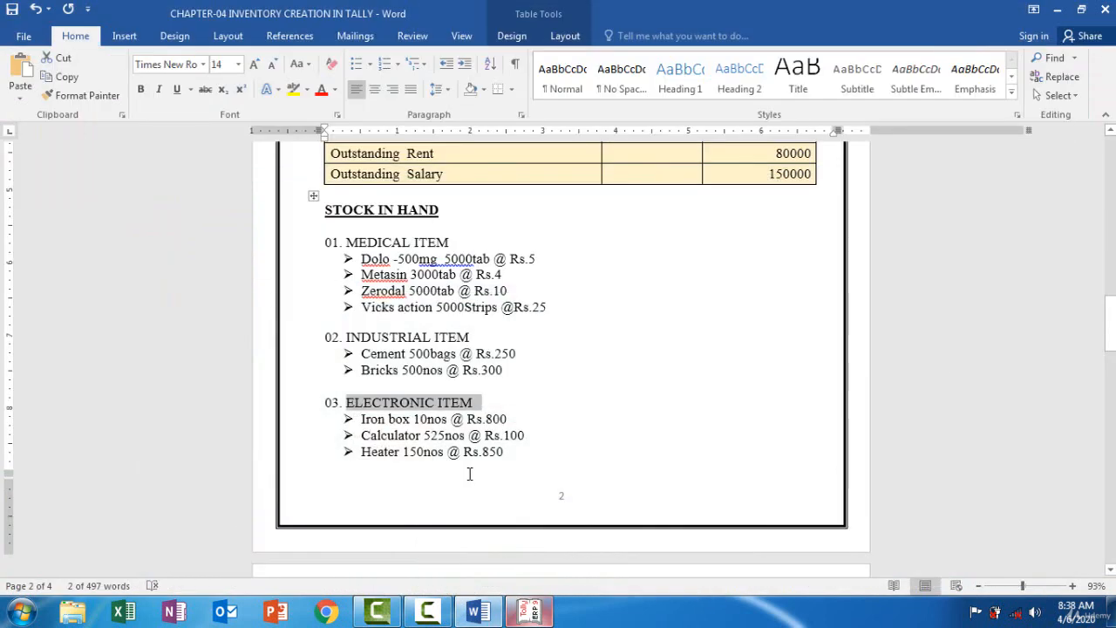
click(533, 612)
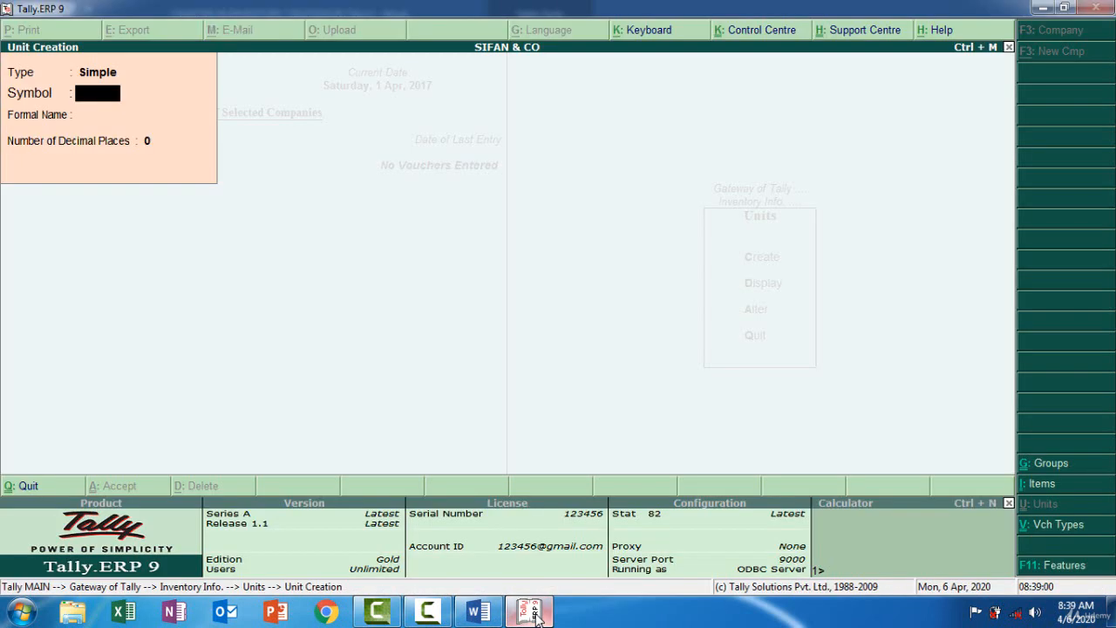
text(nos)
key(Return)
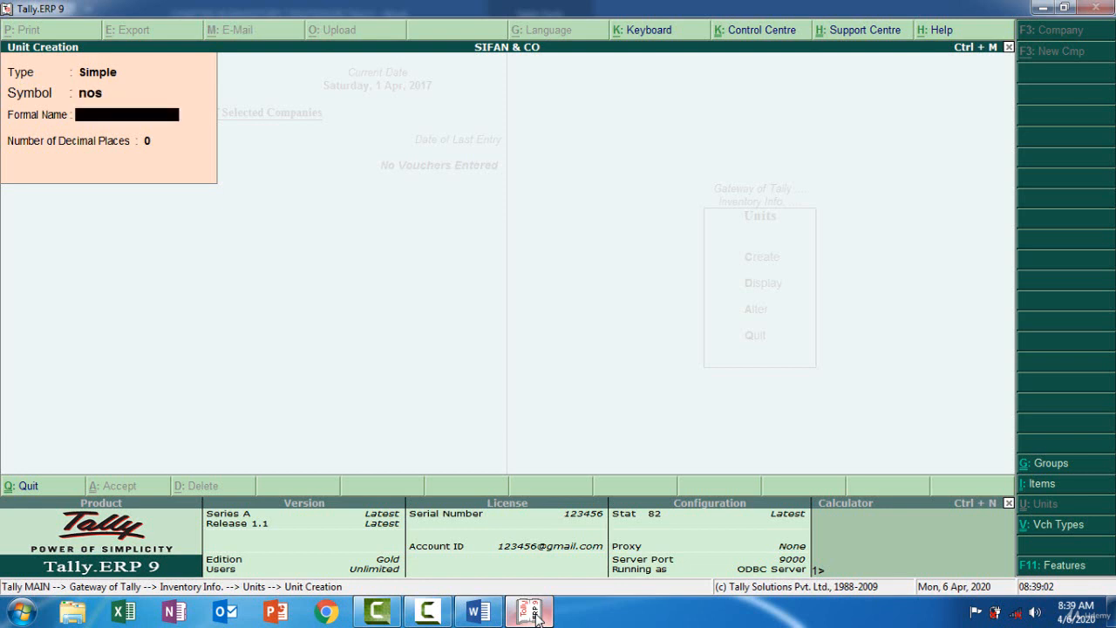
key(Return)
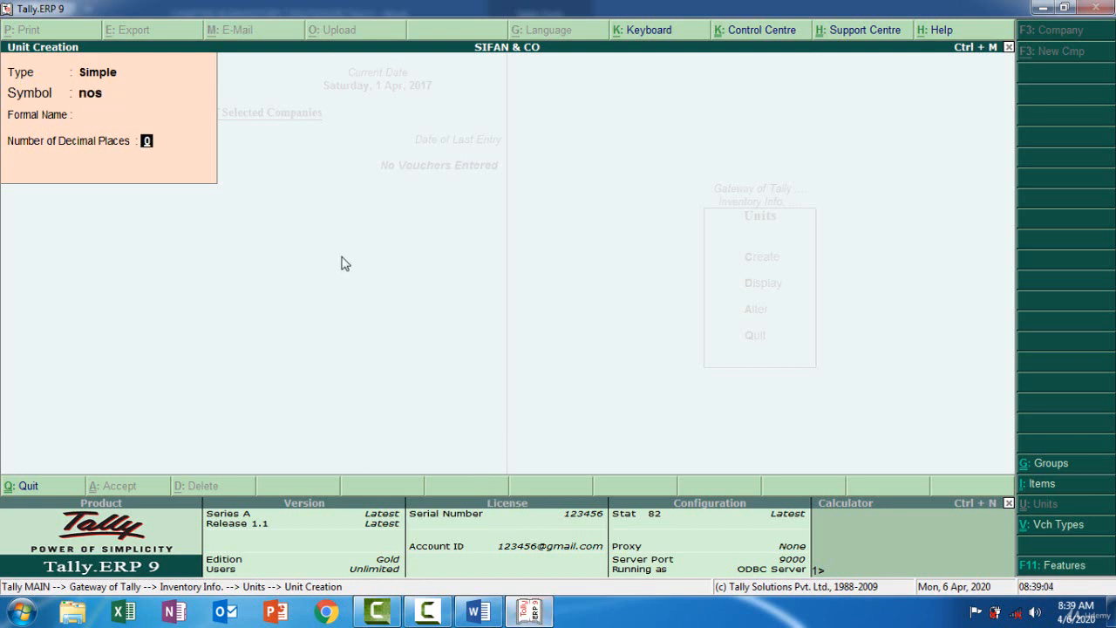
click(101, 118)
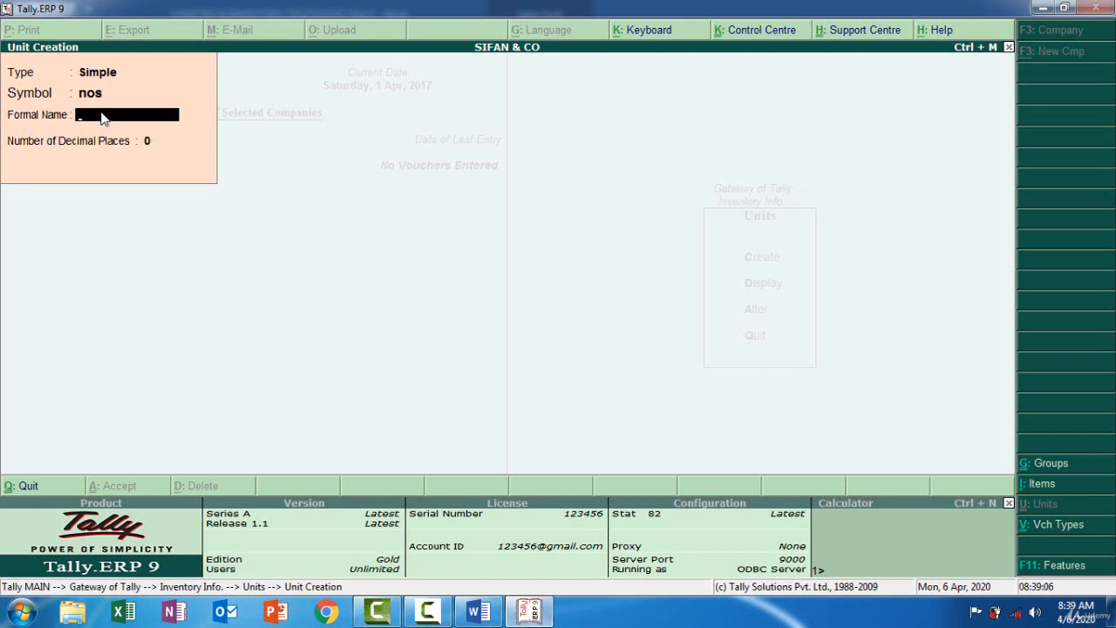
text(Number)
key(Return)
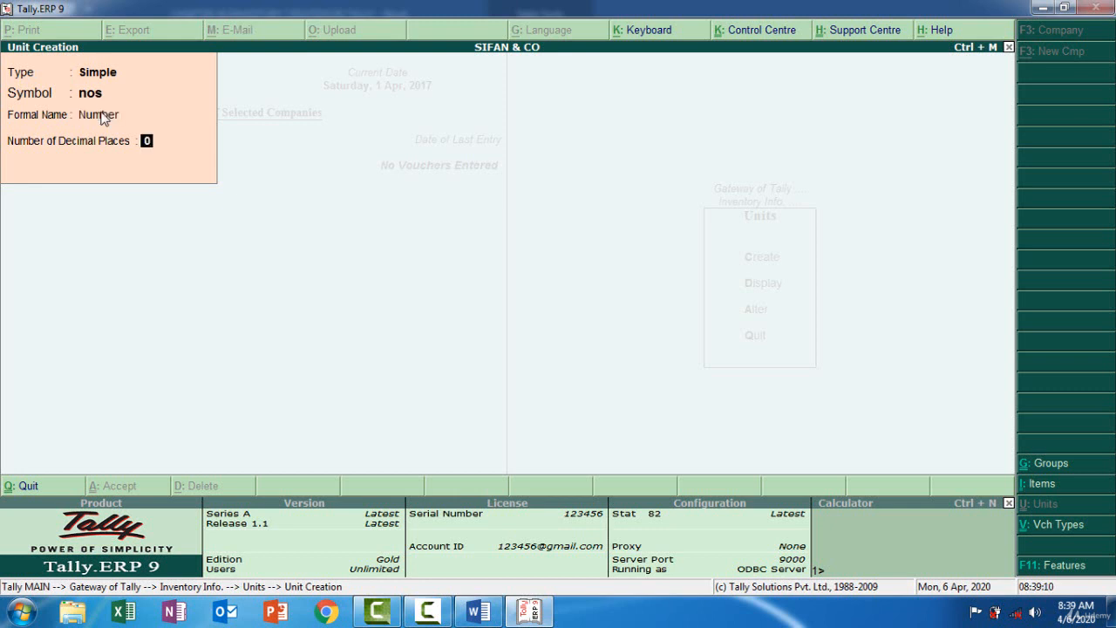
key(Return)
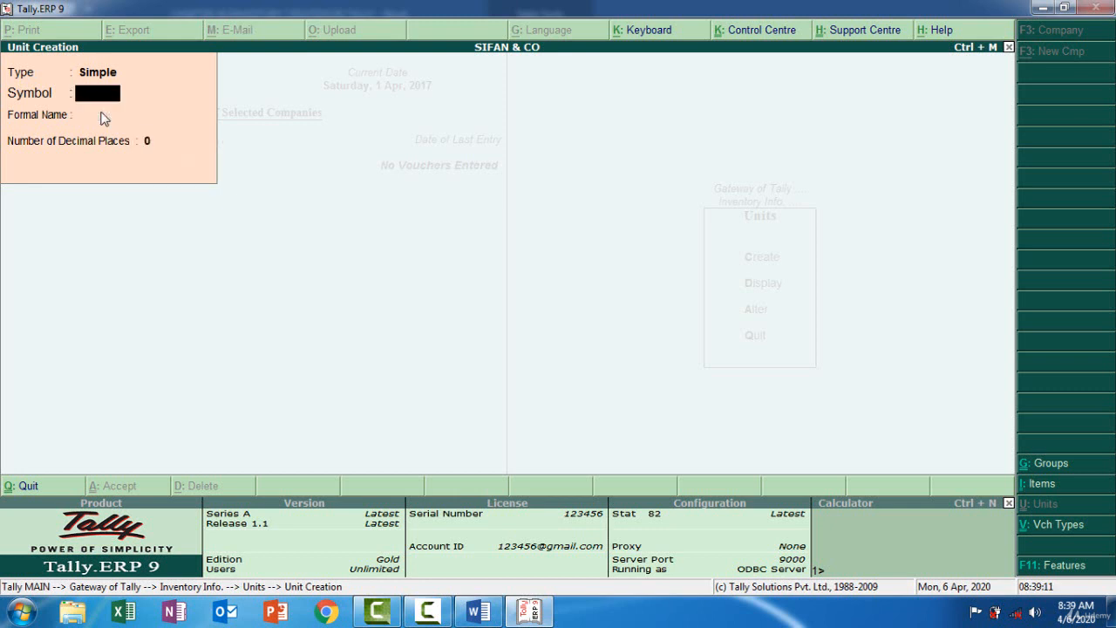
- Consult the Word notes on stock items and start creating a single stock item from Tally's inventory masters
click(542, 608)
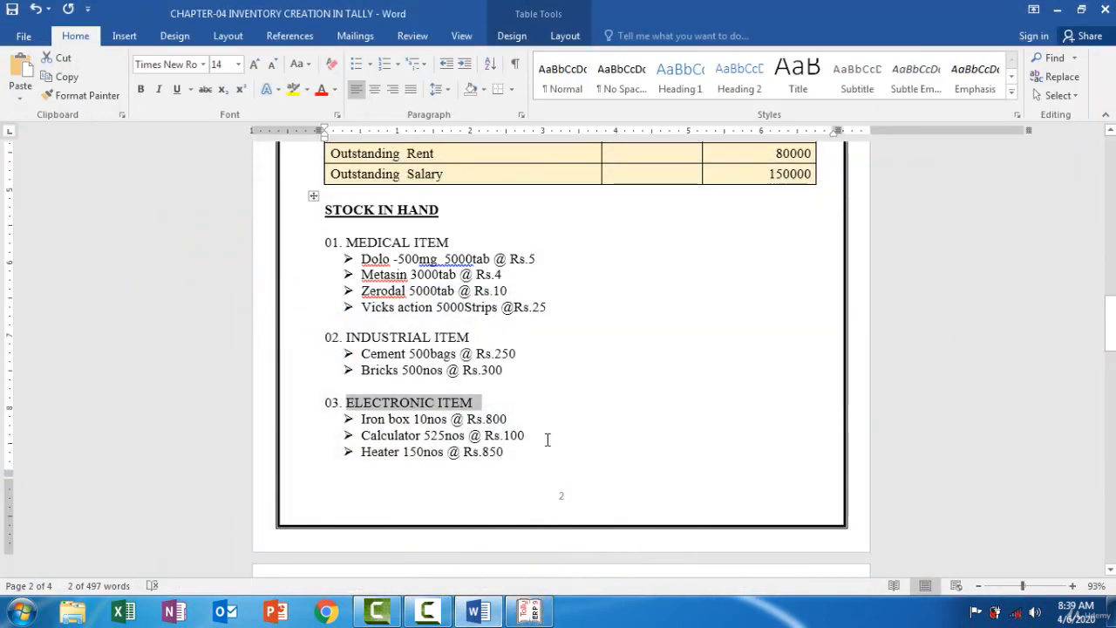
drag(1110, 324, 1110, 184)
scroll(670, 356, down, 4)
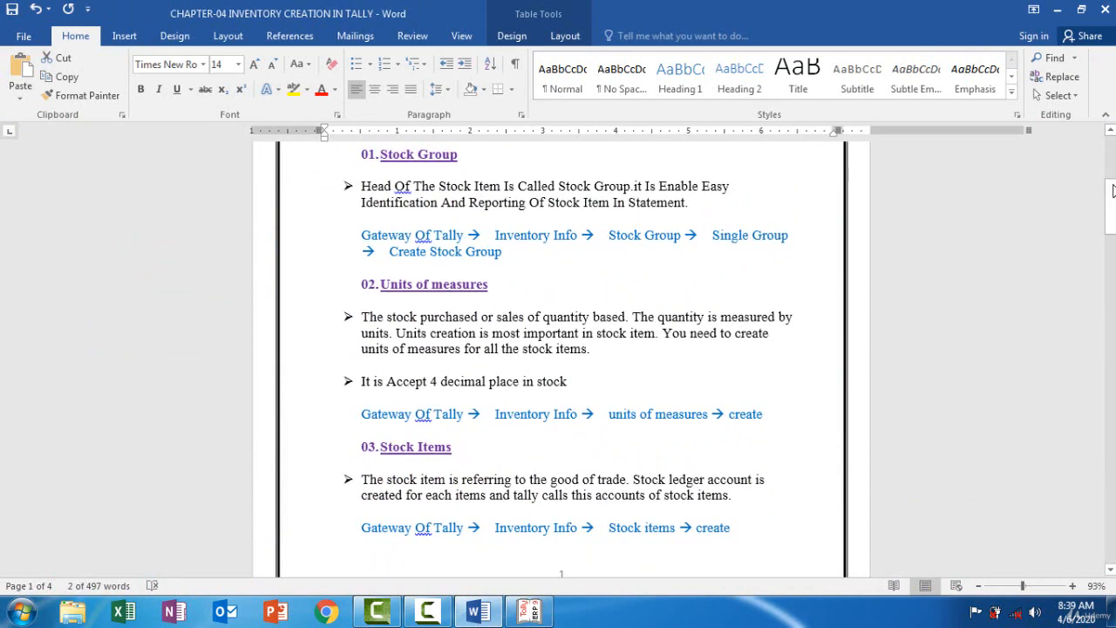
scroll(1113, 191, down, 15)
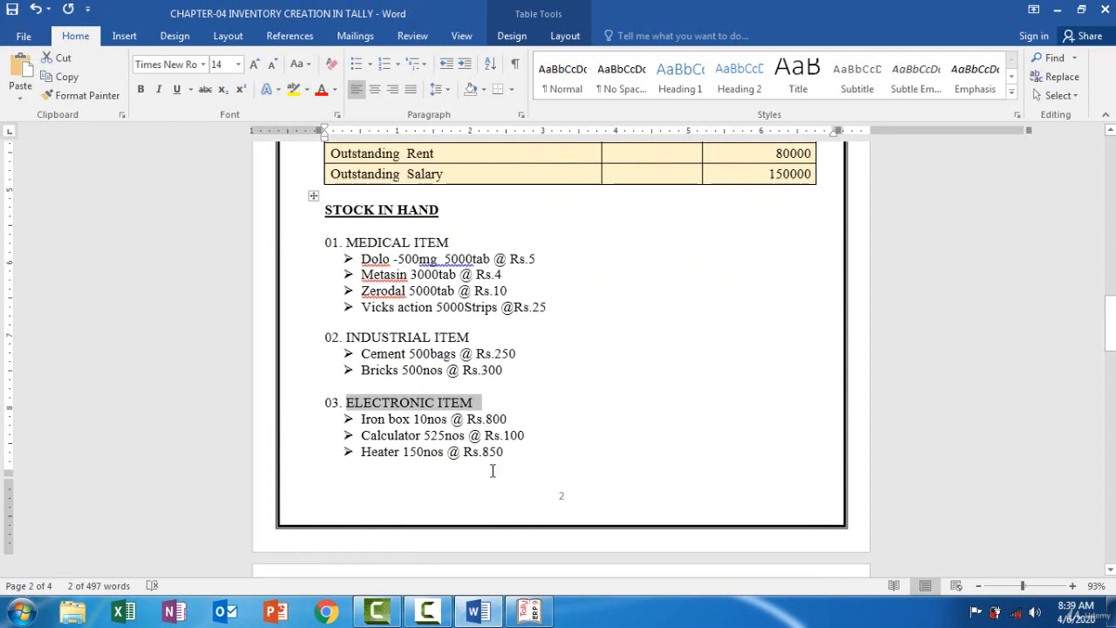
click(523, 610)
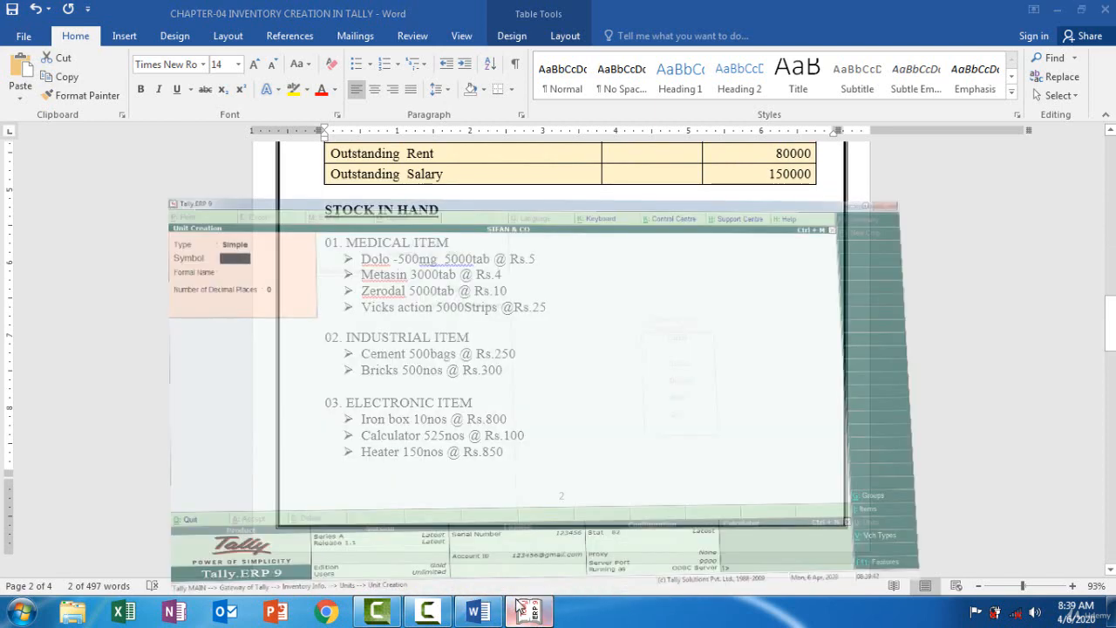
key(Escape)
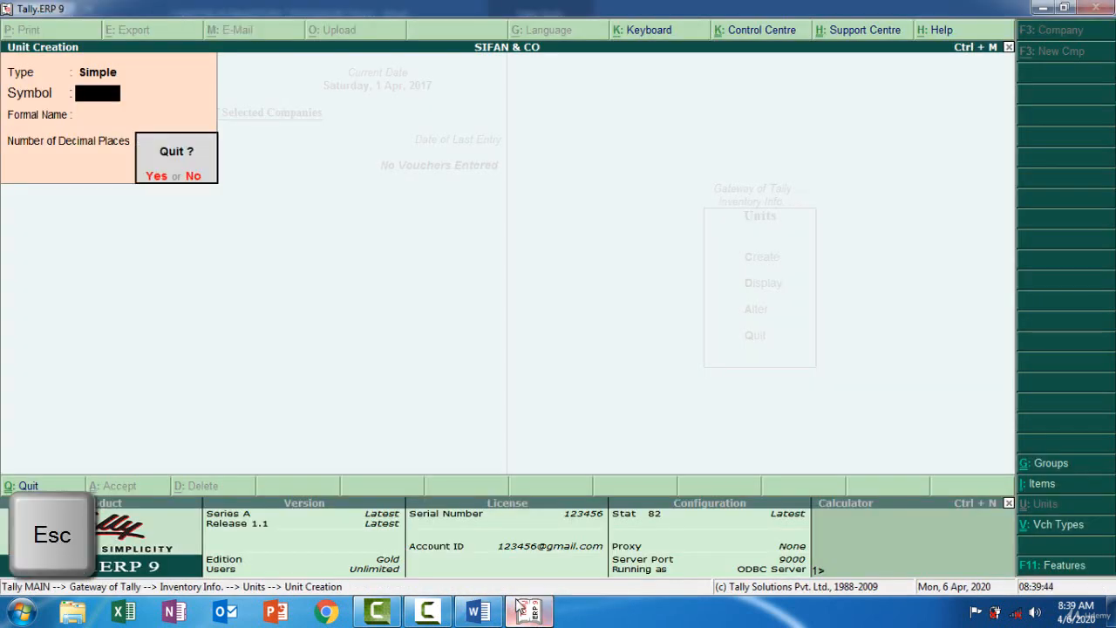
key(Escape)
key(Escape)
key(Escape)
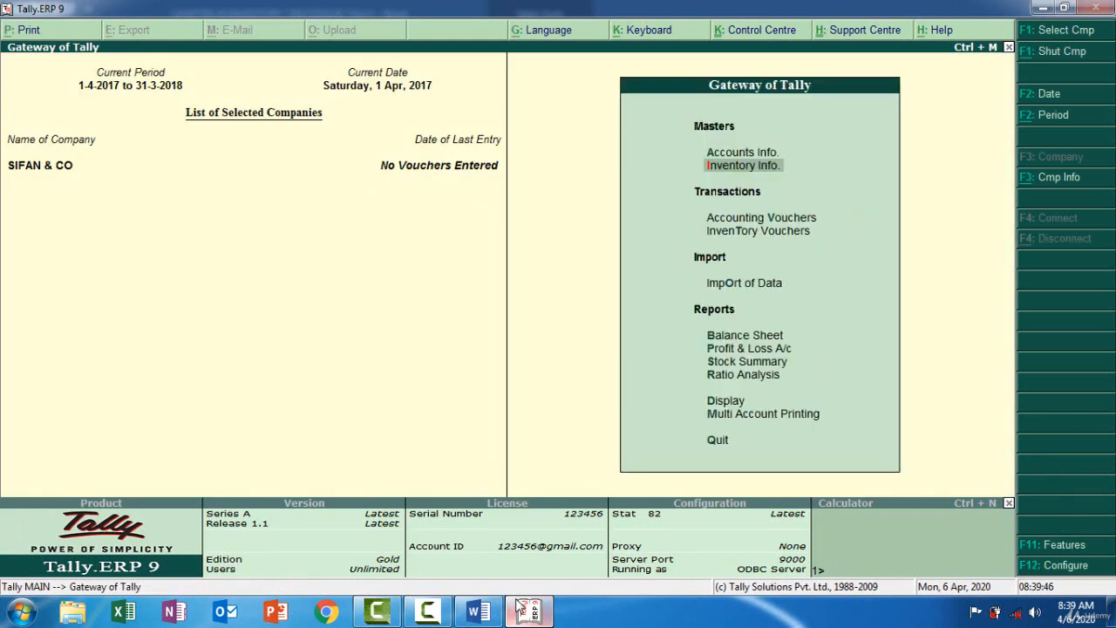
key(Return)
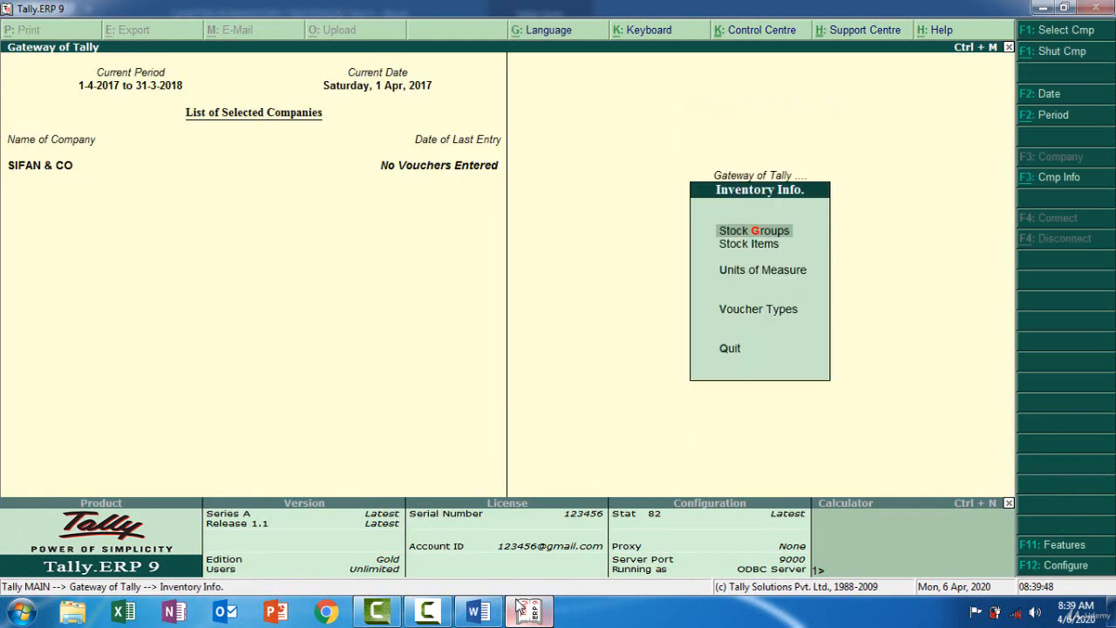
key(Down)
key(Return)
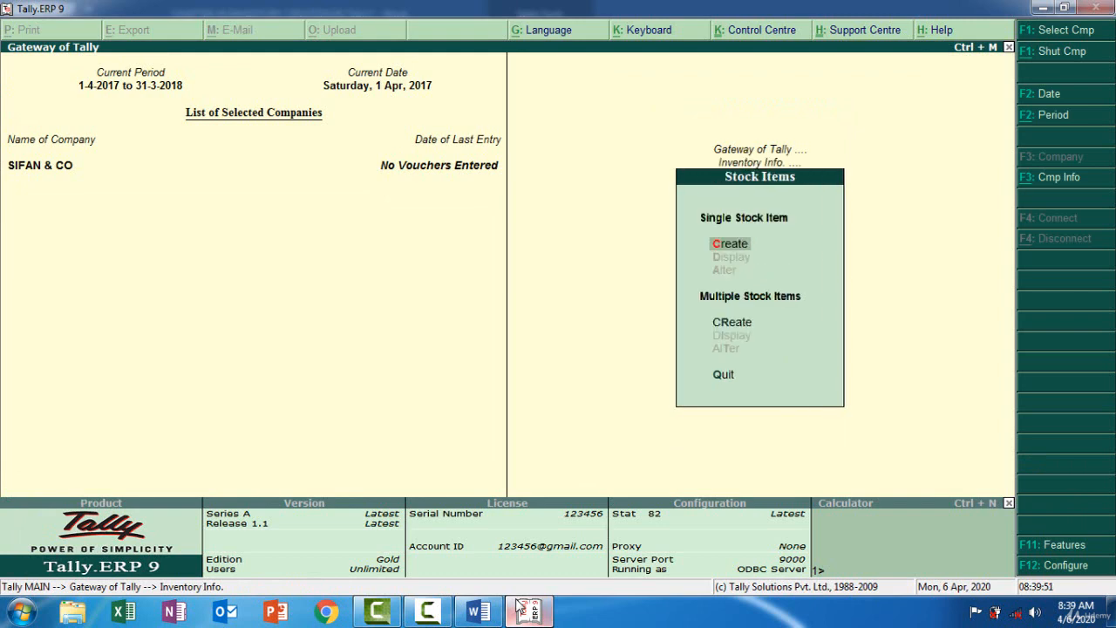
key(Return)
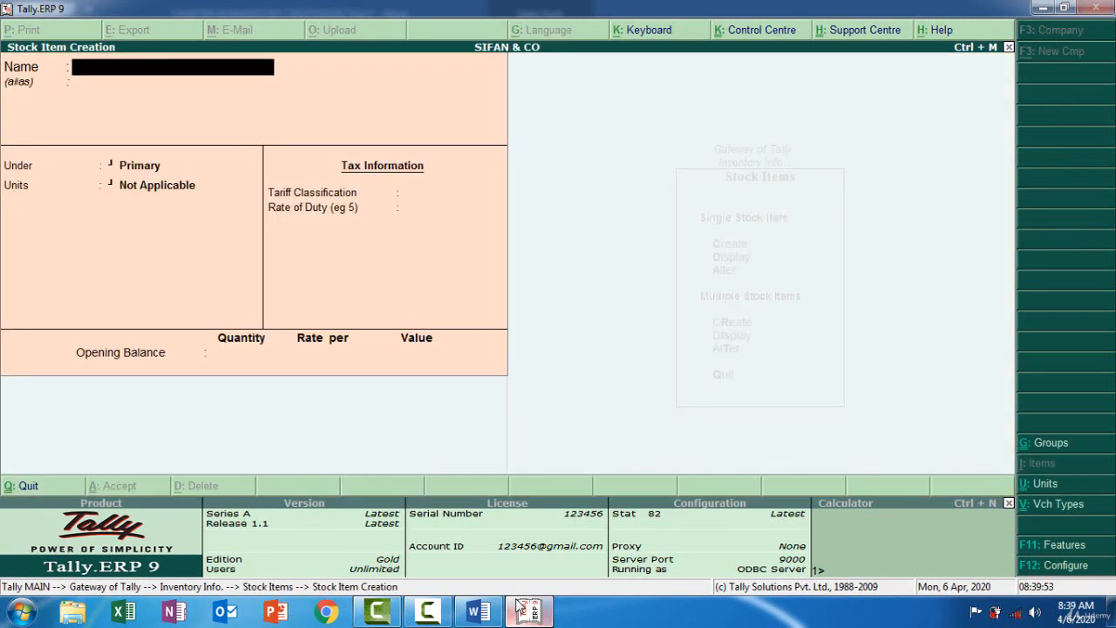
- Check the Word stock list and name the new Tally stock item Dolo under the MEDICAL ITEM group
click(532, 613)
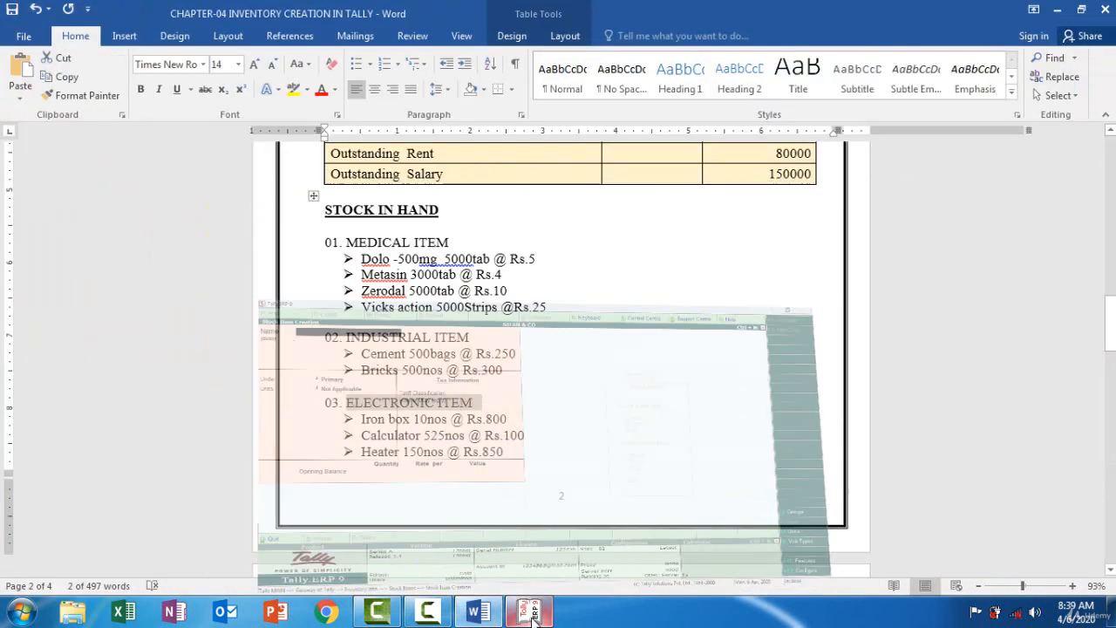
click(532, 613)
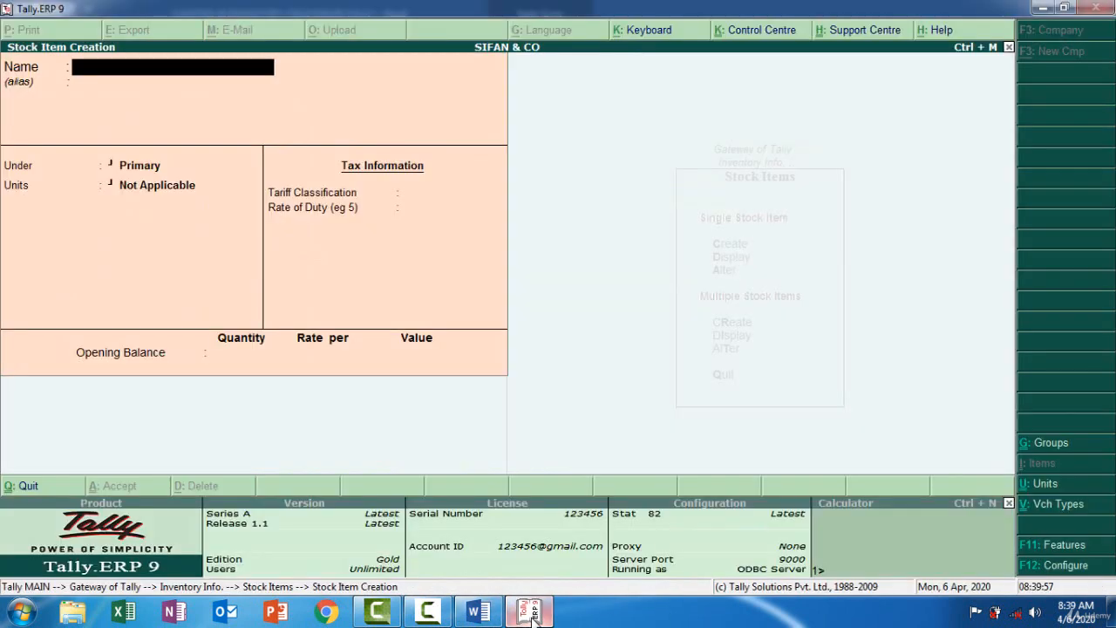
text(Dolo)
key(Return)
key(Return)
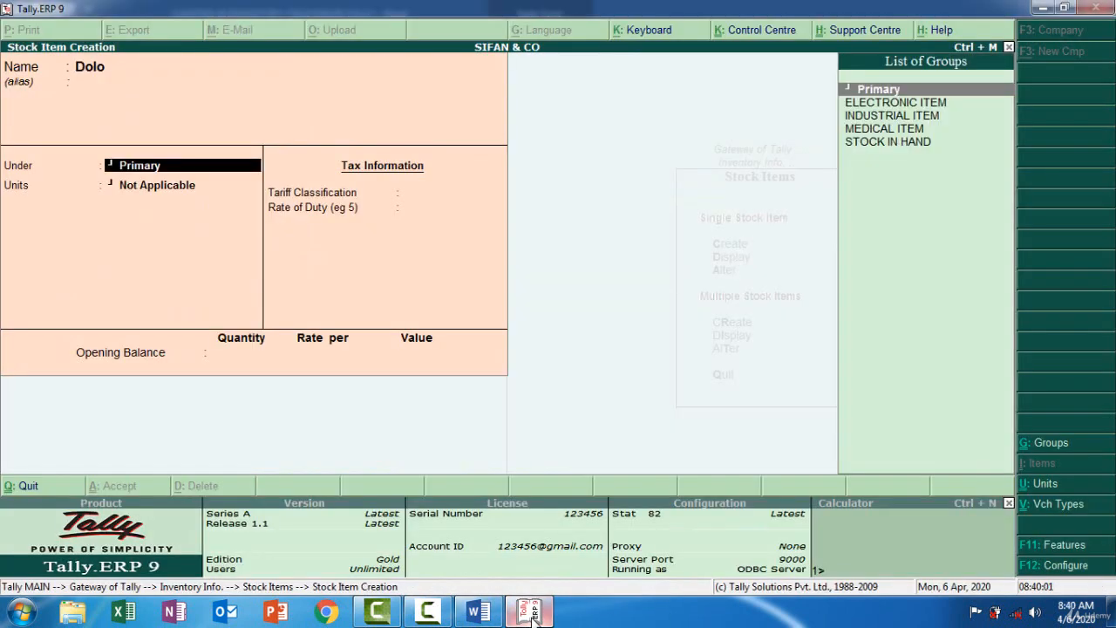
key(Down)
key(Down)
key(Down)
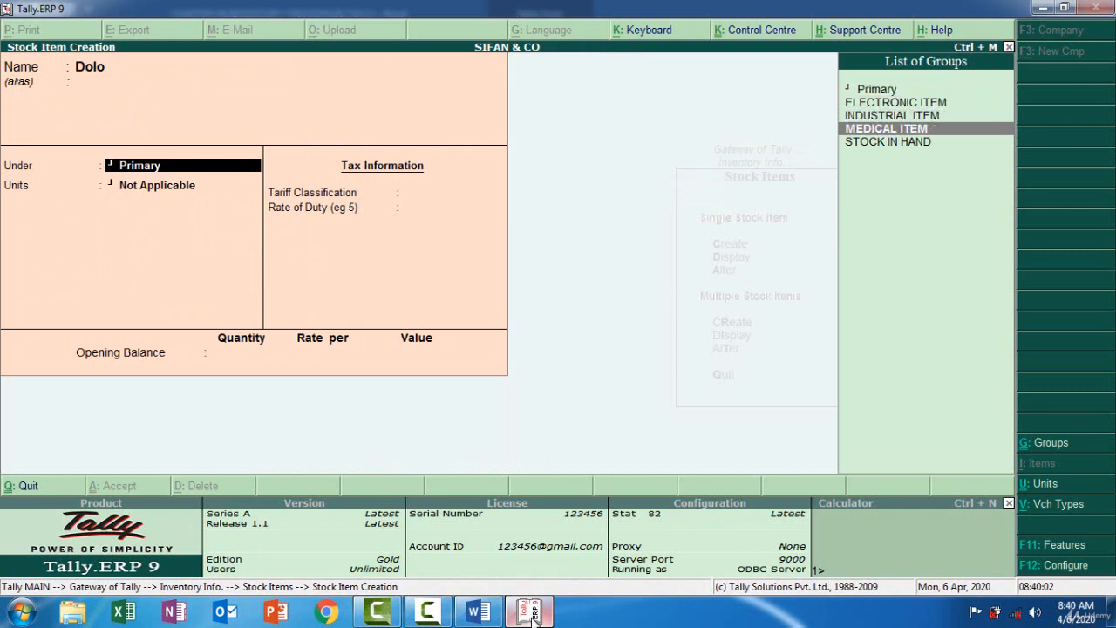
key(Return)
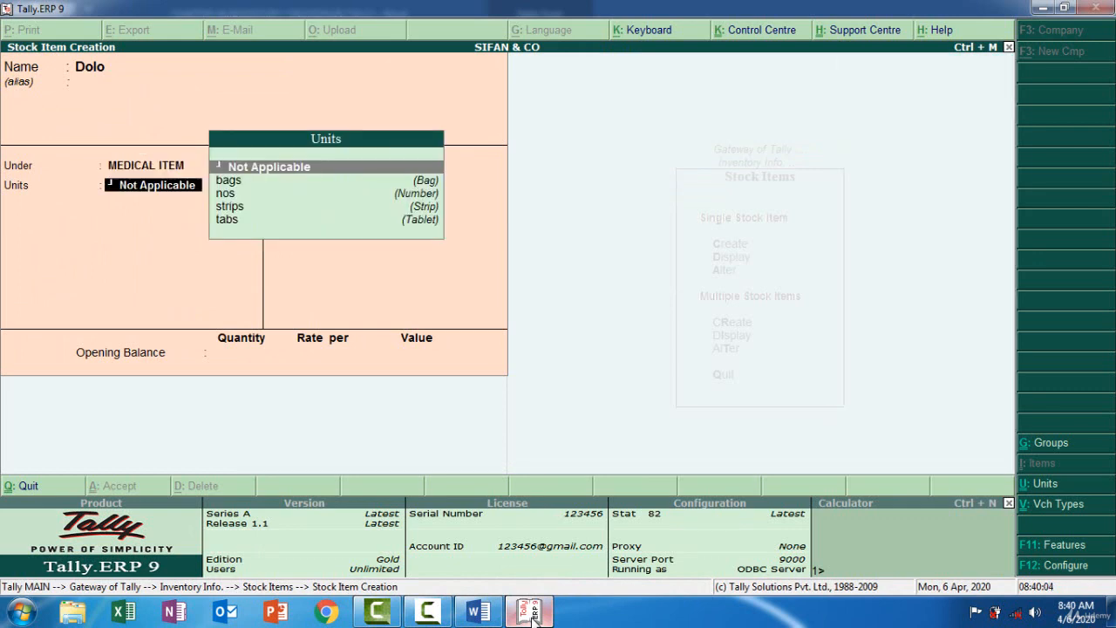
- Assign tabs as Dolo's unit and accept the default tariff classification and rate of duty
key(Down)
key(Down)
key(Down)
key(Down)
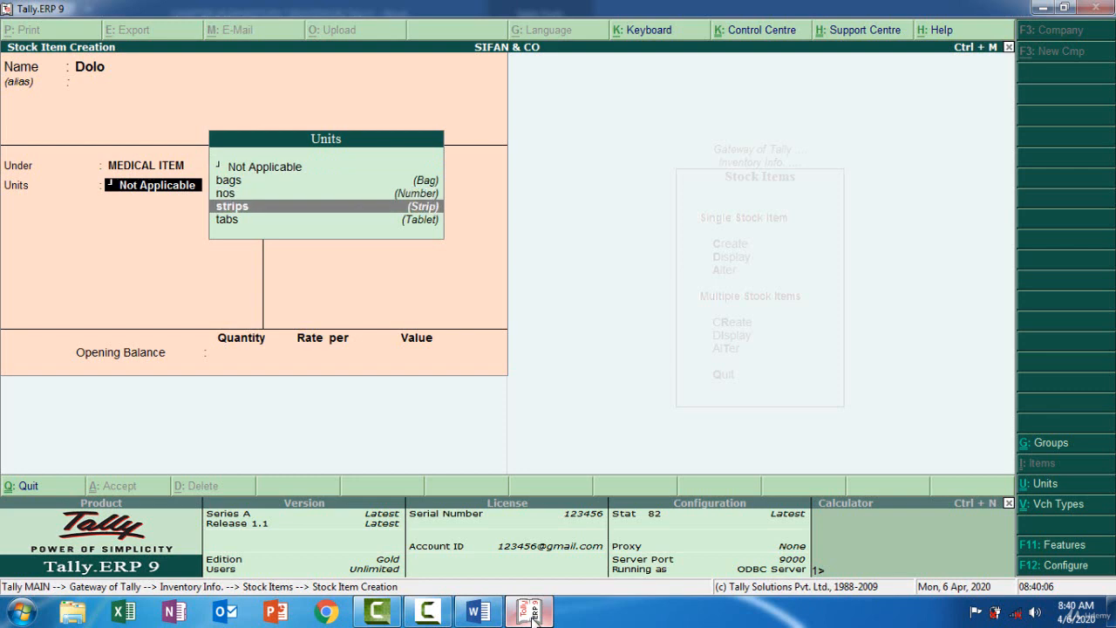
key(Return)
key(Return)
key(Return)
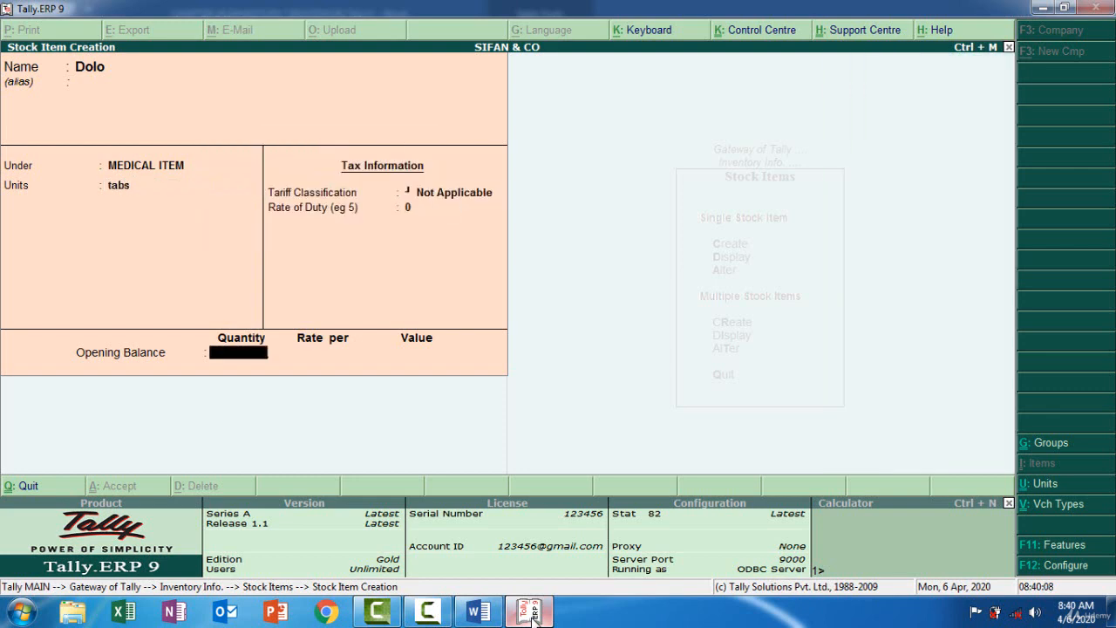
- Check Dolo's stock details in Word, enter its opening balance in Tally as 5000 tabs at rate 5, and save the item
click(532, 612)
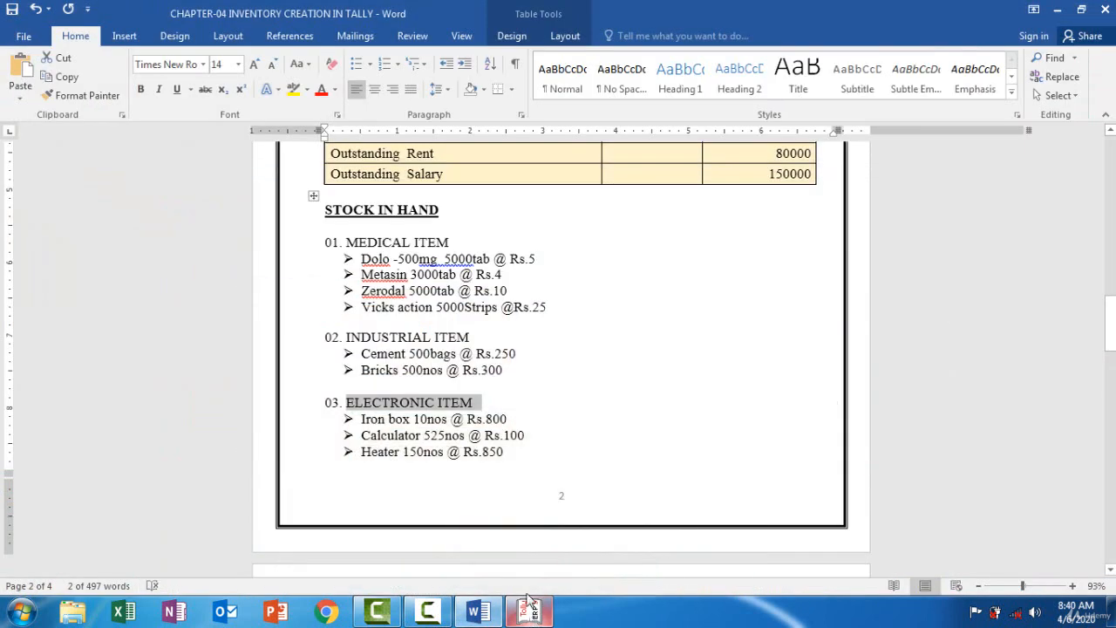
click(403, 259)
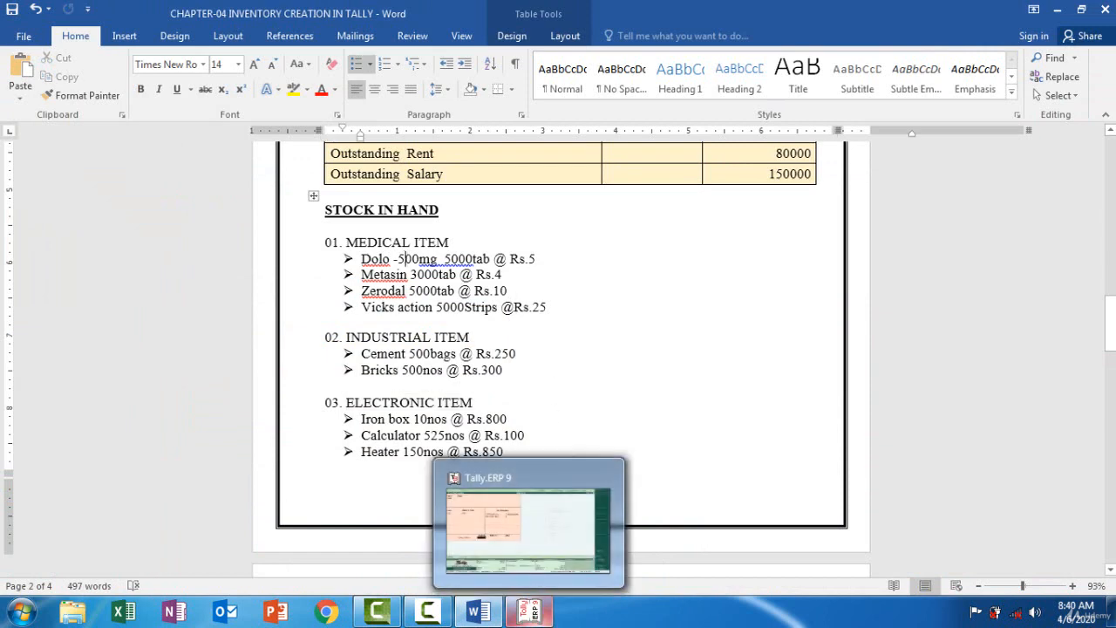
click(532, 612)
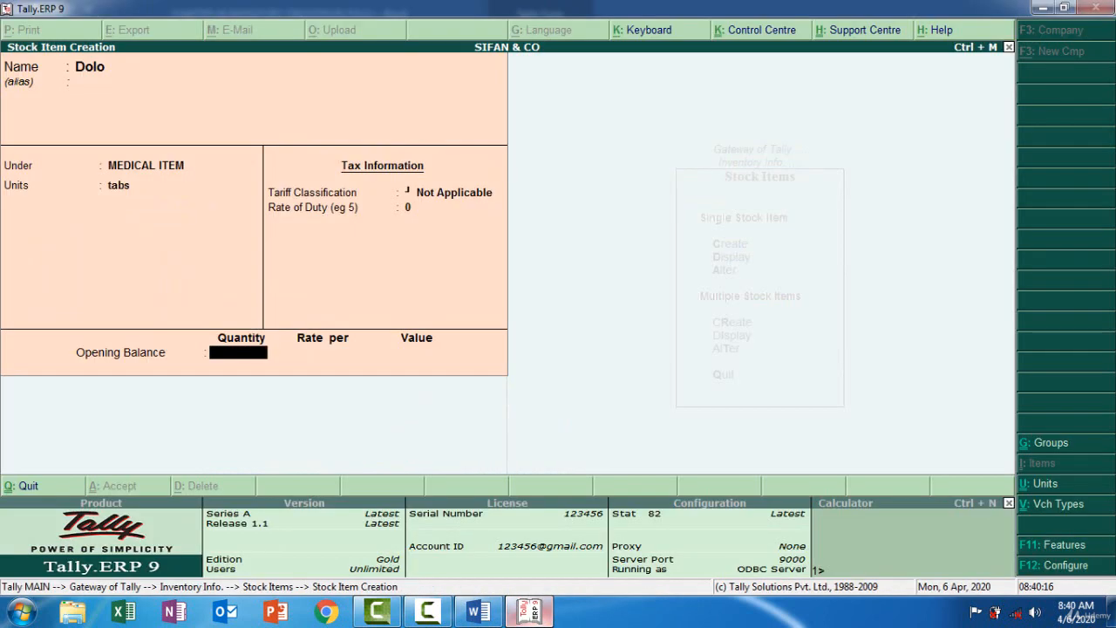
text(5000)
key(Return)
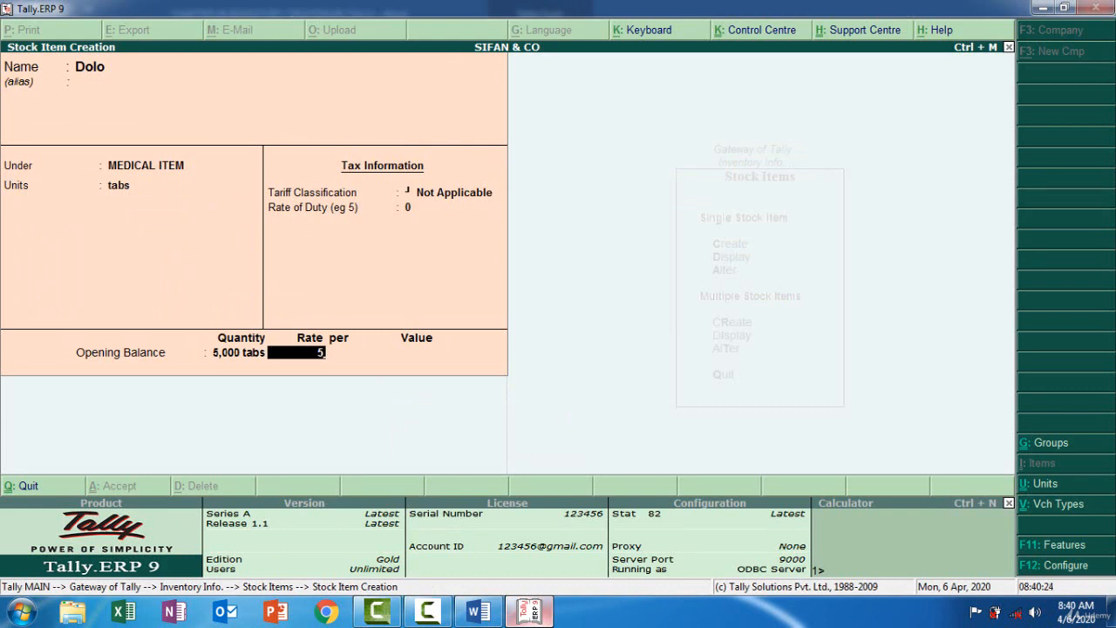
text(5)
key(Return)
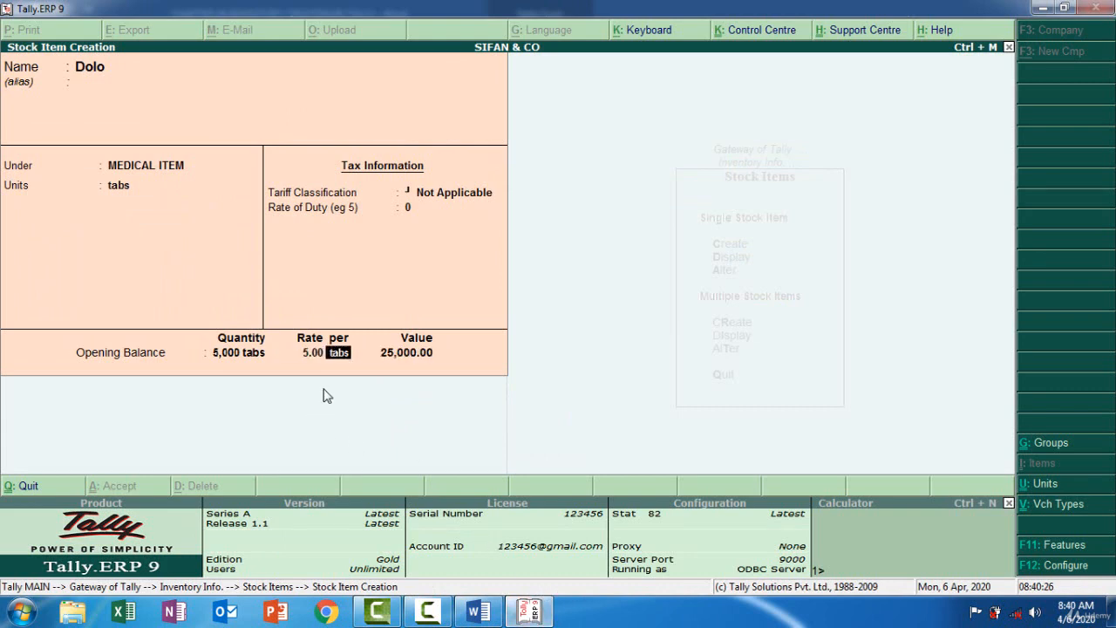
key(Return)
key(Return)
click(453, 368)
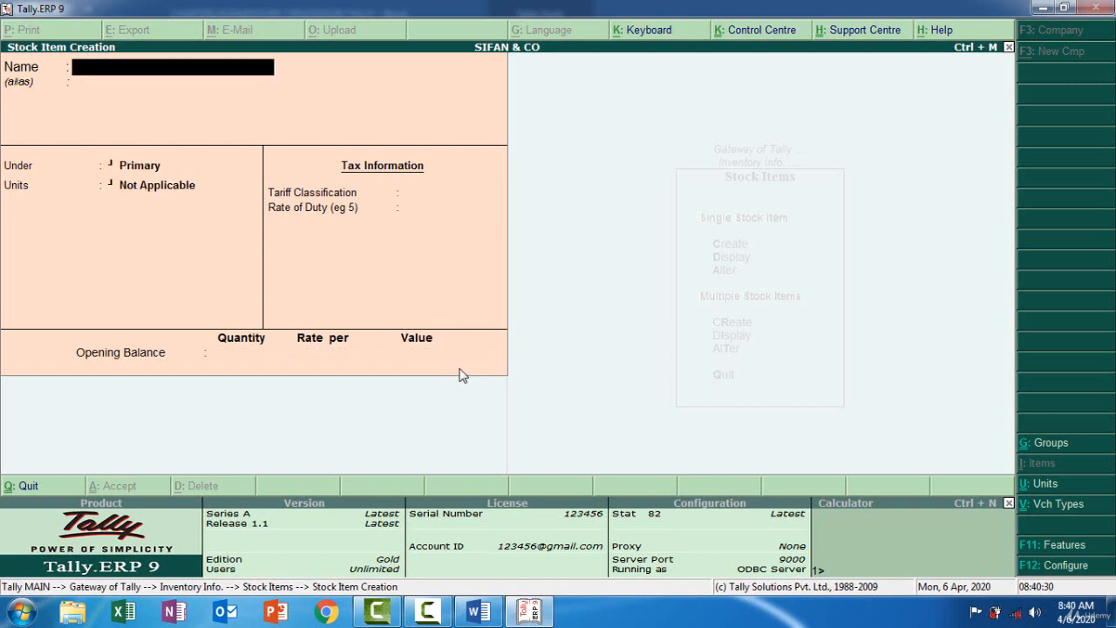
- Check the next medical item in Word and name the new Tally stock item Metasin under the MEDICAL ITEM group
click(478, 611)
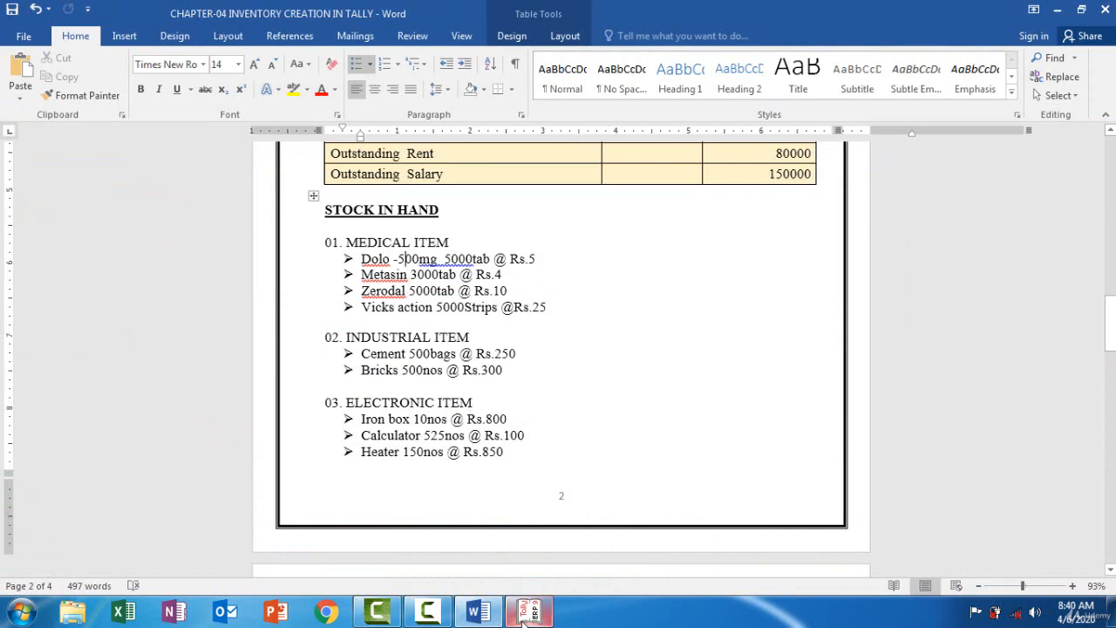
click(527, 614)
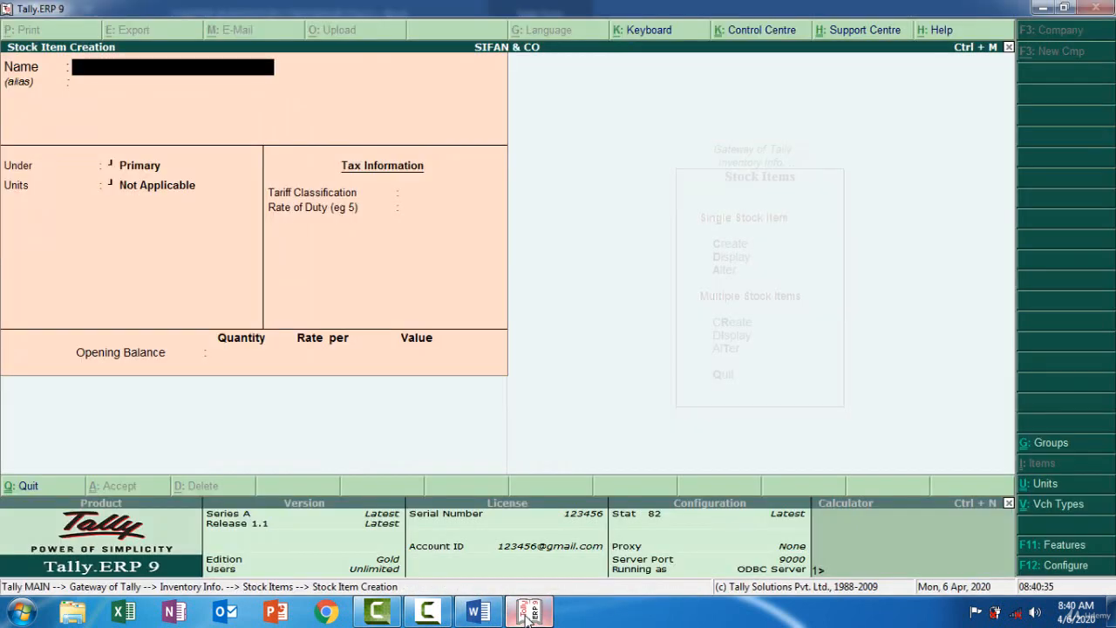
text(Metasin)
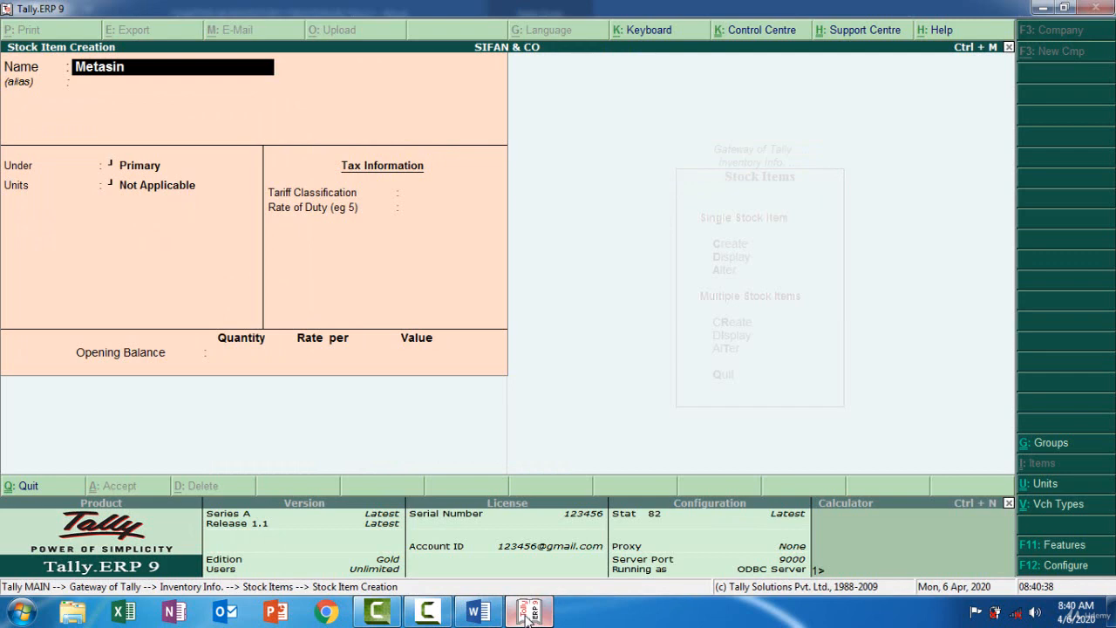
key(Return)
key(Down)
key(Down)
key(Down)
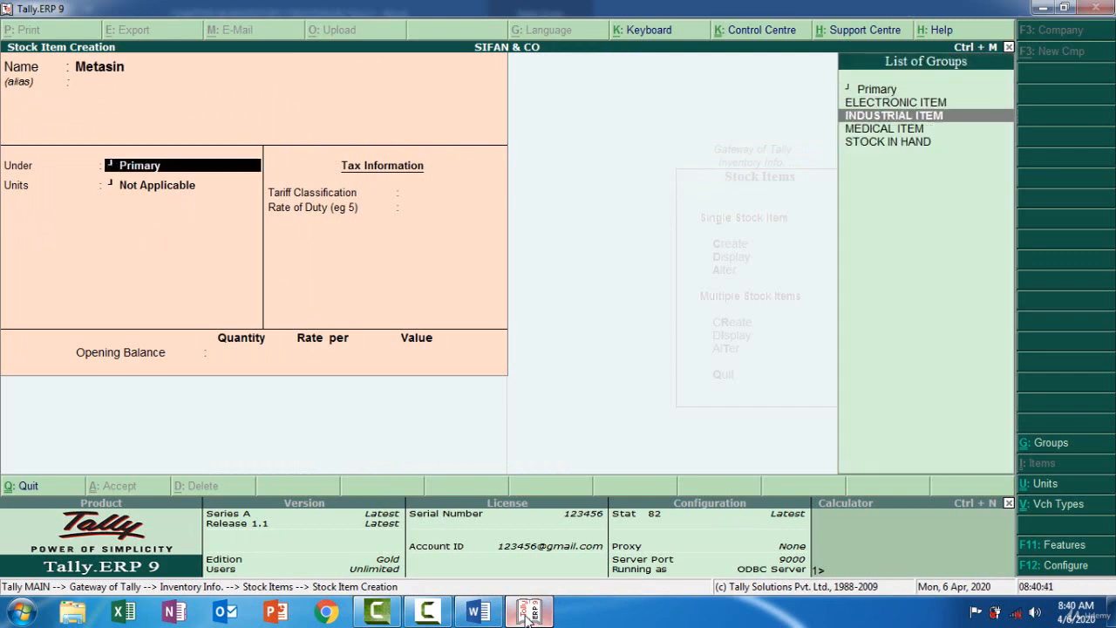
key(Return)
- Assign tabs as Metasin's unit and accept the default tariff classification and rate of duty
key(Down)
key(Down)
key(Down)
key(Down)
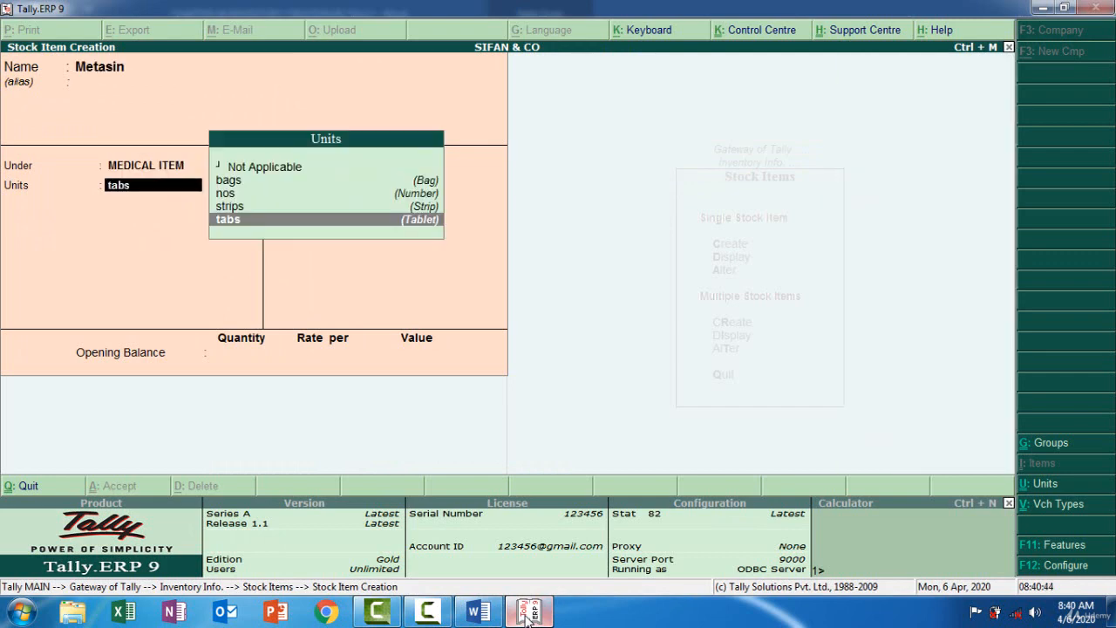
key(Return)
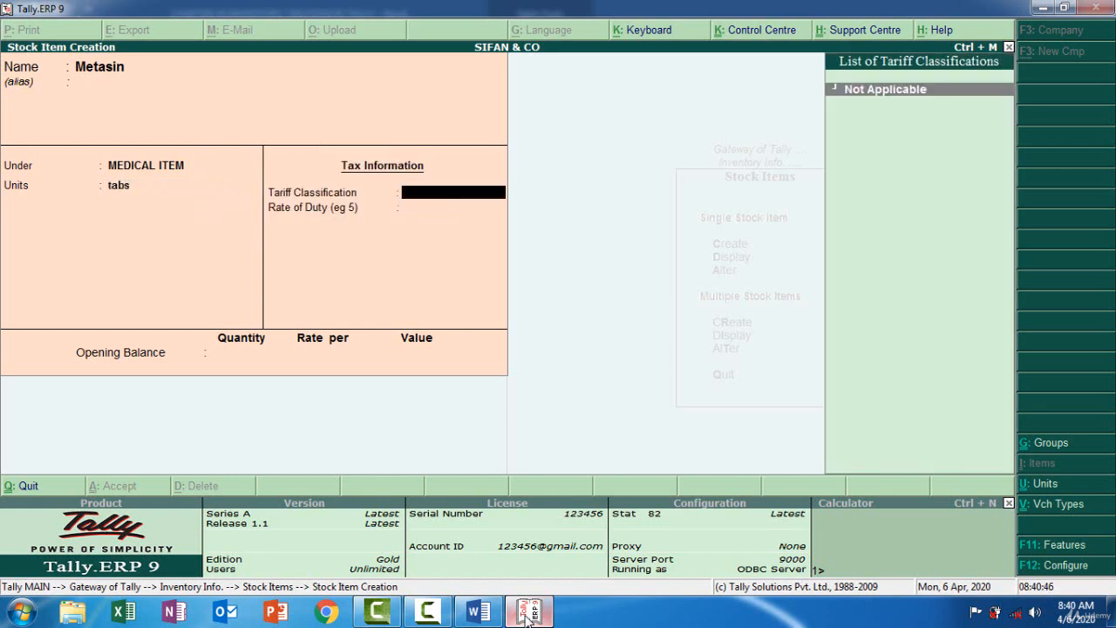
key(Return)
key(Return)
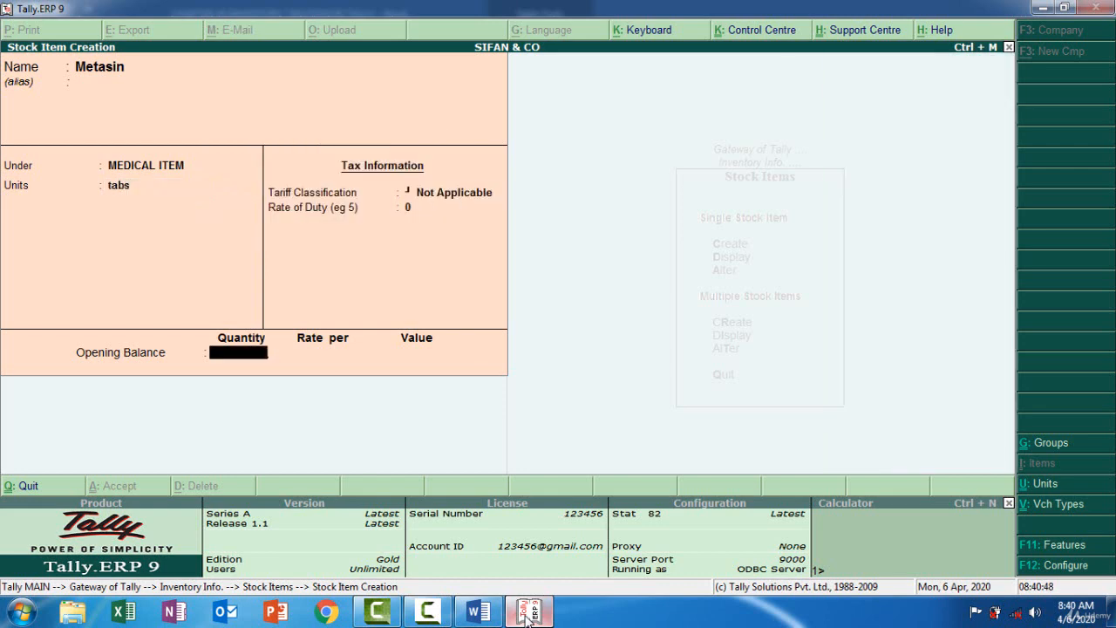
- Check Metasin's figures in Word, enter its opening balance in Tally as 3000 tabs at rate 4, and save the item
click(527, 613)
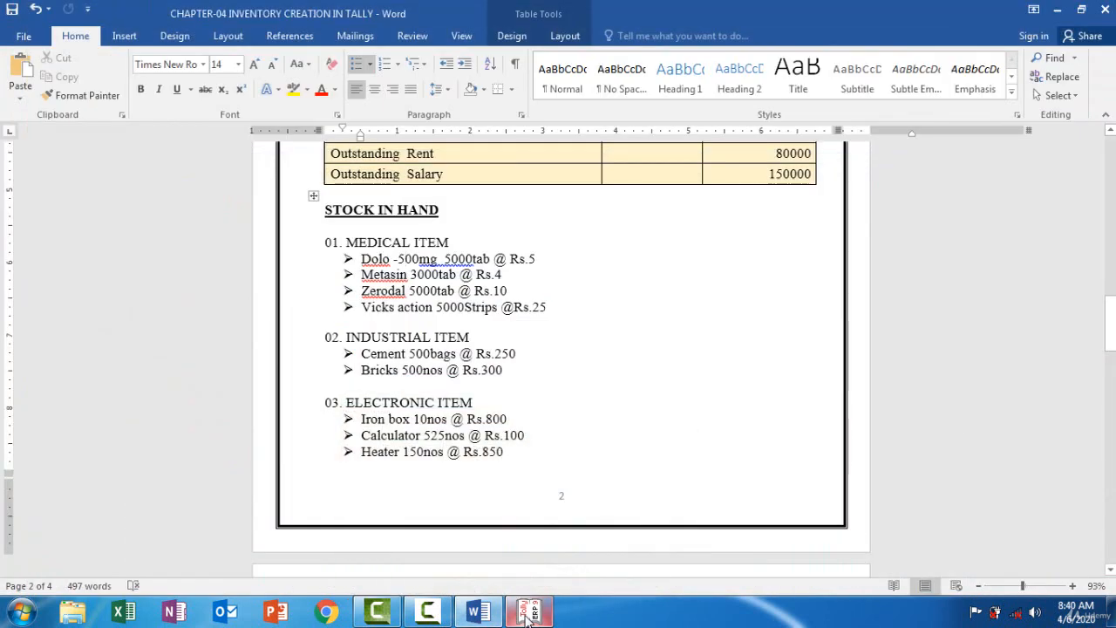
click(528, 614)
text(3,000)
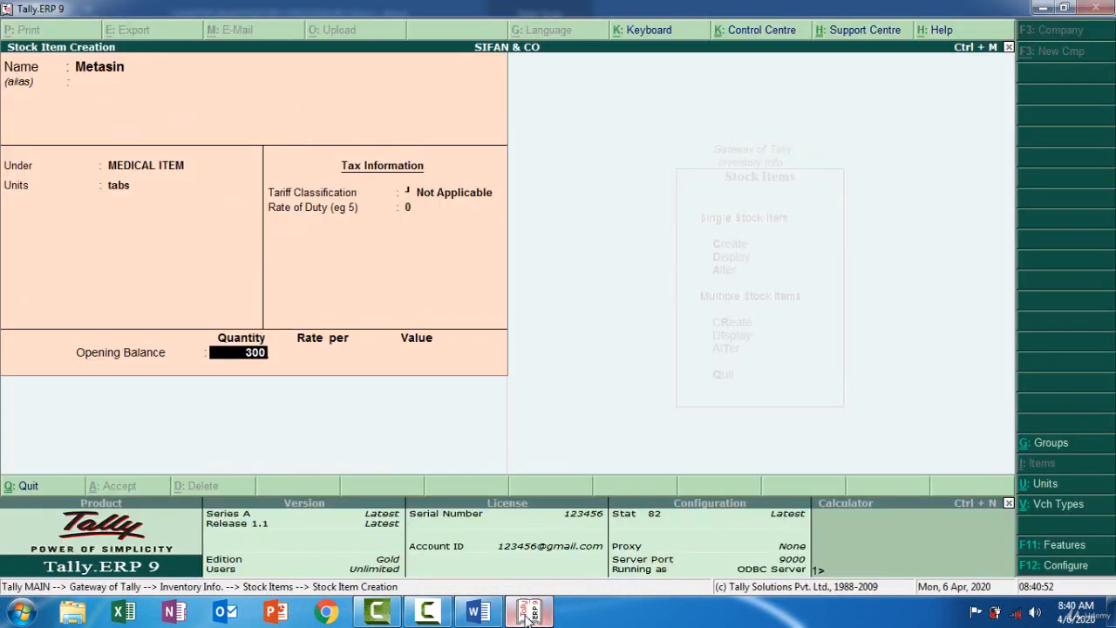
key(Return)
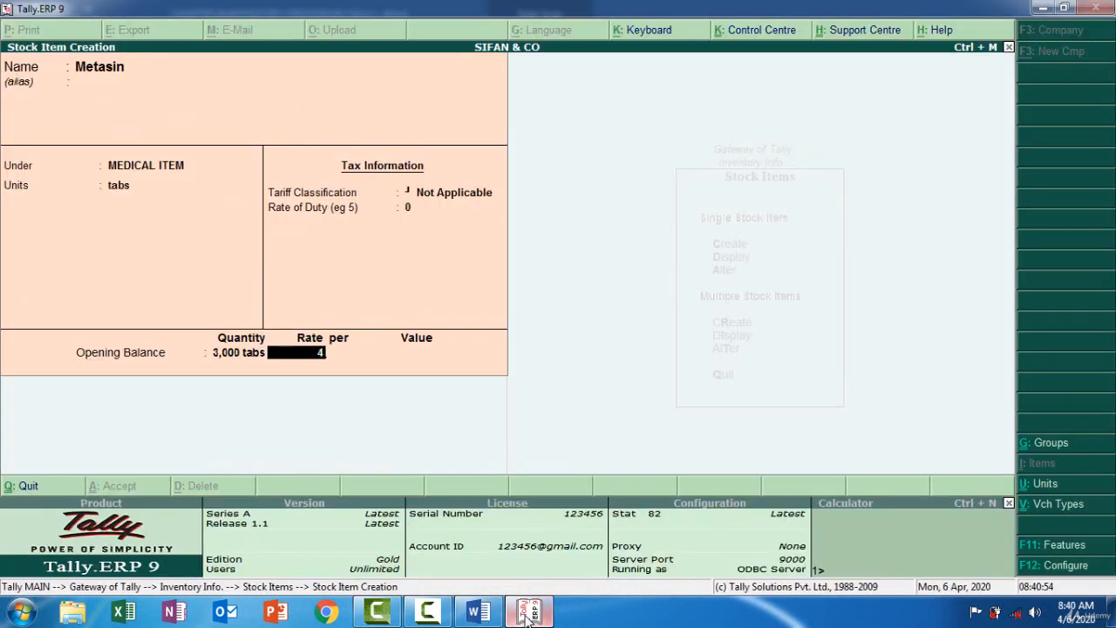
text(4)
key(Return)
key(Return)
key(Return)
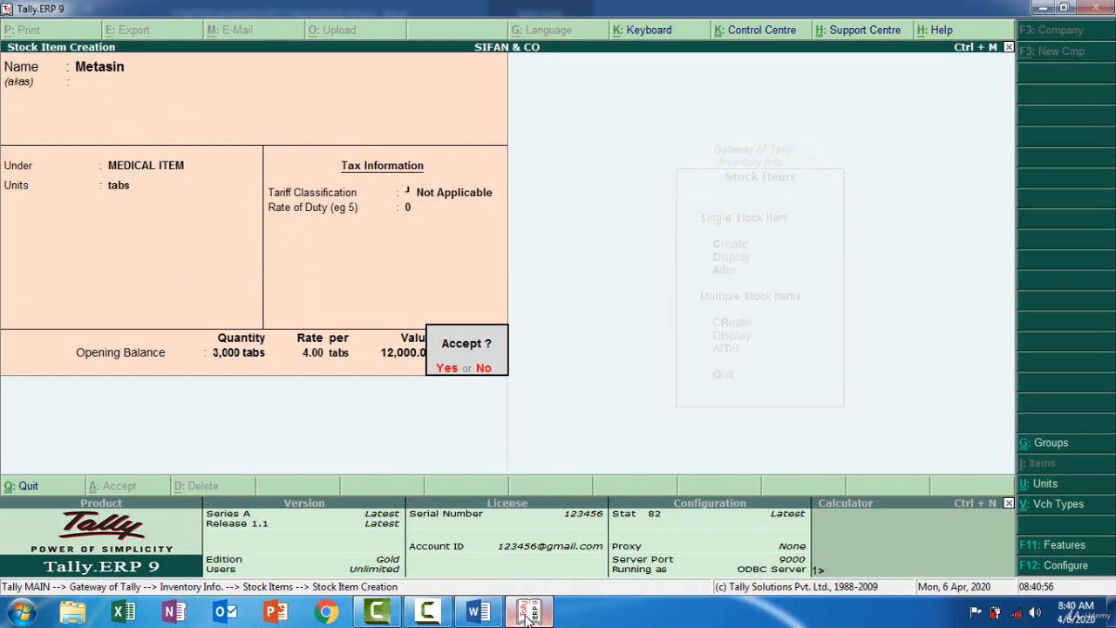
key(Return)
- Consult the Word stock list and name the new Tally stock item Zerodal under the MEDICAL ITEM group
click(528, 616)
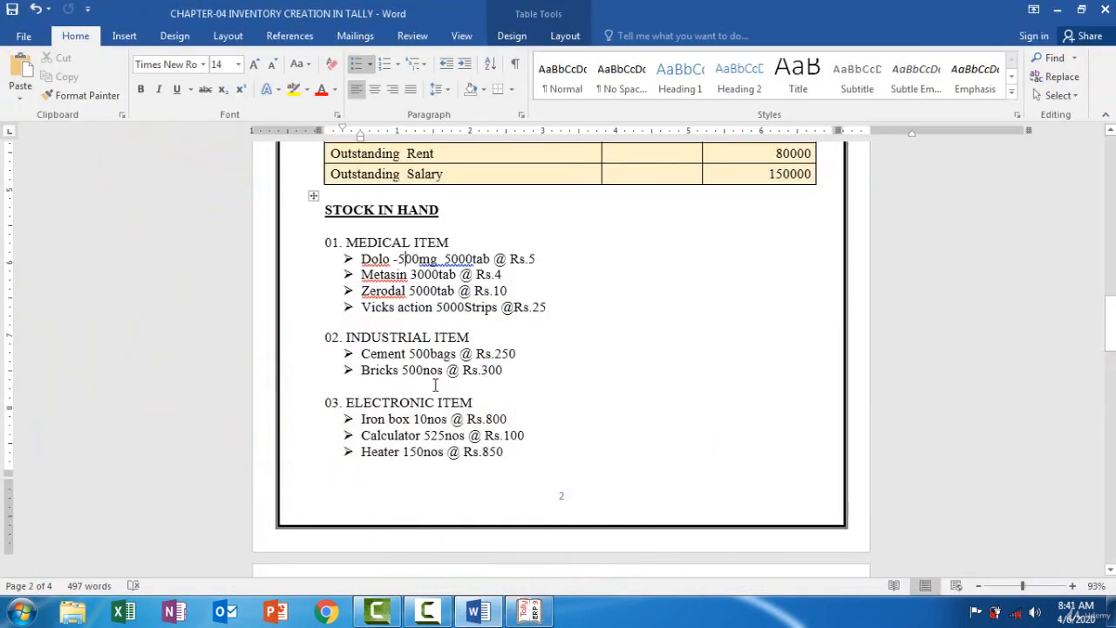
click(527, 615)
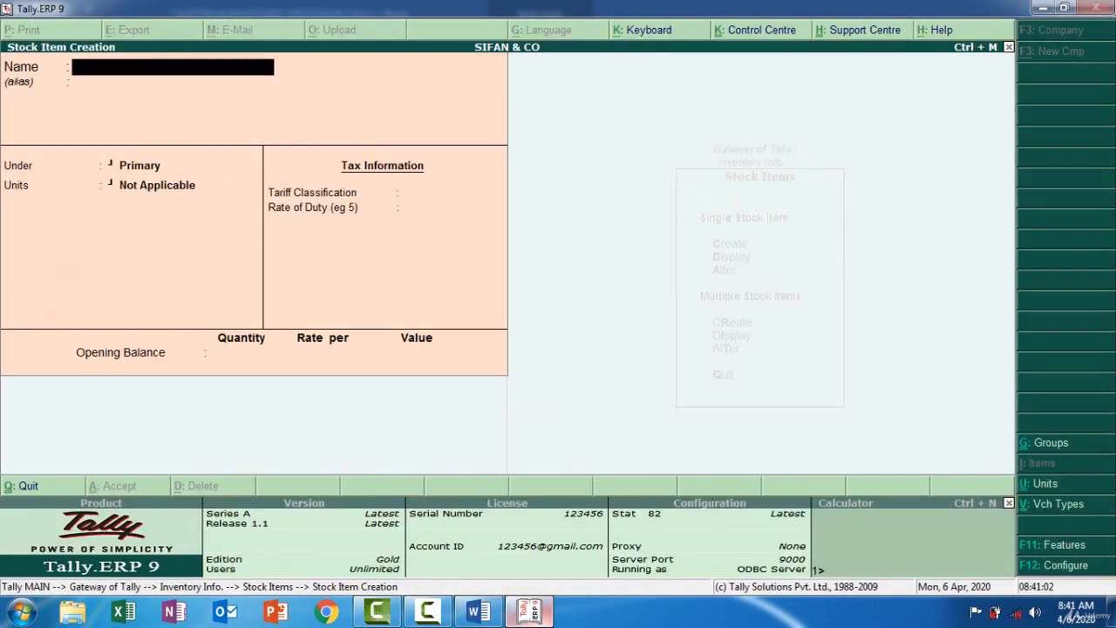
text(Zerodal;)
key(Return)
key(Return)
key(Down)
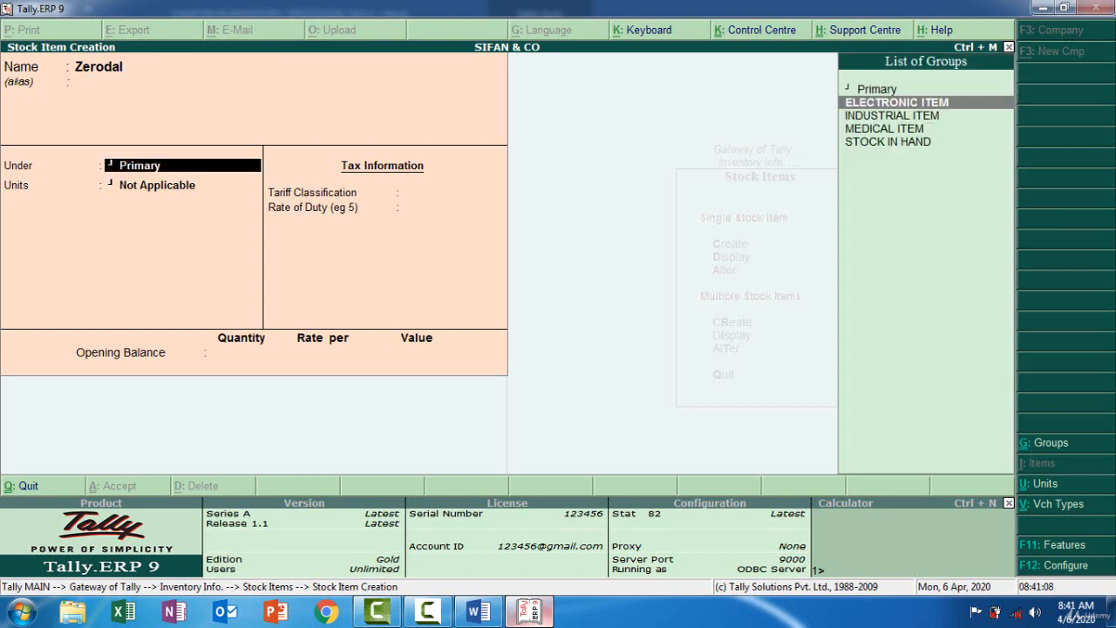
key(Down)
key(Down)
key(Return)
- Assign tabs as Zerodal's unit and accept the default tariff classification and rate of duty
key(Down)
key(Down)
key(Down)
key(Down)
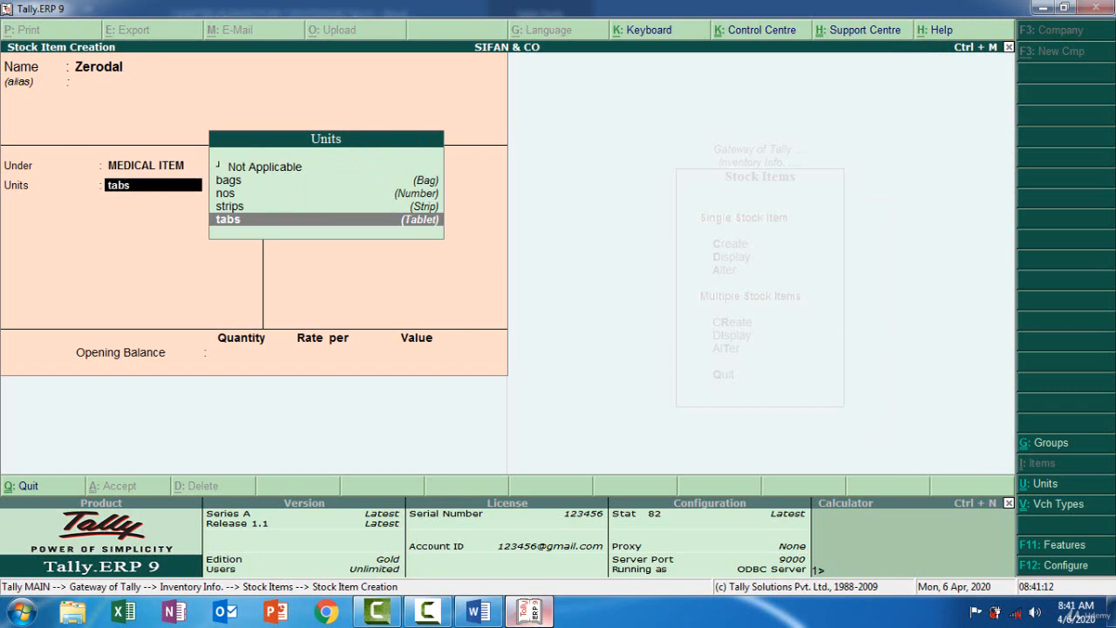
key(Return)
key(Return)
key(Return)
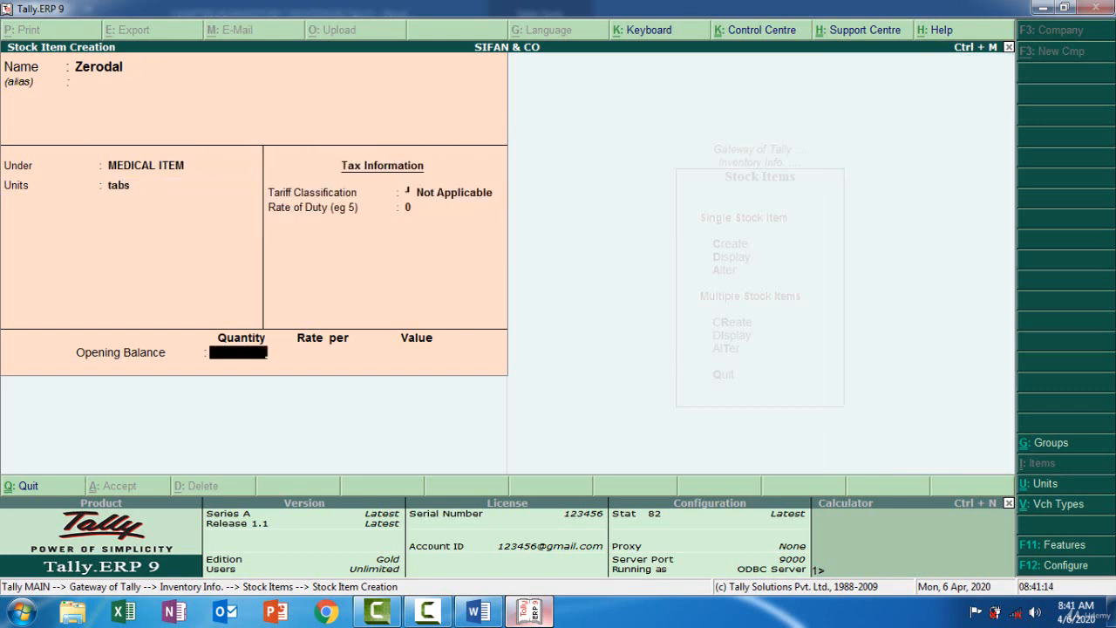
- Check Zerodal's figures in Word, enter its opening balance in Tally as 5000 tabs at rate 10, and save the item
key(alt+Tab)
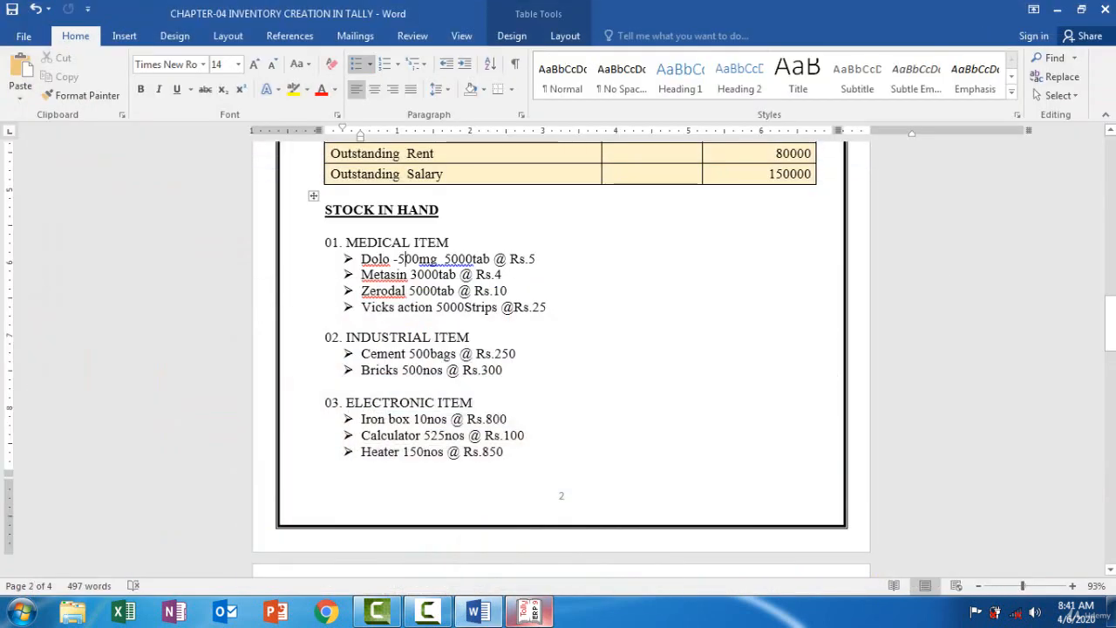
key(alt+Tab)
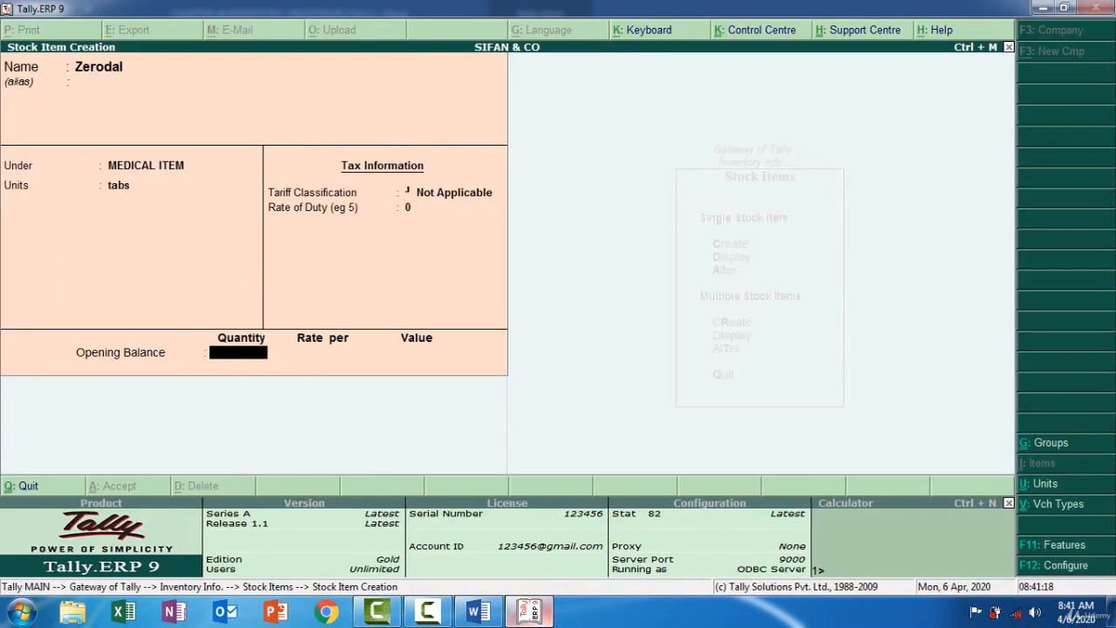
text(5000)
key(Return)
text(10)
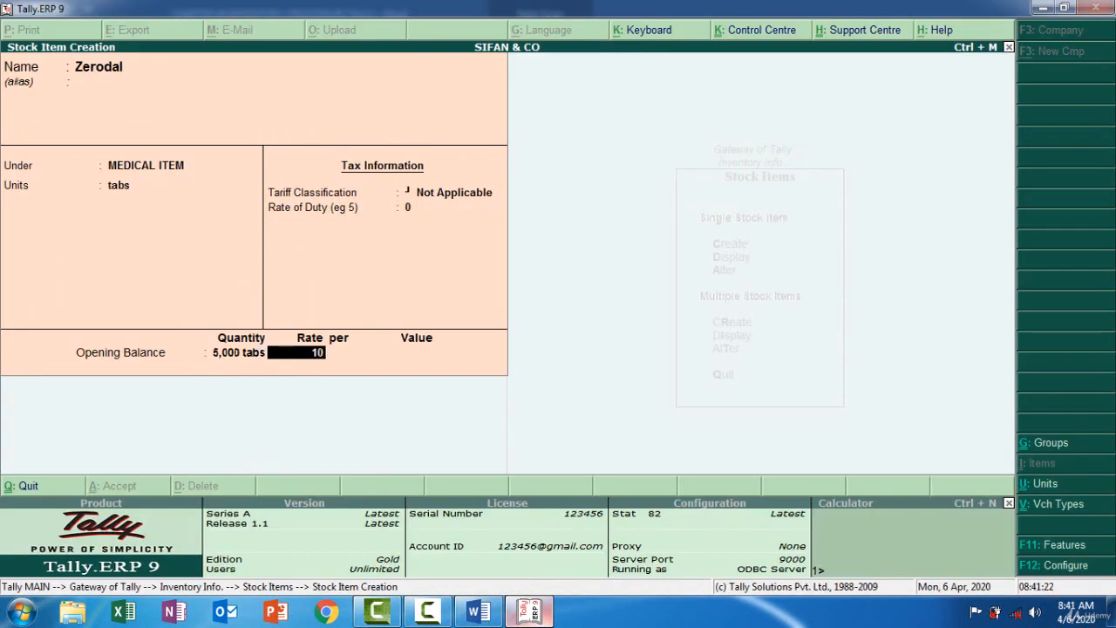
key(Return)
key(Return)
key(Return)
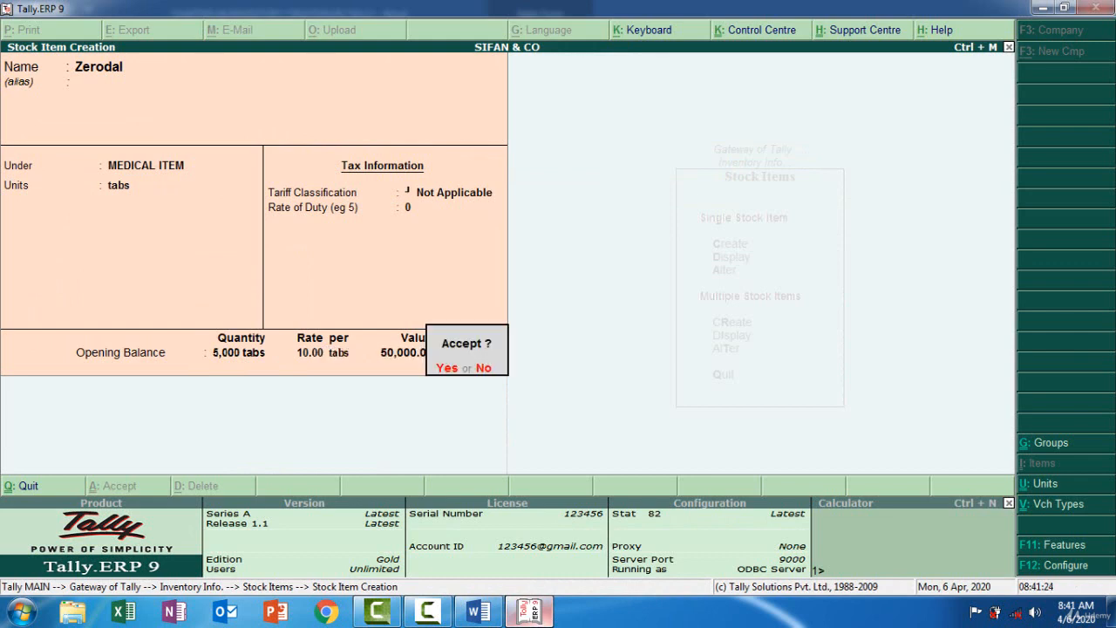
key(Return)
- Consult the Word stock list and name the new Tally stock item Vicks Action under the MEDICAL ITEM group
key(alt+Tab)
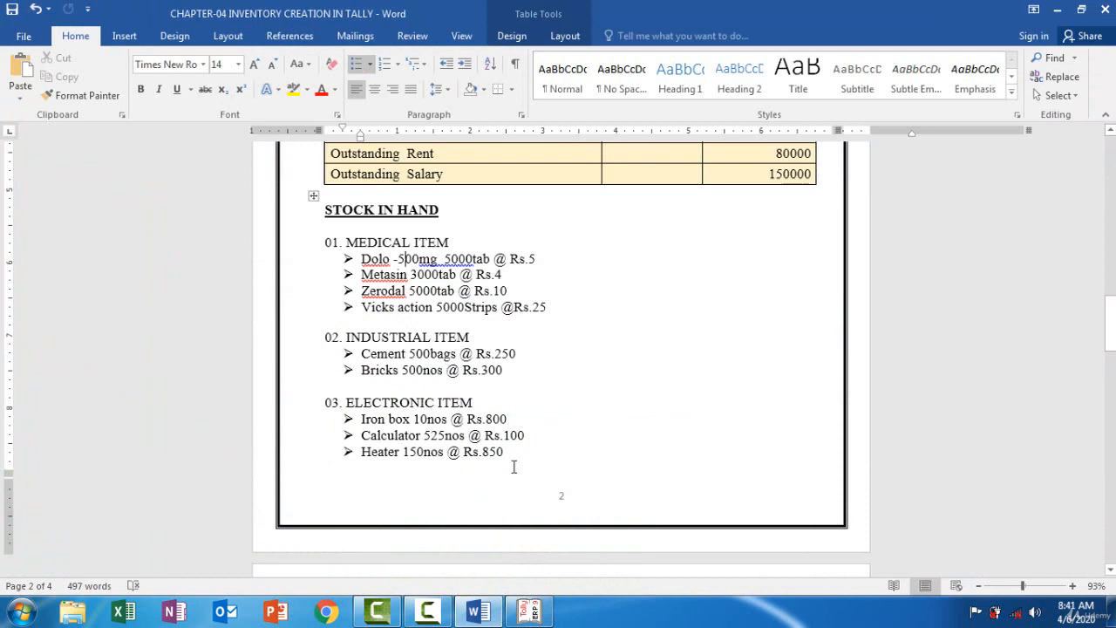
click(536, 615)
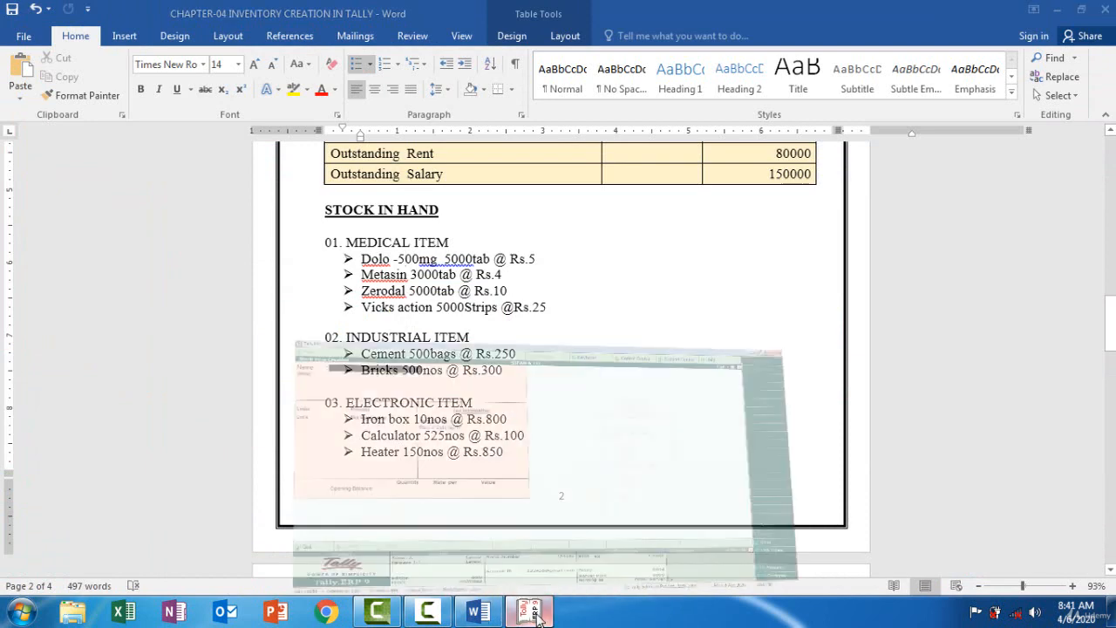
text(Vicks)
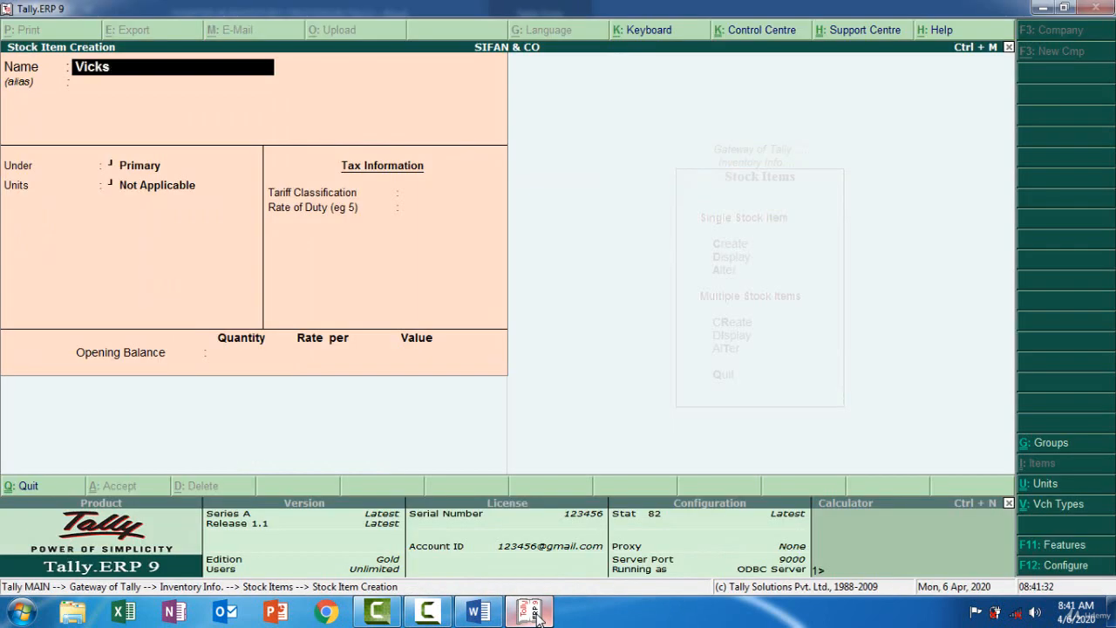
text( Action)
key(Return)
key(Return)
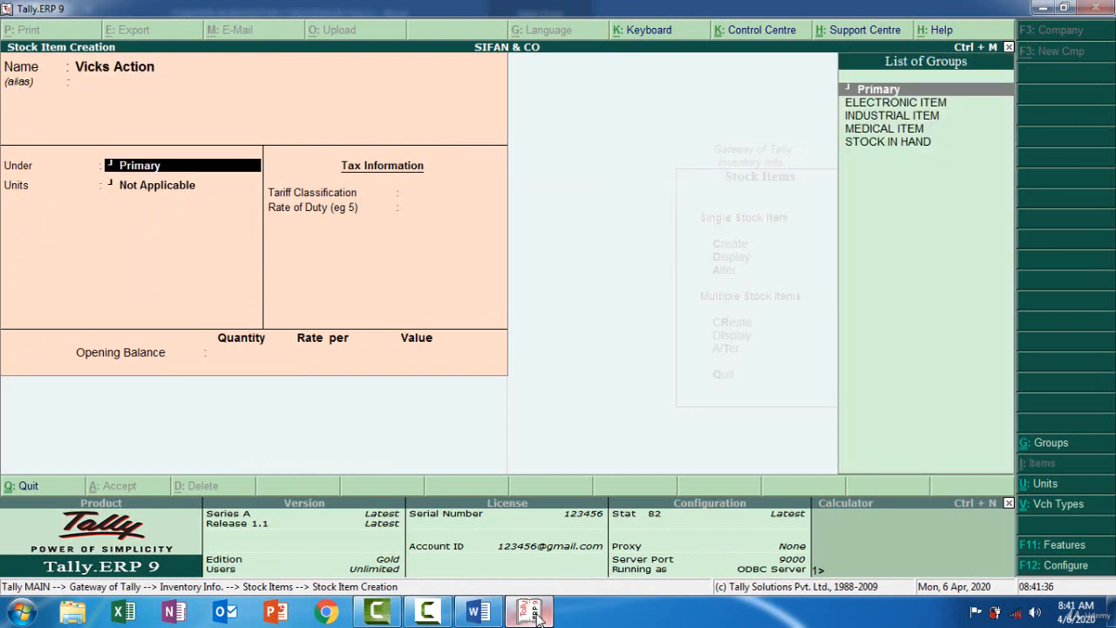
key(Down)
key(Down)
key(Down)
key(Return)
- Assign strips as the unit of Vicks Action and accept the default tariff classification and rate of duty
key(Down)
key(Down)
key(Down)
key(Down)
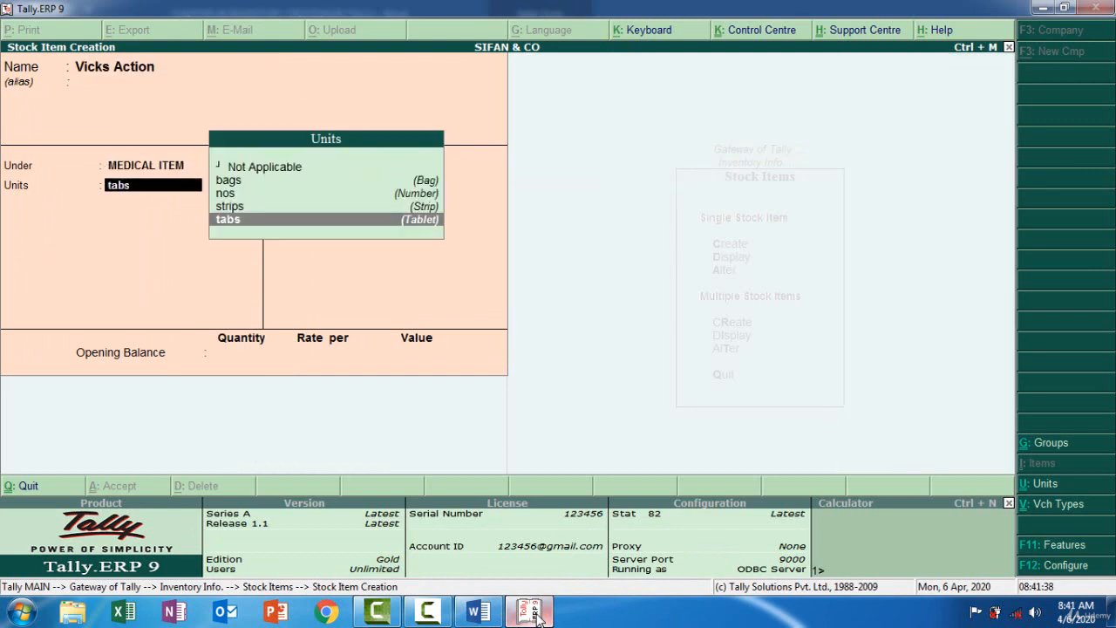
key(Up)
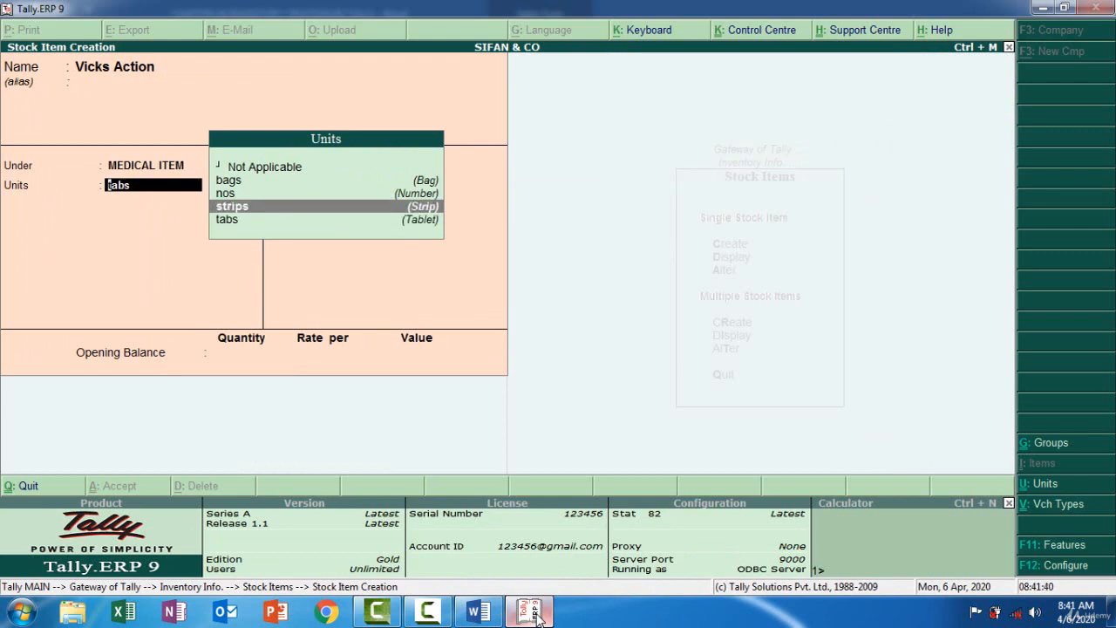
key(Return)
key(Return)
key(Return)
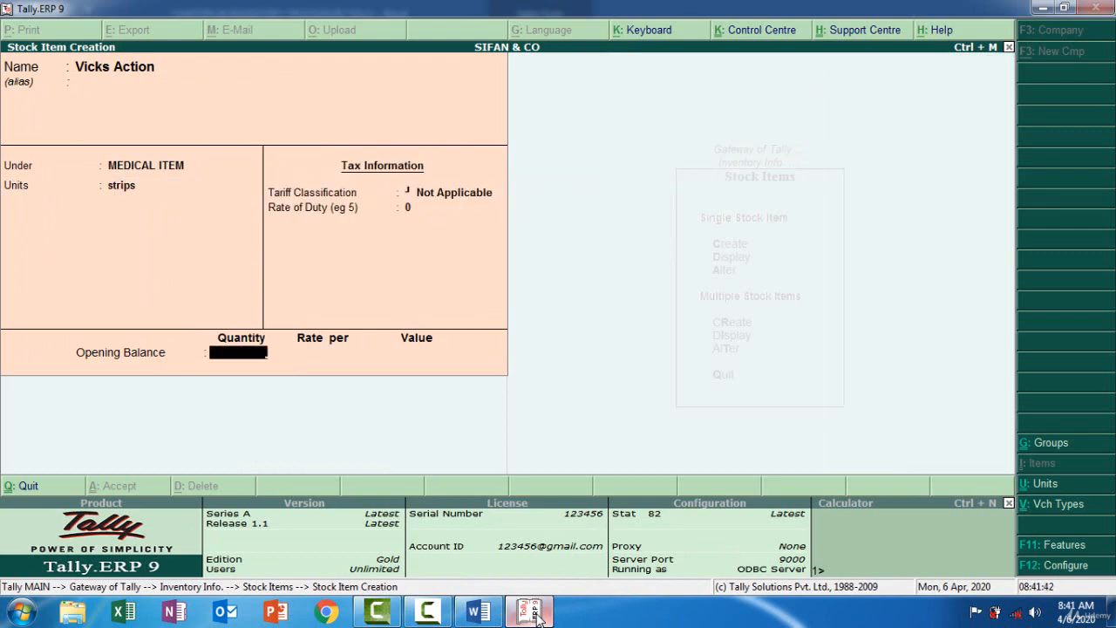
- Check Vicks Action's figures in Word, enter its opening balance in Tally as 5000 strips at rate 25, and save the item
click(537, 615)
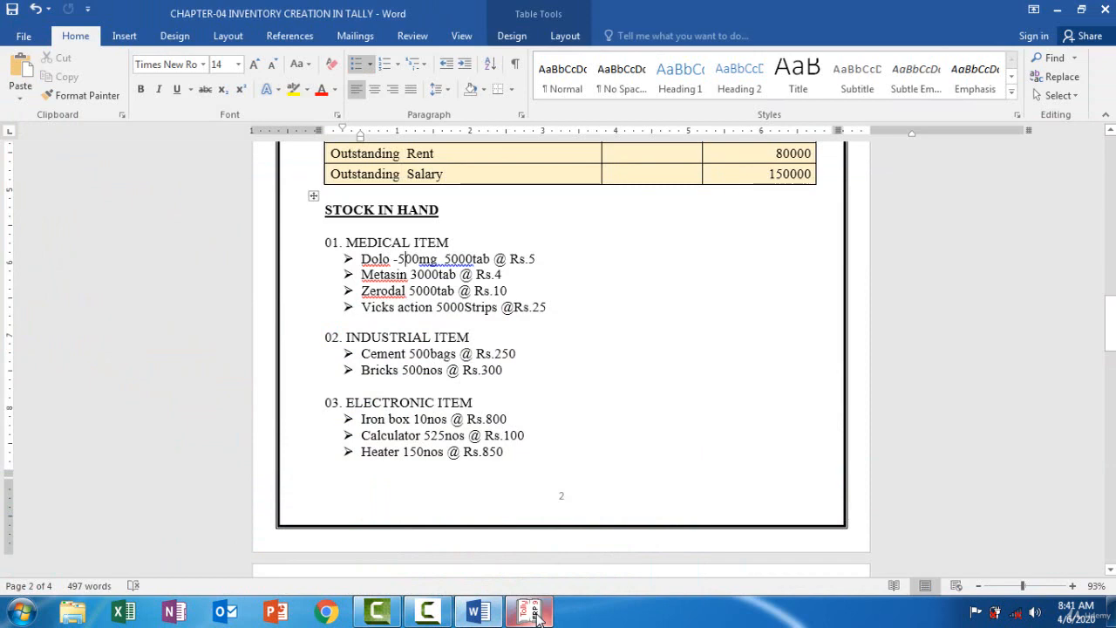
click(538, 615)
text(5,00)
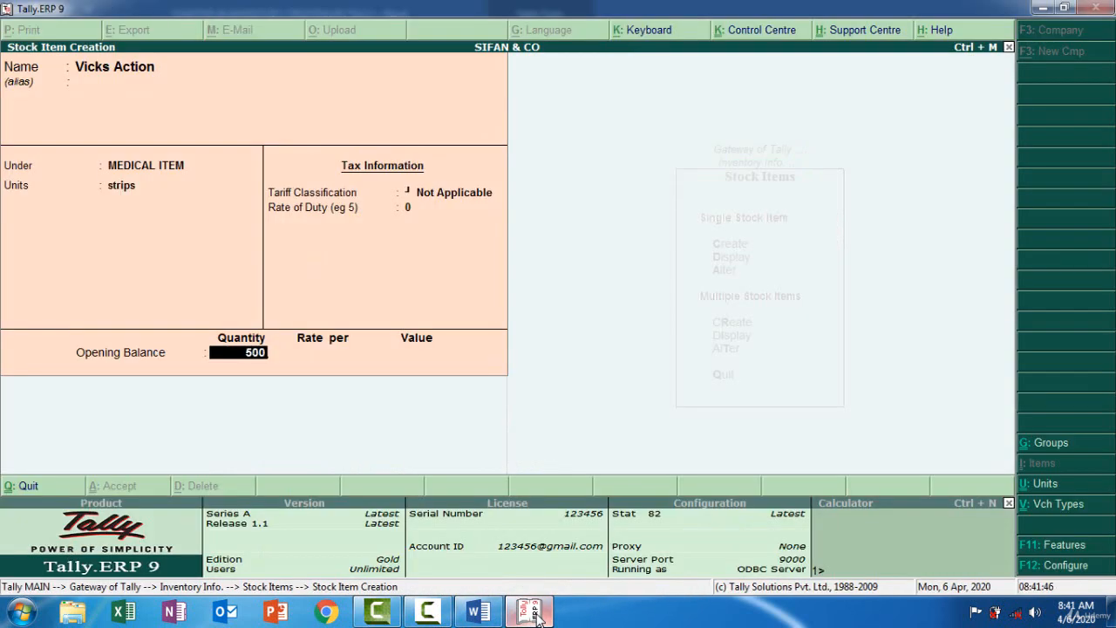
text(0)
key(Return)
text(25)
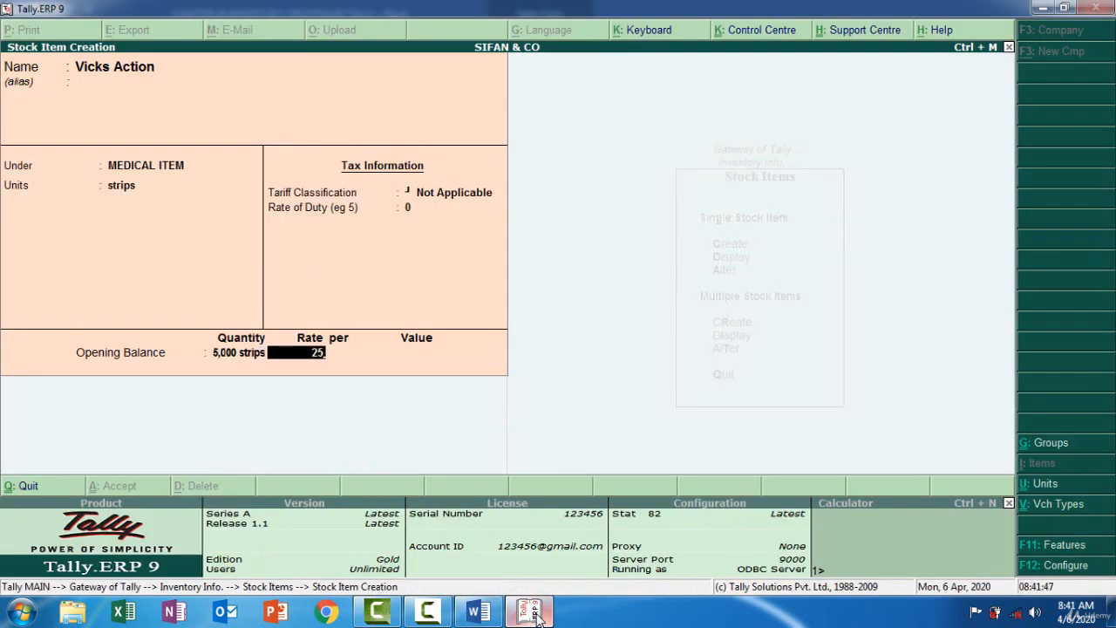
key(Return)
key(Return)
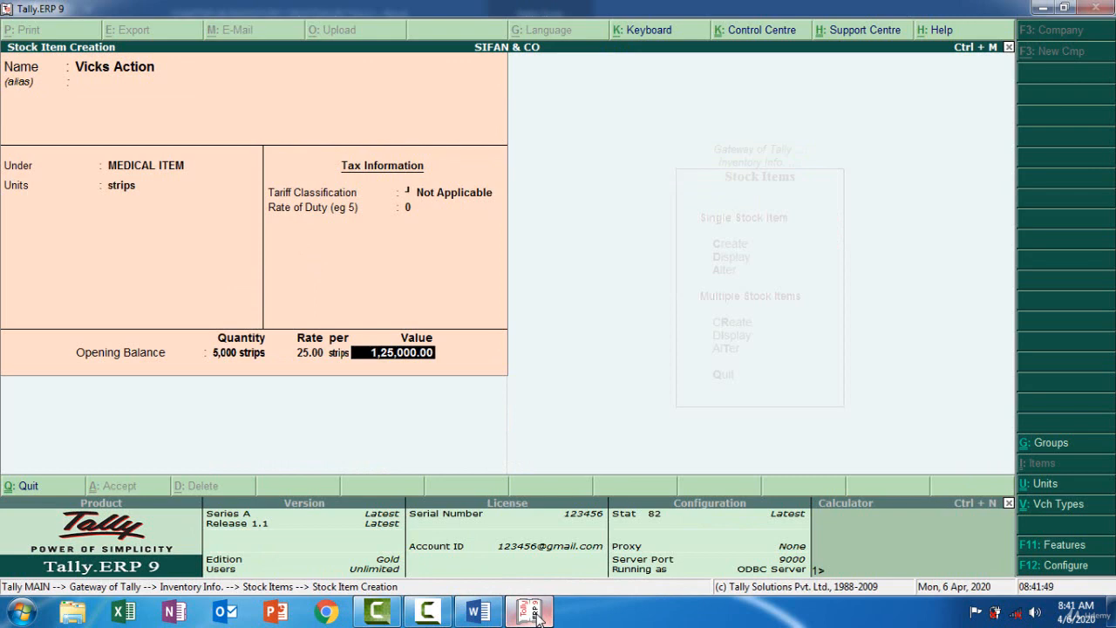
key(Return)
key(Return)
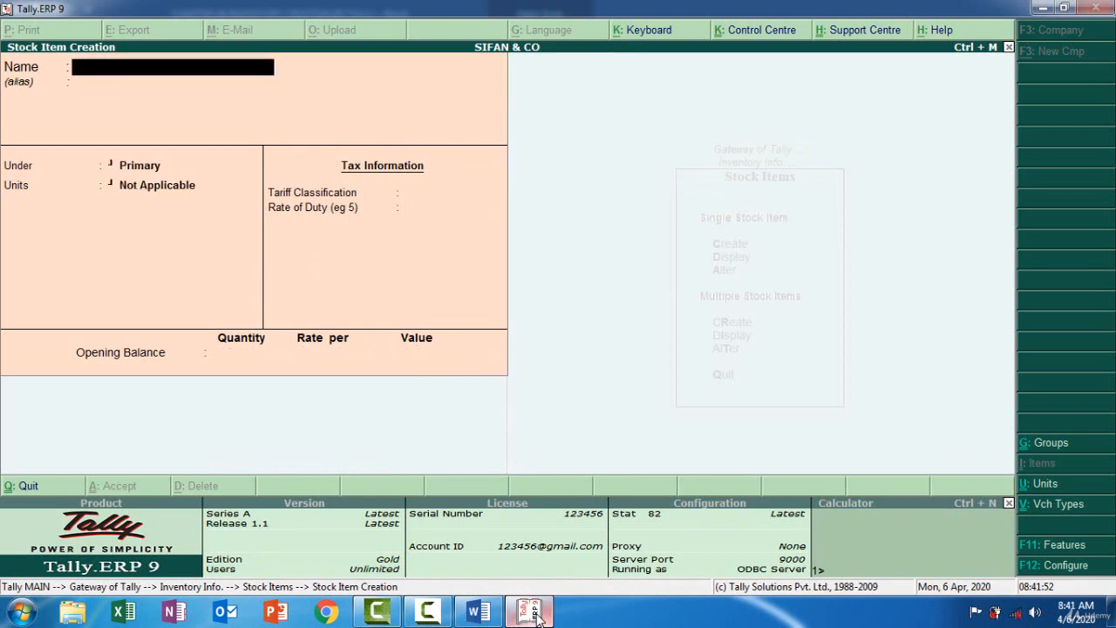
- Consult the Word stock list and name the new Tally stock item Cement under the INDUSTRIAL ITEM group
click(537, 614)
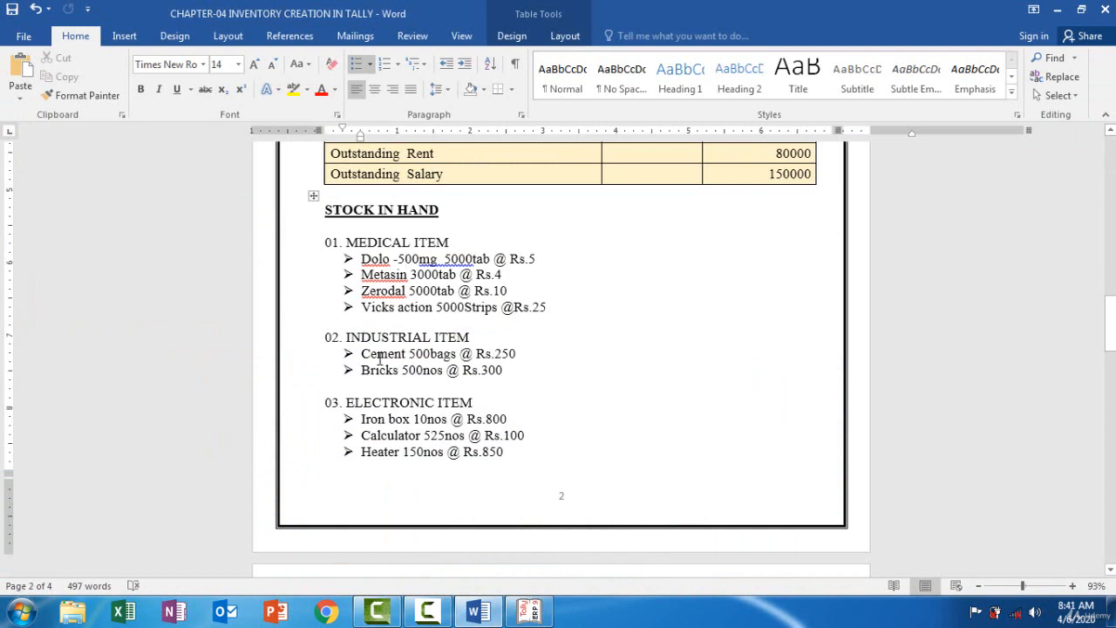
click(532, 613)
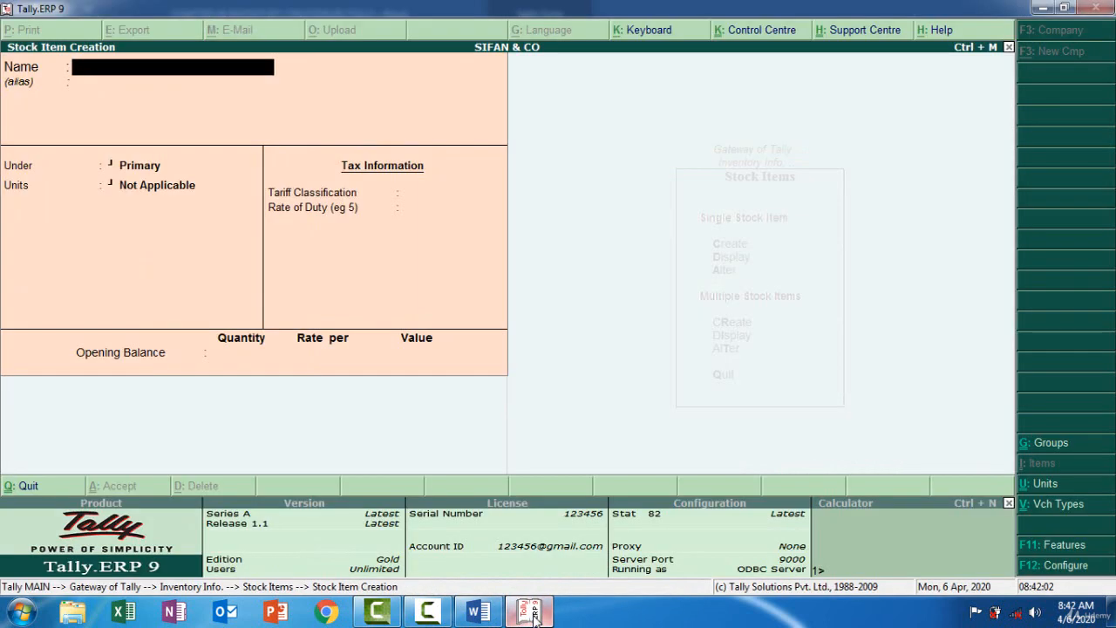
text(Cement)
key(Return)
key(Return)
key(Down)
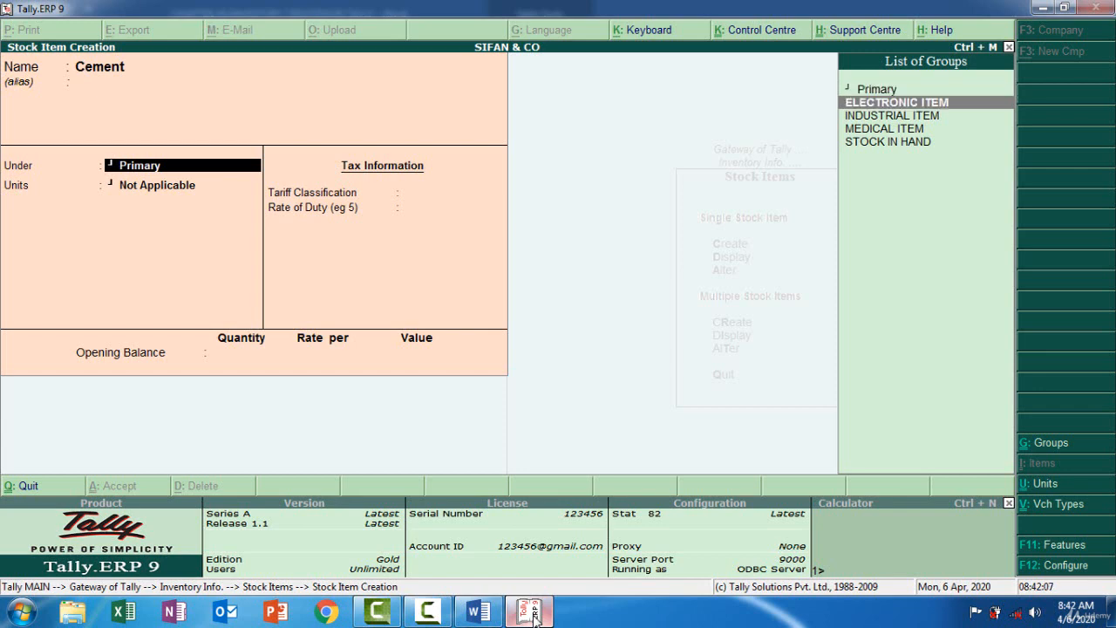
key(Down)
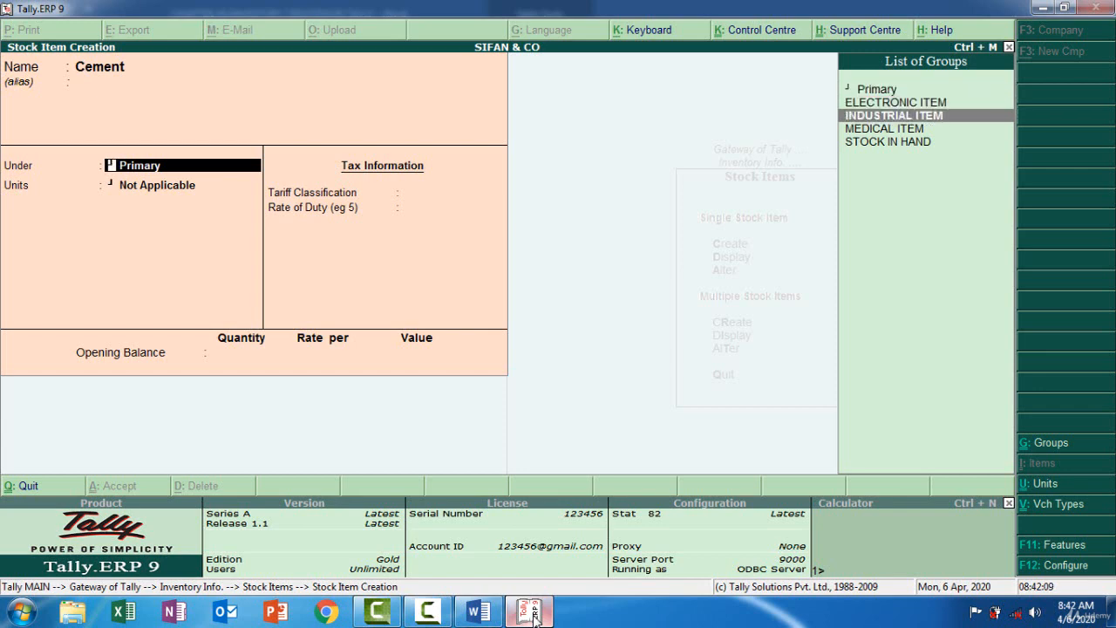
key(Return)
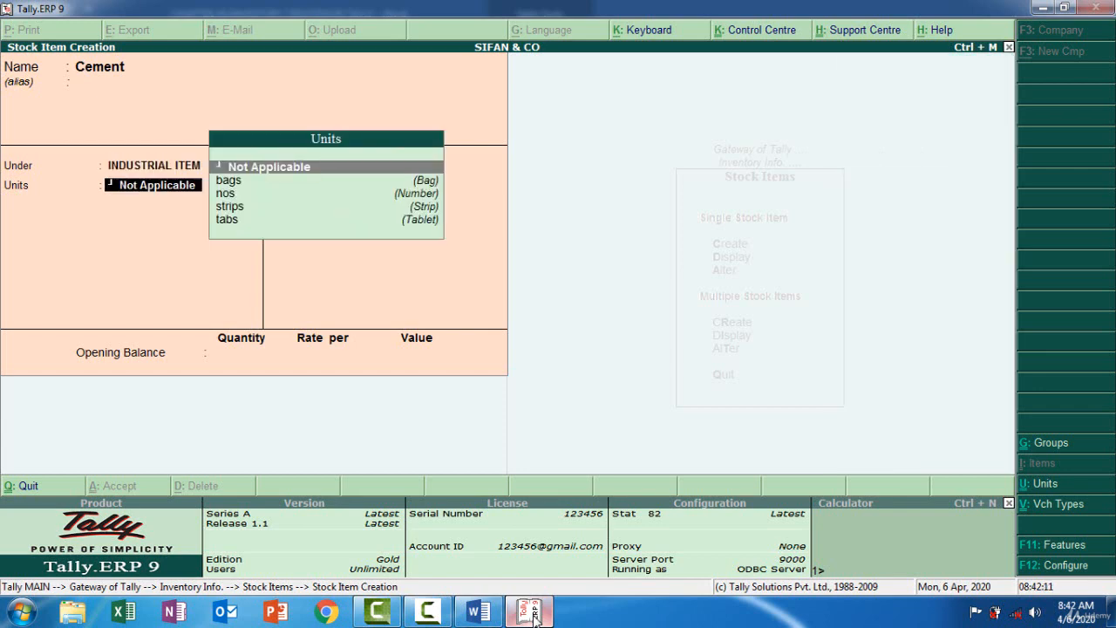
- Assign bags as Cement's unit and accept the default tariff classification and rate of duty
key(Down)
key(Return)
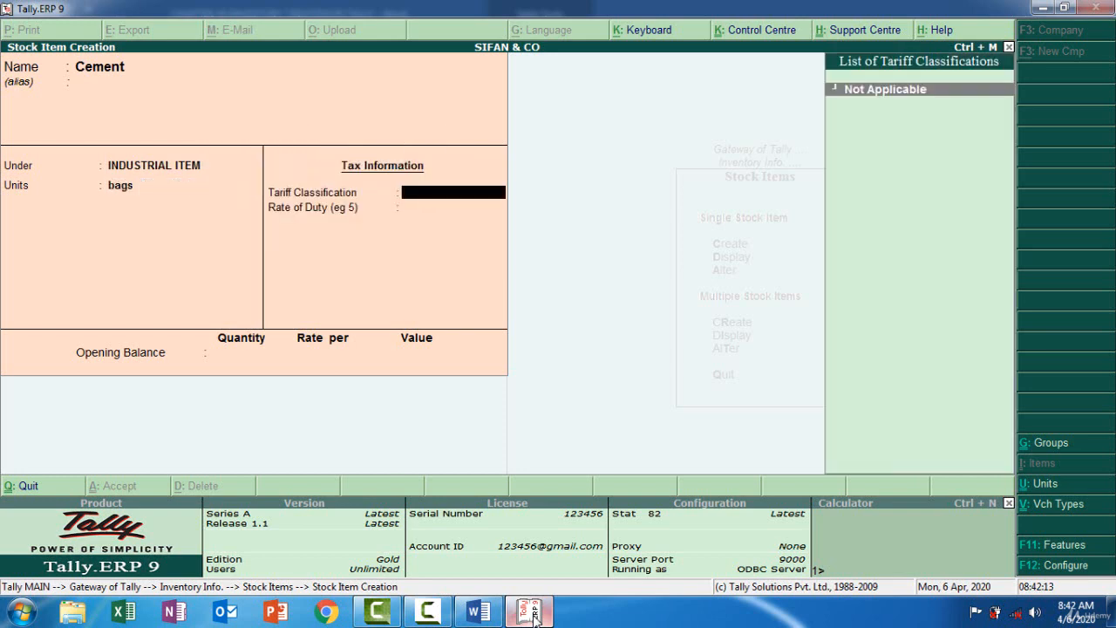
key(Return)
key(Return)
- Check Cement's figures in Word, enter its opening balance in Tally as 500 bags at rate 250, and save the item
click(531, 613)
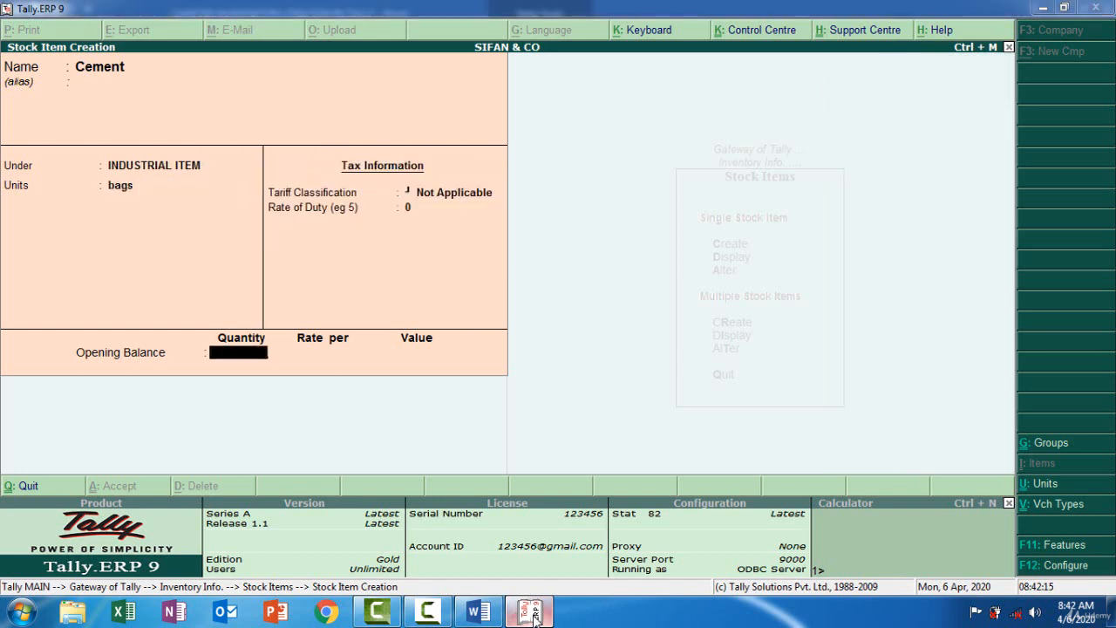
click(534, 615)
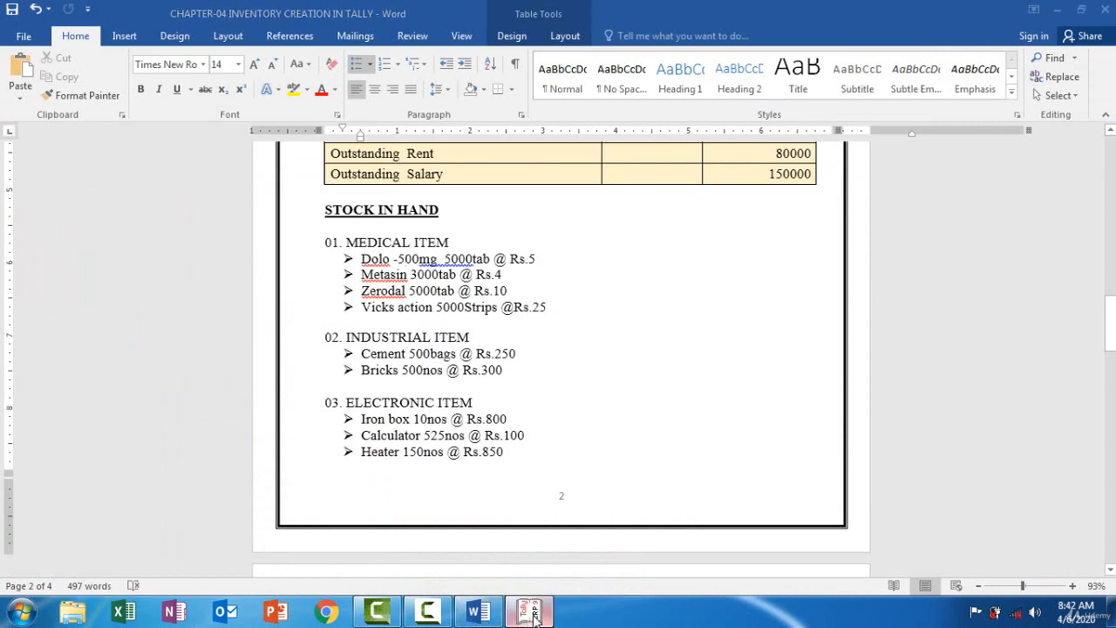
text(500)
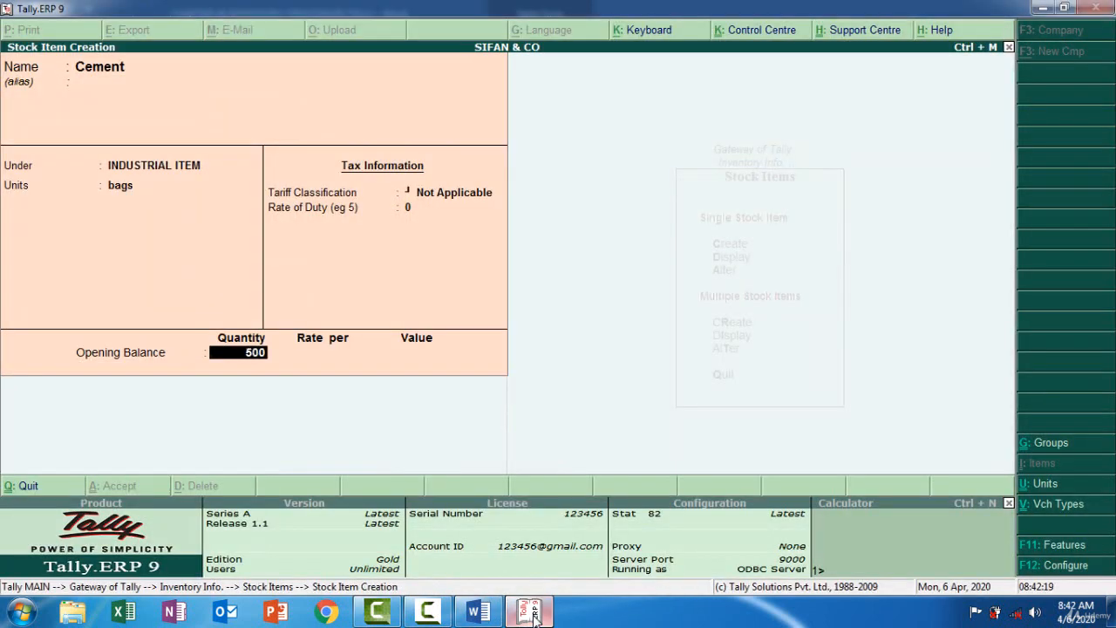
key(Return)
text(250)
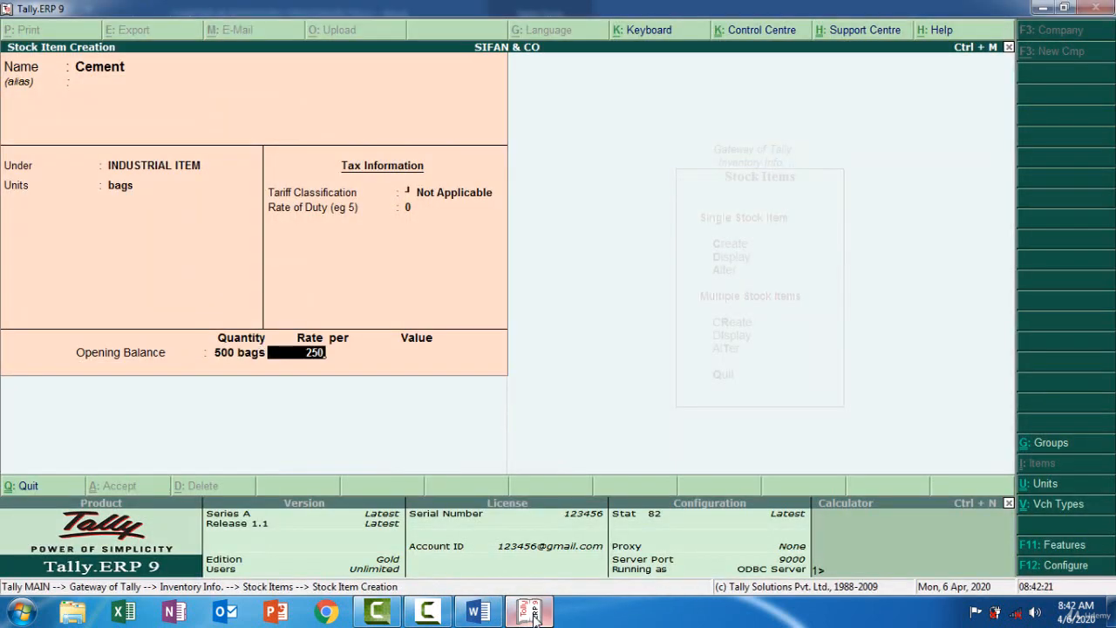
key(Return)
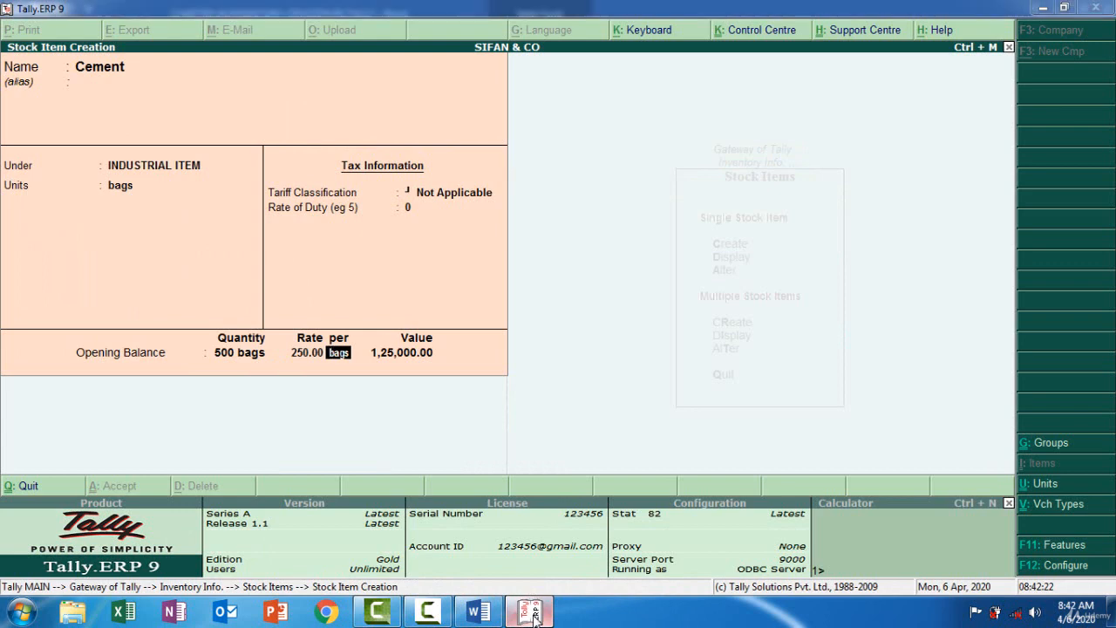
click(533, 613)
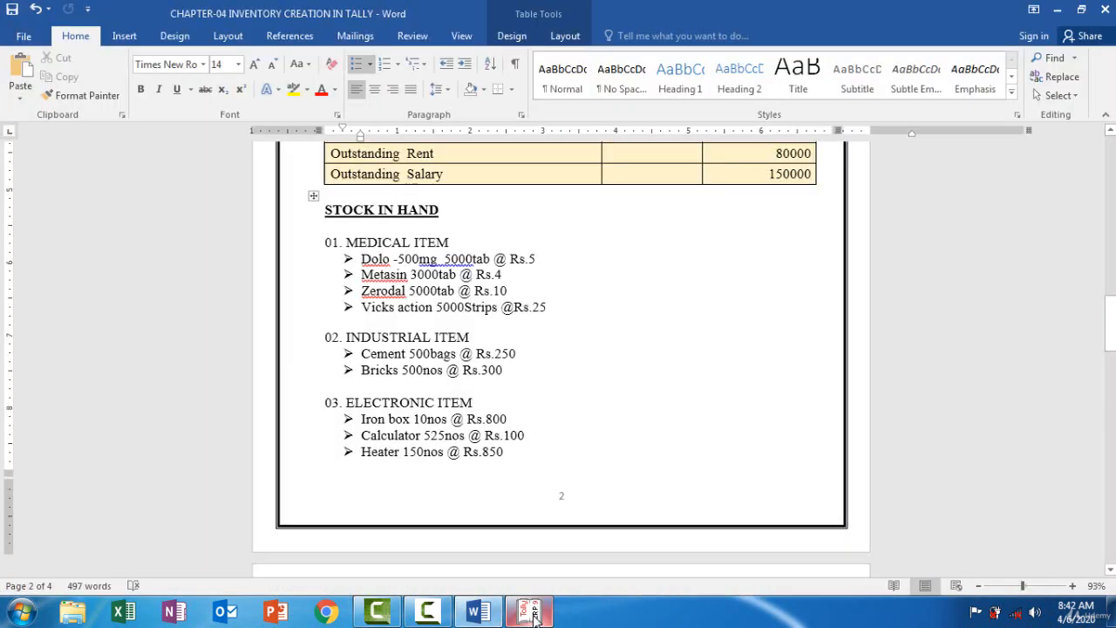
click(532, 613)
key(Return)
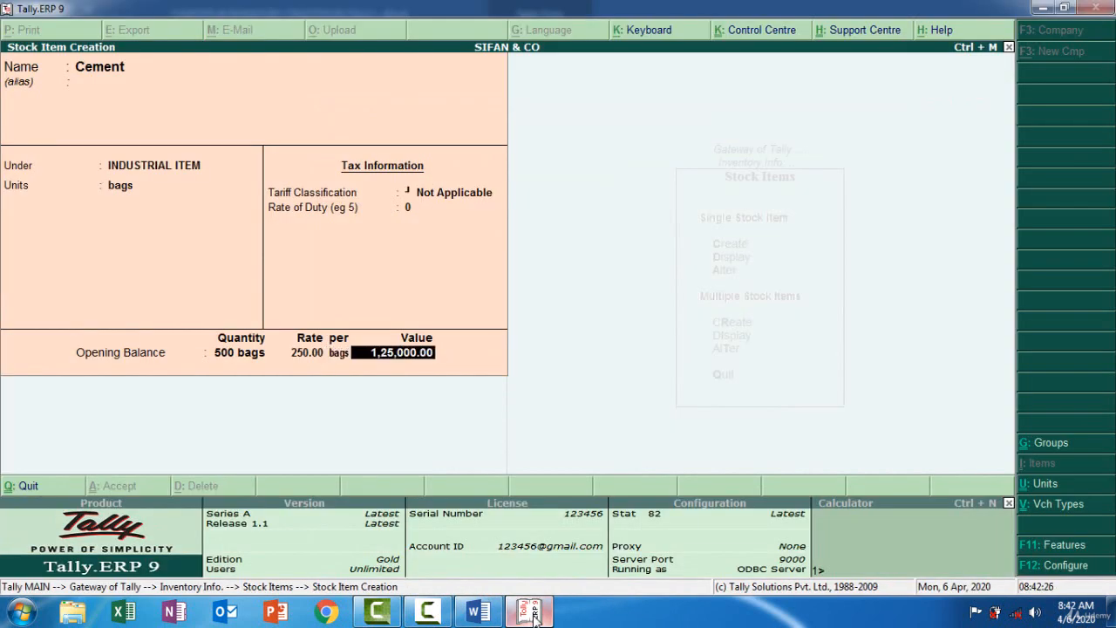
key(Return)
key(Return)
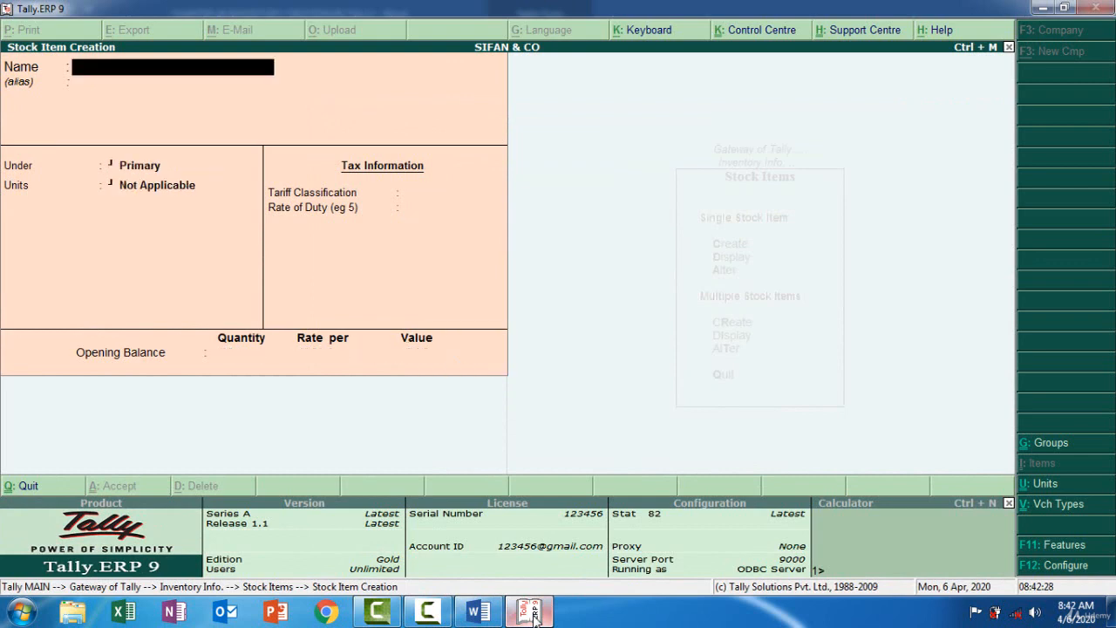
- Look up the next item in the Word stock list and create Bricks in Tally under the INDUSTRIAL ITEM group
click(533, 613)
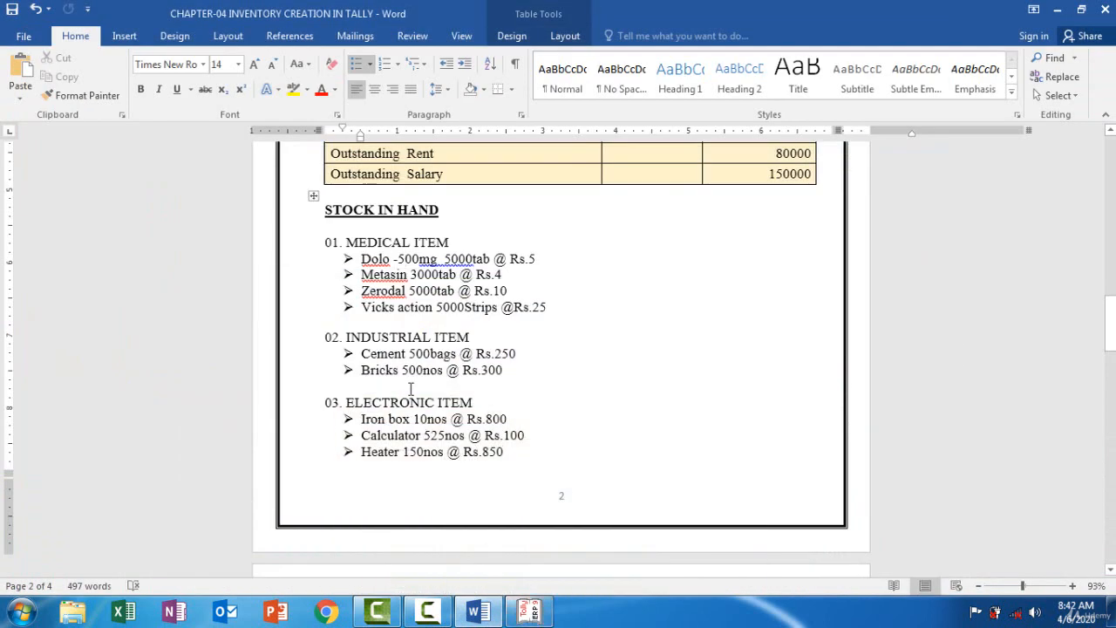
click(528, 613)
text(Bricks)
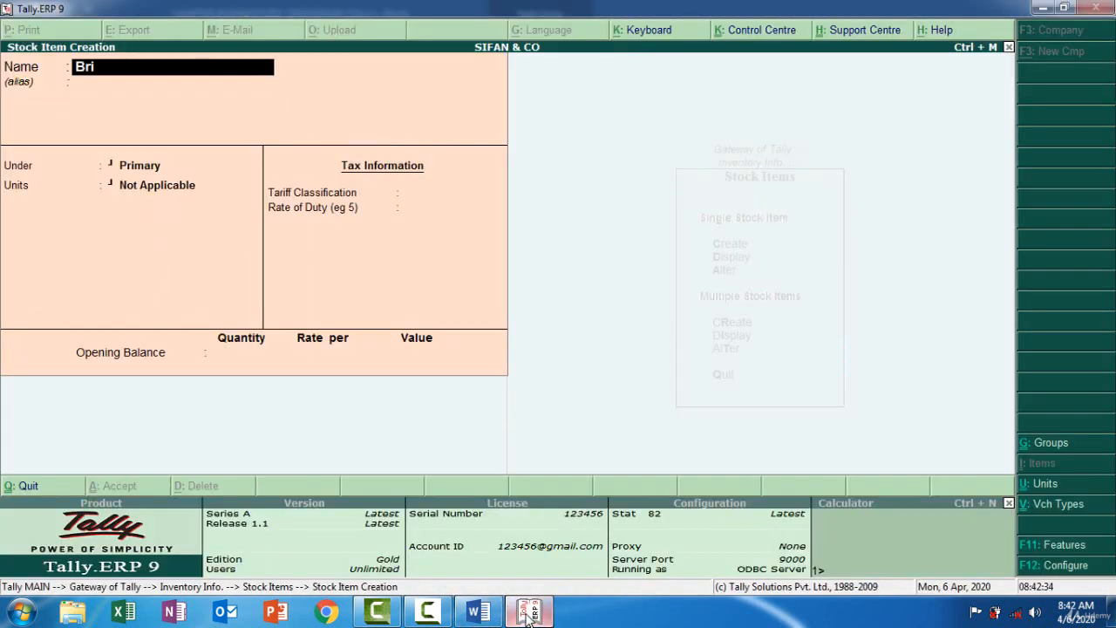
key(Return)
key(Return)
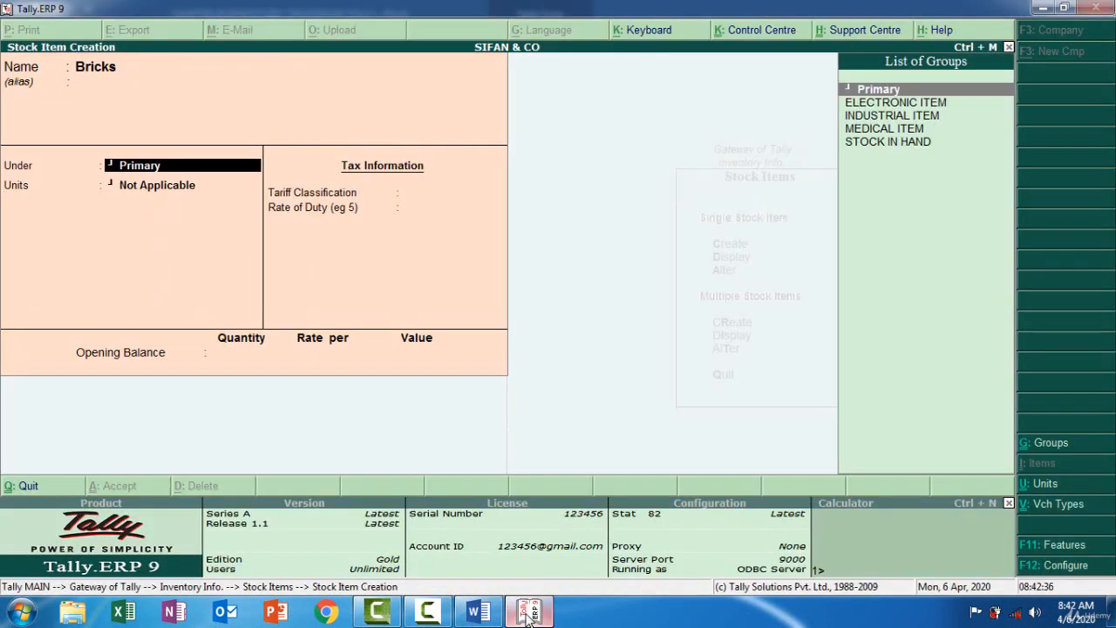
key(Down)
key(Down)
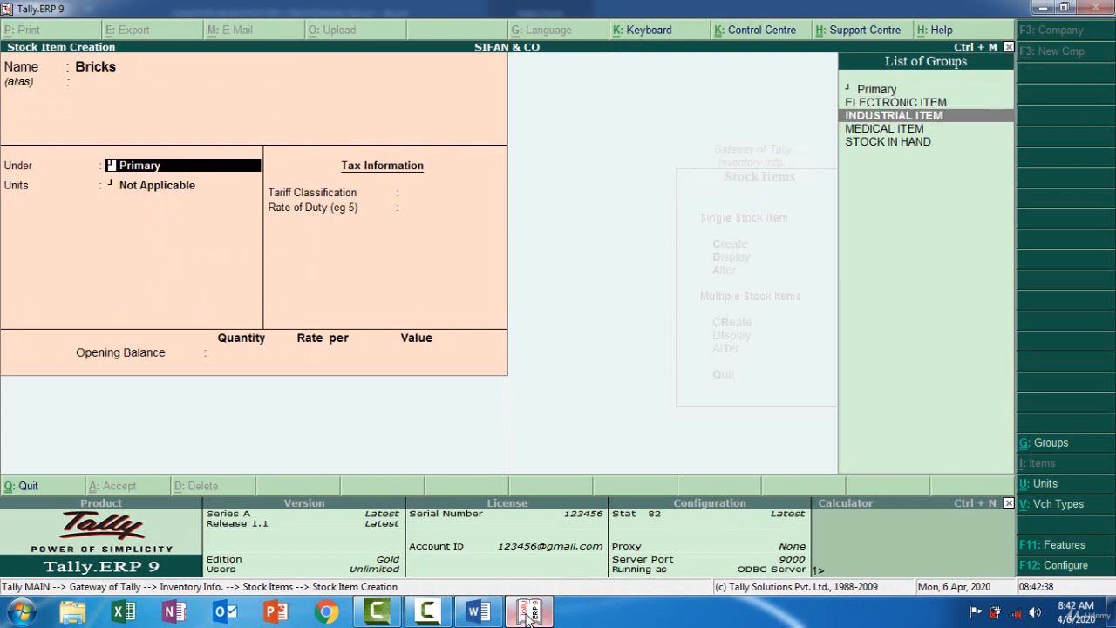
key(Return)
- Assign nos as the unit of Bricks and accept the default tariff classification and rate of duty
key(Down)
key(Down)
key(Down)
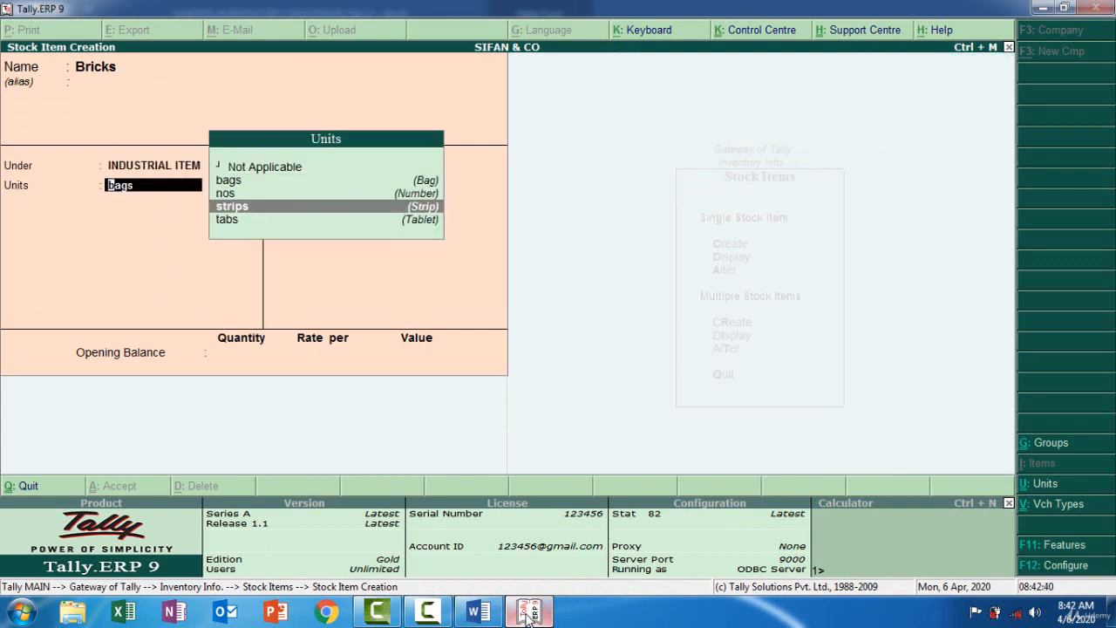
key(Up)
key(Return)
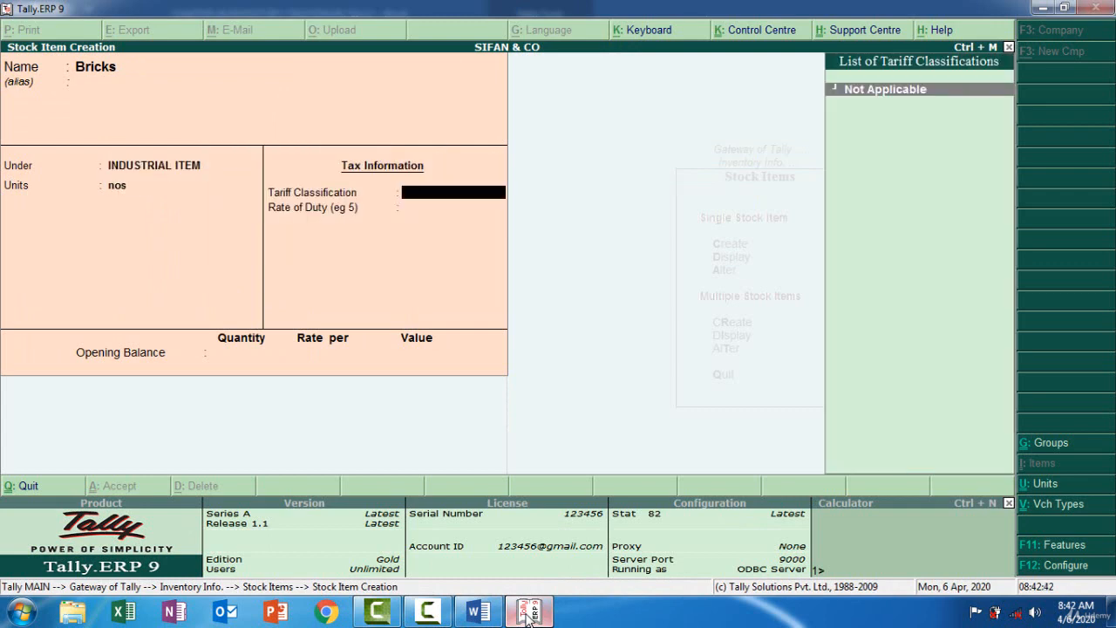
key(Return)
key(Return)
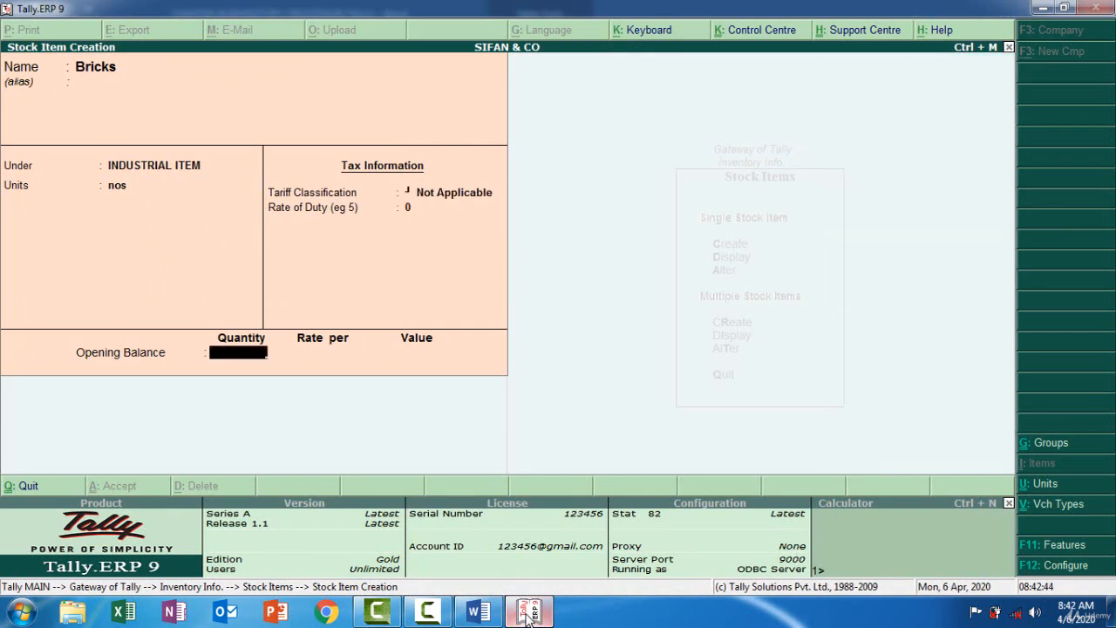
- Check the Bricks figures in Word, enter the opening balance in Tally as 500 nos at rate 300, and save the item
click(528, 614)
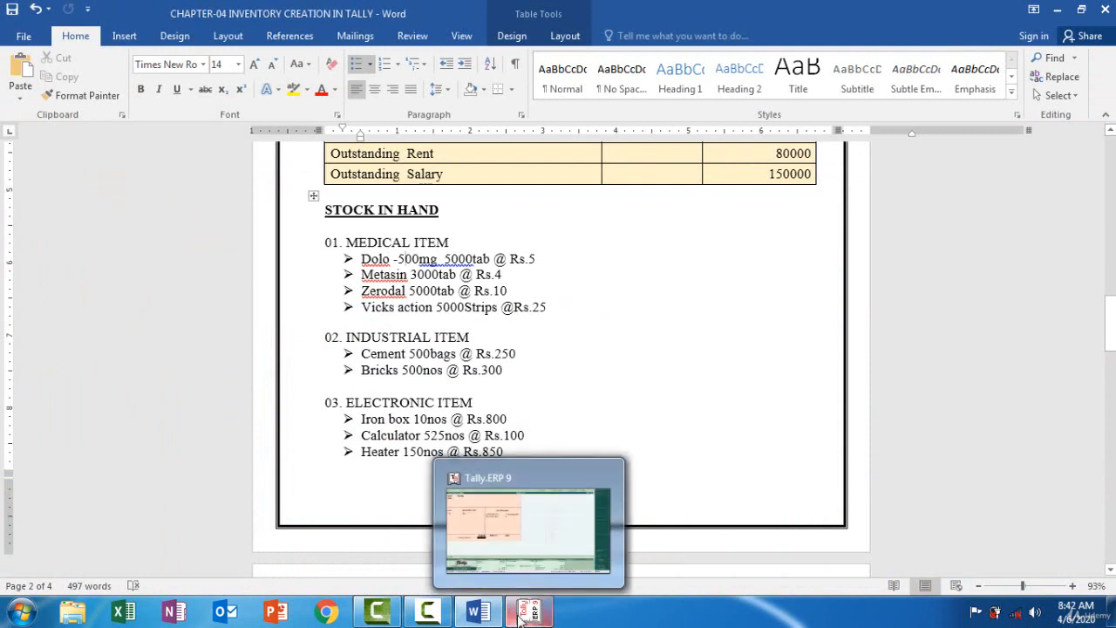
click(522, 617)
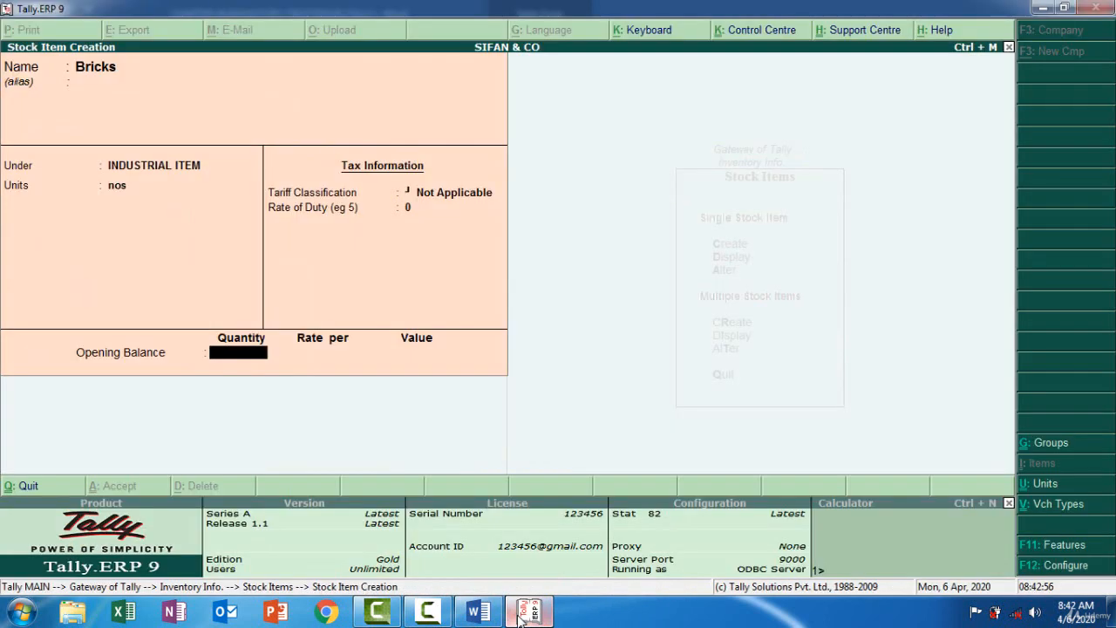
text(500)
key(Return)
text(300)
key(Return)
key(Return)
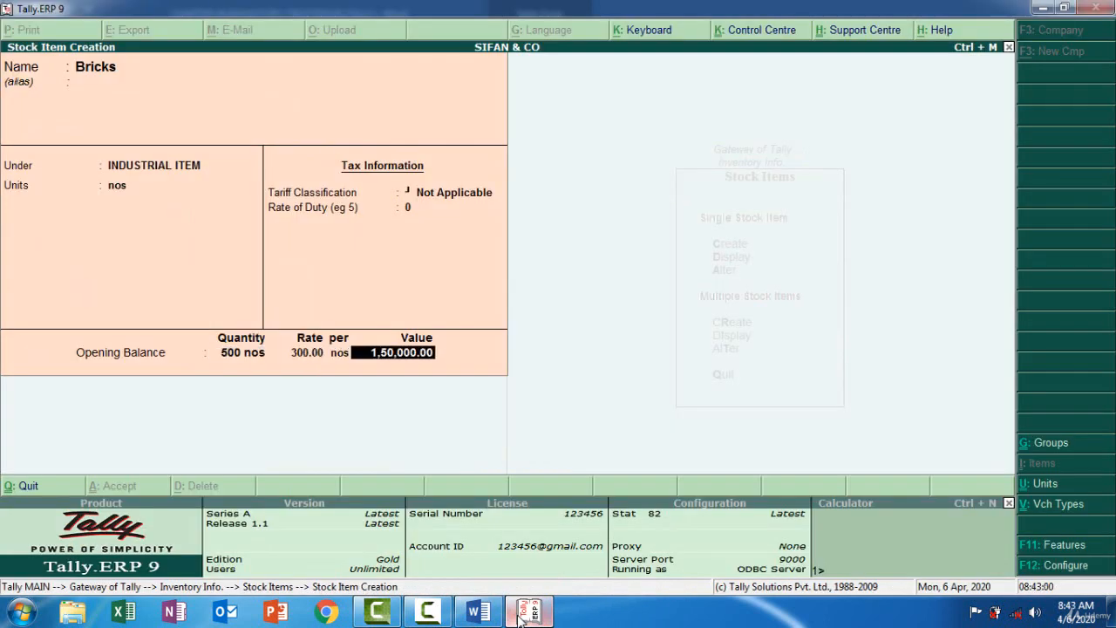
key(Return)
key(Return)
- Consult the Word stock list and name the new Tally stock item Iron Box under the ELECTRONIC ITEM group
click(521, 616)
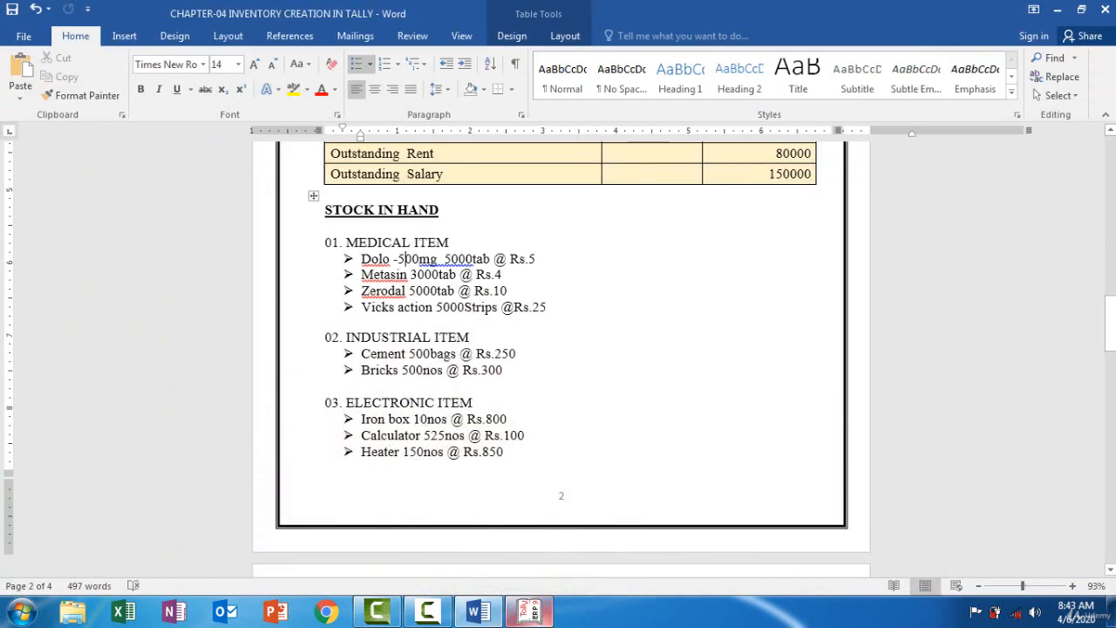
click(531, 611)
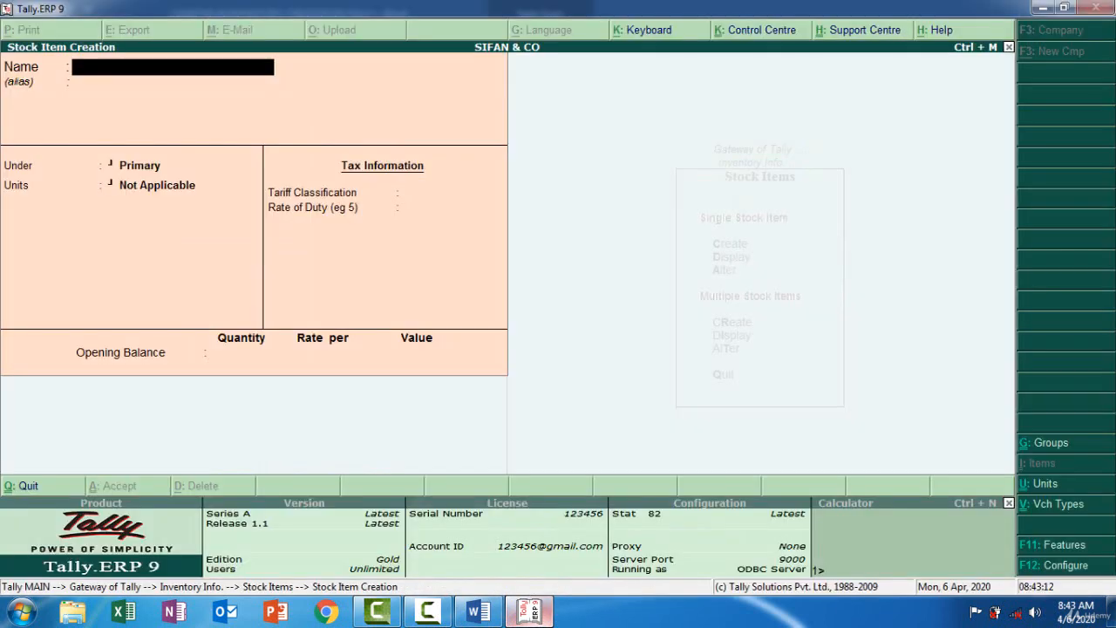
text(Iron box)
key(Return)
key(Down)
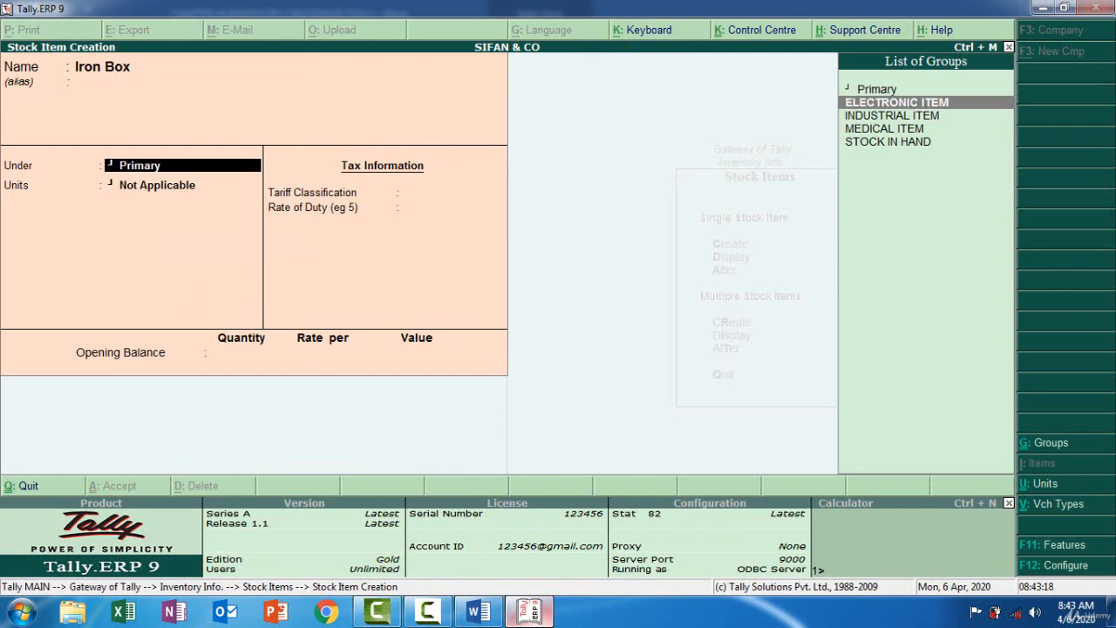
key(Return)
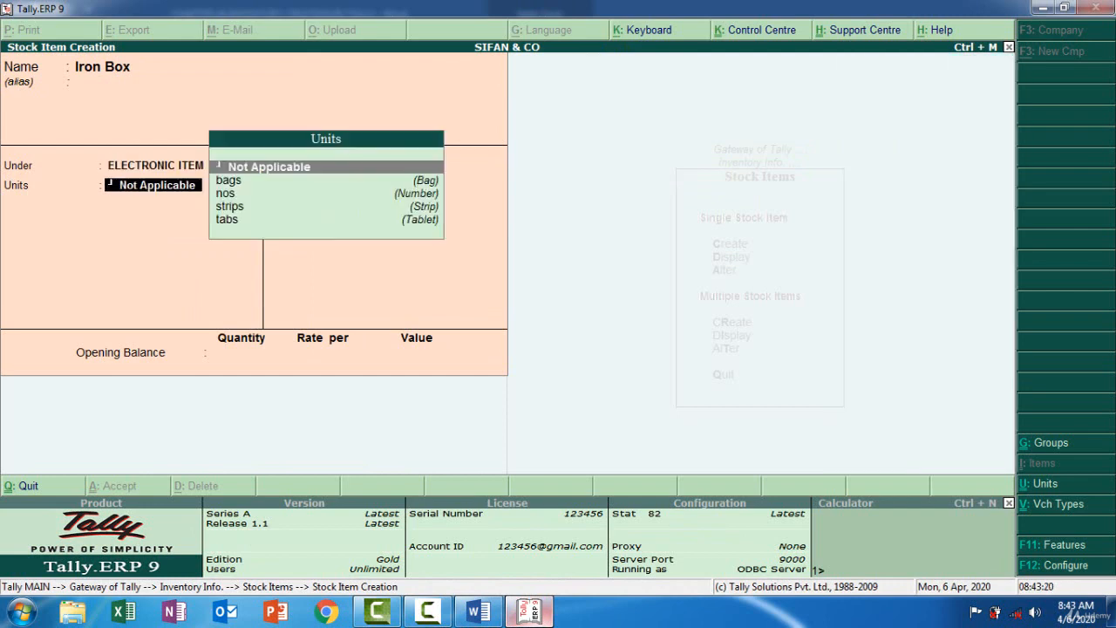
- Assign nos as Iron Box's unit and accept the default tariff classification and rate of duty
key(Down)
key(Down)
key(Return)
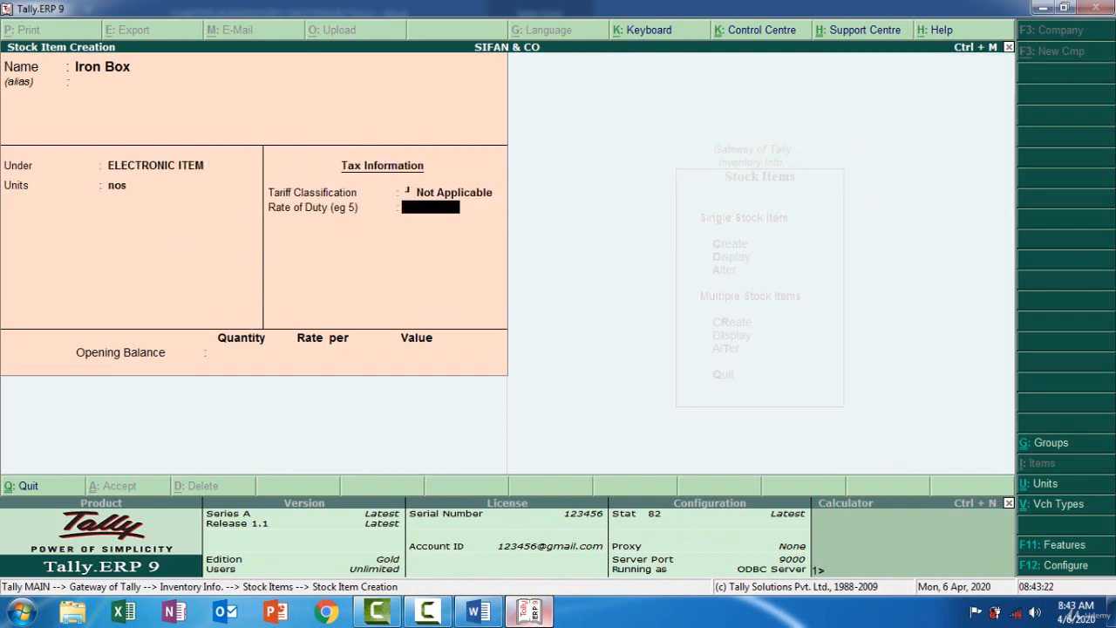
key(Return)
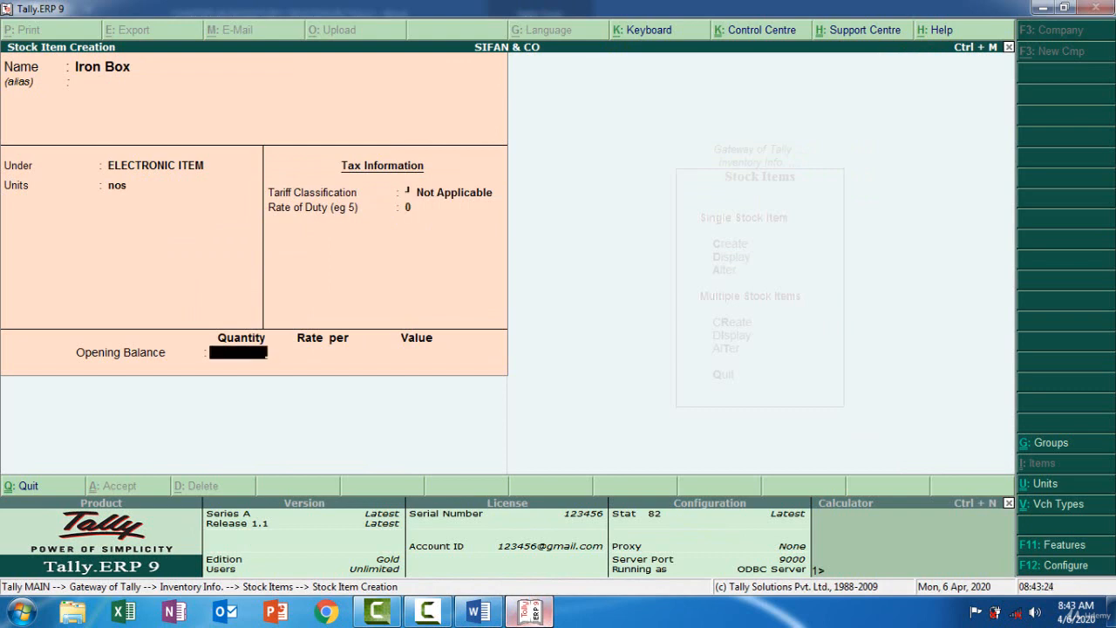
- Check the Iron Box figures in Word, enter the opening balance in Tally as 10 nos at rate 800, and save the item
key(alt+Tab)
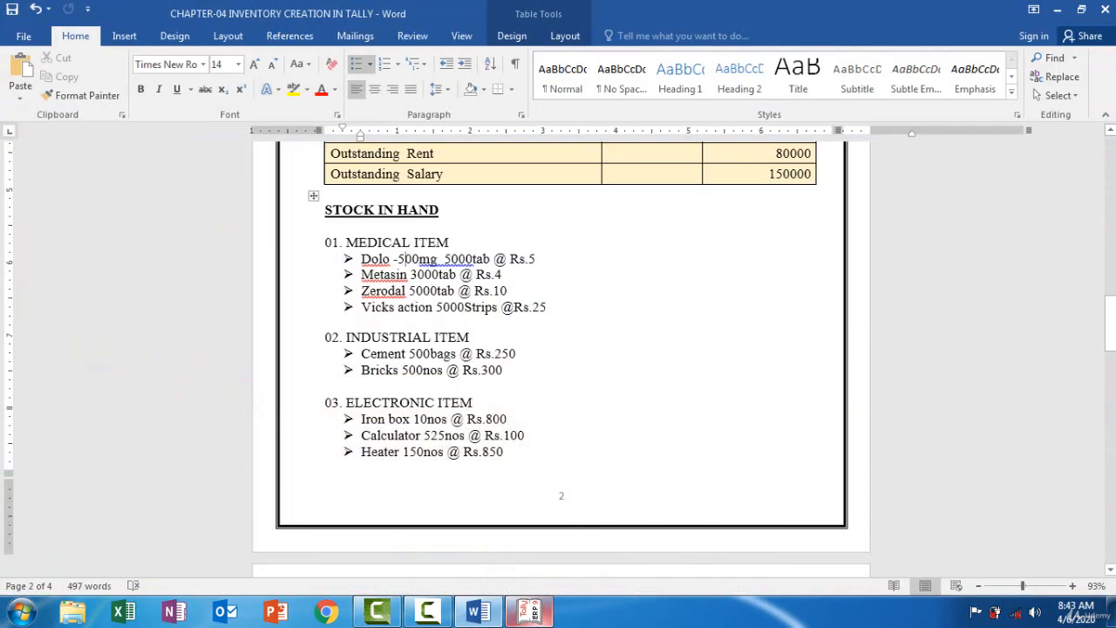
key(alt+Tab)
text(10)
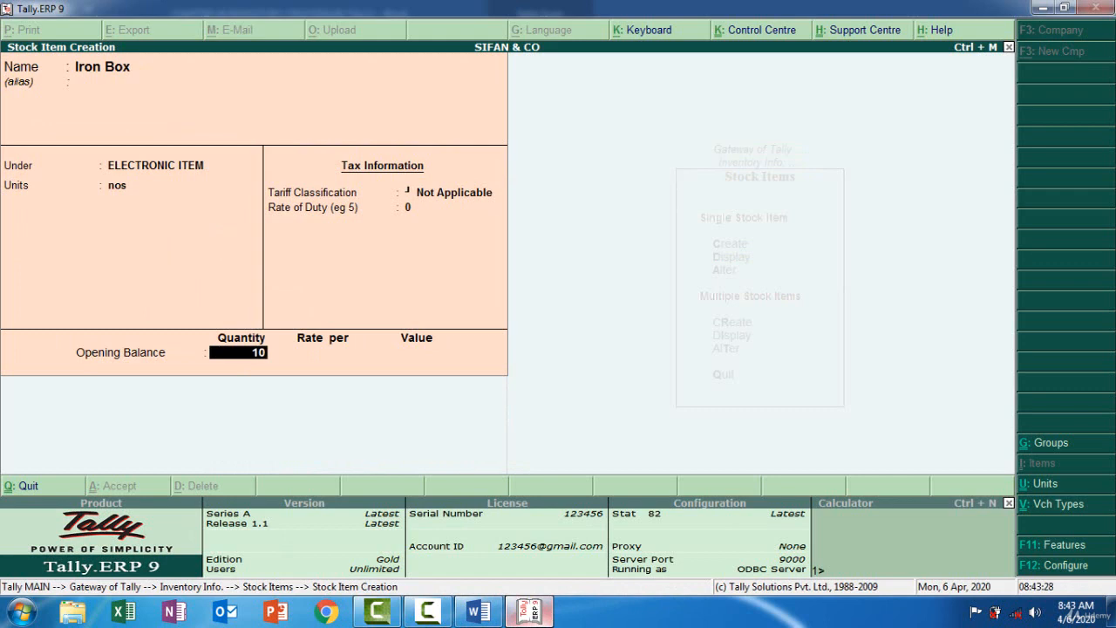
key(Return)
text(800)
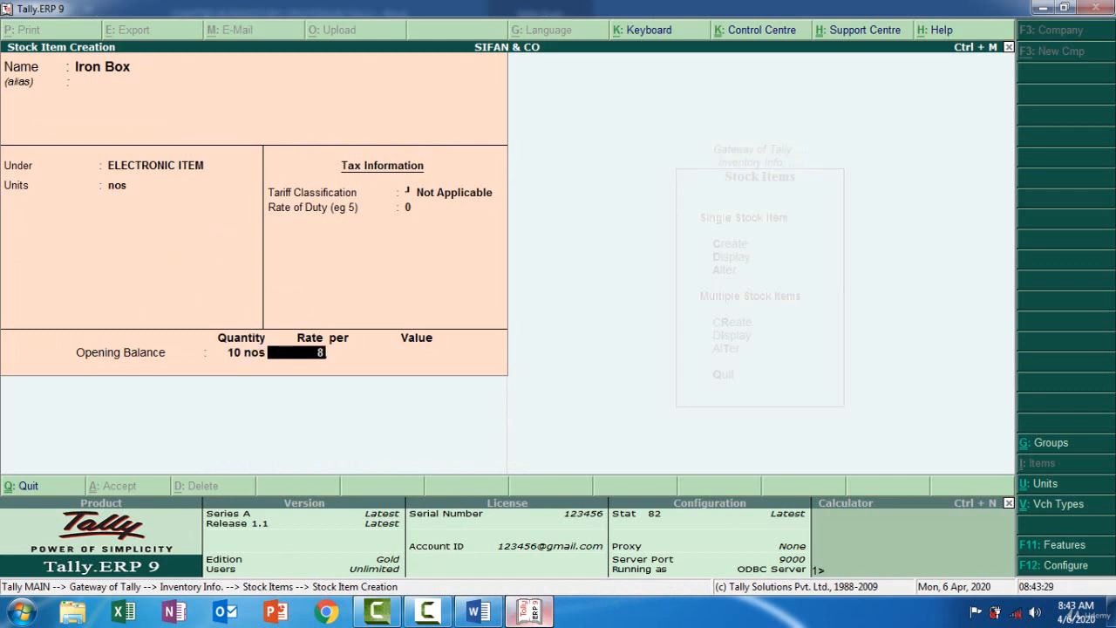
key(Return)
key(Return)
key(Return)
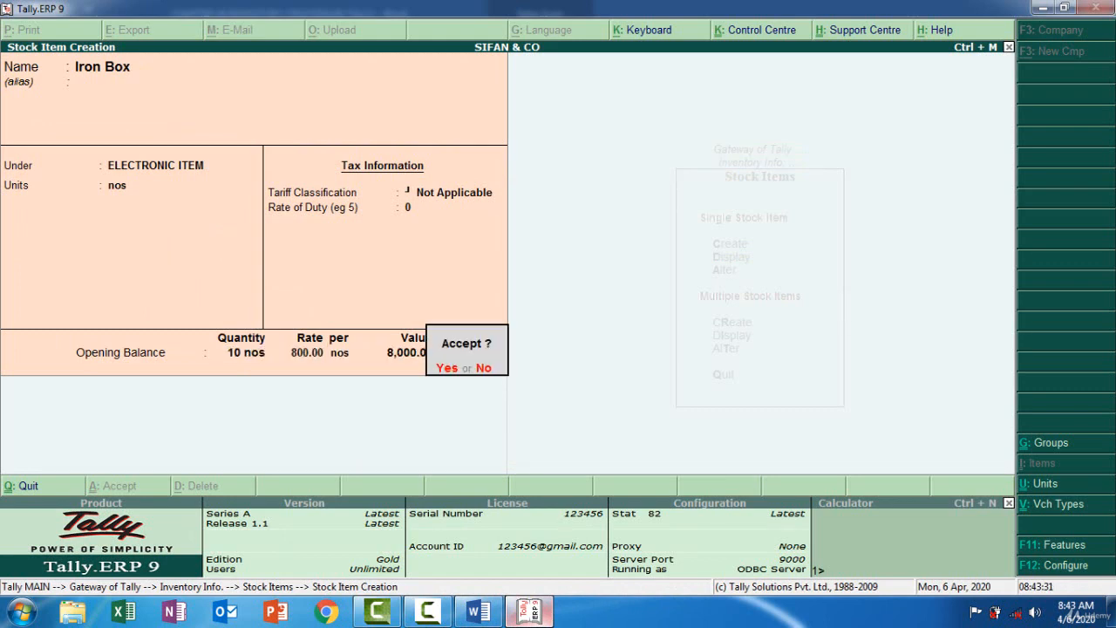
key(Return)
- Consult the Word stock list and name the new Tally stock item Calculator under the ELECTRONIC ITEM group
key(alt+Tab)
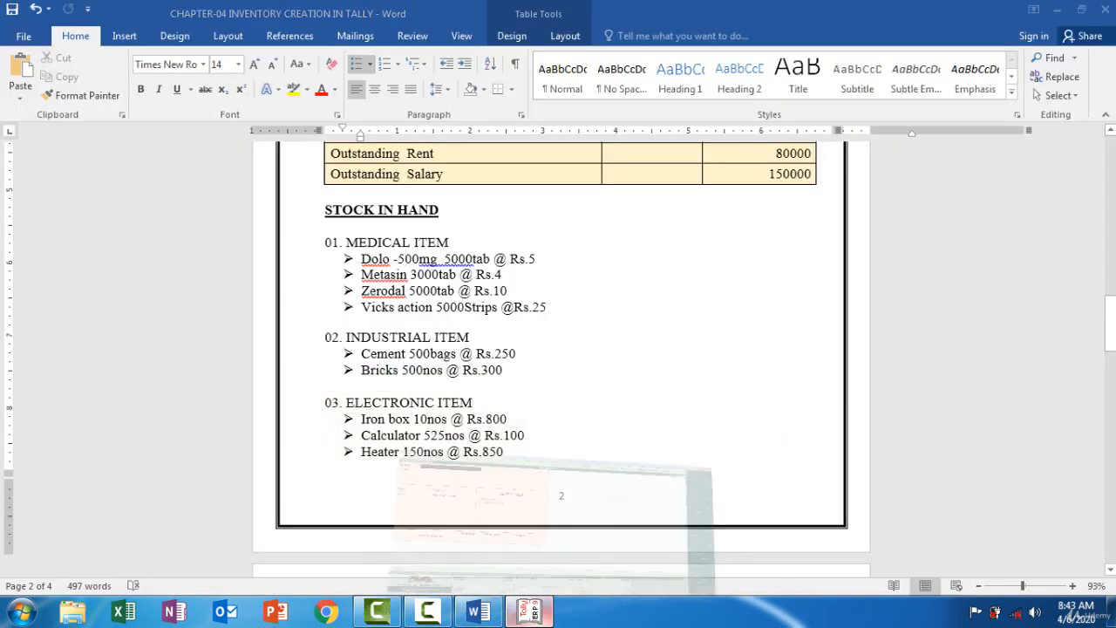
click(529, 612)
text(Ca)
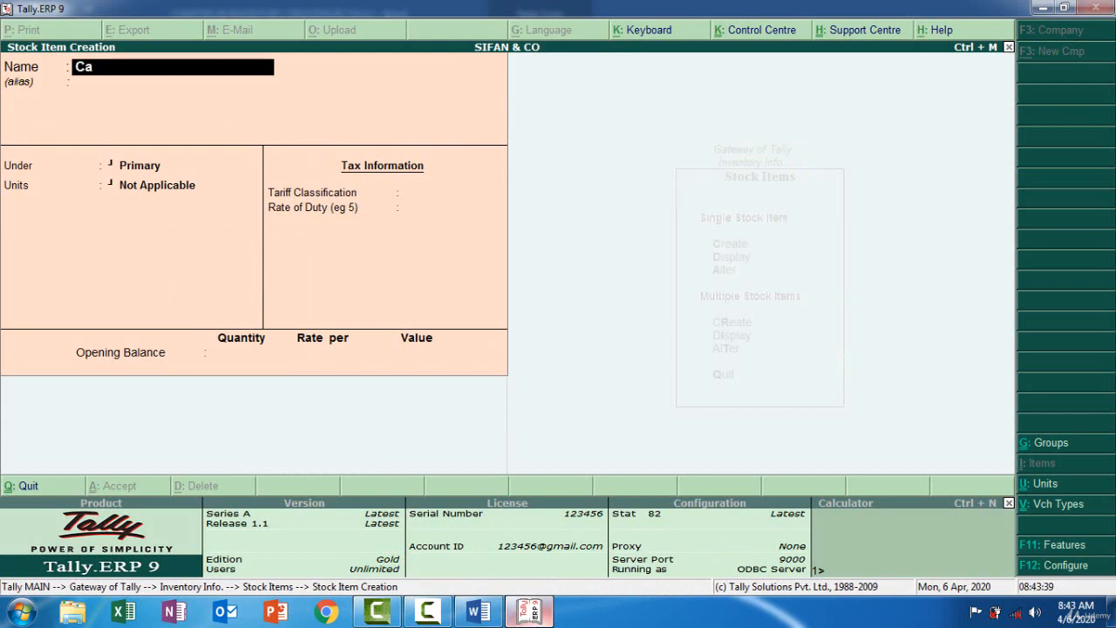
text(lculator)
key(Return)
key(Return)
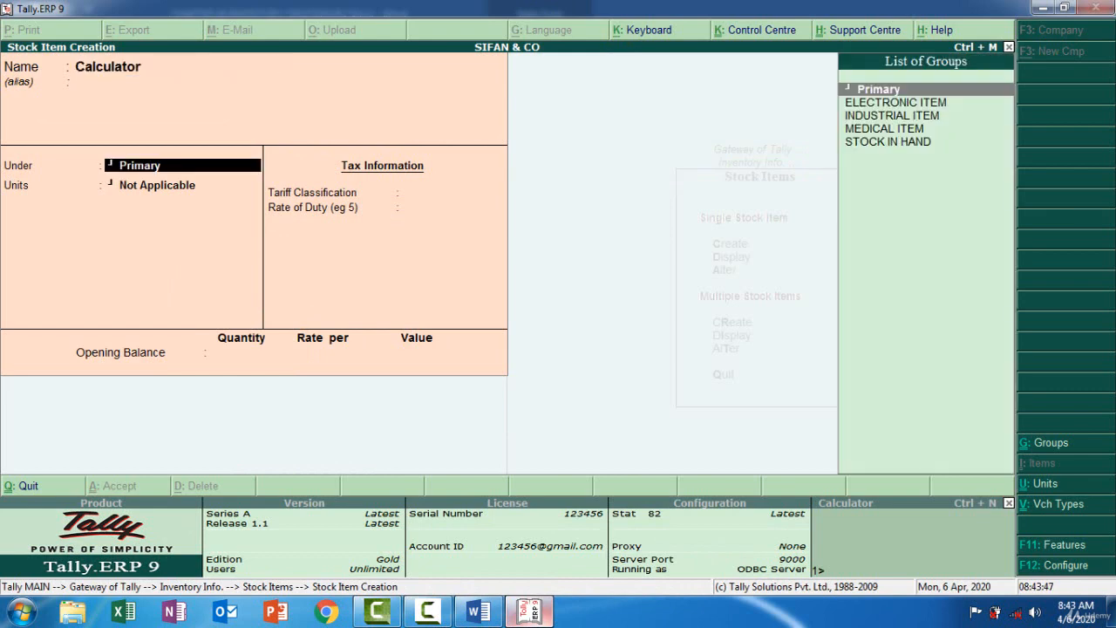
key(Down)
key(Return)
- Assign nos as Calculator's unit and accept the default tariff classification and rate of duty
key(Down)
key(Down)
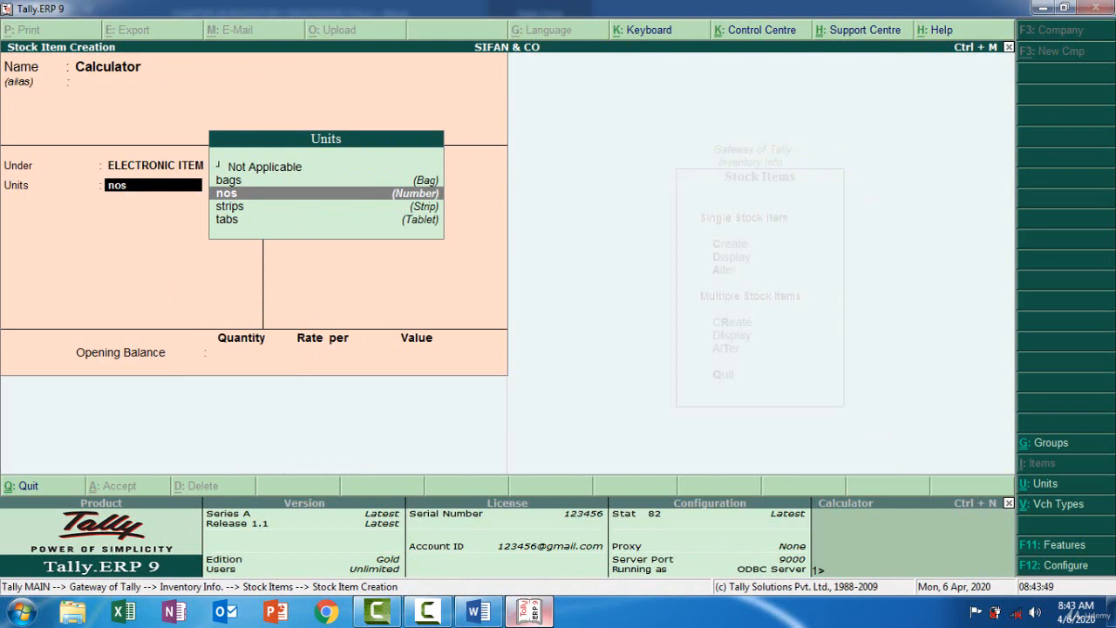
key(Return)
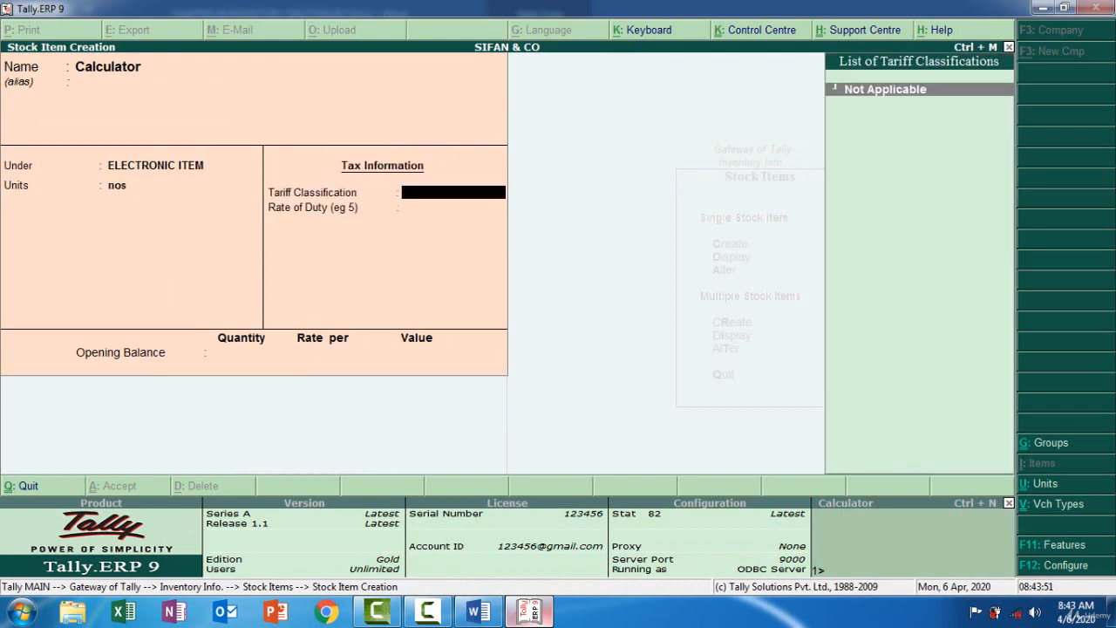
key(Return)
key(Return)
- Check the Calculator figures in Word, enter the opening balance in Tally as 525 nos at rate 100, and save the item
key(alt+Tab)
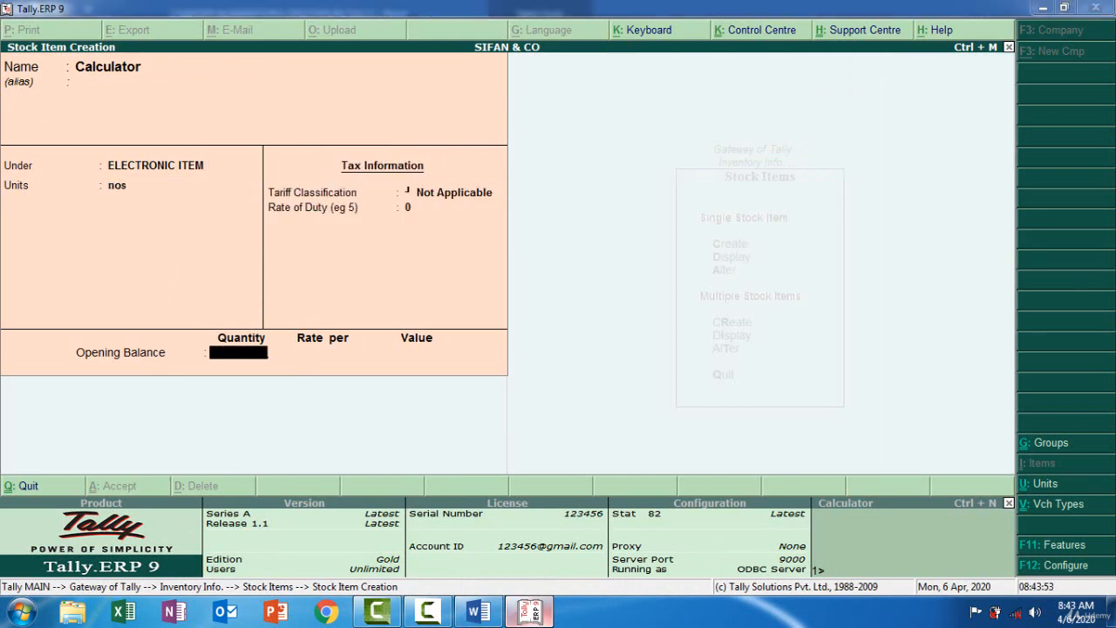
key(alt+Tab)
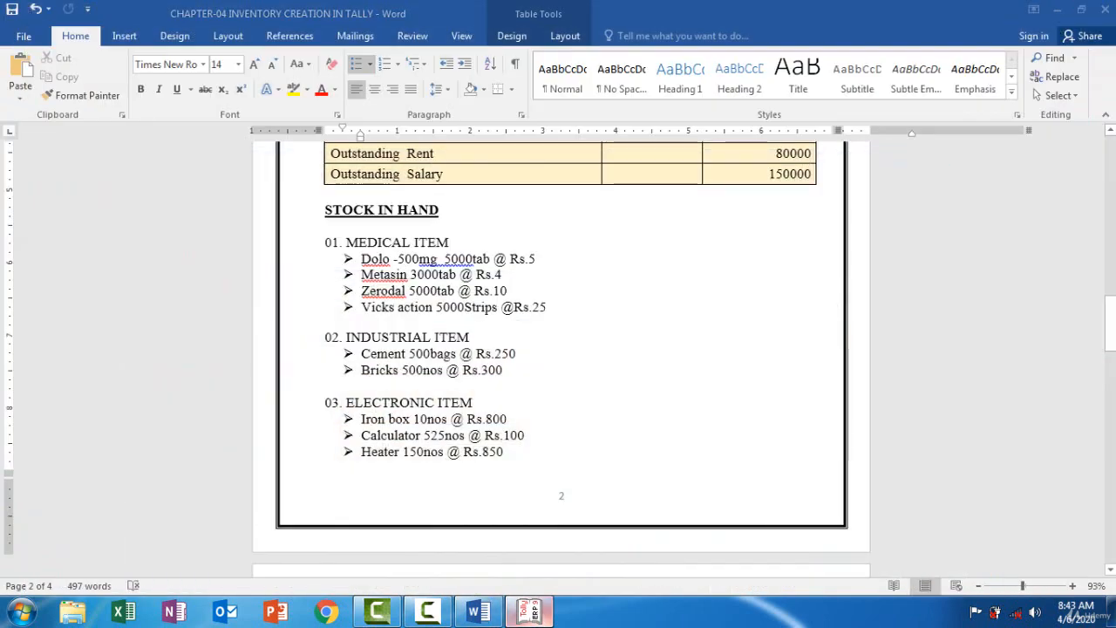
text(525)
key(Return)
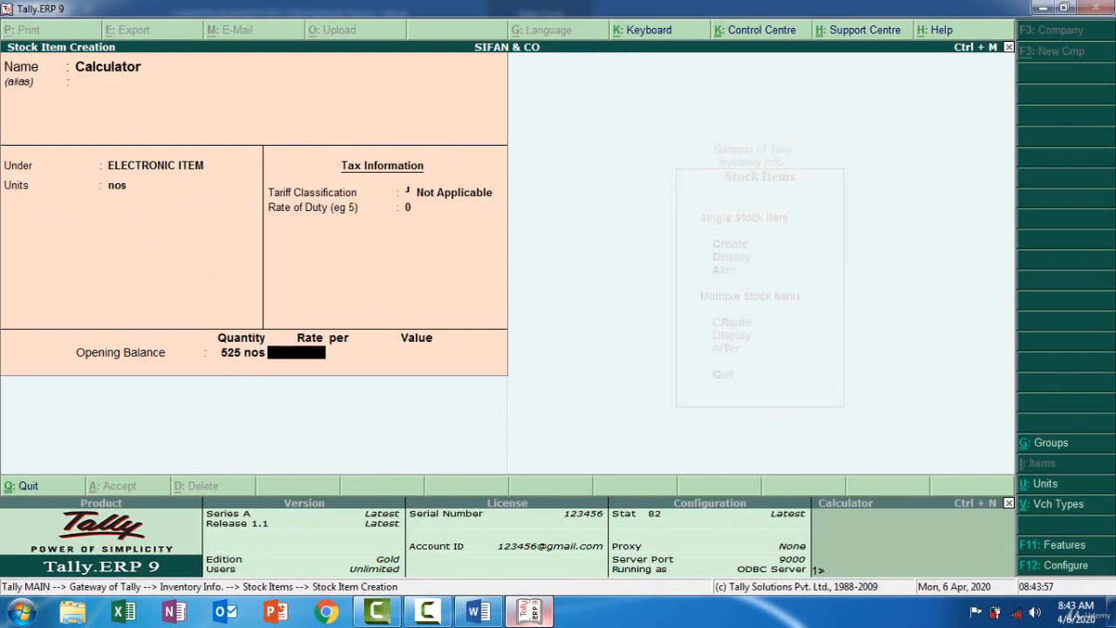
key(alt+Tab)
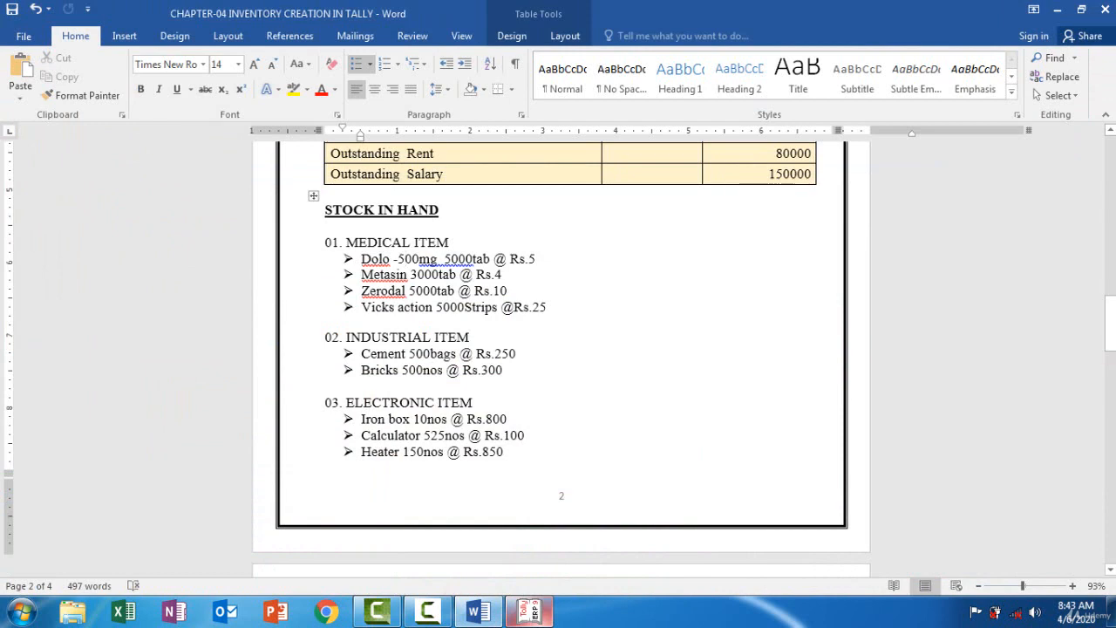
key(alt+Tab)
text(100)
key(Return)
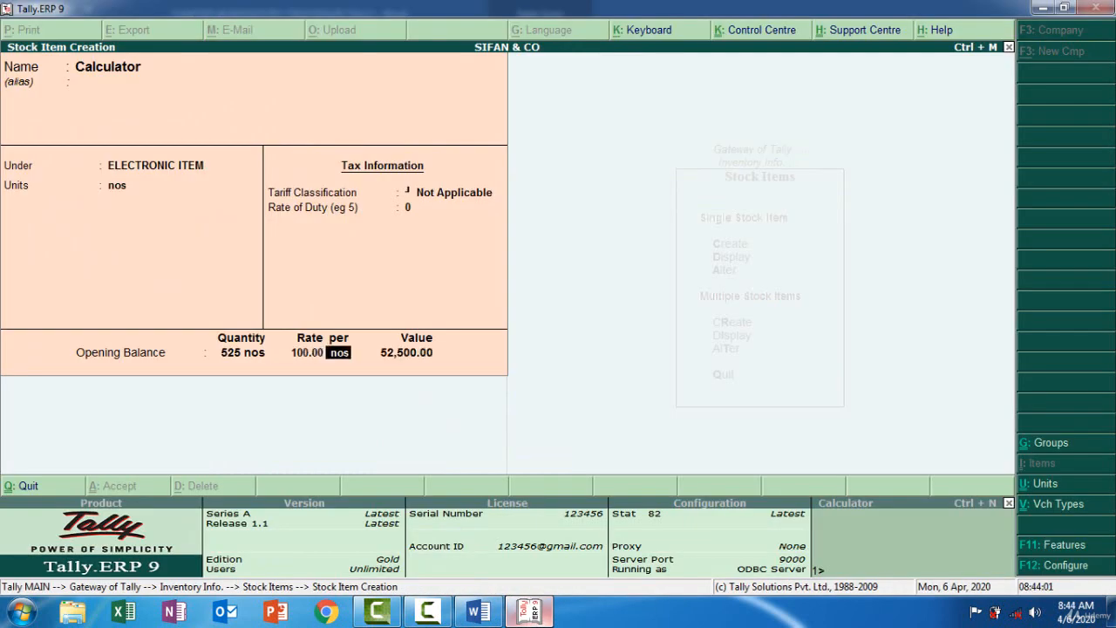
key(Return)
key(Return)
key(Return)
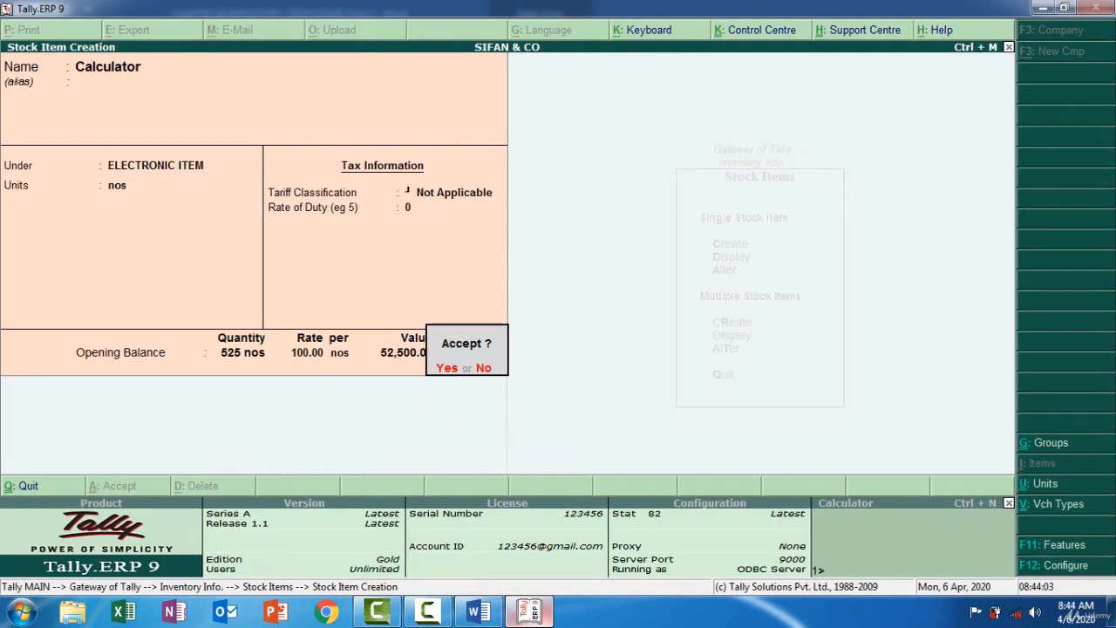
- Consult the Word stock list and name the new Tally stock item Heater under the ELECTRONIC ITEM group
key(alt+Tab)
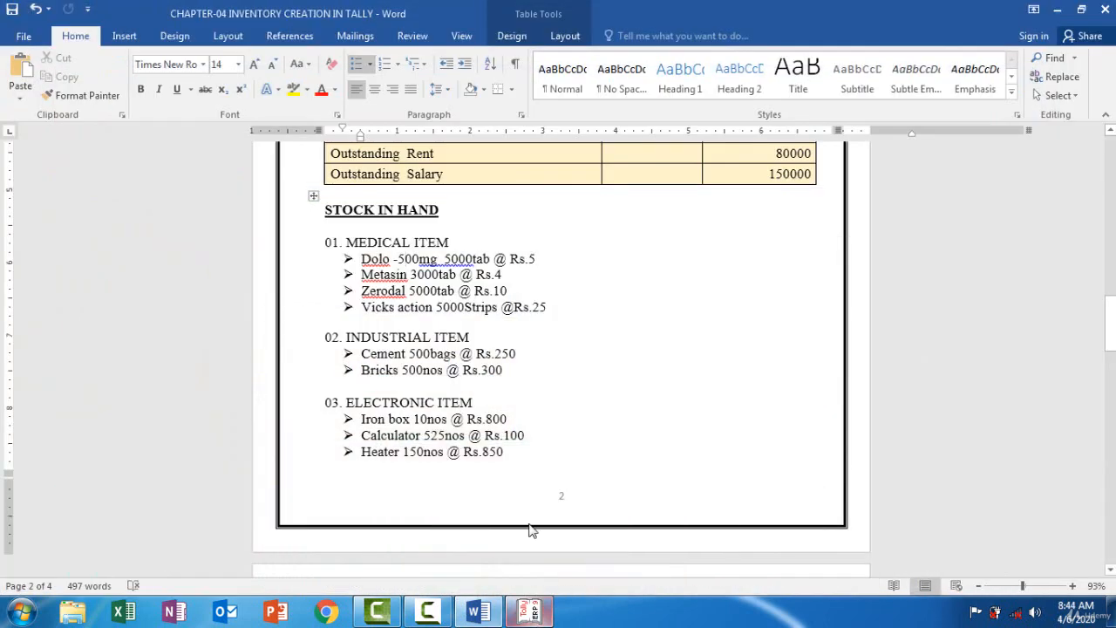
click(532, 613)
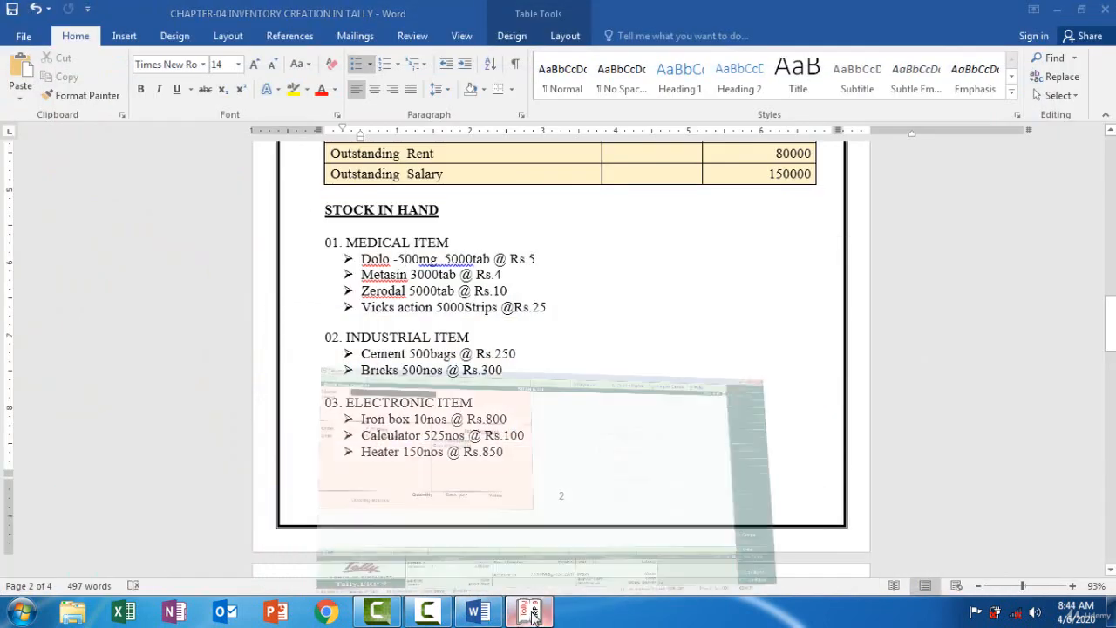
text(Hea)
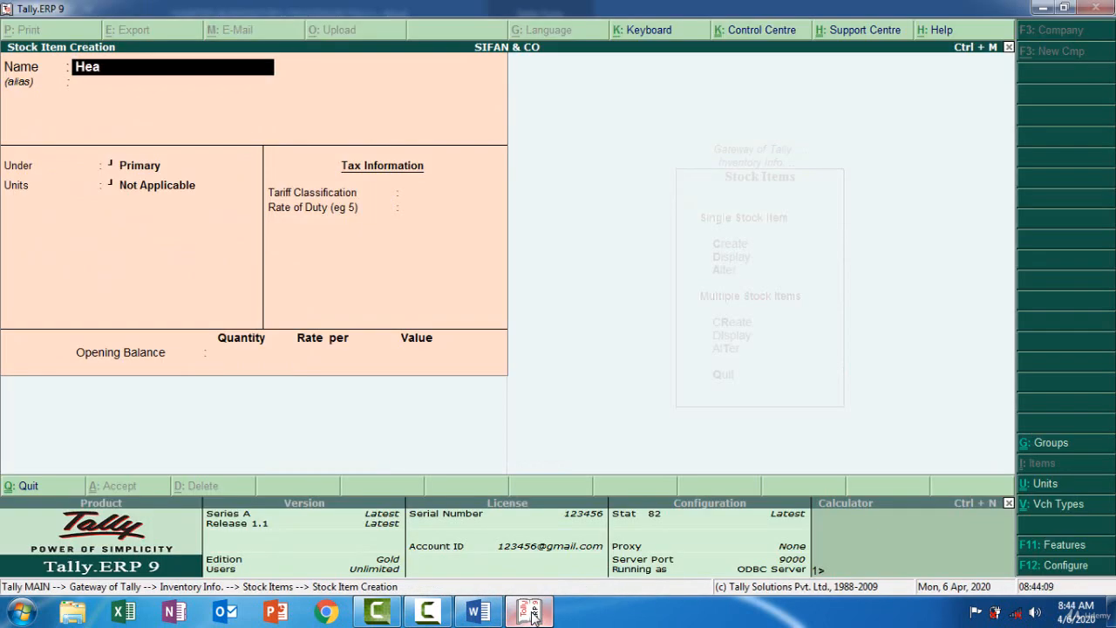
text(ter)
key(Return)
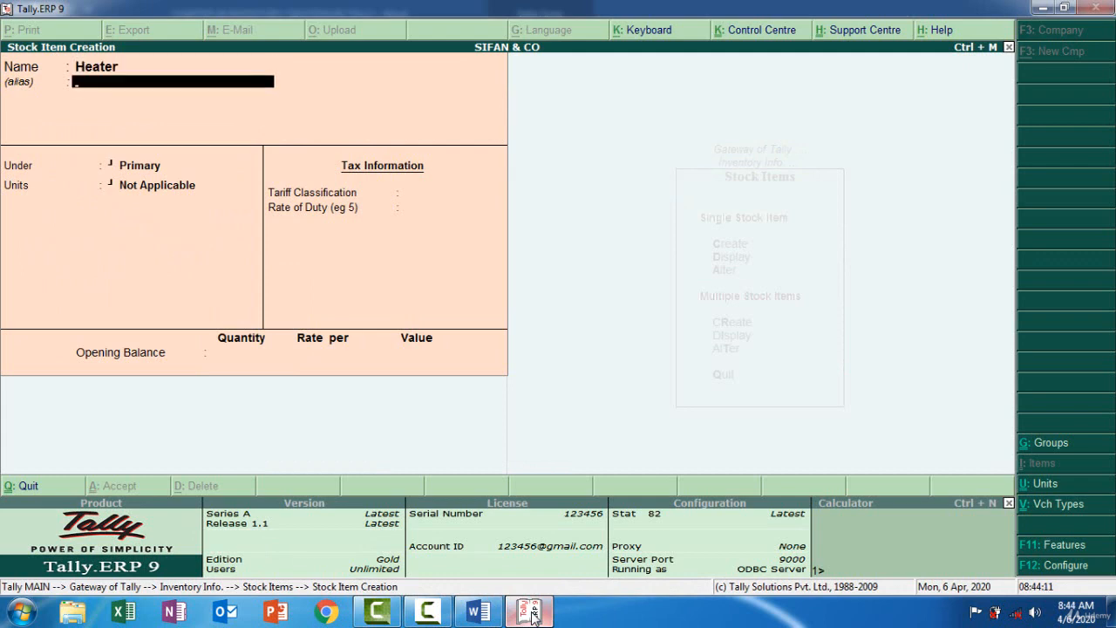
key(Return)
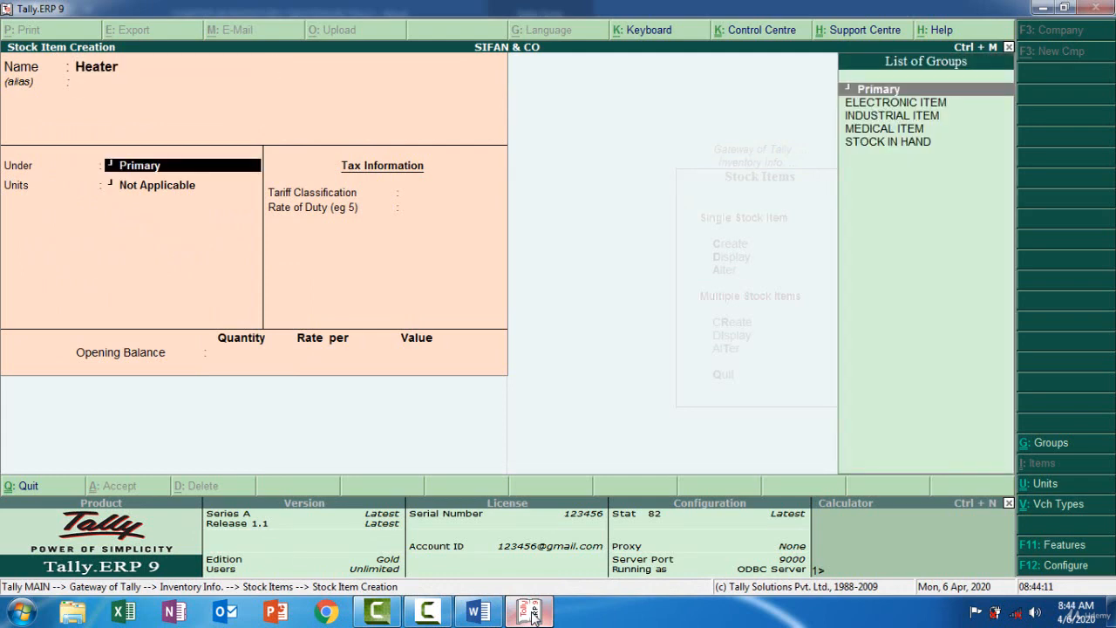
key(Down)
key(Return)
- Assign nos as Heater's unit and accept the default tariff classification and rate of duty
key(Down)
key(Down)
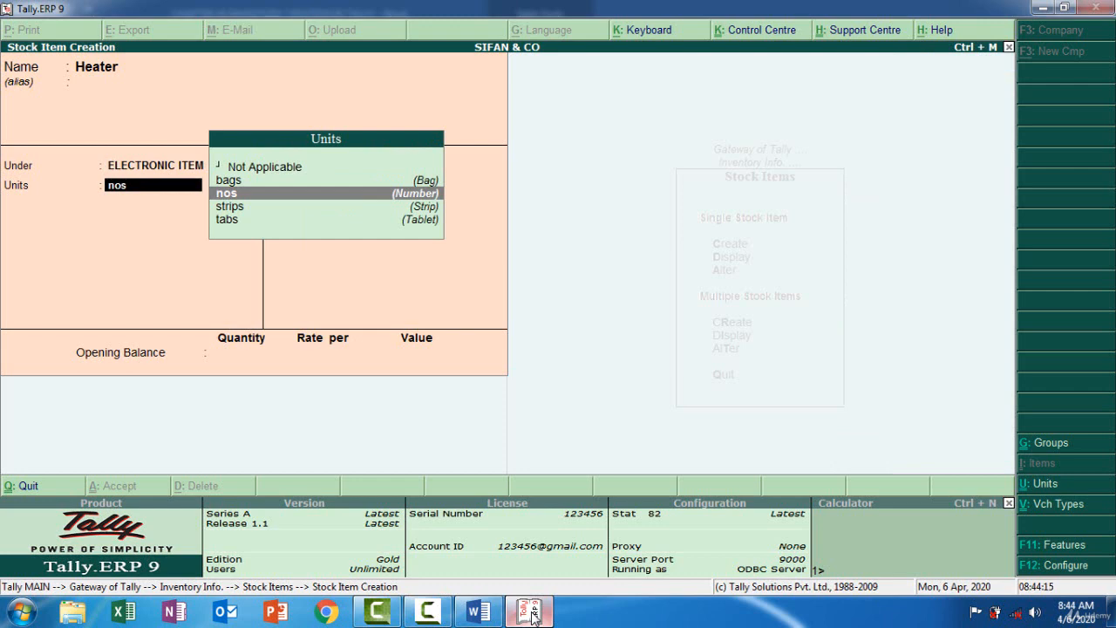
key(Return)
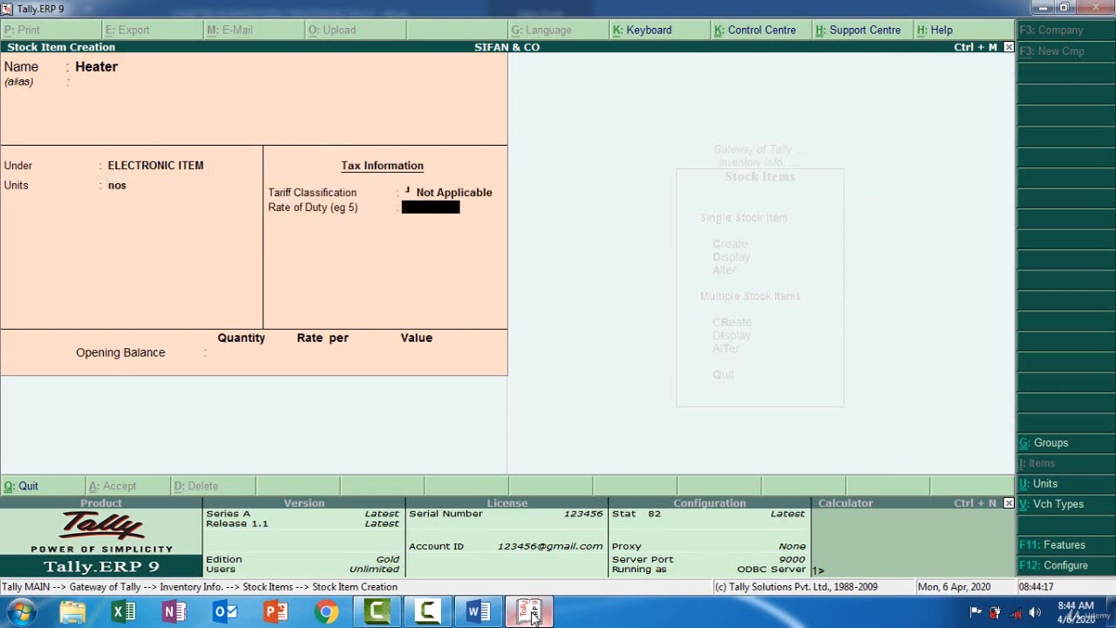
key(Return)
- Check the Heater figures in Word, enter the opening balance in Tally as 150 nos at rate 850, and save the item
key(alt+Tab)
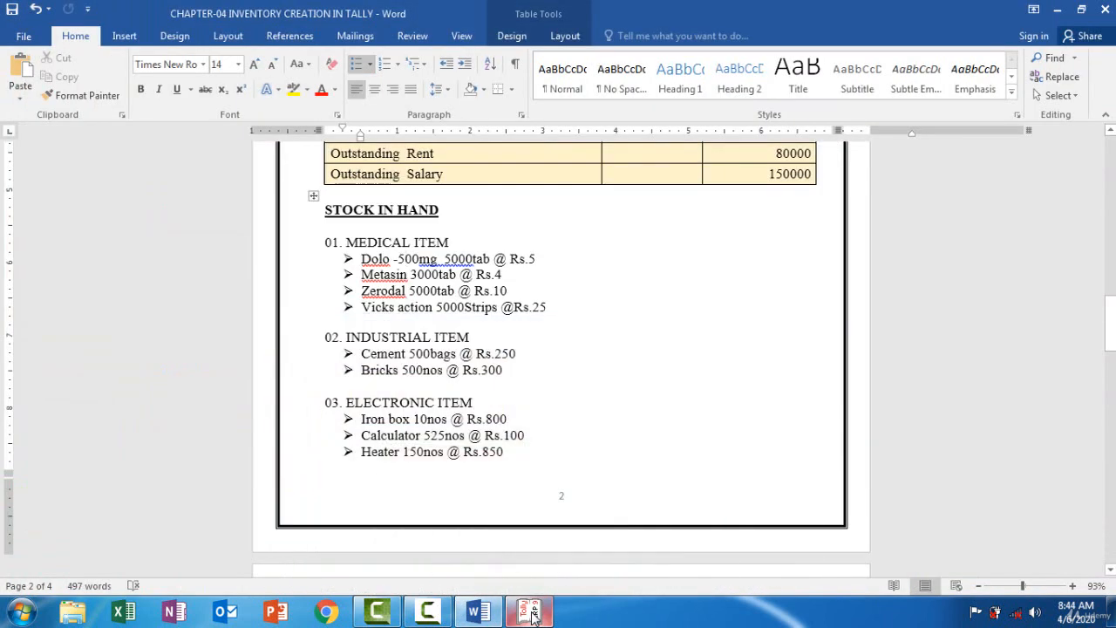
click(532, 613)
text(150)
key(Return)
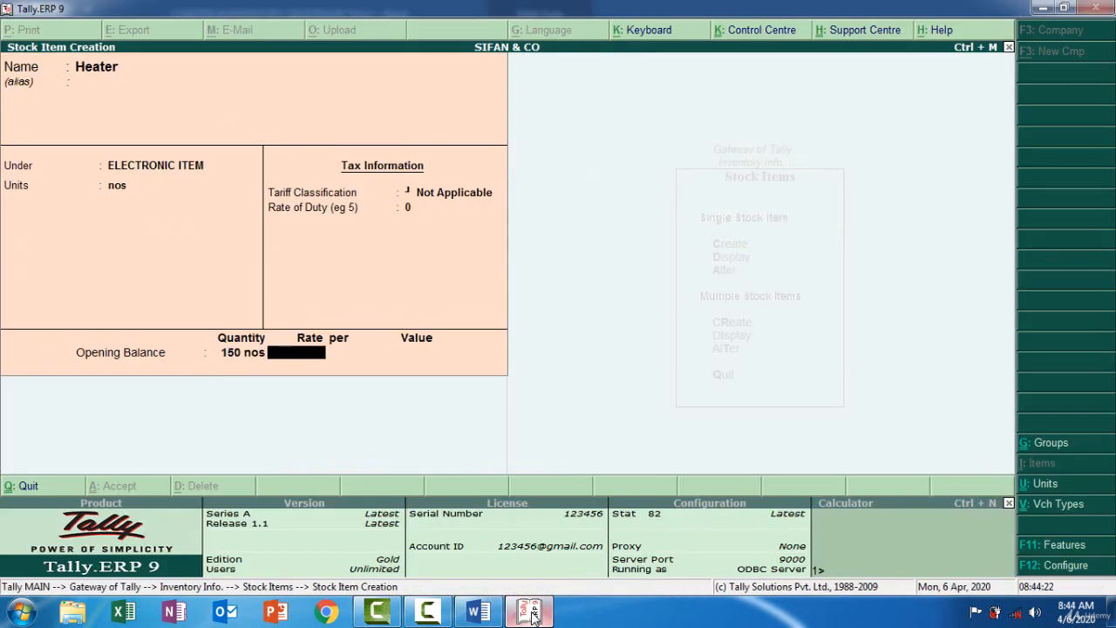
click(532, 613)
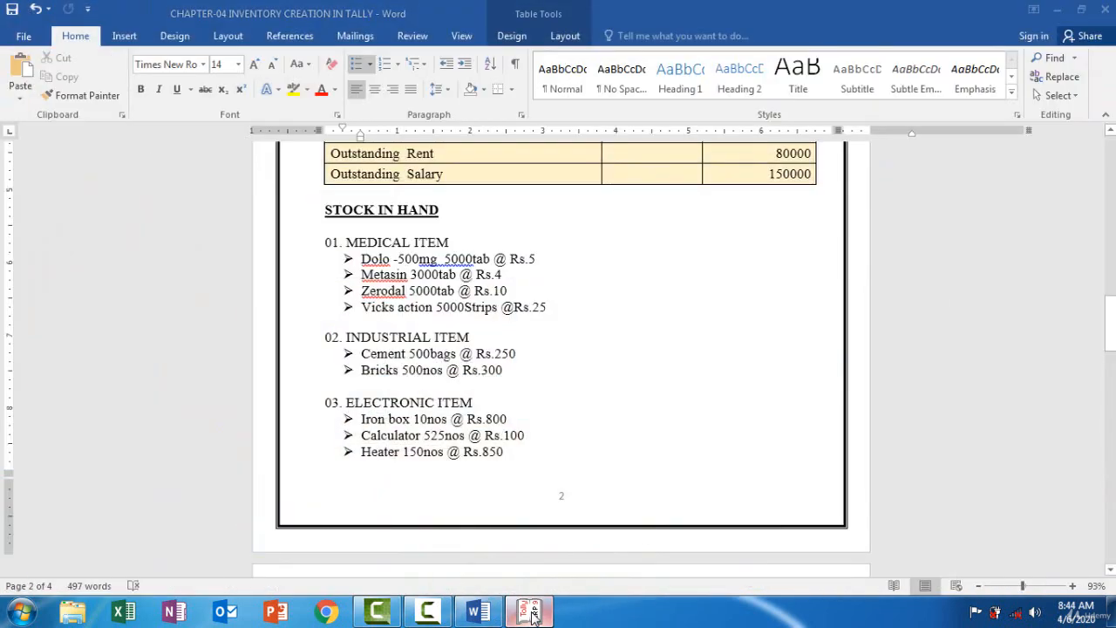
click(532, 613)
text(850)
key(Return)
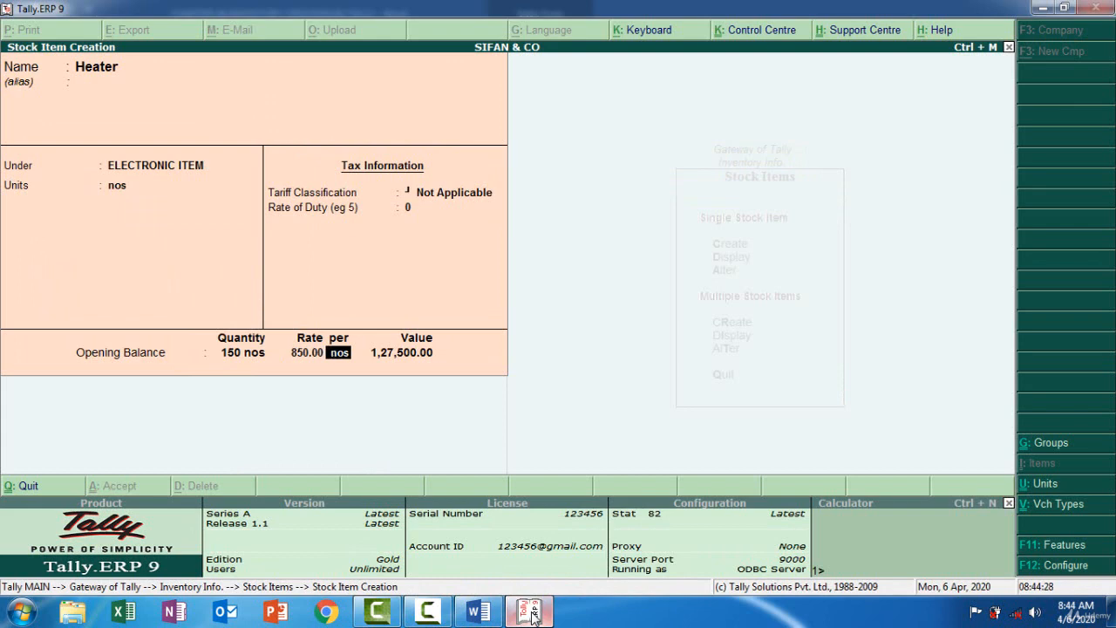
key(Return)
key(Return)
key(Return)
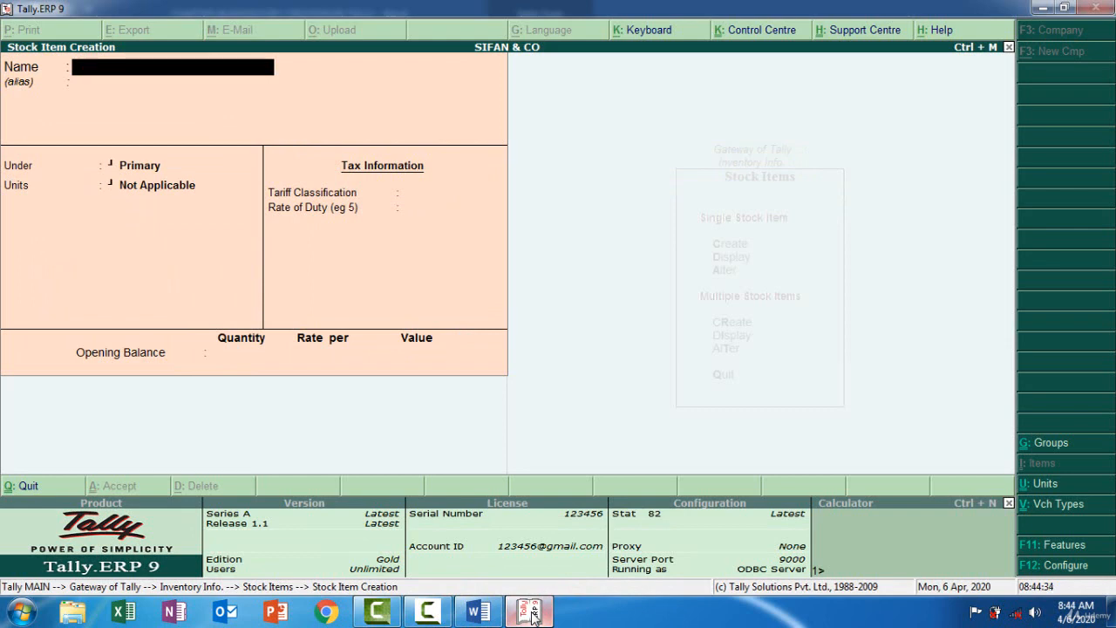
- Check the Word stock list for remaining items, and leave Tally's stock item creation for the Gateway of Tally
click(531, 612)
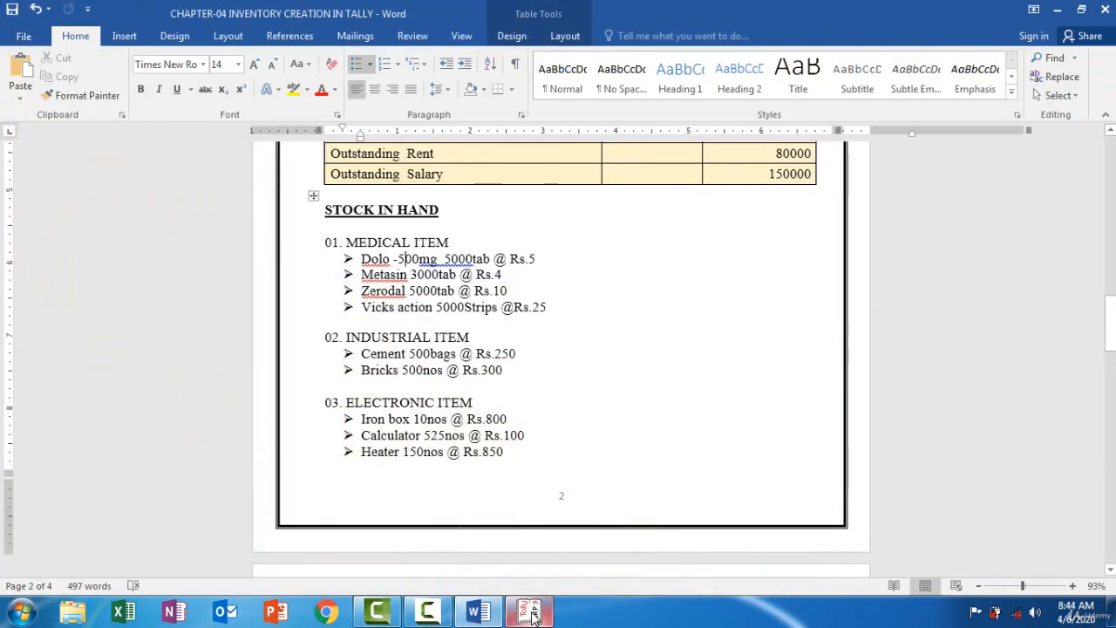
click(531, 612)
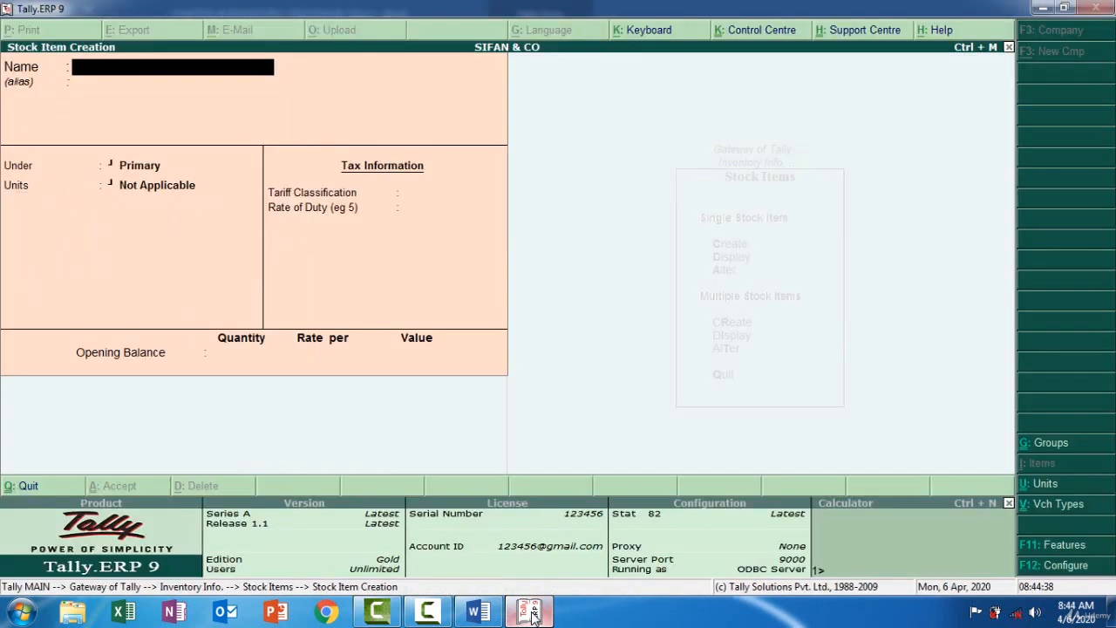
key(Escape)
key(y)
key(Escape)
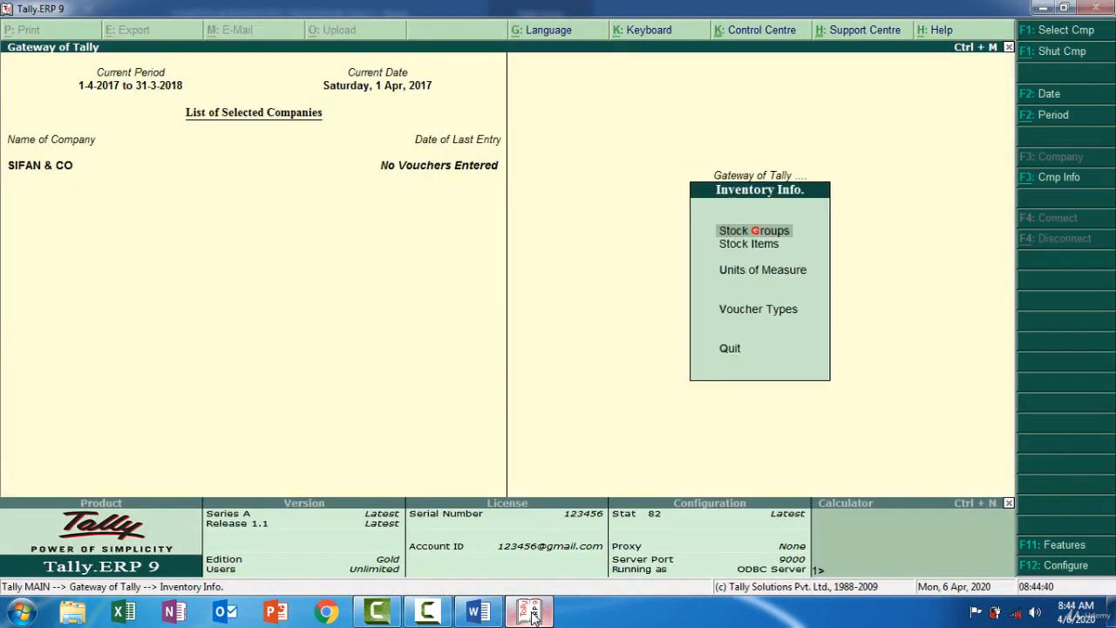
key(Escape)
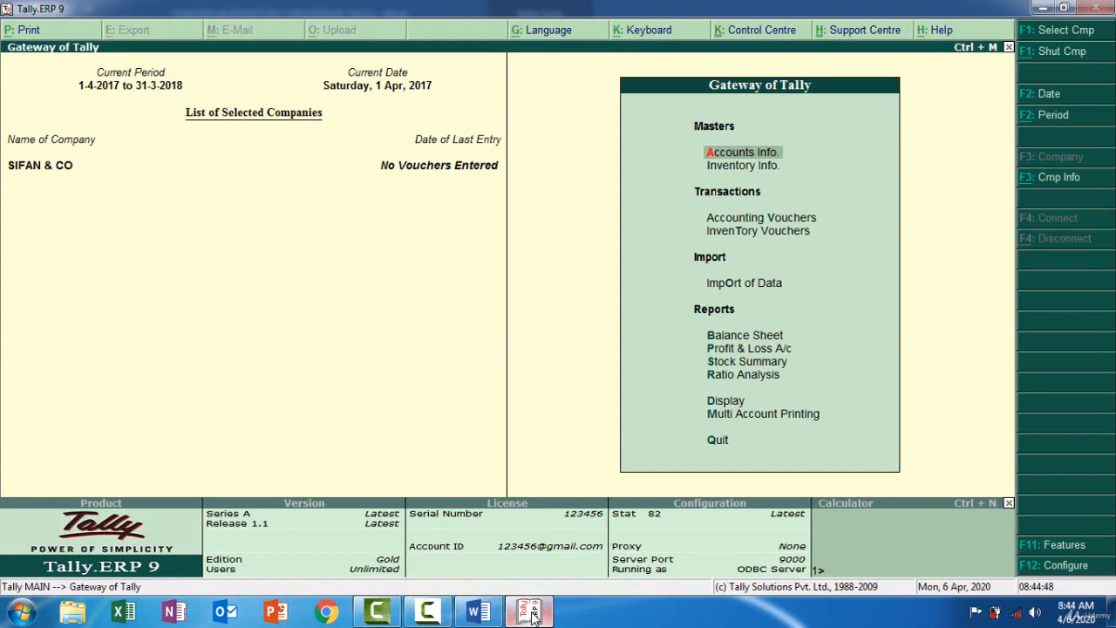
- Open the single ledger creation form from Accounts Info
key(Return)
key(Down)
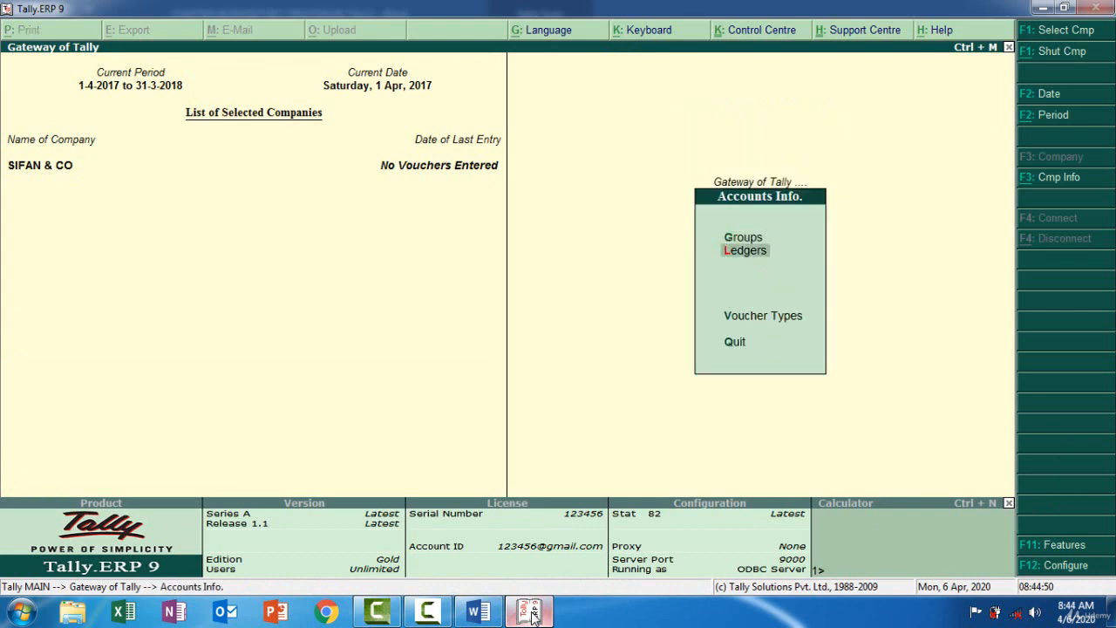
key(Return)
key(Return)
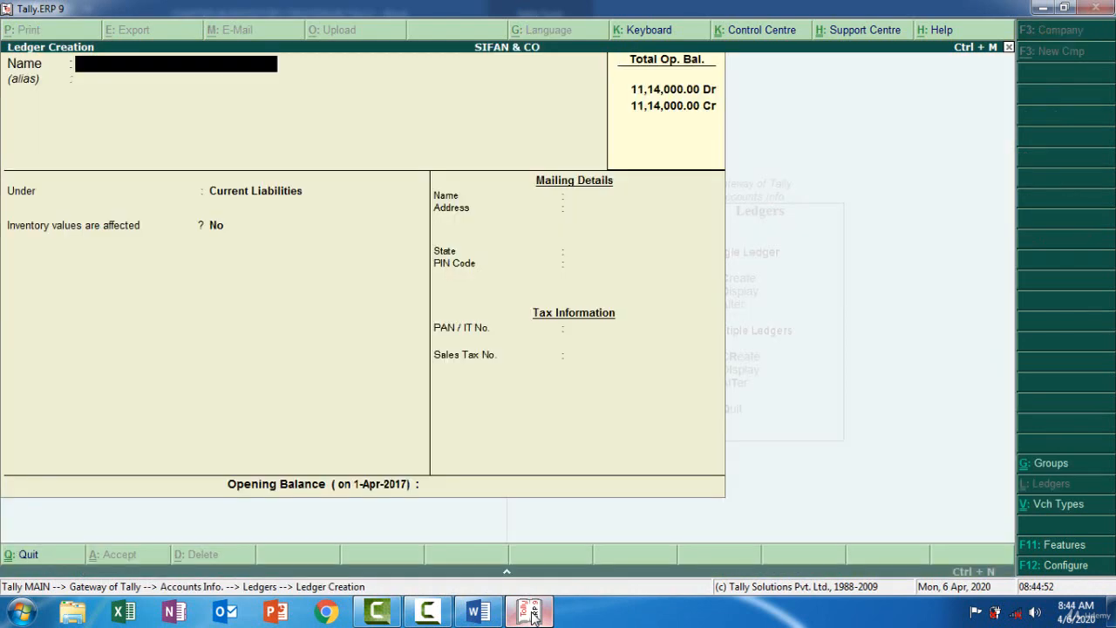